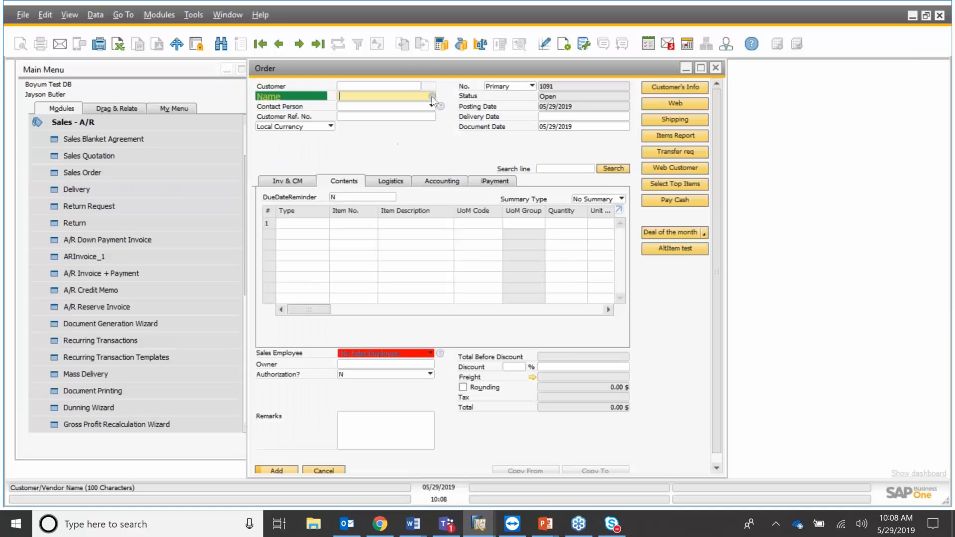
Set the sales order's customer to PARAMETER TECHNOLOGY.
{"action": "left_click", "coordinate": [431, 96]}
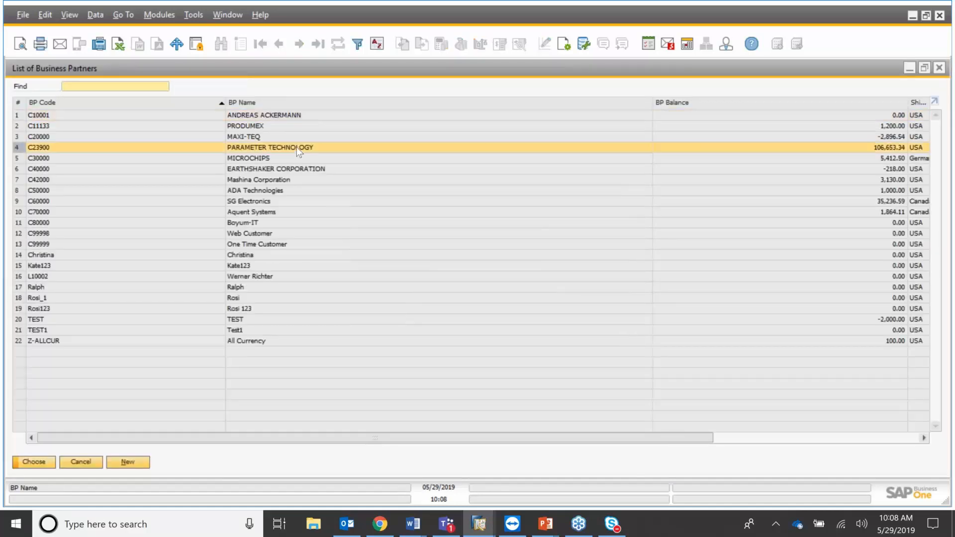
{"action": "left_click", "coordinate": [351, 147]}
{"action": "key", "text": "Return"}
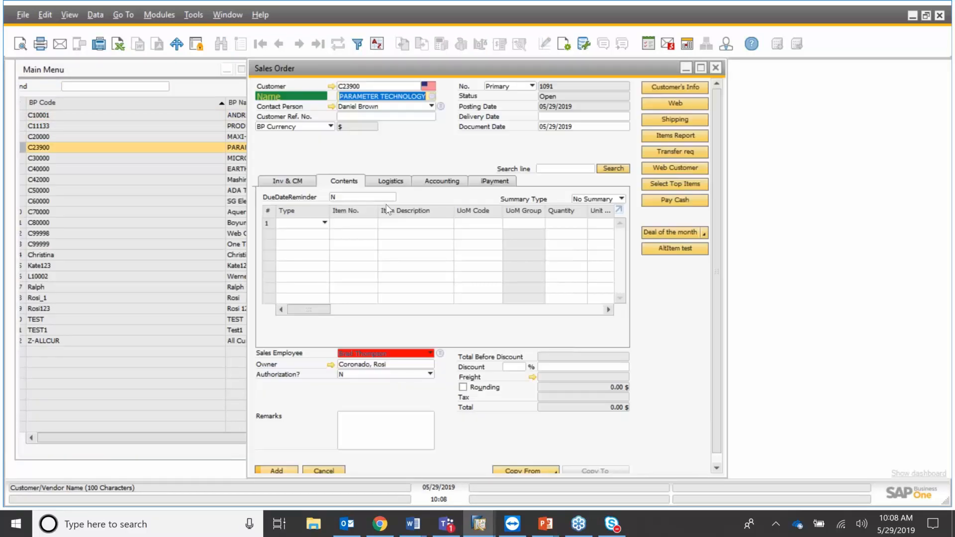
Add items A00001, A00002 and A00003 to the order lines and widen the window.
{"action": "left_click", "coordinate": [371, 224]}
{"action": "key", "text": "Tab"}
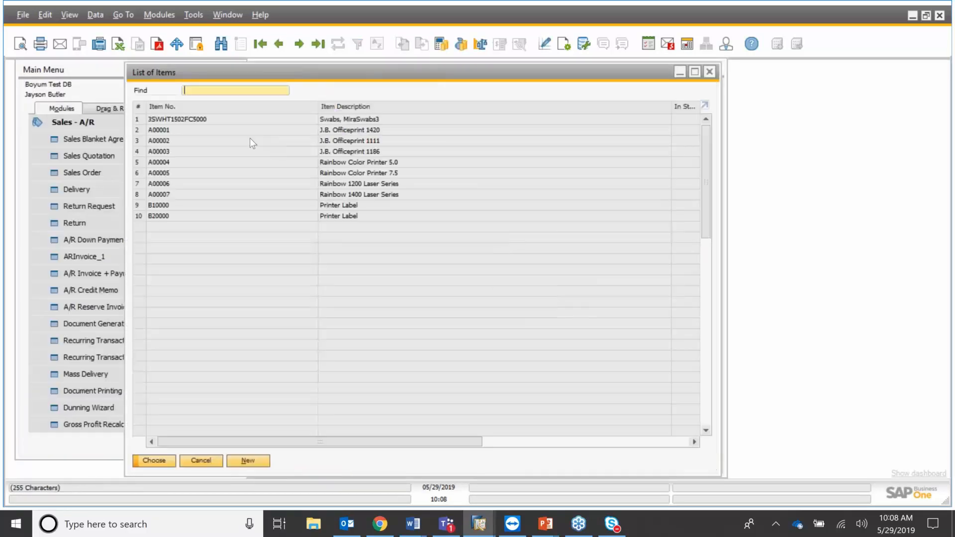
{"action": "left_click_drag", "start_coordinate": [214, 130], "coordinate": [214, 152]}
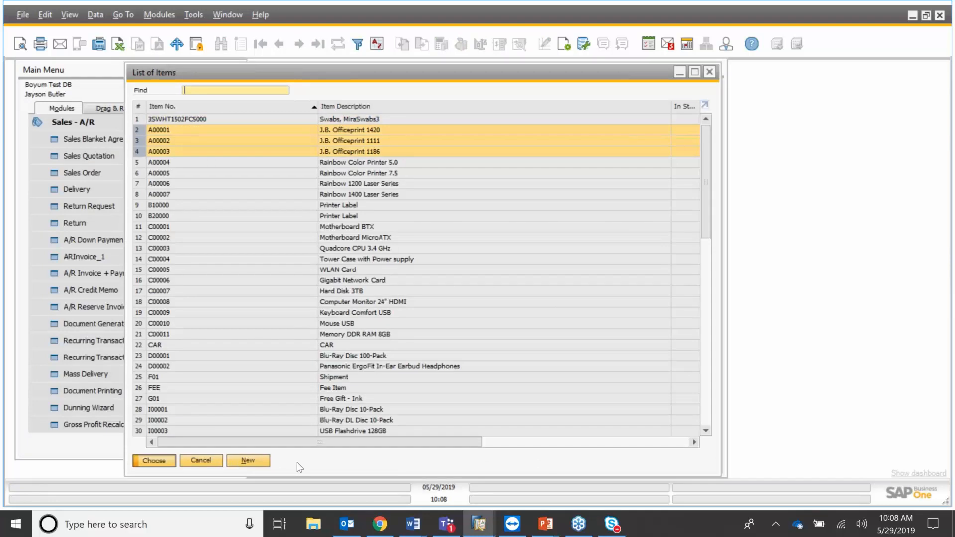
{"action": "key", "text": "Return"}
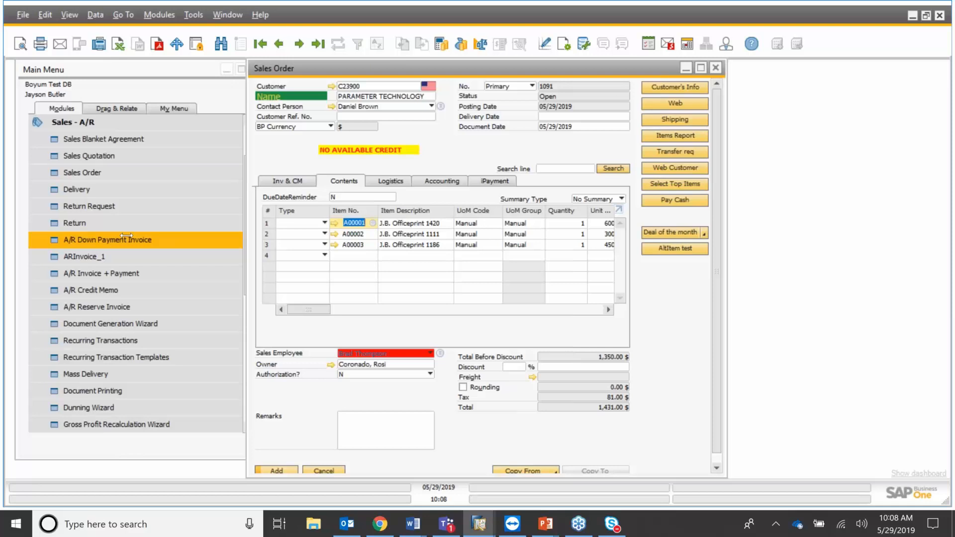
{"action": "left_click_drag", "start_coordinate": [247, 236], "coordinate": [126, 236]}
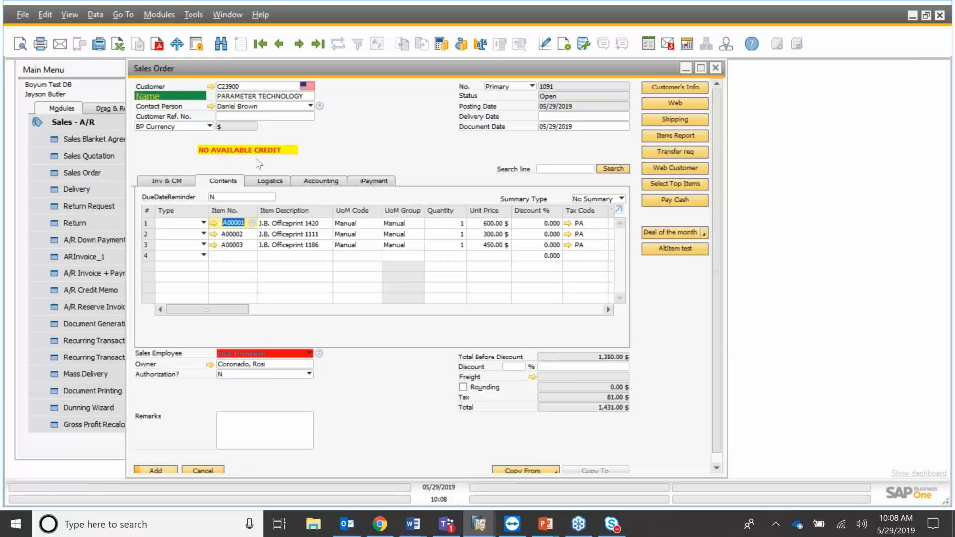
{"action": "left_click", "coordinate": [212, 86]}
{"action": "left_click", "coordinate": [211, 86]}
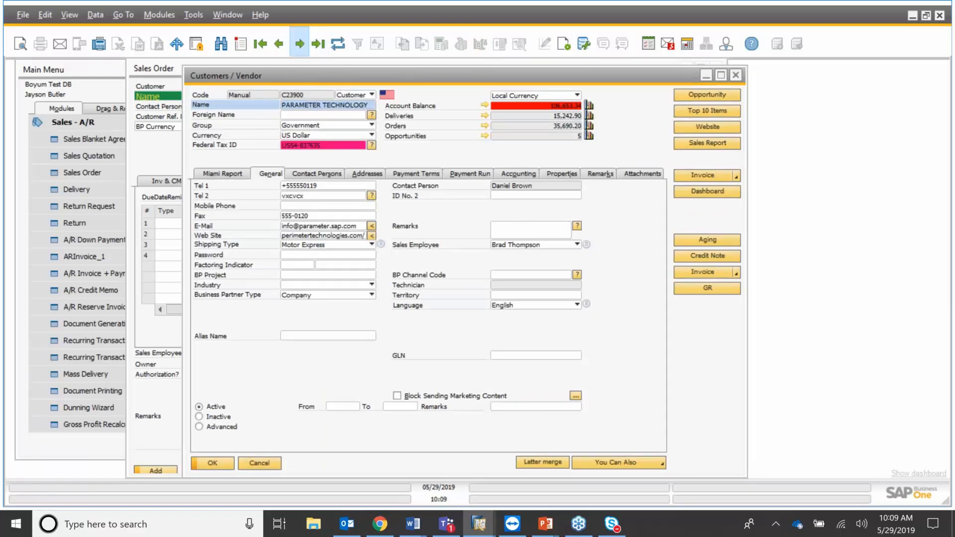
{"action": "left_click", "coordinate": [299, 44]}
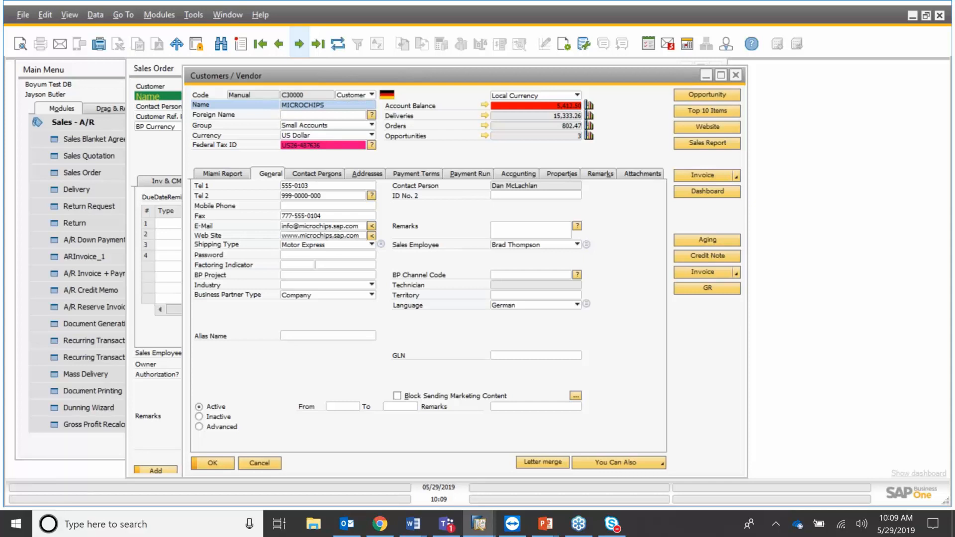
{"action": "left_click", "coordinate": [300, 44]}
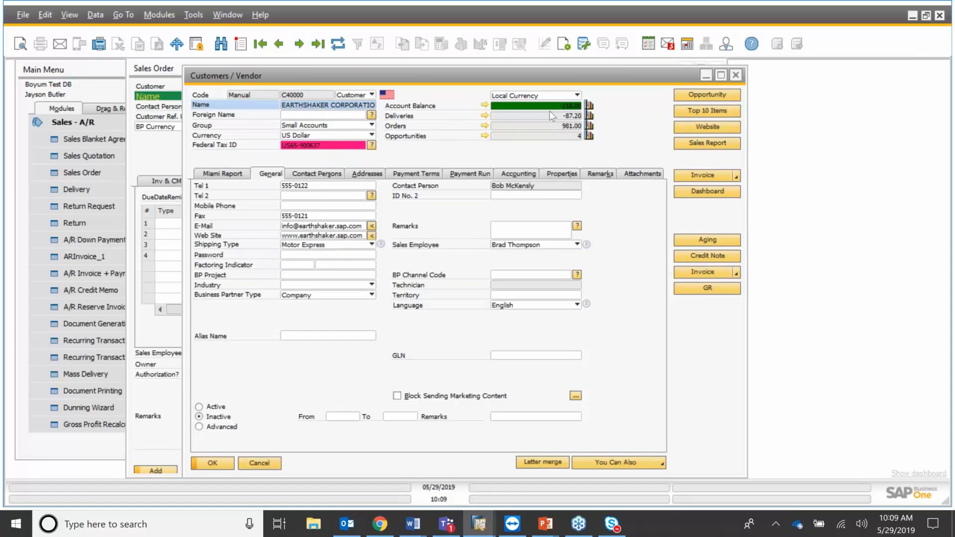
{"action": "left_click", "coordinate": [739, 74]}
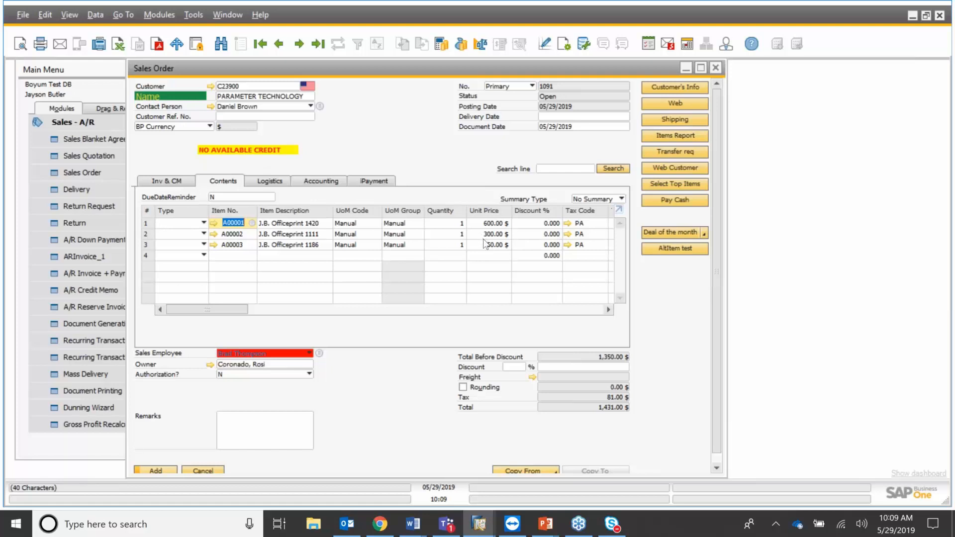
Give line 1 a 12% discount and line 3 a 15% discount.
{"action": "left_click", "coordinate": [538, 227]}
{"action": "type", "text": "12"}
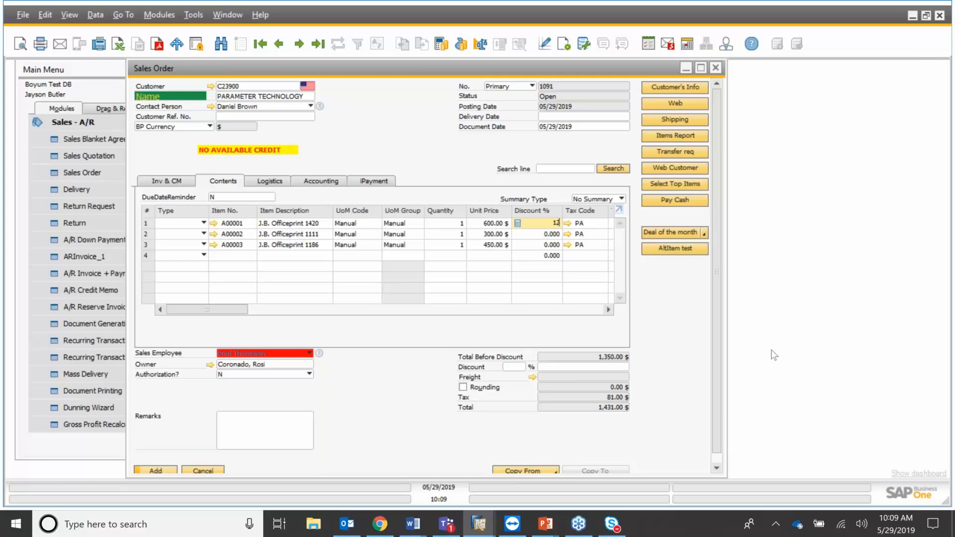
{"action": "key", "text": "Down"}
{"action": "key", "text": "Down"}
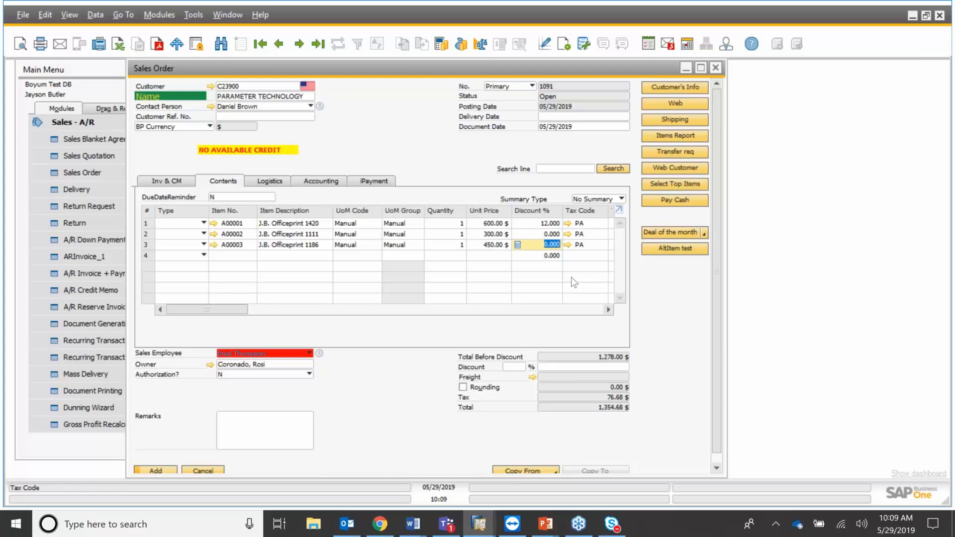
{"action": "type", "text": "15"}
Set the delivery date to 05/29/2019 and submit the order.
{"action": "left_click", "coordinate": [570, 118]}
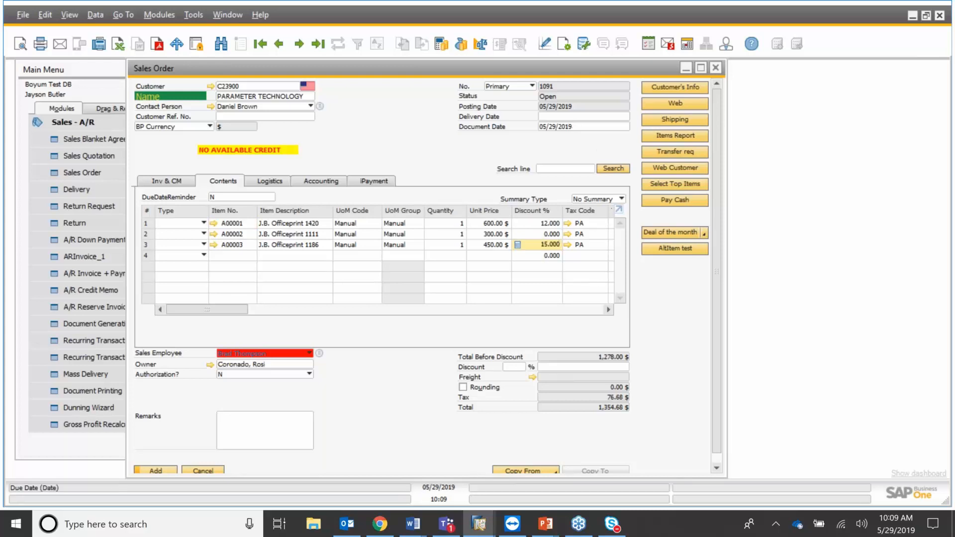
{"action": "type", "text": "28"}
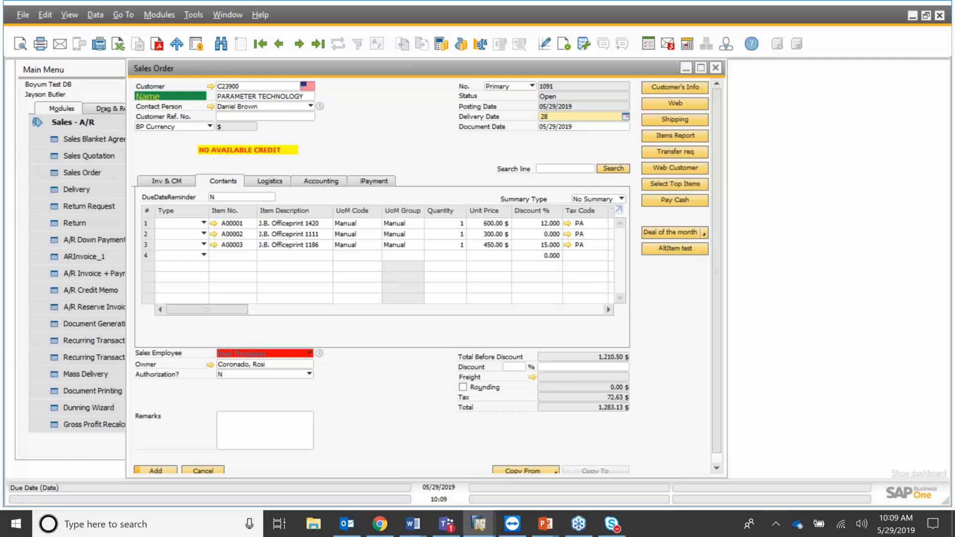
{"action": "key", "text": "BackSpace"}
{"action": "type", "text": "9"}
{"action": "key", "text": "Tab"}
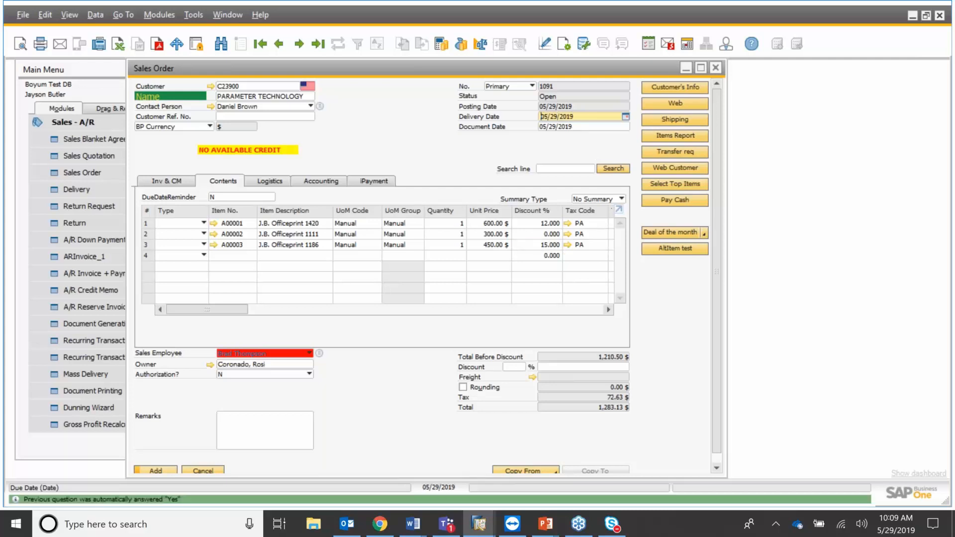
{"action": "left_click", "coordinate": [169, 471]}
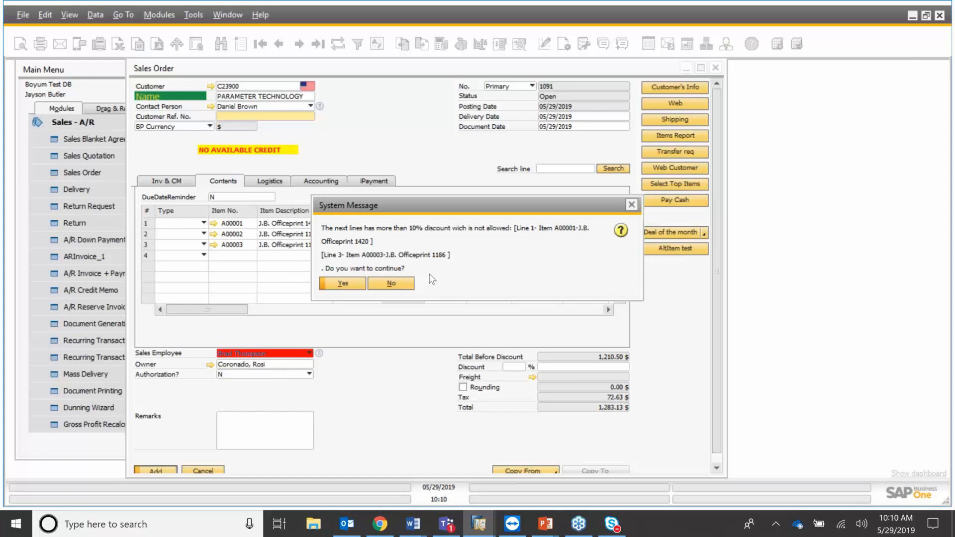
Decline the excessive-discount warning, close the order without saving, and collapse Sales - A/R.
{"action": "left_click", "coordinate": [404, 286]}
{"action": "left_click", "coordinate": [718, 68]}
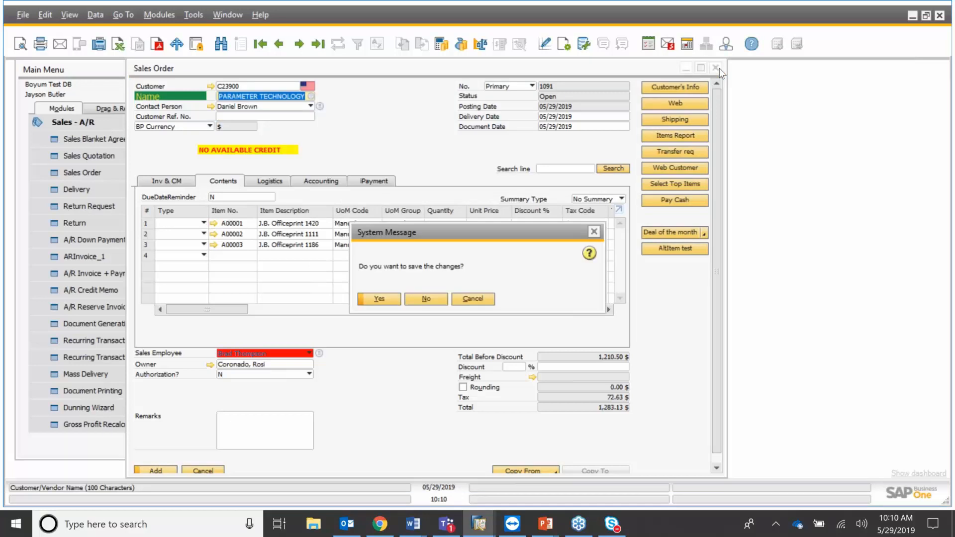
{"action": "left_click", "coordinate": [432, 301]}
{"action": "left_click", "coordinate": [109, 124]}
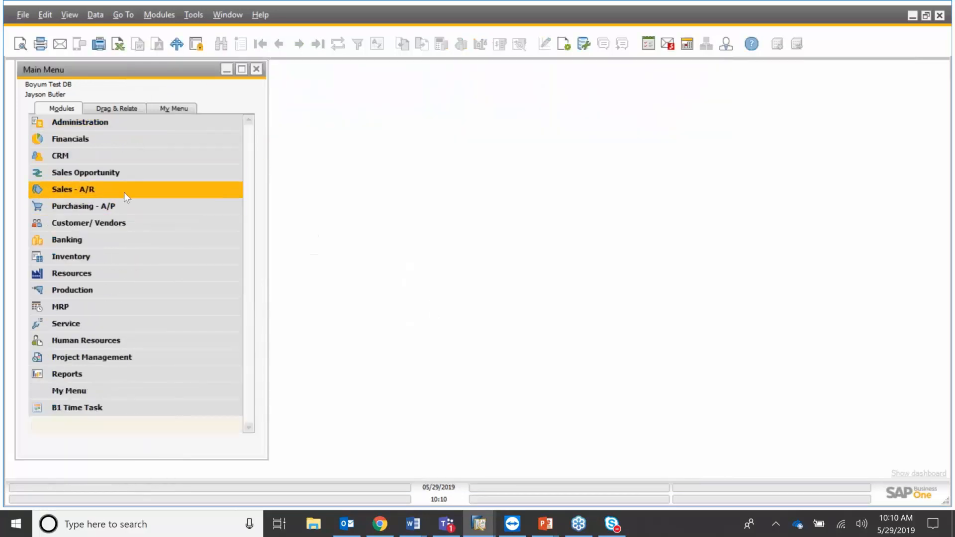
Expand Customer/ Vendors in the Modules list and open the Customer/Vendor form.
{"action": "left_click", "coordinate": [131, 222]}
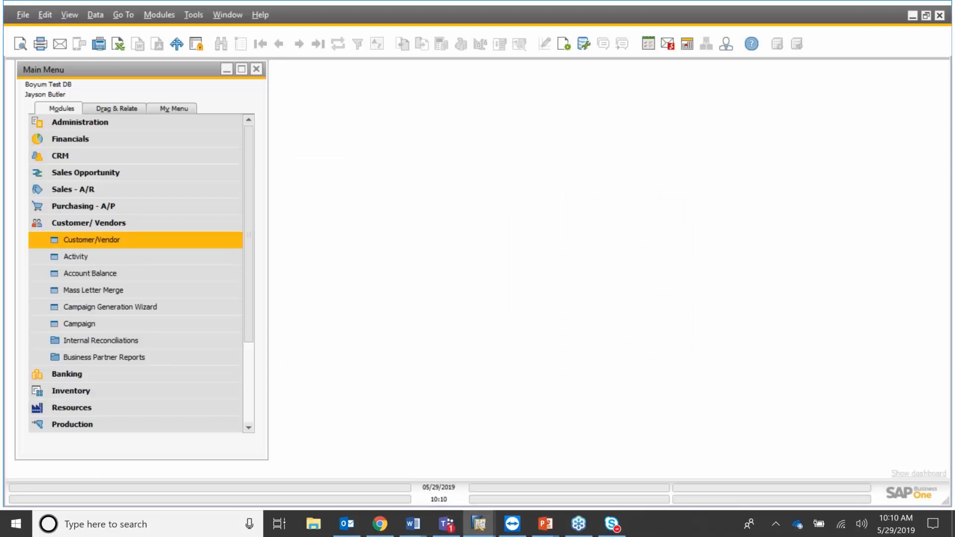
{"action": "left_click", "coordinate": [172, 235]}
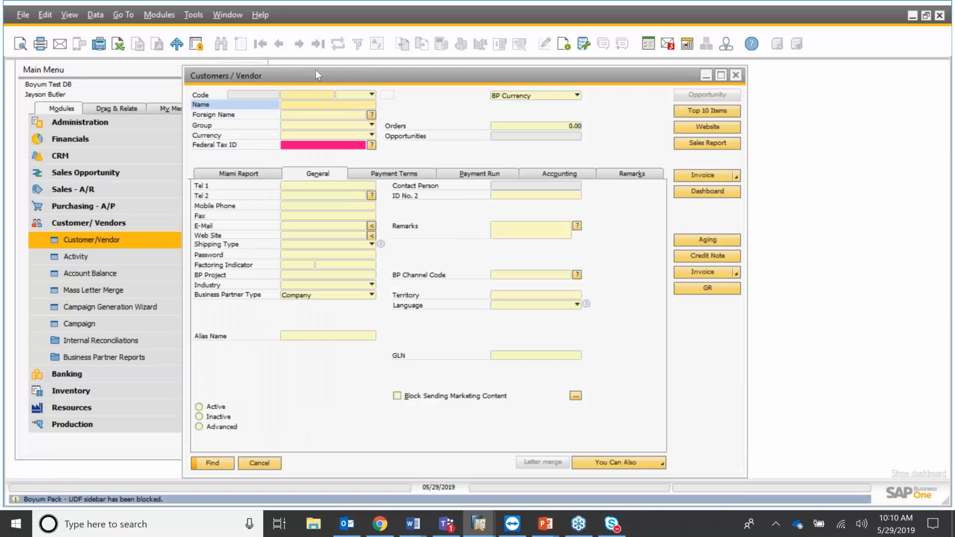
Switch the form to Add mode, then load the first existing customer record.
{"action": "key", "text": "ctrl+a"}
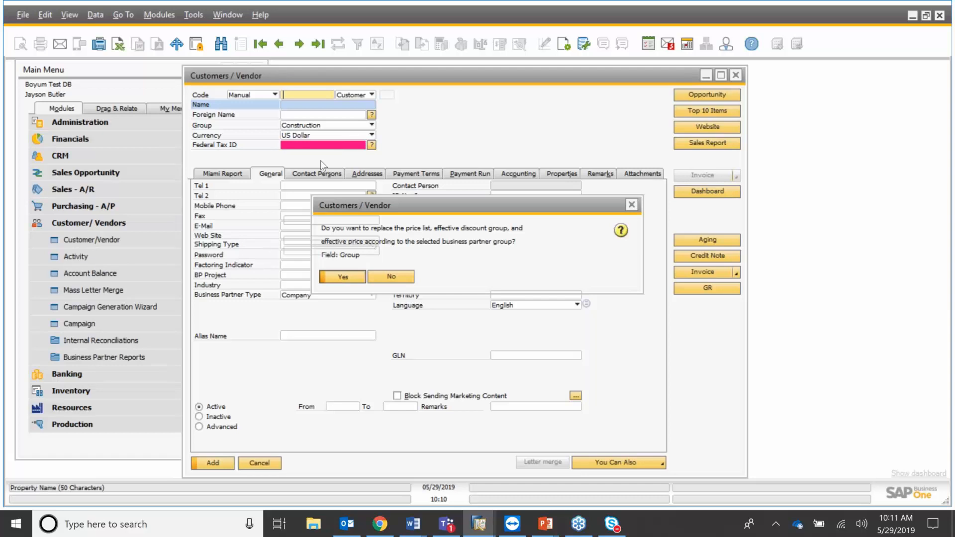
{"action": "key", "text": "Return"}
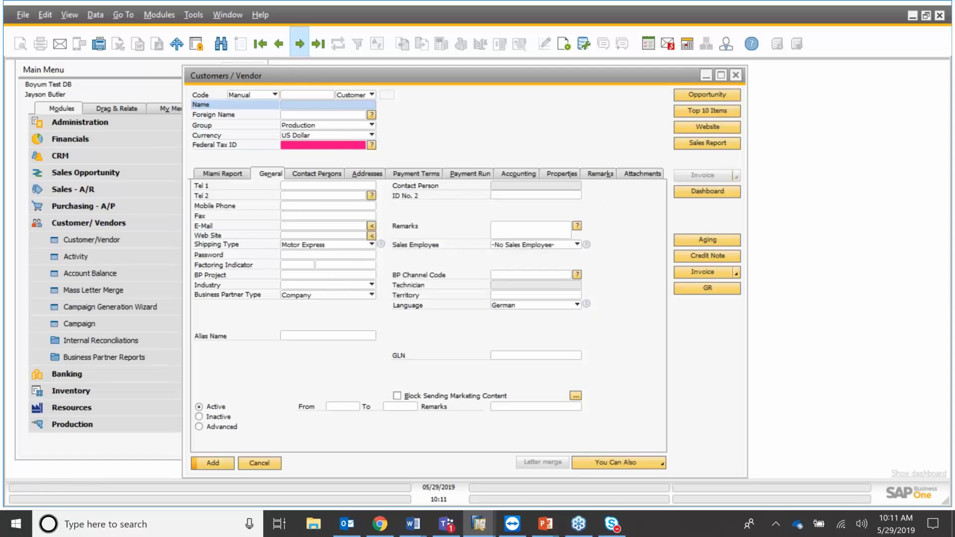
{"action": "left_click", "coordinate": [299, 44]}
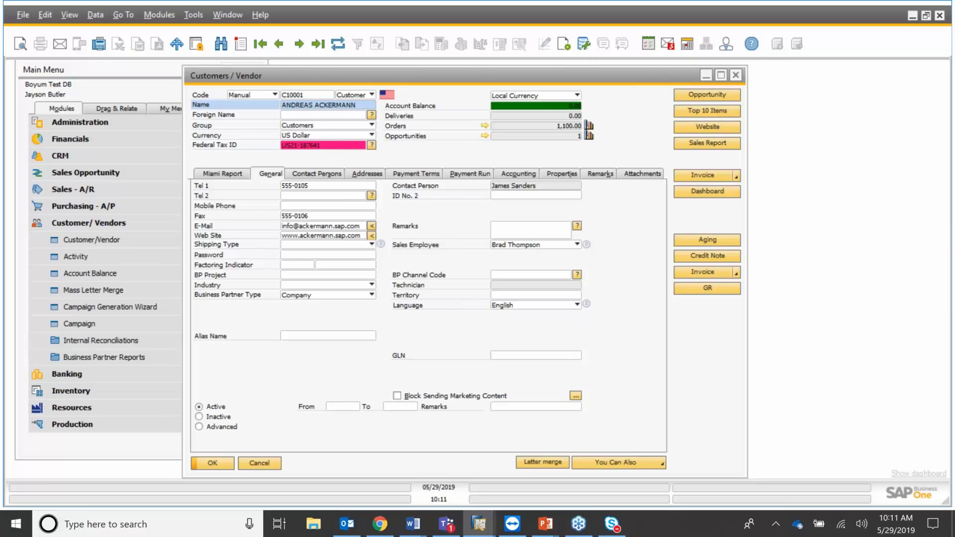
Change the customer's group to Production, accept the price-list update, and try the next record.
{"action": "left_click", "coordinate": [371, 125]}
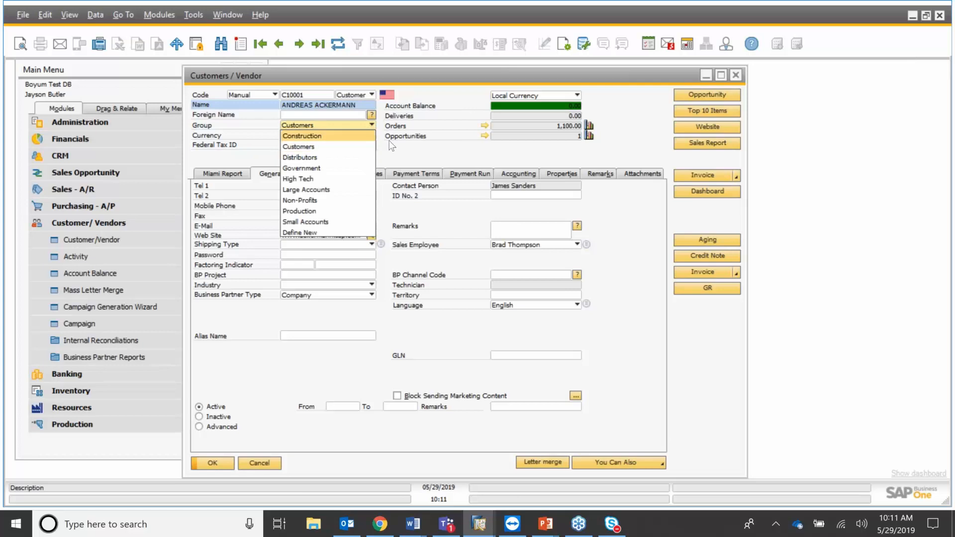
{"action": "left_click", "coordinate": [335, 210]}
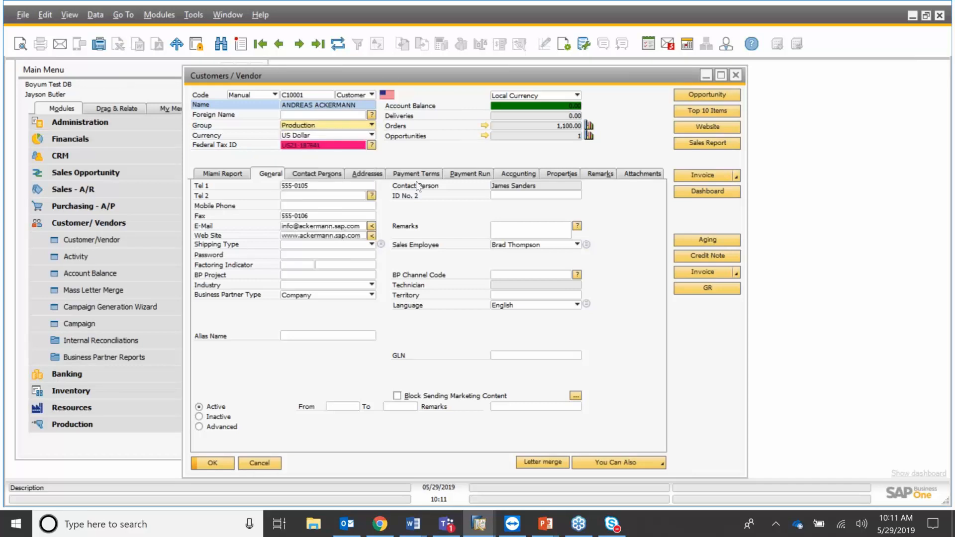
{"action": "left_click", "coordinate": [383, 275]}
{"action": "left_click", "coordinate": [307, 50]}
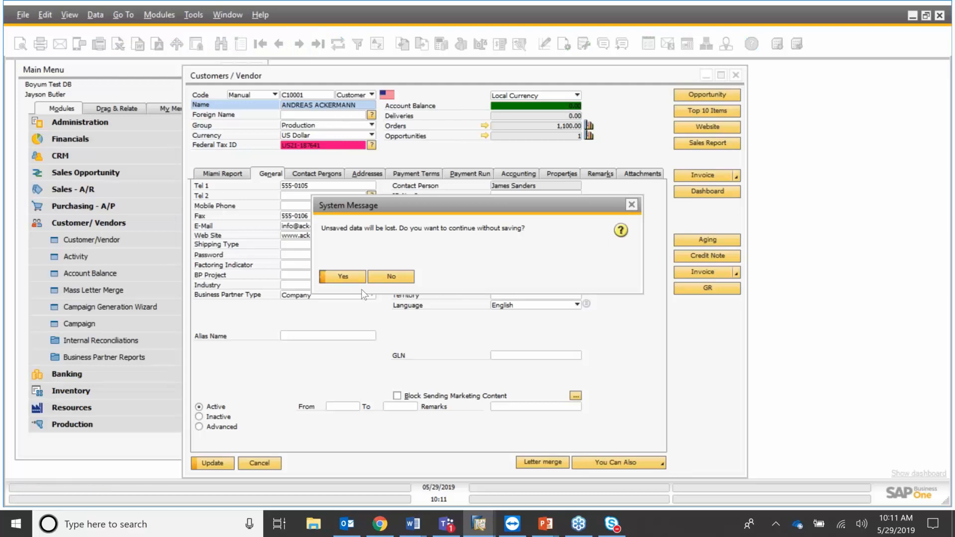
Continue without saving to the PRODUMEX record and select its Mobile Phone value.
{"action": "key", "text": "Return"}
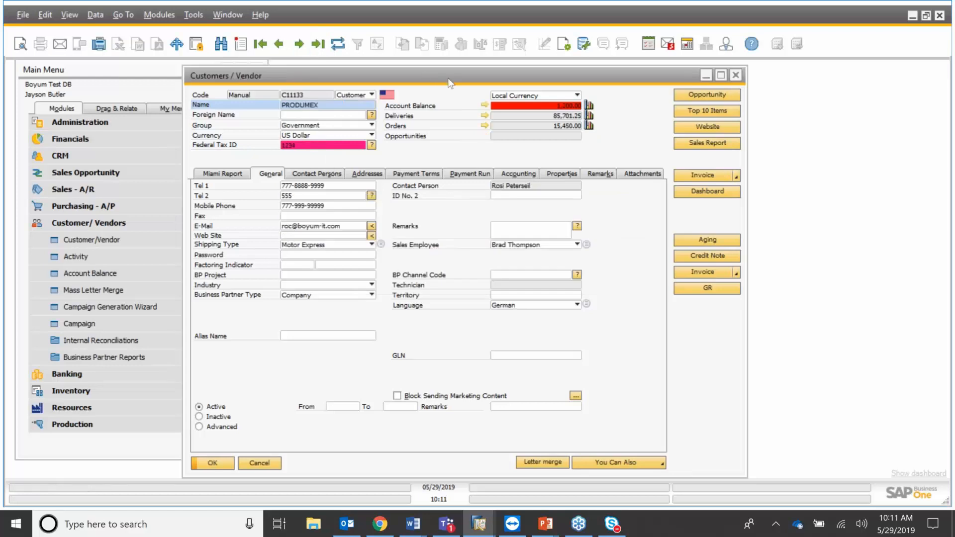
{"action": "left_click_drag", "start_coordinate": [448, 77], "coordinate": [491, 81]}
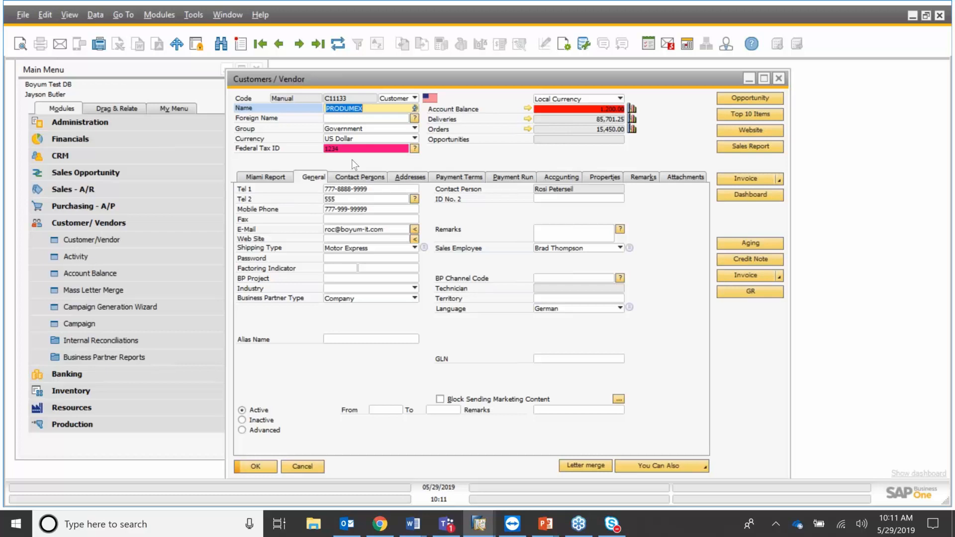
{"action": "left_click", "coordinate": [364, 210]}
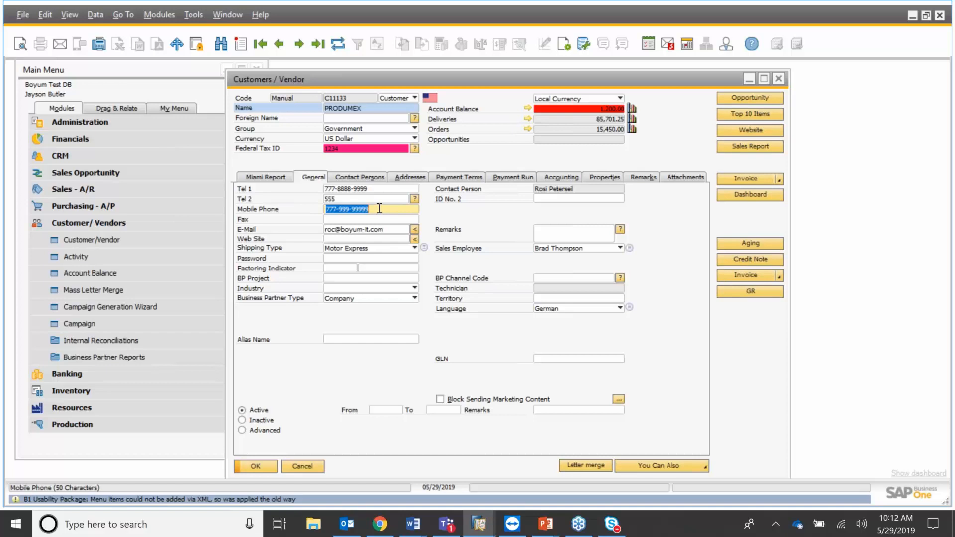
Clear Mobile Phone and make it a mandatory field via B1 Usability Package.
{"action": "key", "text": "BackSpace"}
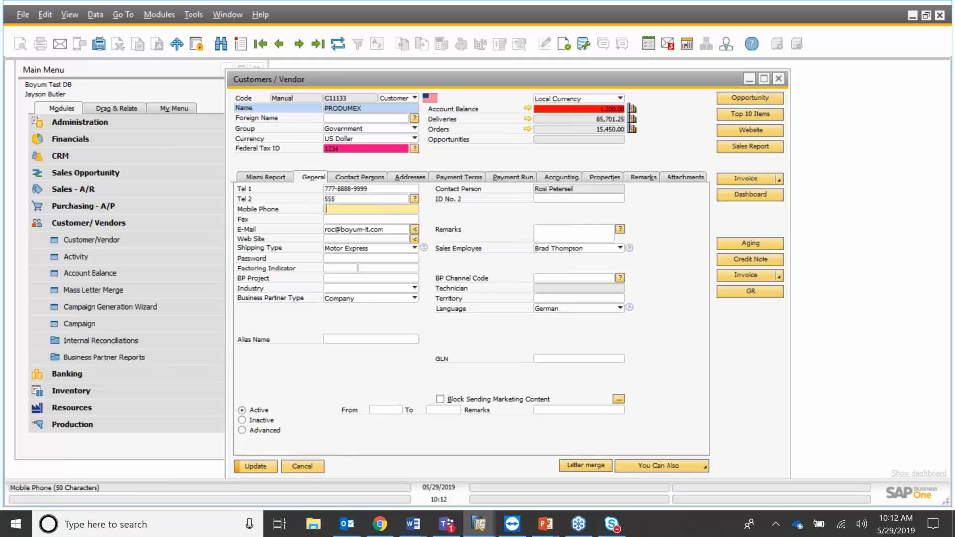
{"action": "right_click", "coordinate": [377, 215]}
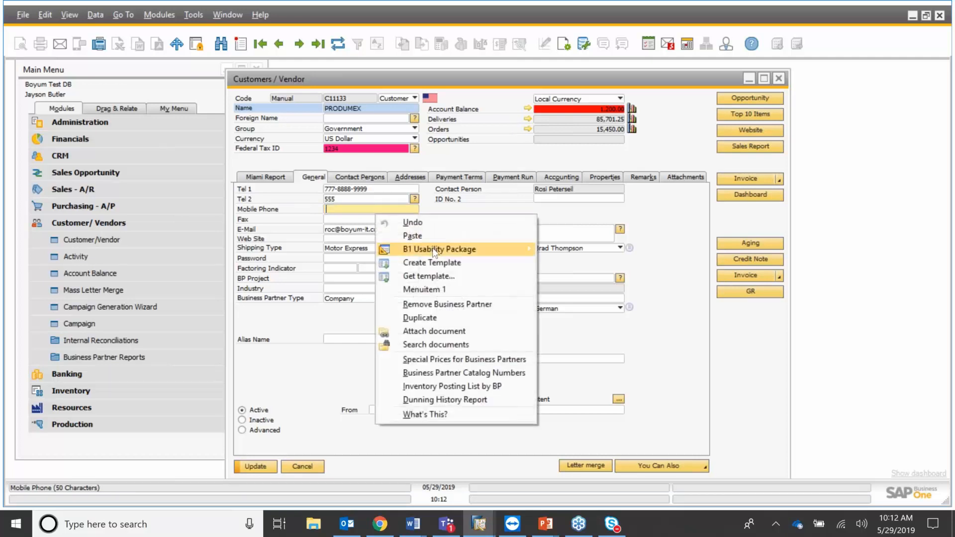
{"action": "mouse_move", "coordinate": [432, 248]}
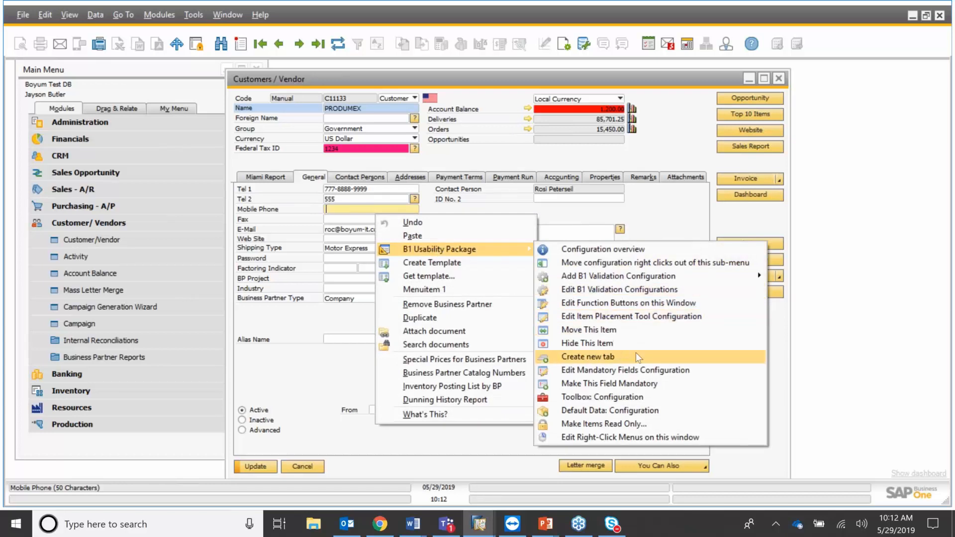
{"action": "left_click", "coordinate": [644, 386]}
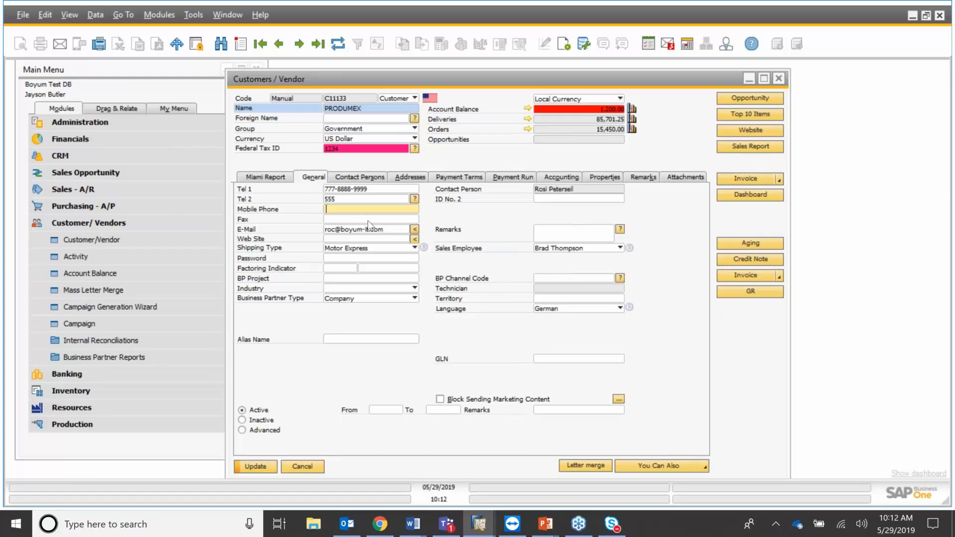
{"action": "key", "text": "ctrl+alt+shift+m"}
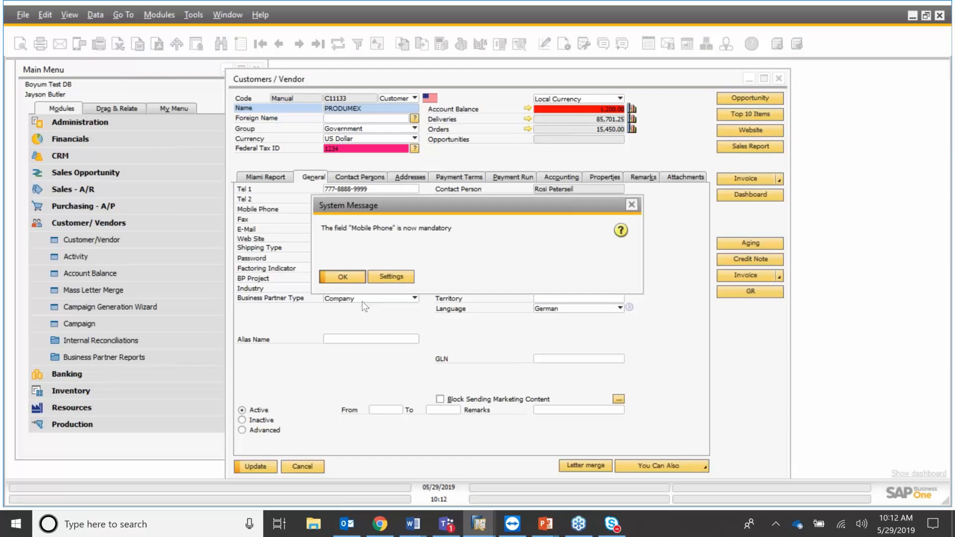
{"action": "key", "text": "Return"}
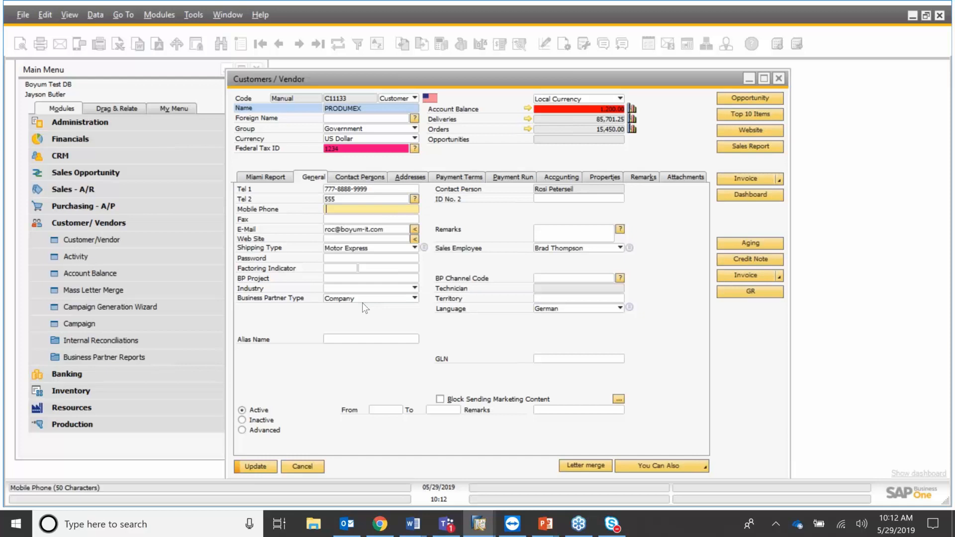
{"action": "right_click", "coordinate": [376, 214]}
Change the mandatory-field marking to a blue background and save rule MF-004.
{"action": "mouse_move", "coordinate": [441, 276]}
{"action": "left_click", "coordinate": [655, 397]}
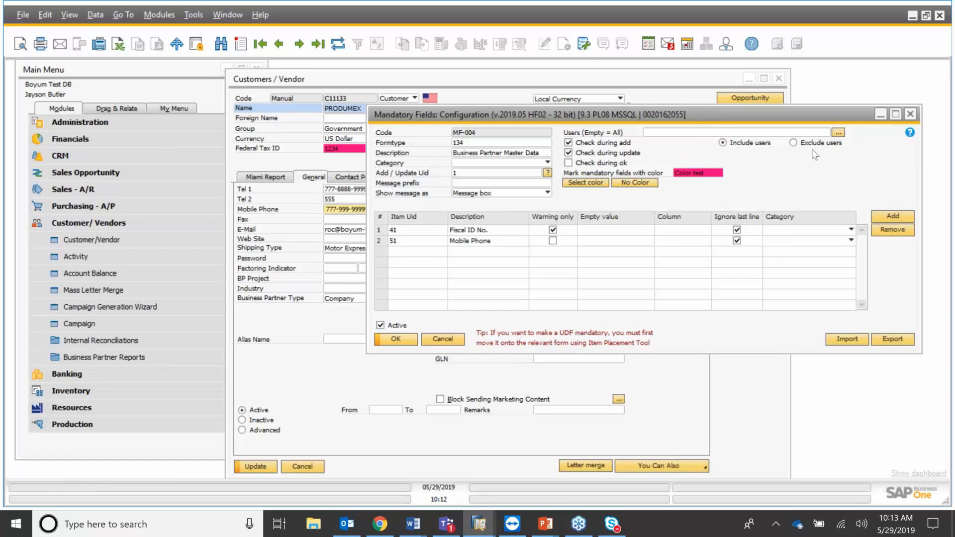
{"action": "left_click", "coordinate": [602, 184]}
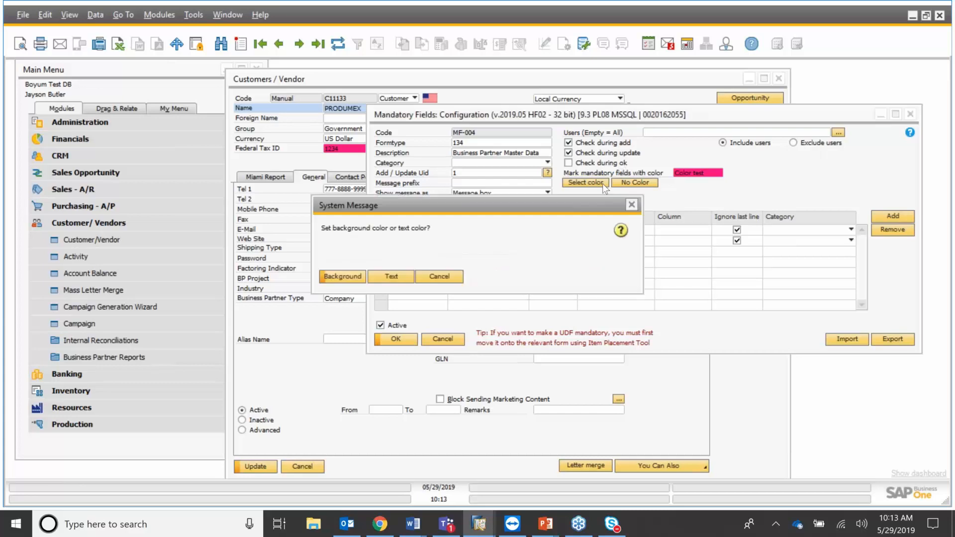
{"action": "left_click", "coordinate": [350, 279]}
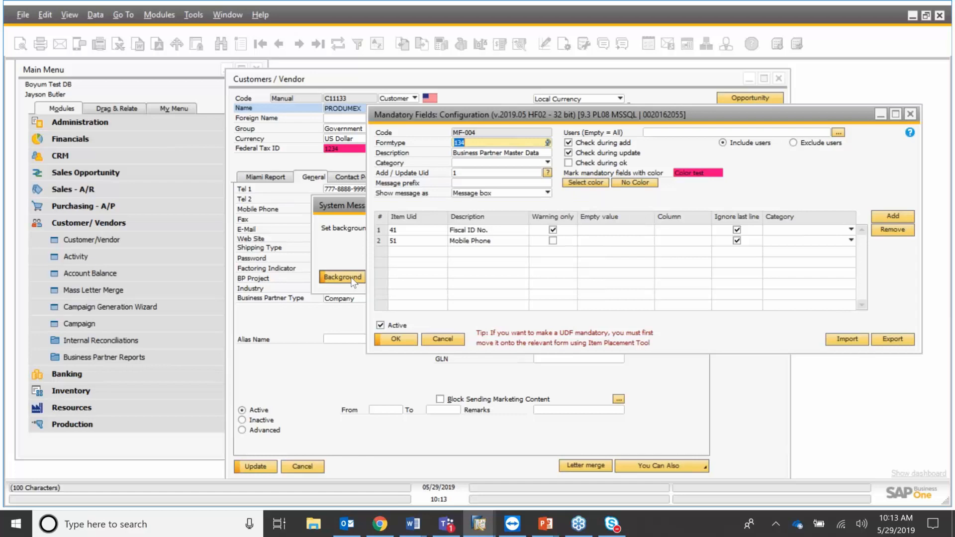
{"action": "left_click", "coordinate": [350, 277]}
{"action": "left_click", "coordinate": [505, 152]}
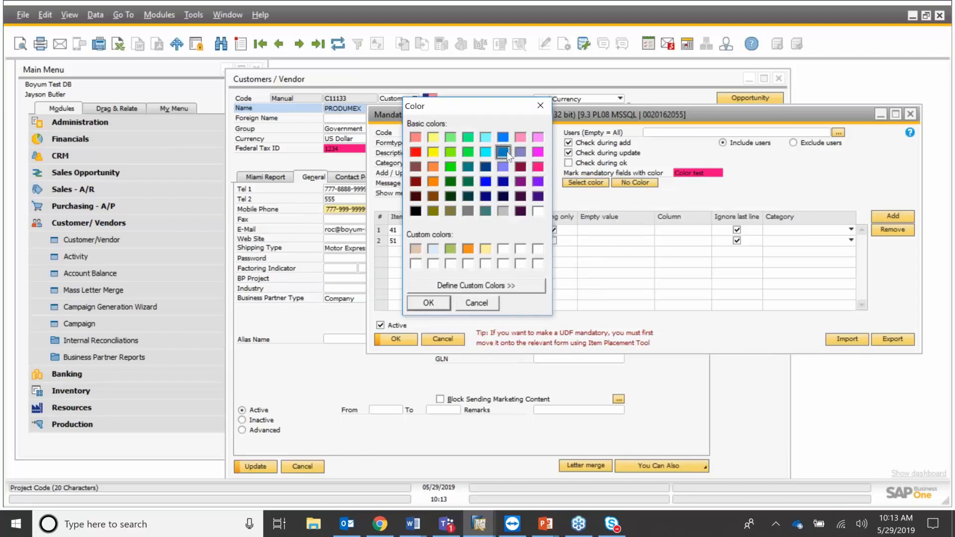
{"action": "left_click", "coordinate": [428, 304]}
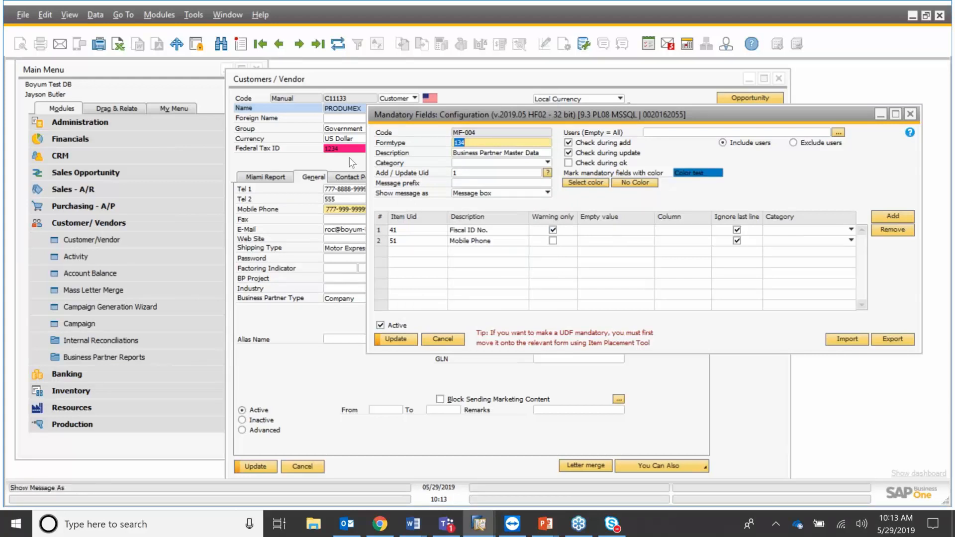
{"action": "left_click", "coordinate": [411, 342]}
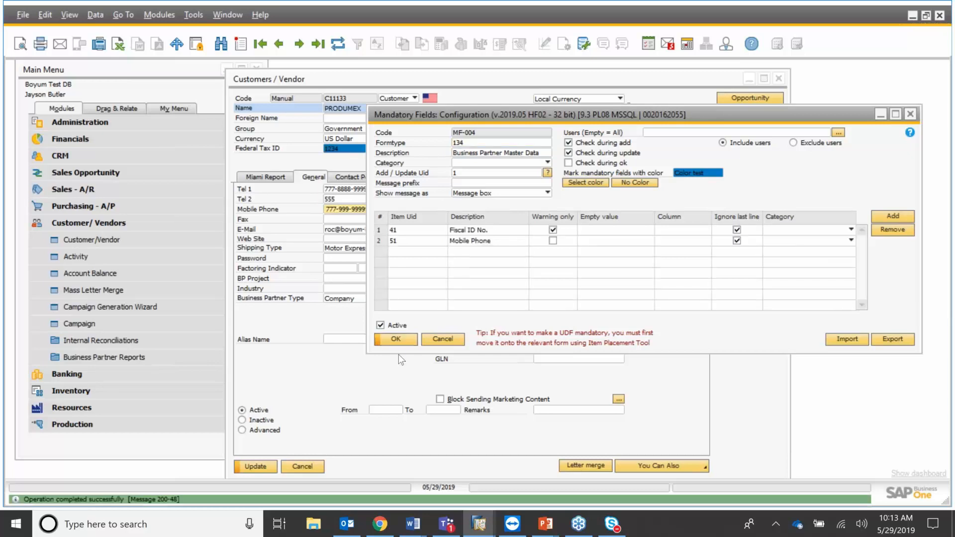
{"action": "left_click", "coordinate": [397, 344]}
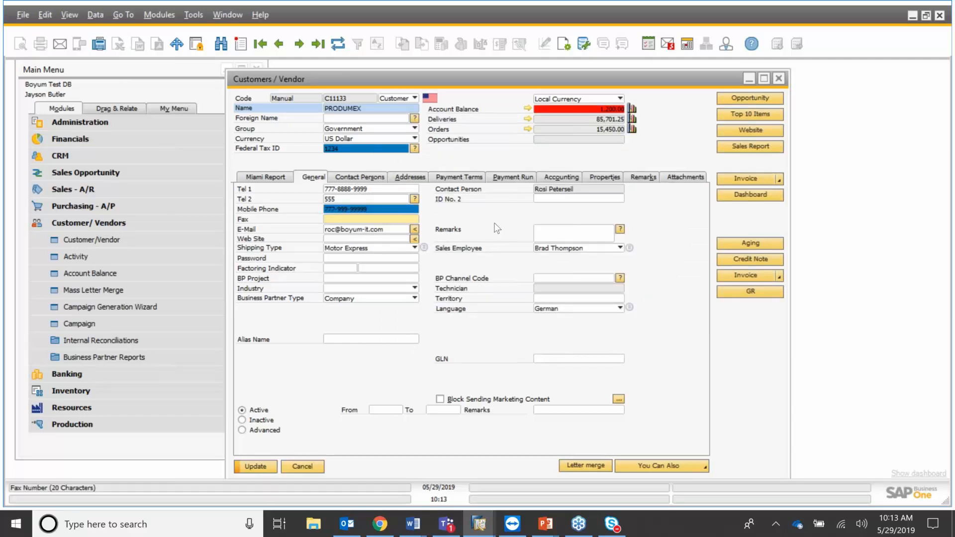
Hide the ID No. 2 field on the PRODUMEX form using B1 Usability Package's Hide This Item.
{"action": "left_click", "coordinate": [560, 198]}
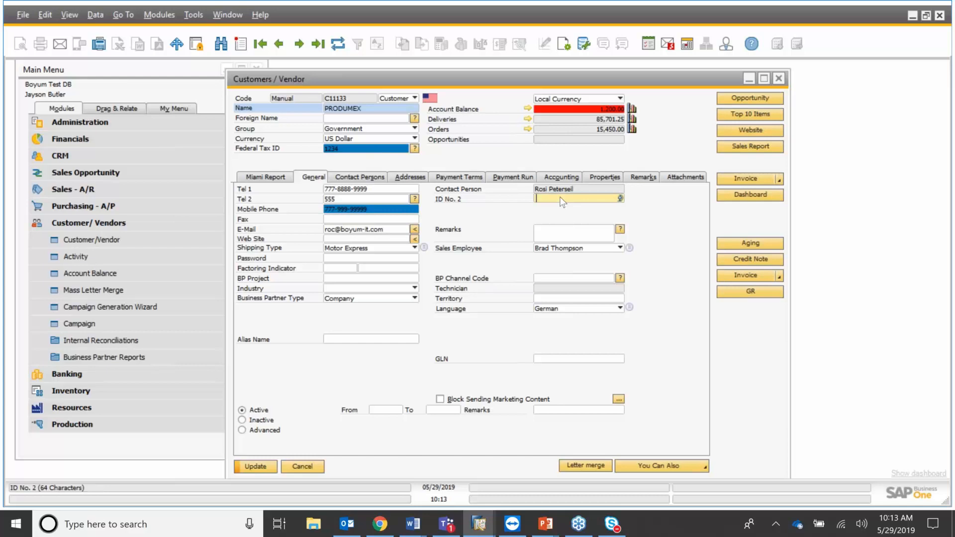
{"action": "right_click", "coordinate": [560, 197]}
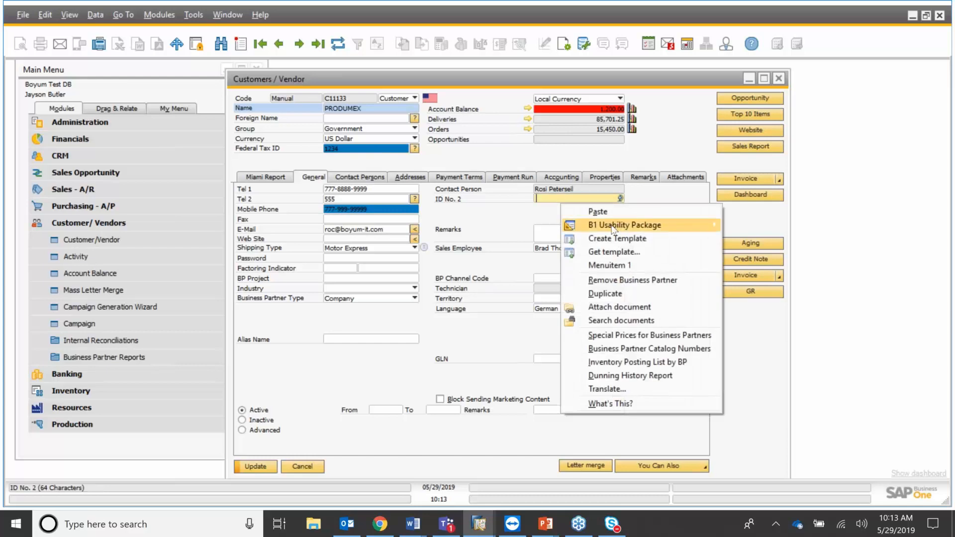
{"action": "mouse_move", "coordinate": [613, 230]}
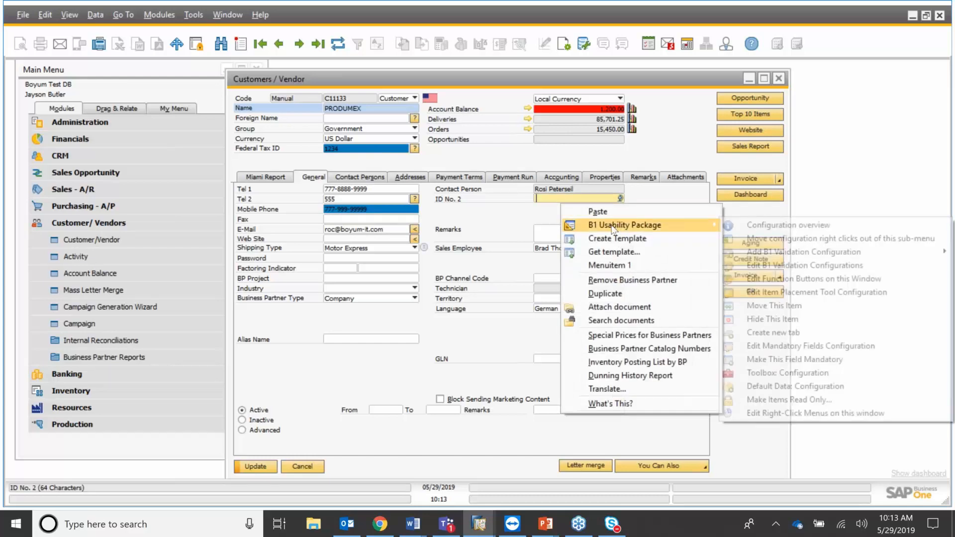
{"action": "left_click", "coordinate": [813, 320]}
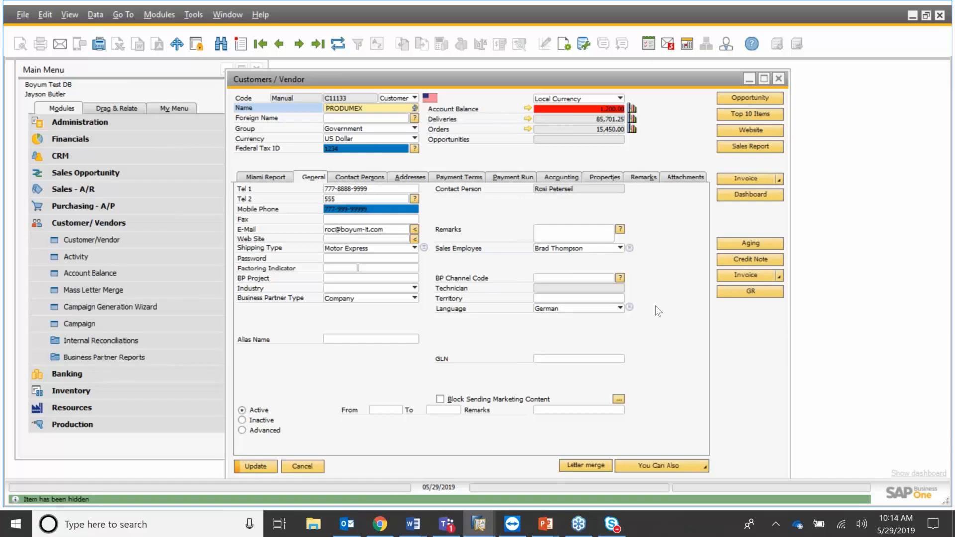
Move the Password field to sit below Alias Name using Move This Item.
{"action": "left_click", "coordinate": [383, 259]}
{"action": "right_click", "coordinate": [385, 264]}
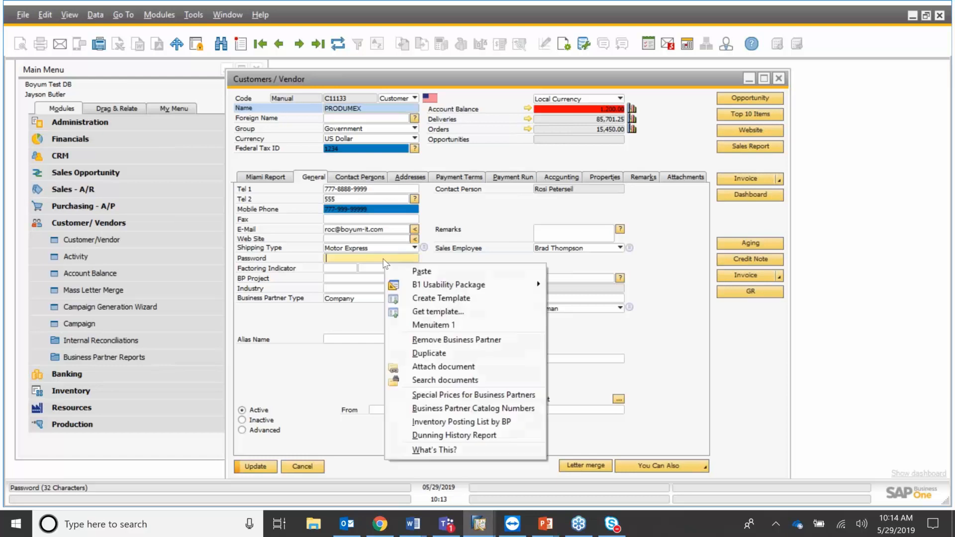
{"action": "mouse_move", "coordinate": [452, 284]}
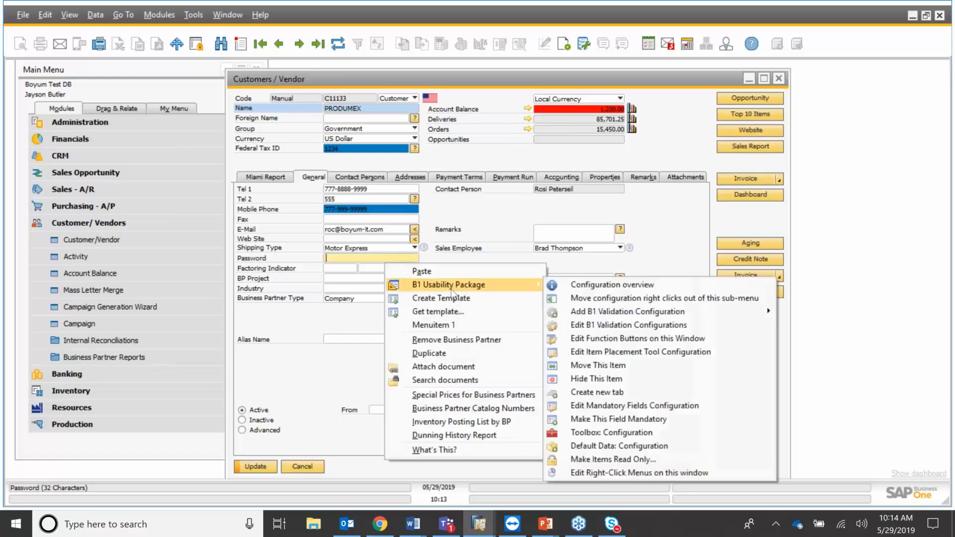
{"action": "left_click", "coordinate": [653, 367]}
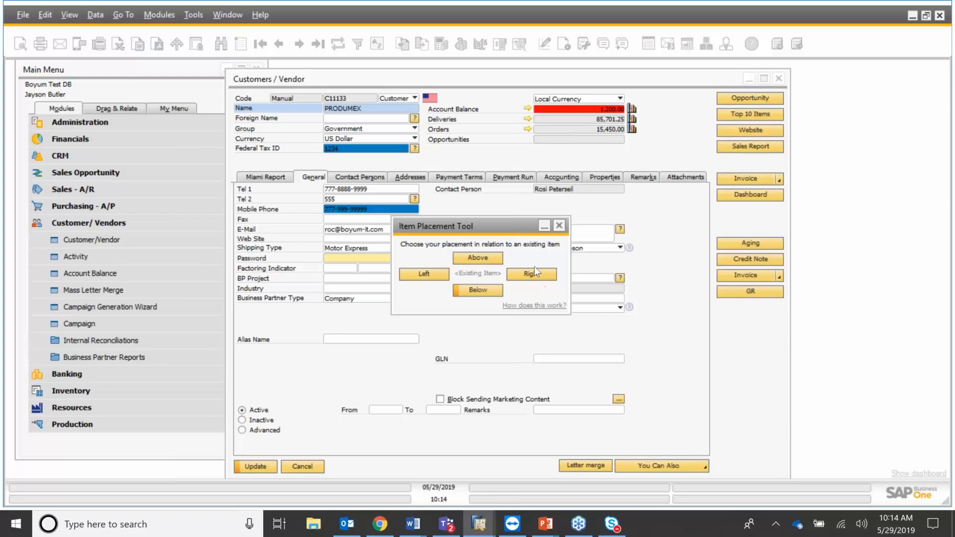
{"action": "left_click", "coordinate": [491, 293]}
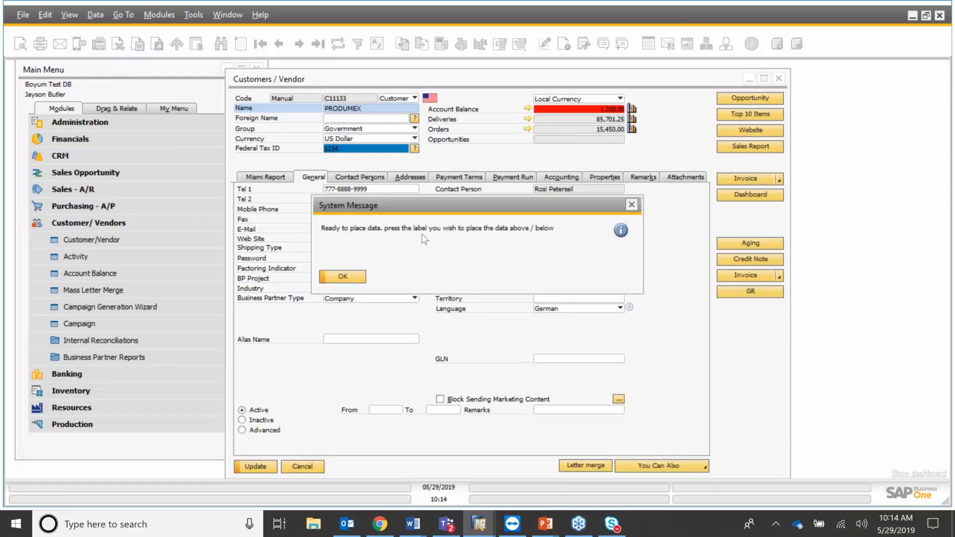
{"action": "left_click", "coordinate": [343, 277]}
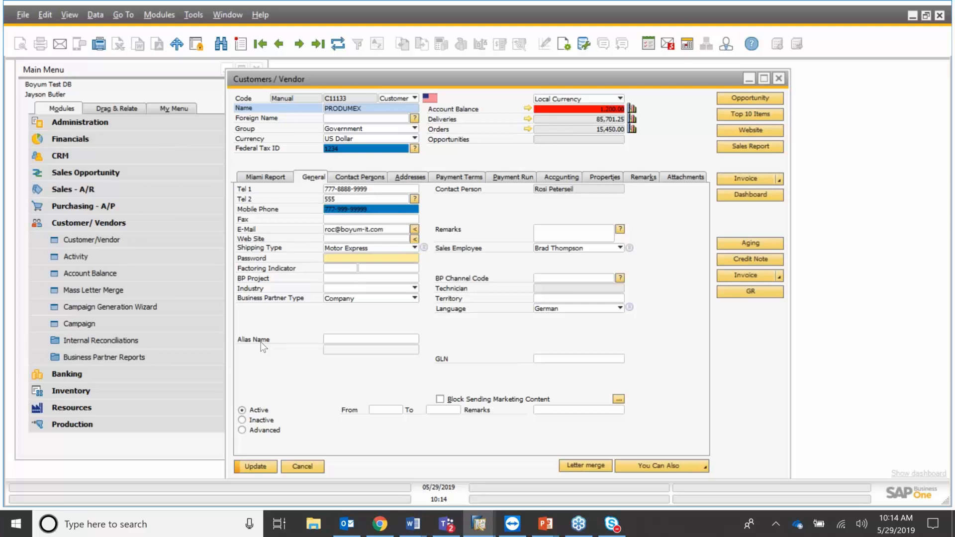
{"action": "left_click_drag", "start_coordinate": [263, 347], "coordinate": [264, 348]}
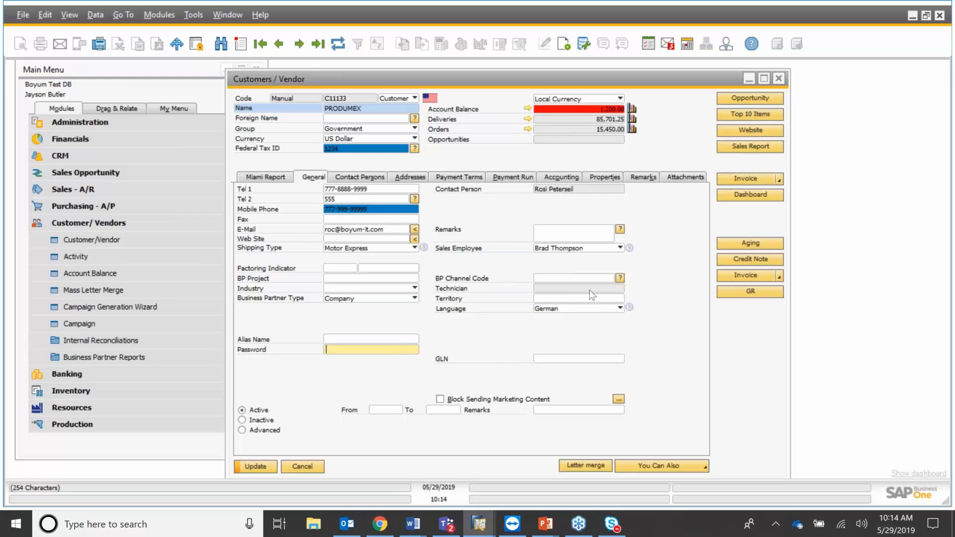
From the Fax field's B1 Usability Package menu, open Make Items Read Only and arrange the windows.
{"action": "left_click", "coordinate": [397, 220]}
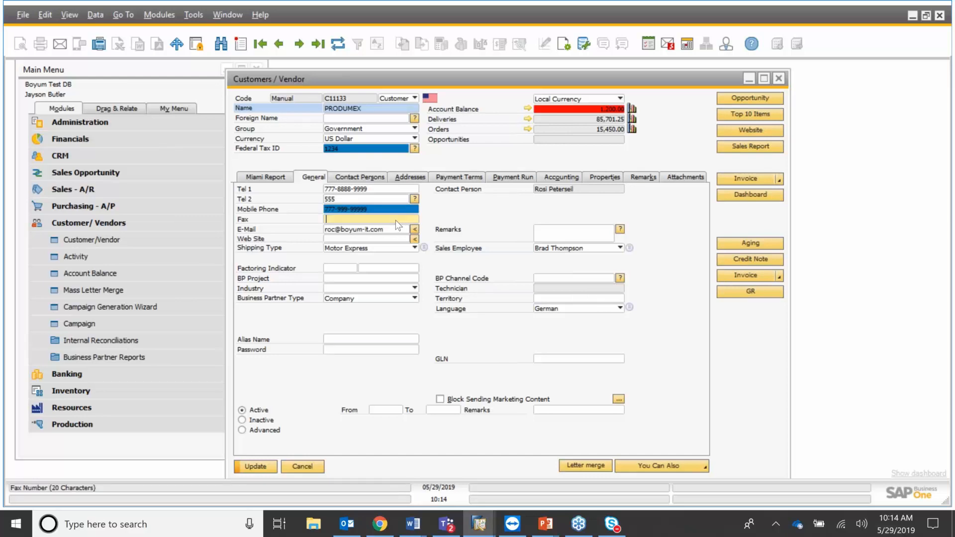
{"action": "right_click", "coordinate": [396, 220]}
{"action": "mouse_move", "coordinate": [474, 250]}
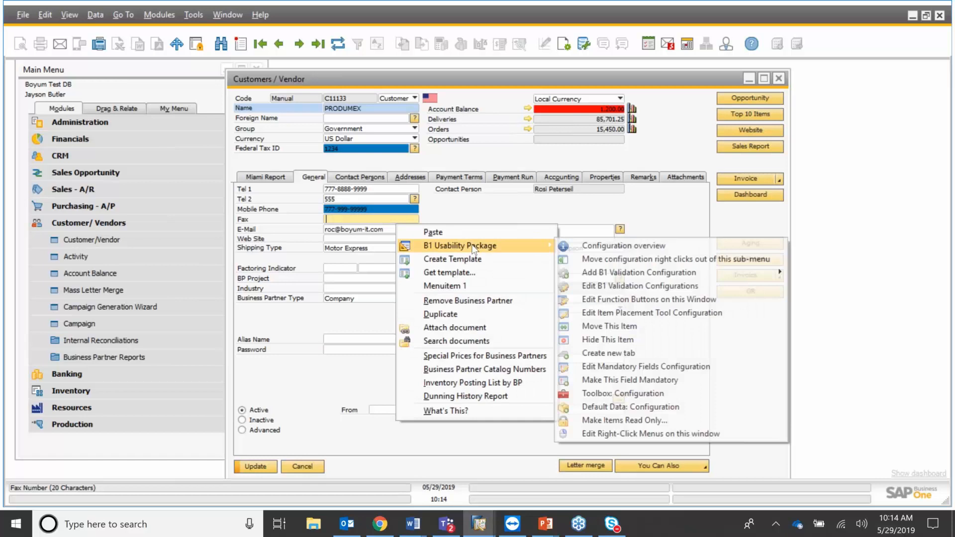
{"action": "left_click", "coordinate": [649, 421]}
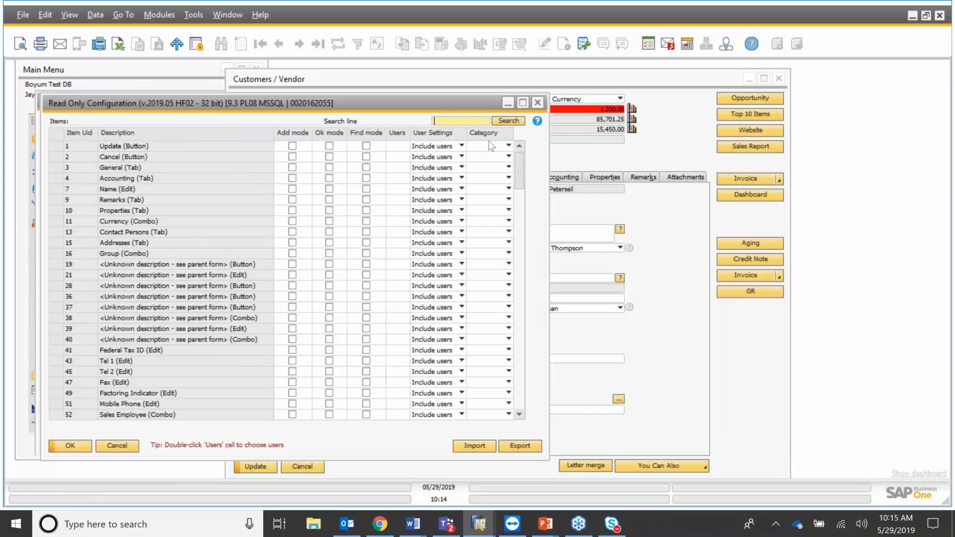
{"action": "left_click_drag", "start_coordinate": [489, 142], "coordinate": [671, 156]}
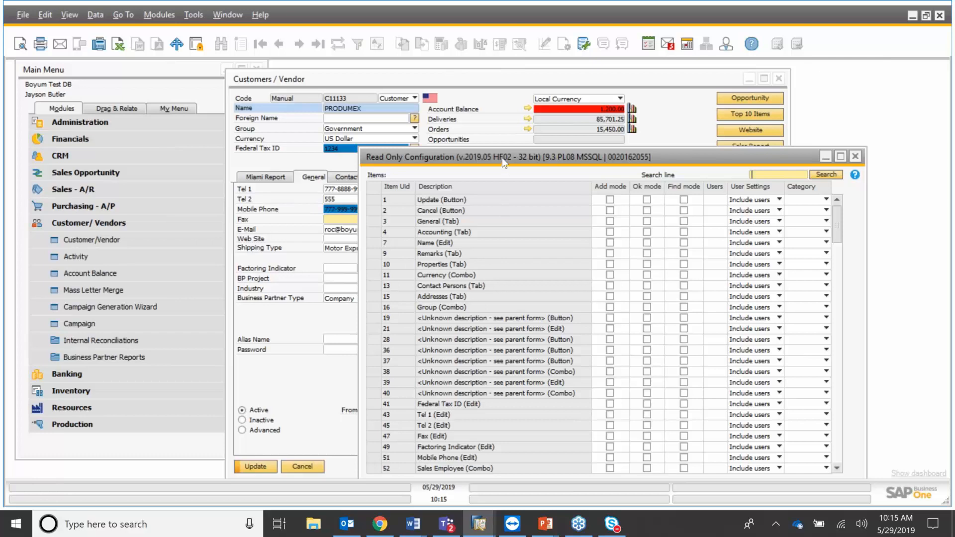
{"action": "left_click_drag", "start_coordinate": [509, 156], "coordinate": [546, 139]}
{"action": "left_click_drag", "start_coordinate": [448, 80], "coordinate": [330, 84]}
Turn on View > System Information and copy the Fax field's item-uid 47.
{"action": "left_click", "coordinate": [69, 15]}
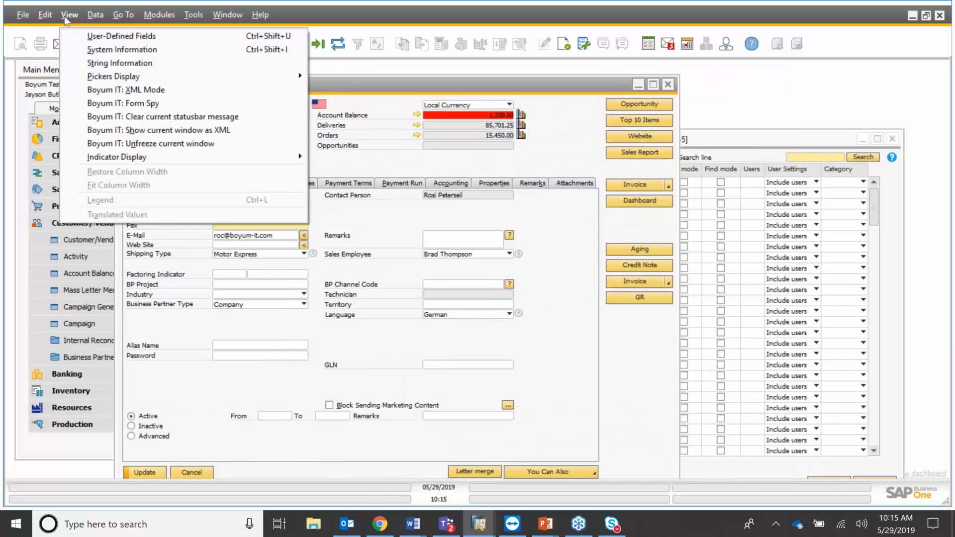
{"action": "left_click", "coordinate": [75, 48]}
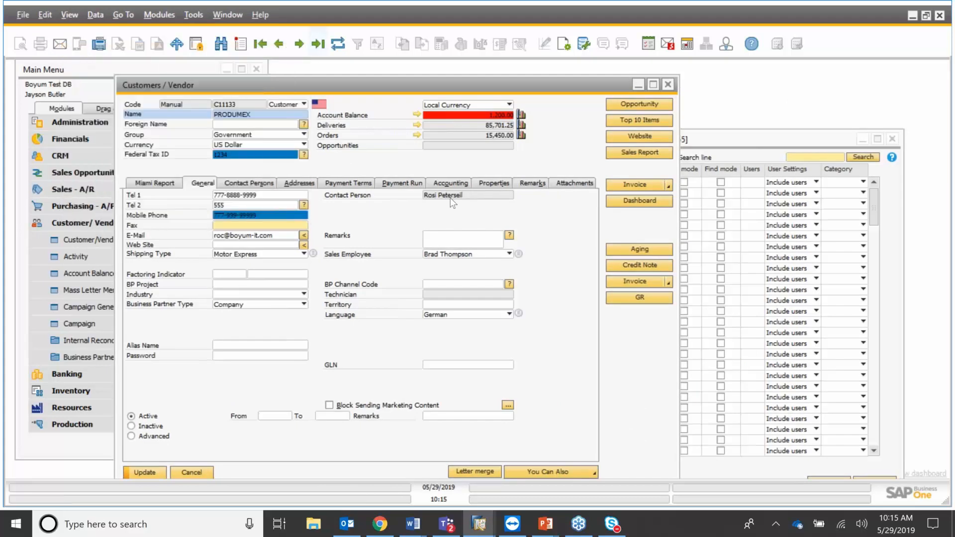
{"action": "mouse_move", "coordinate": [288, 224]}
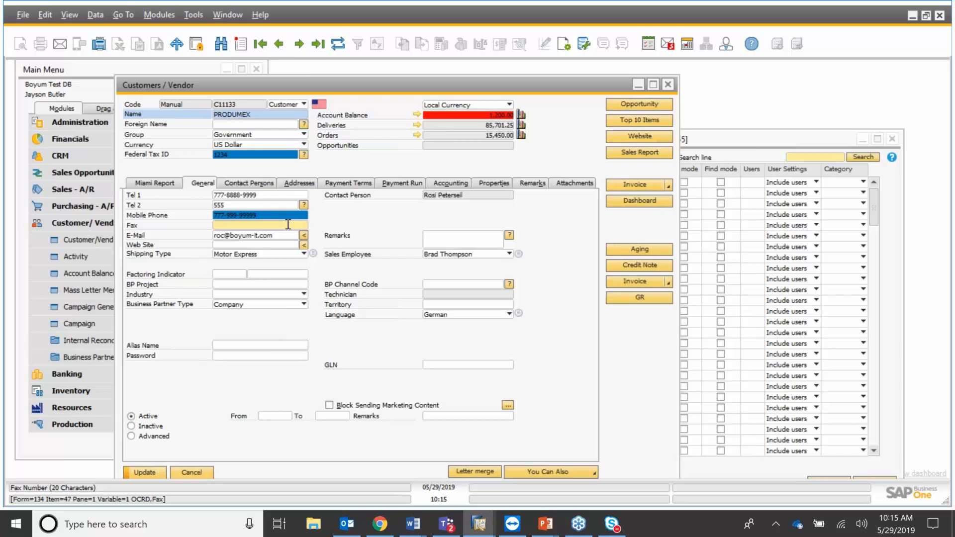
{"action": "right_click", "coordinate": [289, 228]}
{"action": "mouse_move", "coordinate": [336, 241]}
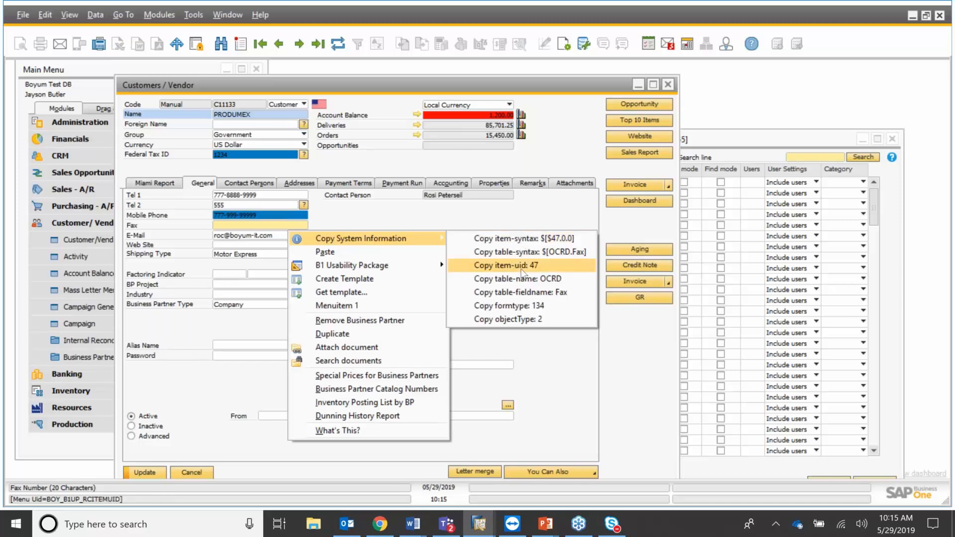
{"action": "left_click", "coordinate": [759, 142]}
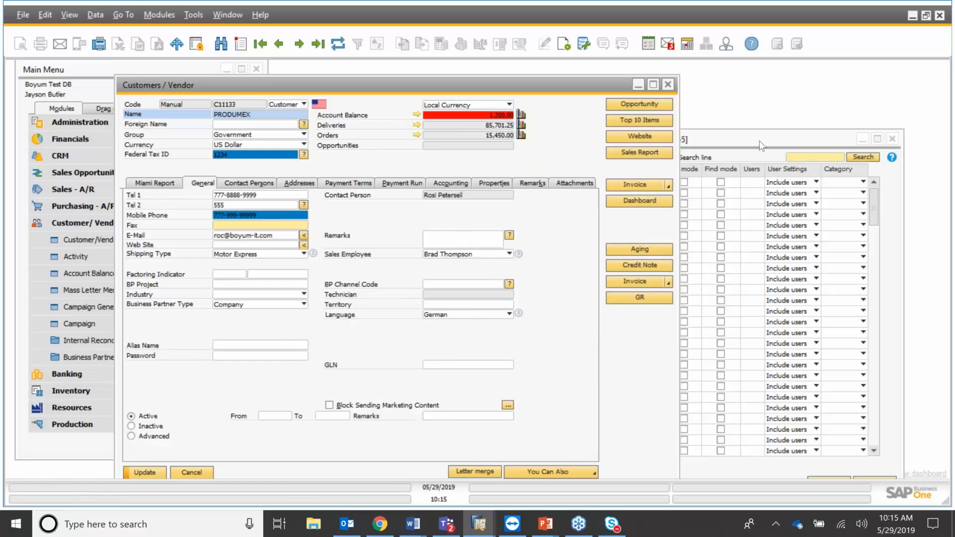
Tick Add mode and OK mode for row 47 Fax (Edit) in Read Only Configuration.
{"action": "left_click", "coordinate": [760, 143]}
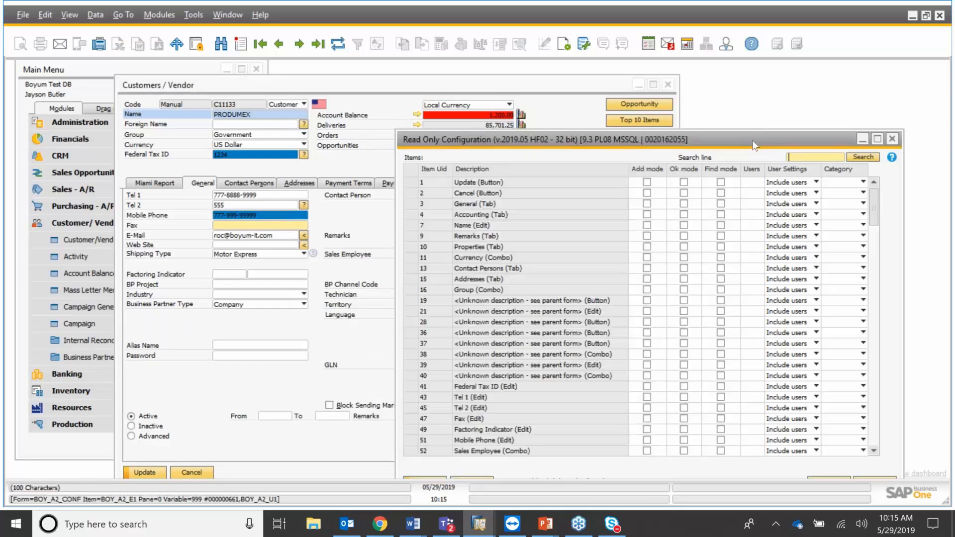
{"action": "left_click_drag", "start_coordinate": [755, 146], "coordinate": [699, 112]}
{"action": "left_click", "coordinate": [628, 377]}
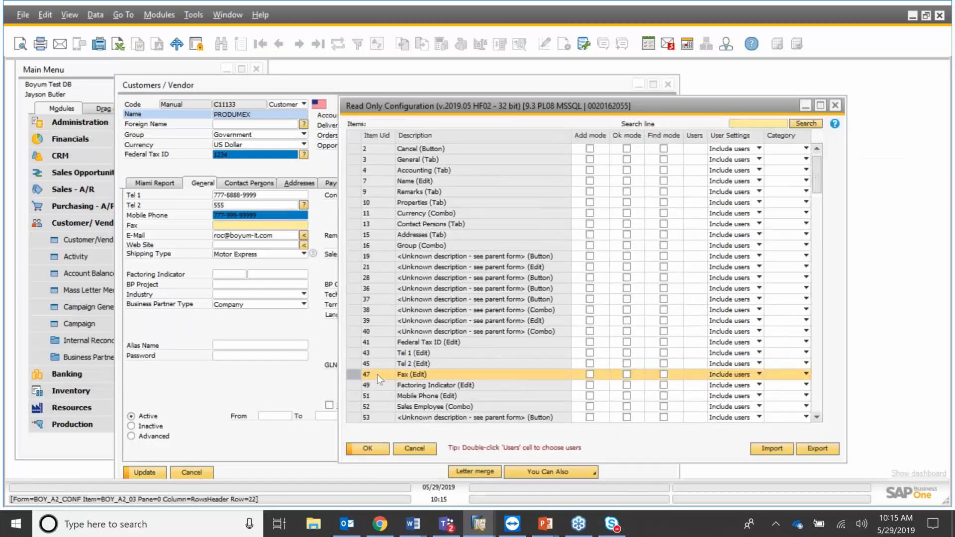
{"action": "left_click", "coordinate": [627, 375]}
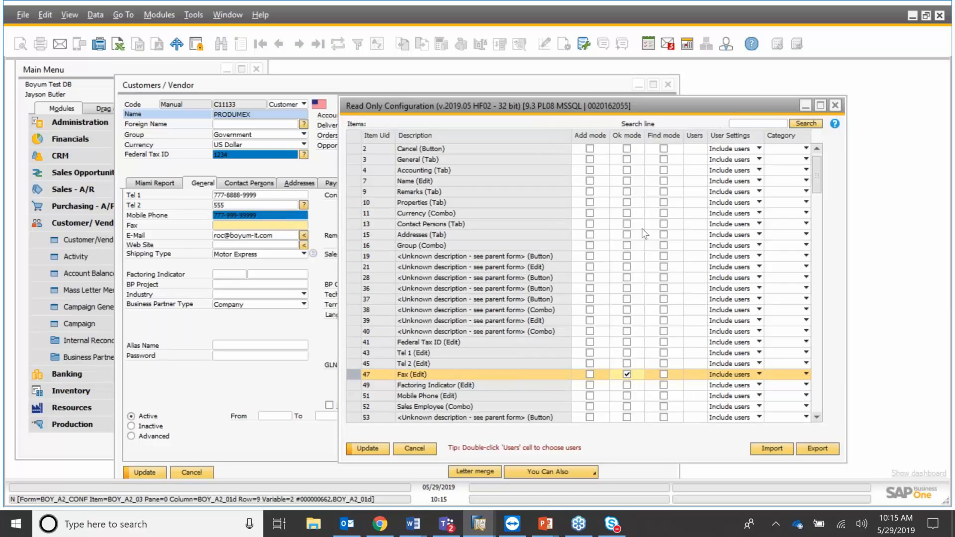
{"action": "left_click", "coordinate": [590, 375]}
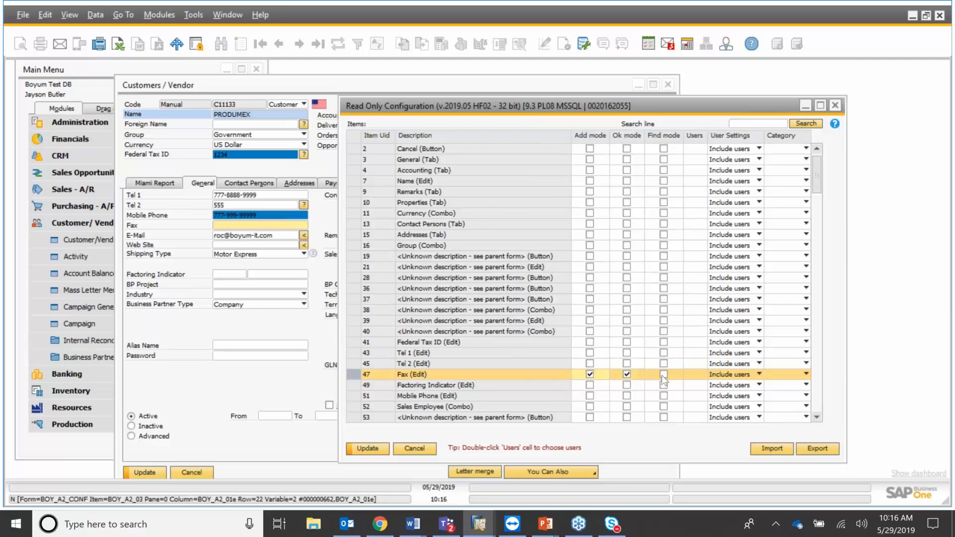
Skip choosing specific users, then save the read-only configuration with Update and OK.
{"action": "left_click", "coordinate": [697, 374]}
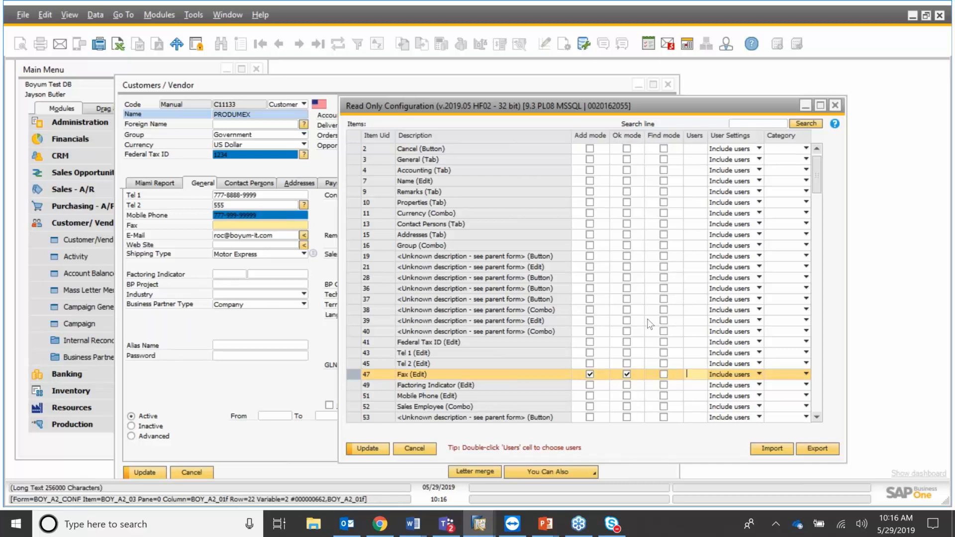
{"action": "double_click", "coordinate": [697, 374]}
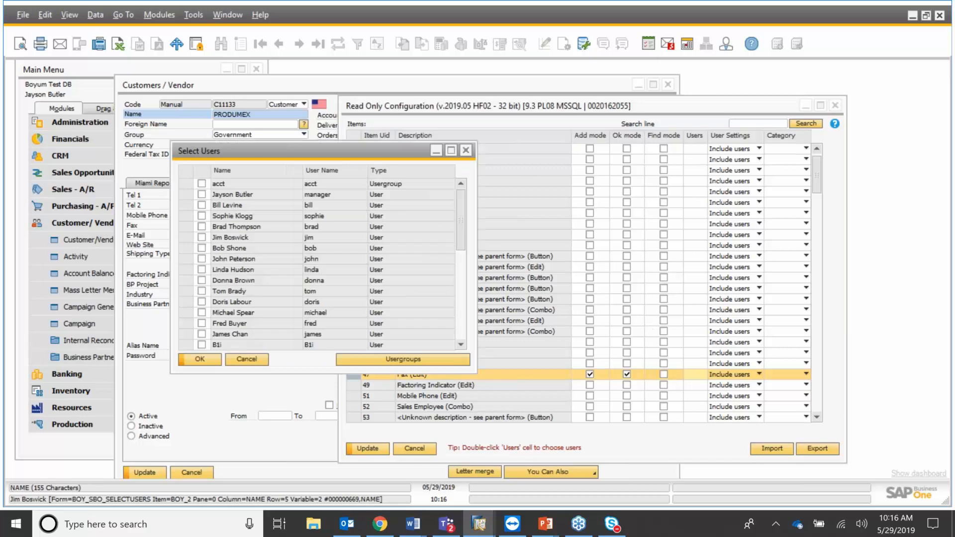
{"action": "key", "text": "Escape"}
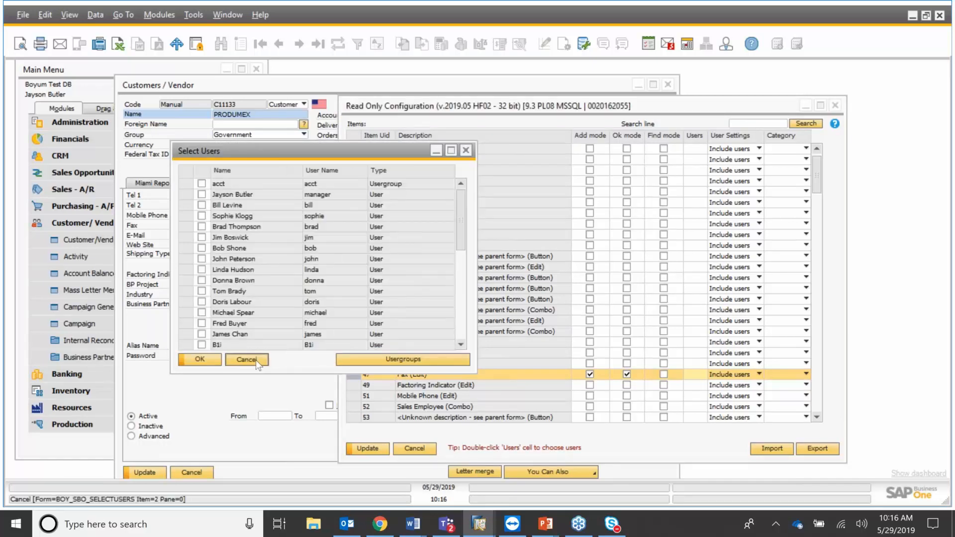
{"action": "left_click", "coordinate": [256, 360]}
{"action": "left_click", "coordinate": [379, 450]}
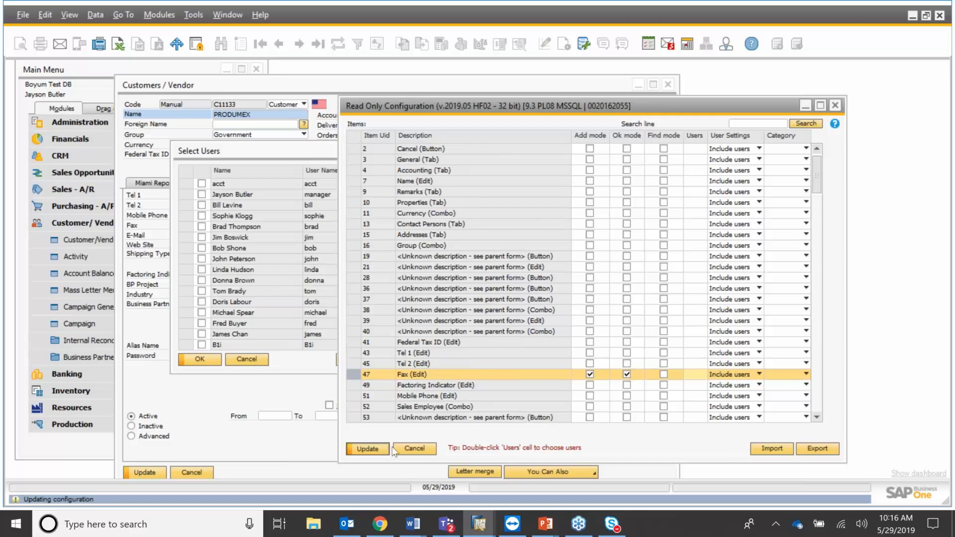
{"action": "left_click", "coordinate": [255, 361]}
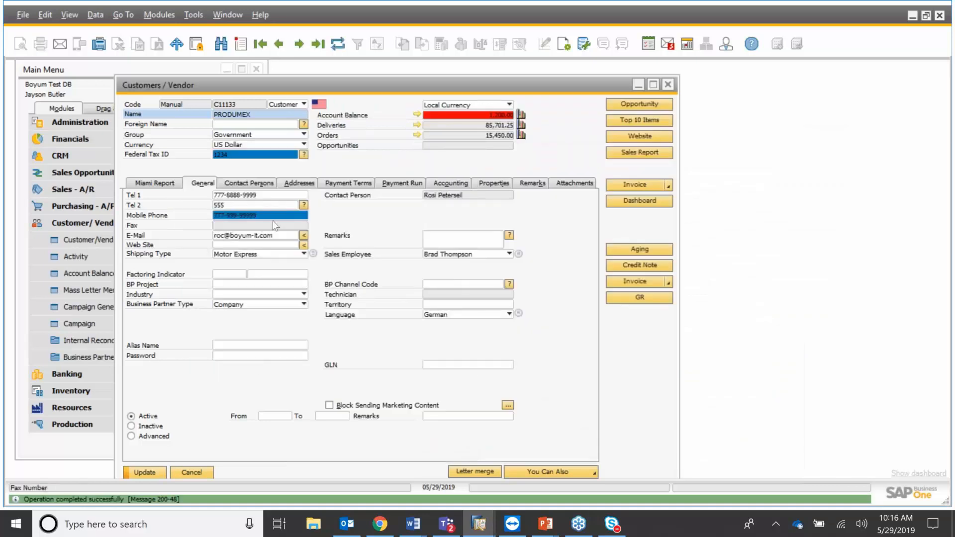
Toggle View > User-Defined Fields and open the Customers / Vendor form's Item Placement Tool configuration.
{"action": "left_click", "coordinate": [70, 15]}
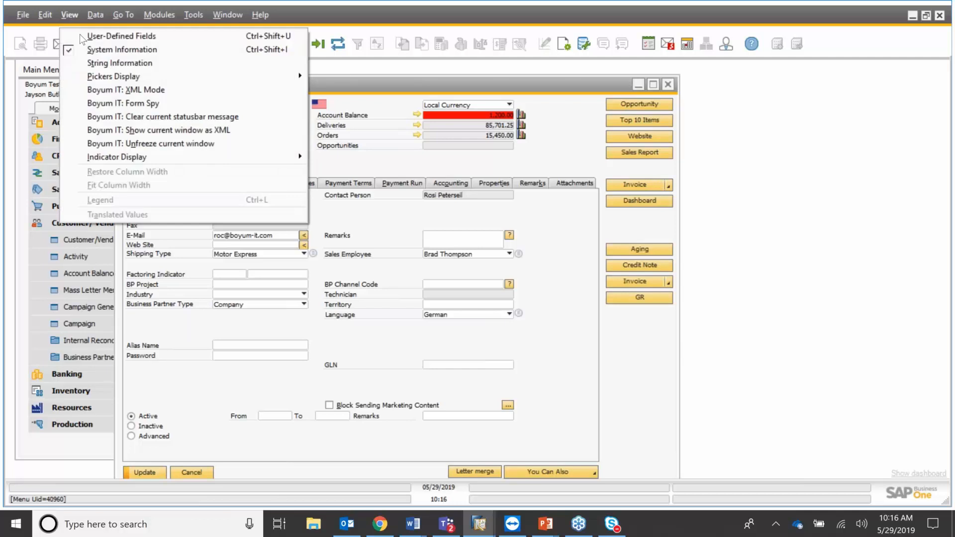
{"action": "left_click", "coordinate": [81, 36]}
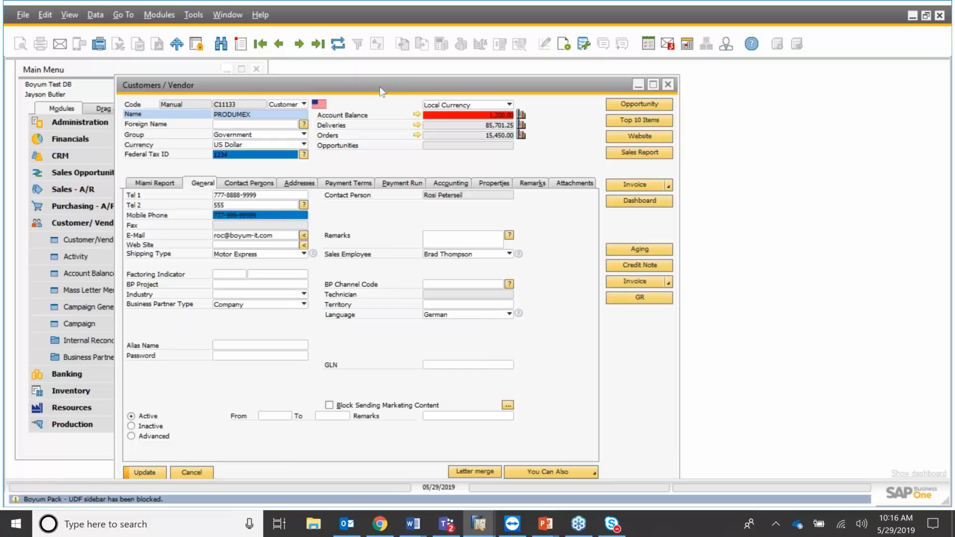
{"action": "left_click", "coordinate": [380, 86]}
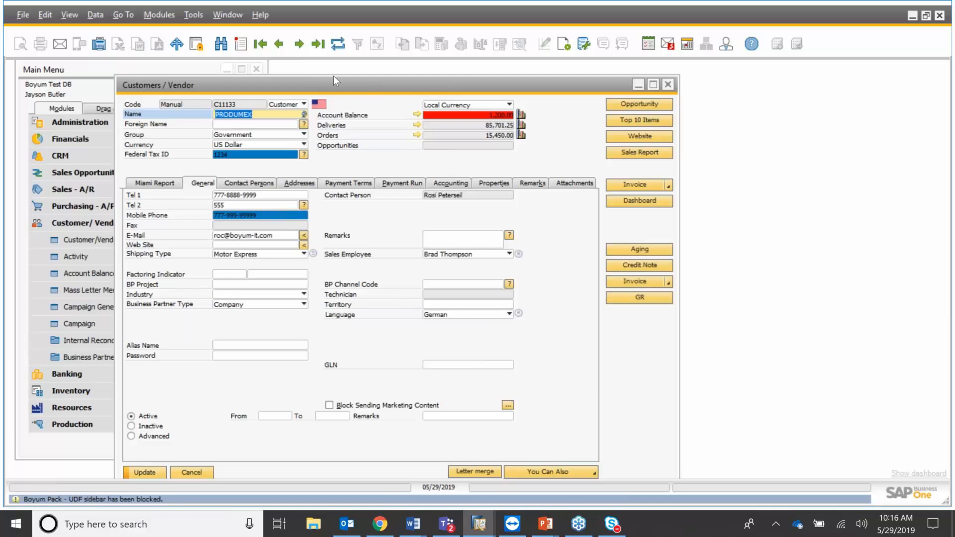
{"action": "left_click_drag", "start_coordinate": [334, 79], "coordinate": [309, 70]}
{"action": "right_click", "coordinate": [364, 215]}
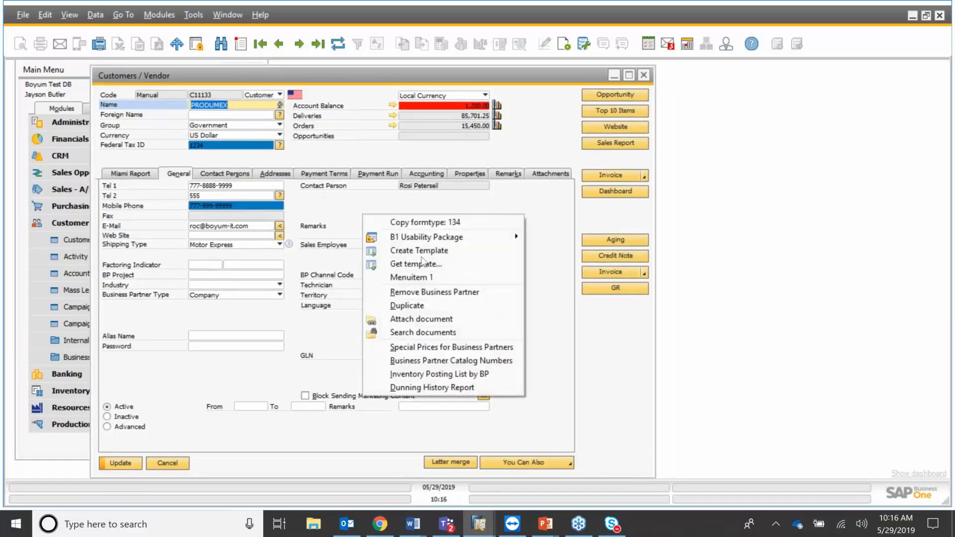
{"action": "mouse_move", "coordinate": [421, 237]}
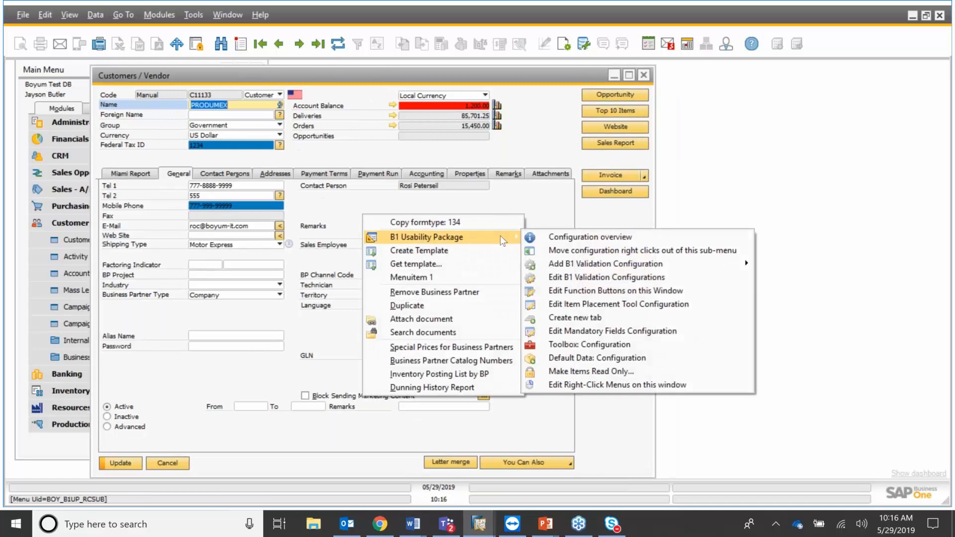
{"action": "left_click", "coordinate": [635, 305]}
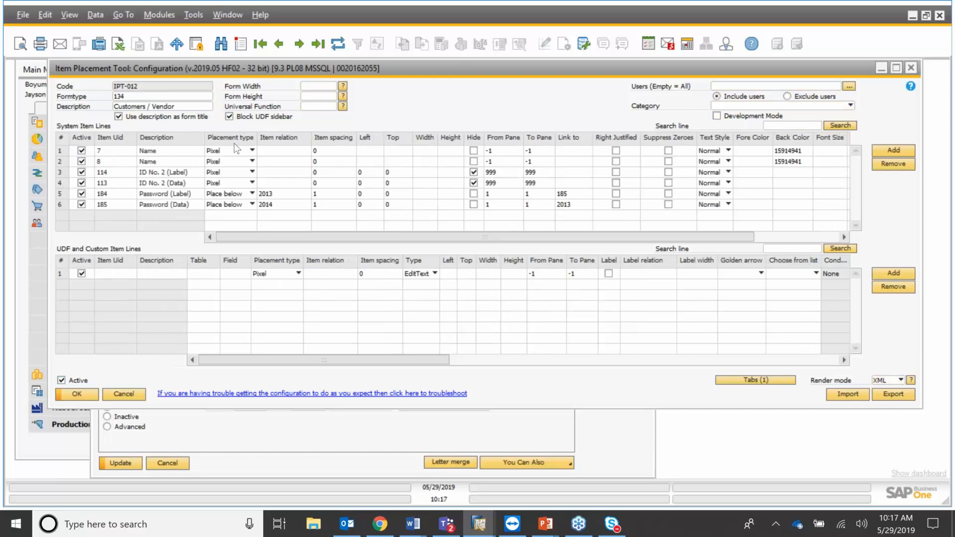
Uncheck Block UDF sidebar in IPT-012, leave Users unselected, and save with Update.
{"action": "left_click", "coordinate": [228, 117]}
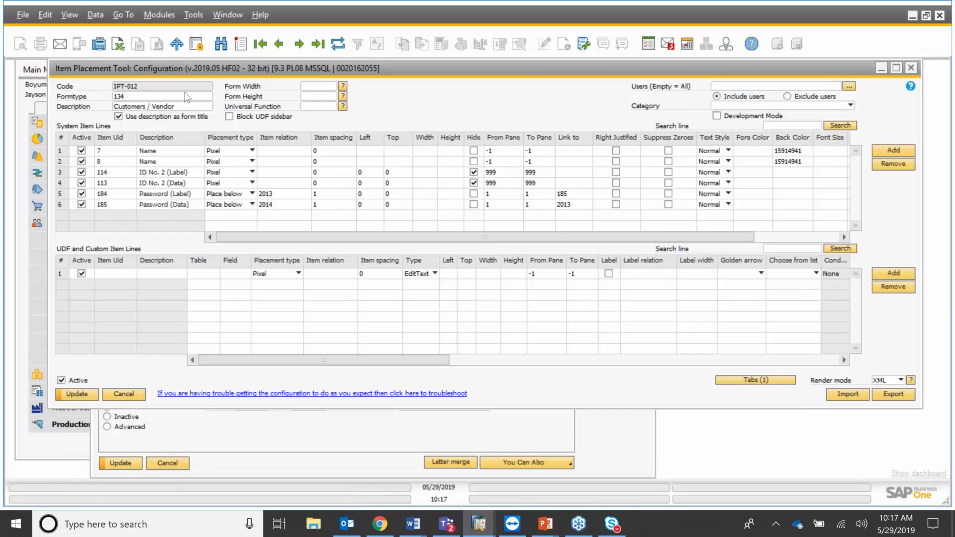
{"action": "left_click_drag", "start_coordinate": [173, 67], "coordinate": [196, 133]}
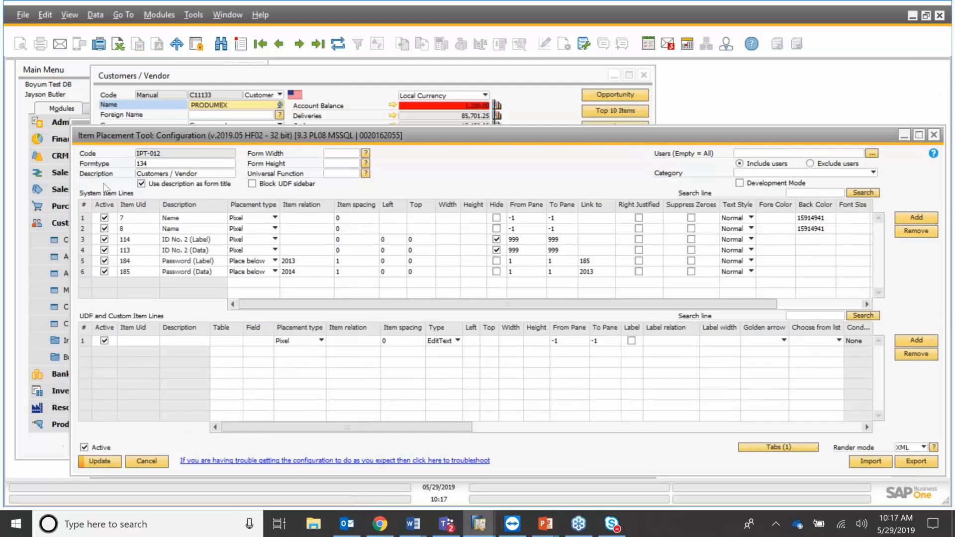
{"action": "left_click", "coordinate": [813, 228]}
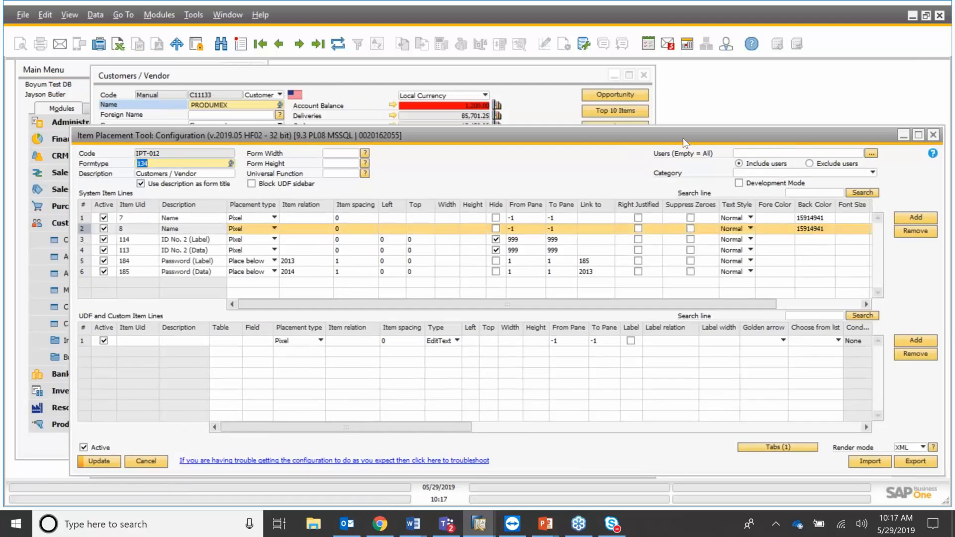
{"action": "left_click_drag", "start_coordinate": [671, 132], "coordinate": [639, 91]}
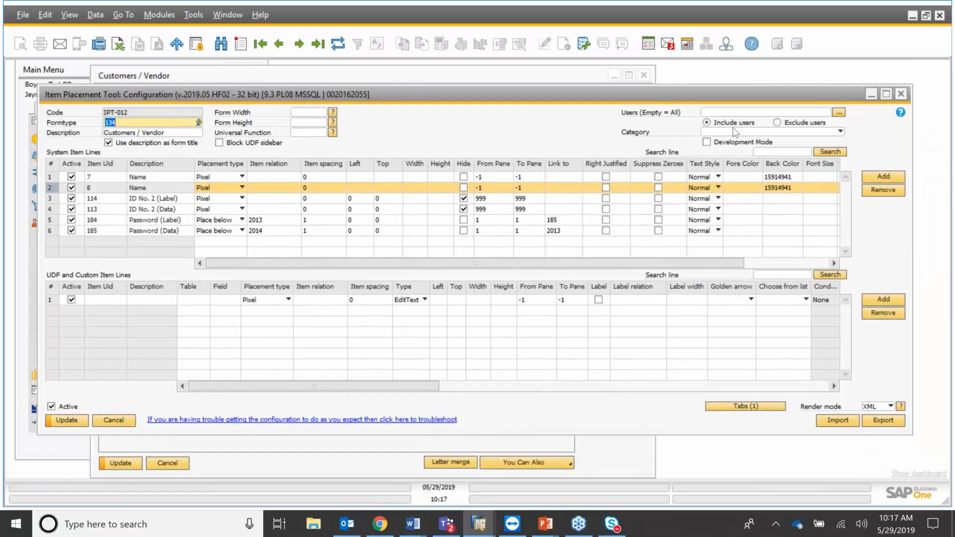
{"action": "left_click", "coordinate": [840, 113]}
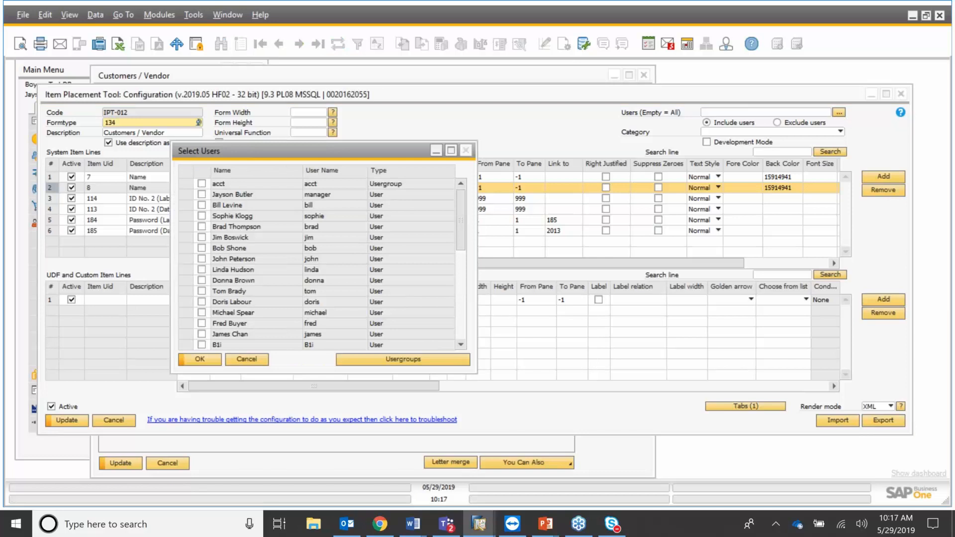
{"action": "left_click", "coordinate": [466, 150]}
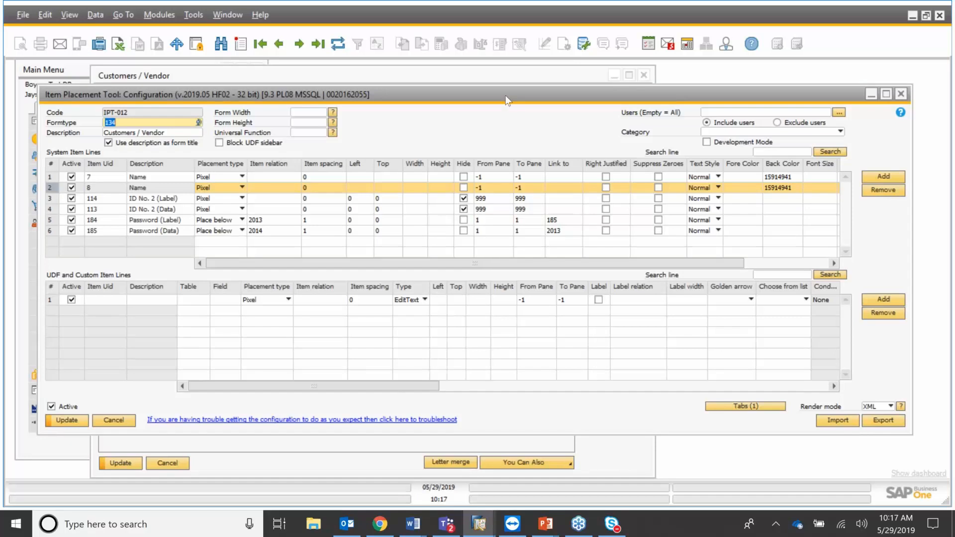
{"action": "left_click_drag", "start_coordinate": [505, 94], "coordinate": [501, 81]}
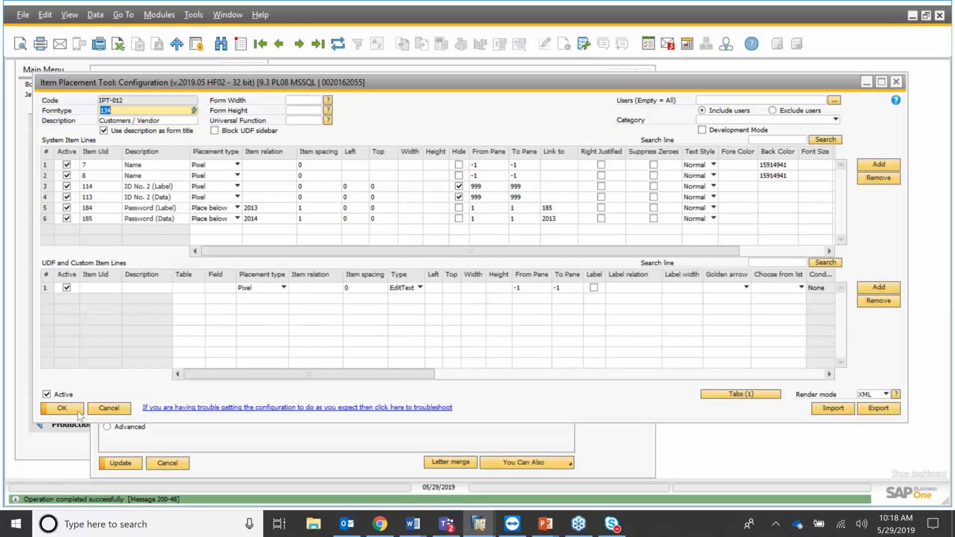
{"action": "left_click", "coordinate": [78, 410]}
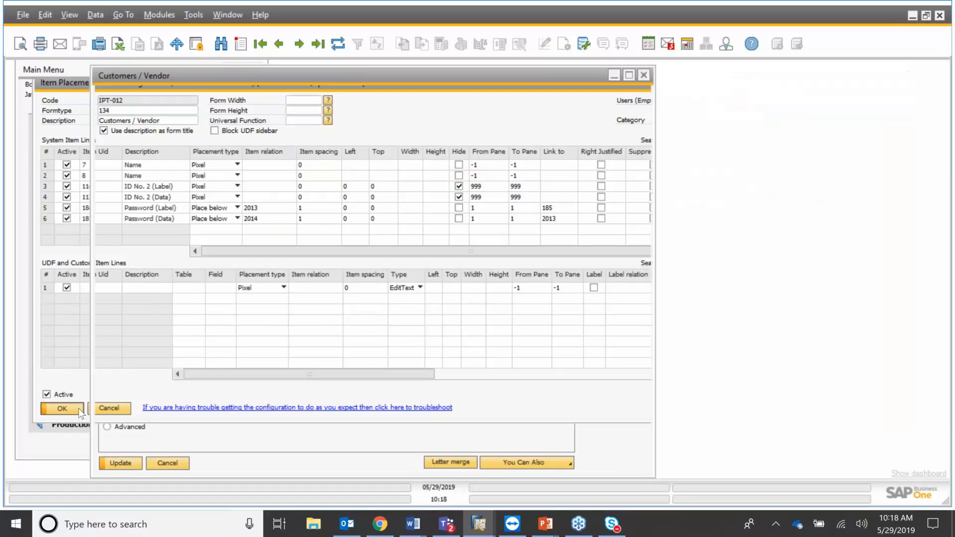
Toggle the UDF sidebar off and close the Customers / Vendor form without saving.
{"action": "left_click", "coordinate": [70, 15]}
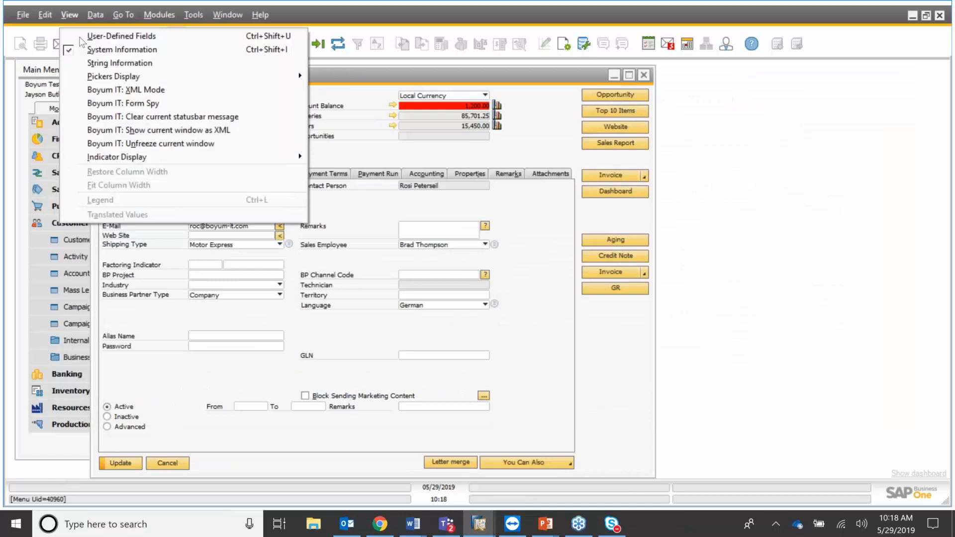
{"action": "left_click", "coordinate": [81, 36]}
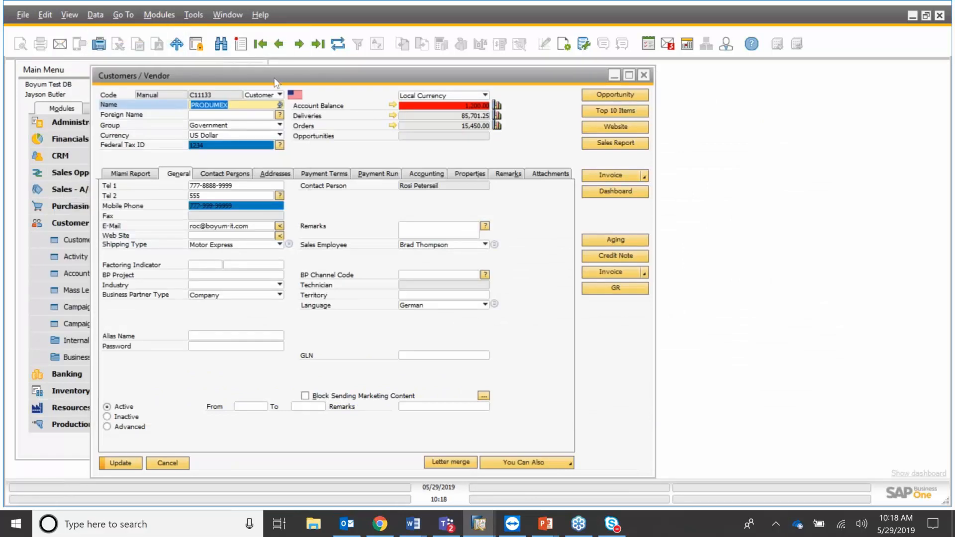
{"action": "left_click", "coordinate": [644, 76]}
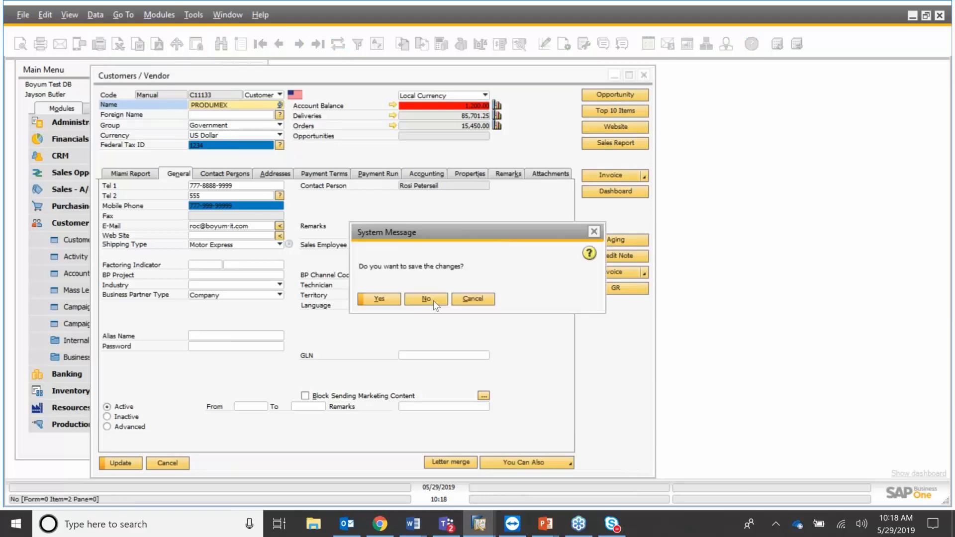
{"action": "left_click", "coordinate": [437, 302]}
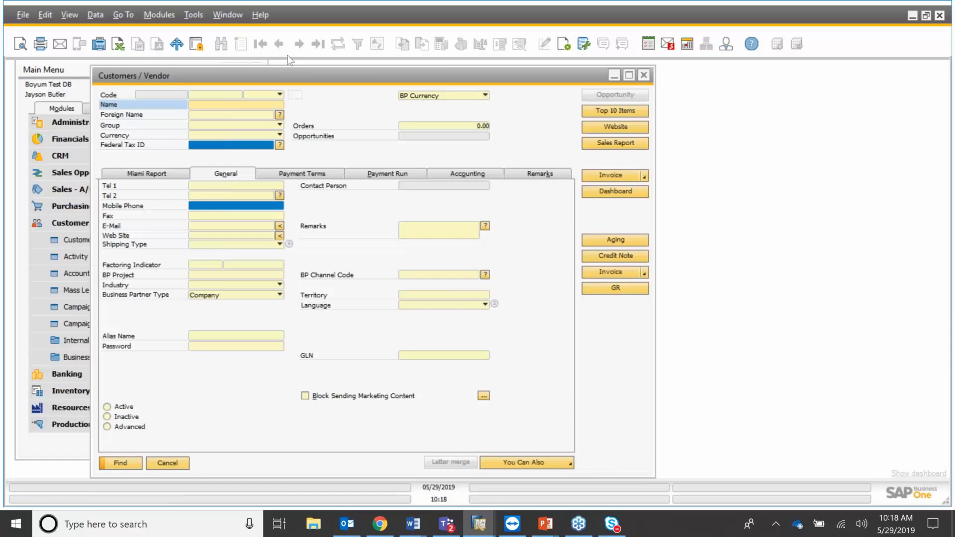
Reopen the form in Add mode, accept the price list prompt, and browse back to PRODUMEX.
{"action": "key", "text": "ctrl+a"}
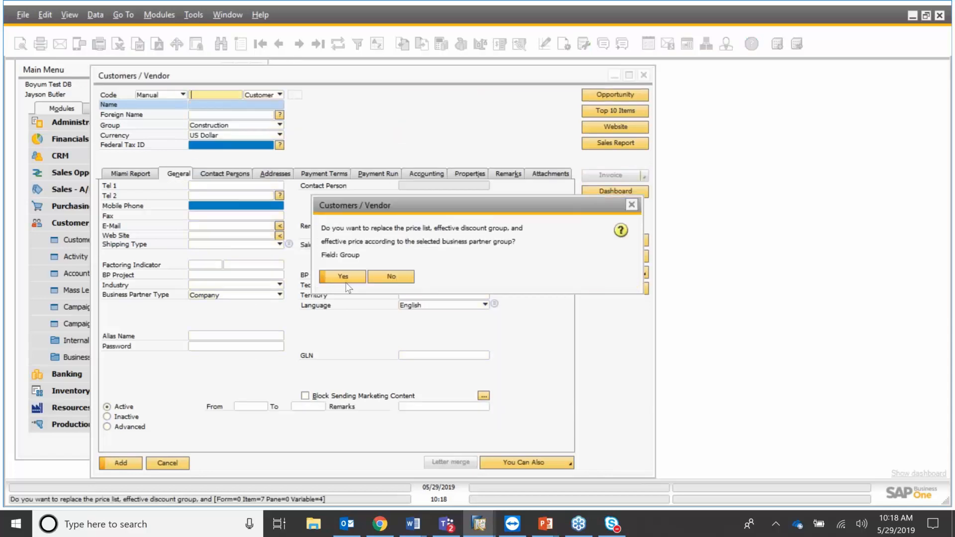
{"action": "left_click", "coordinate": [396, 282]}
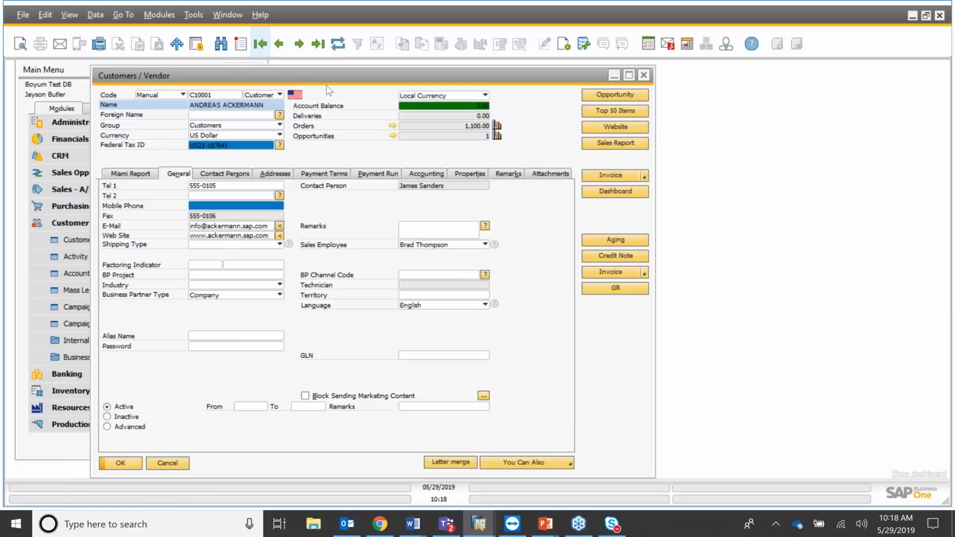
{"action": "key", "text": "Page_Down"}
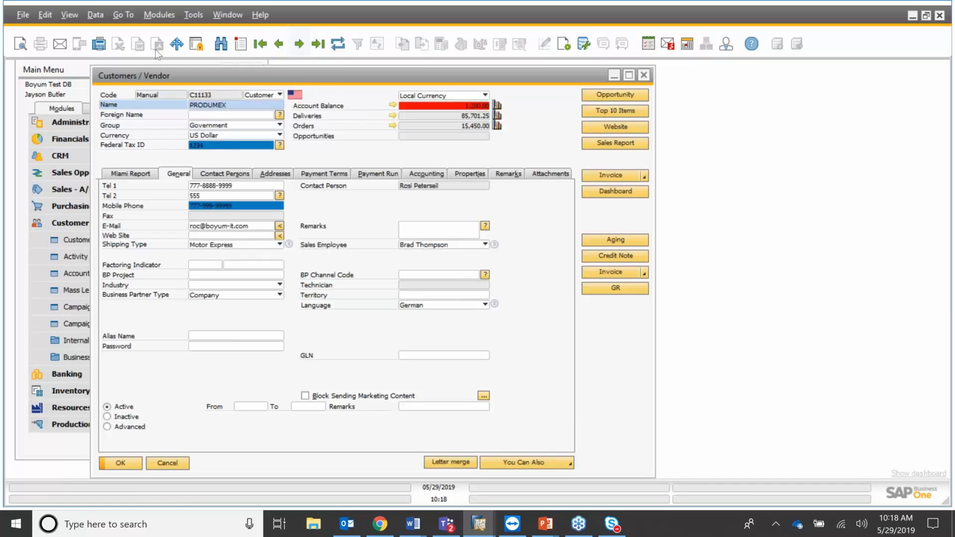
Add the Item UDF (A00001) to the General tab, placed Below the Password field.
{"action": "left_click", "coordinate": [96, 14]}
{"action": "mouse_move", "coordinate": [70, 17]}
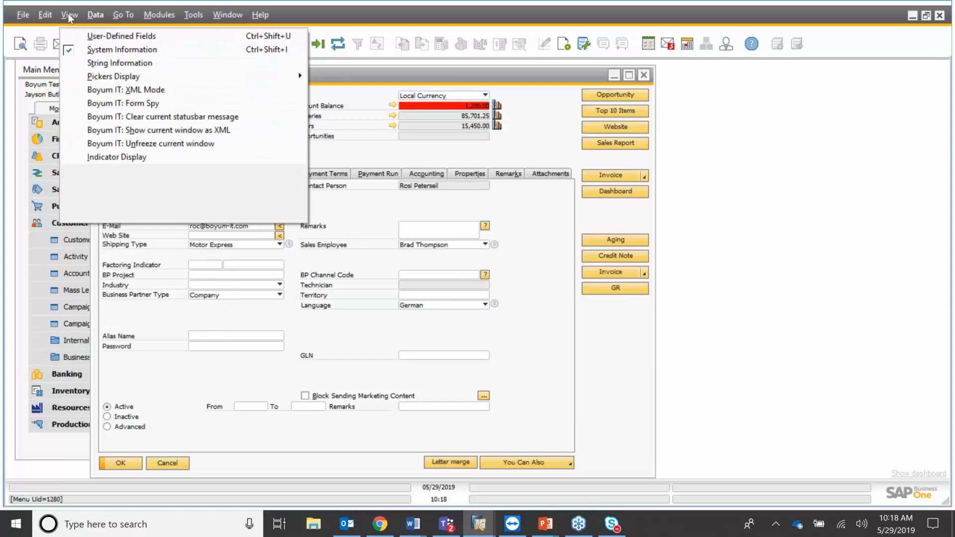
{"action": "left_click", "coordinate": [88, 36]}
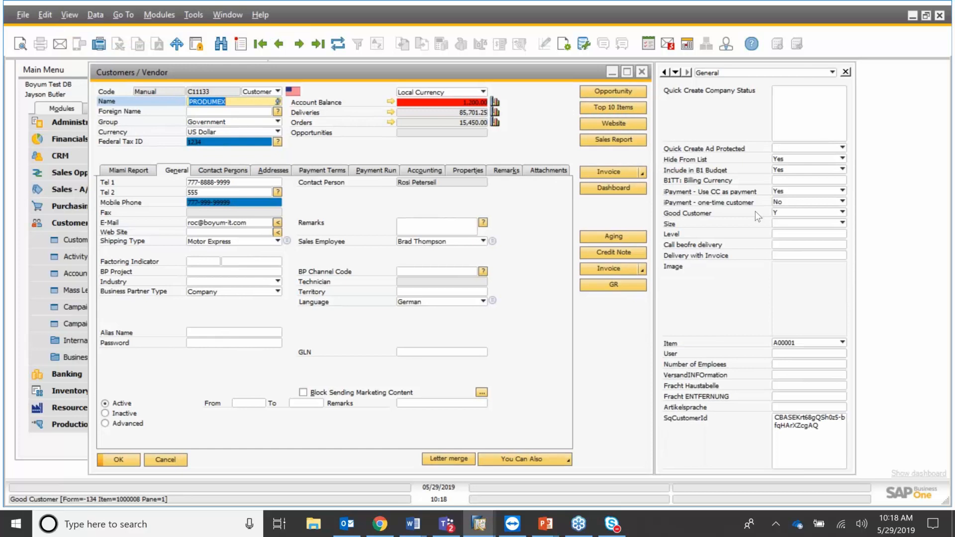
{"action": "right_click", "coordinate": [799, 342]}
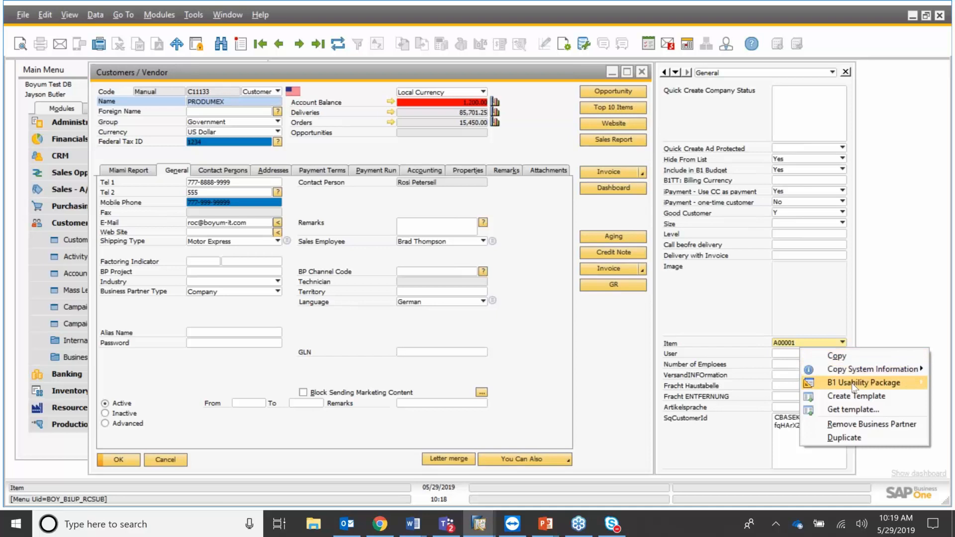
{"action": "mouse_move", "coordinate": [851, 383]}
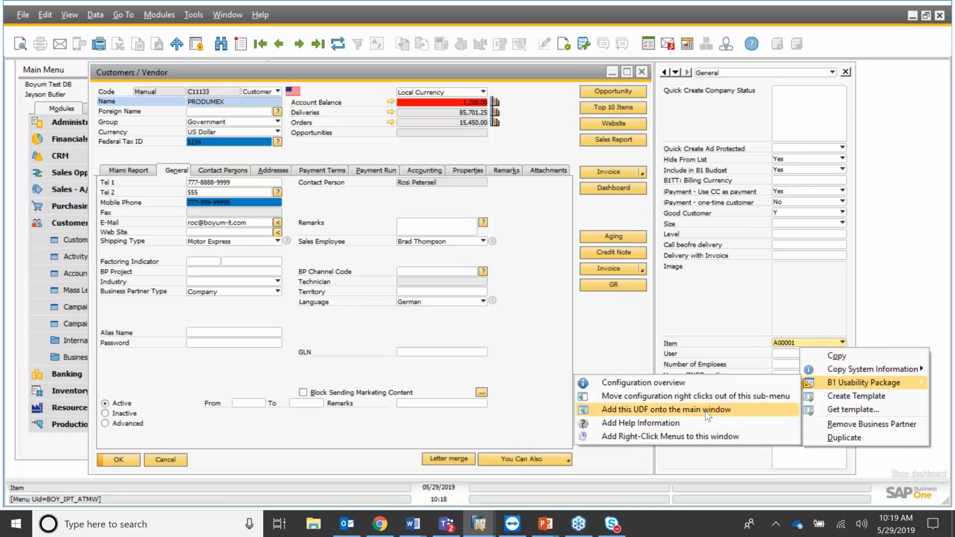
{"action": "left_click", "coordinate": [708, 411]}
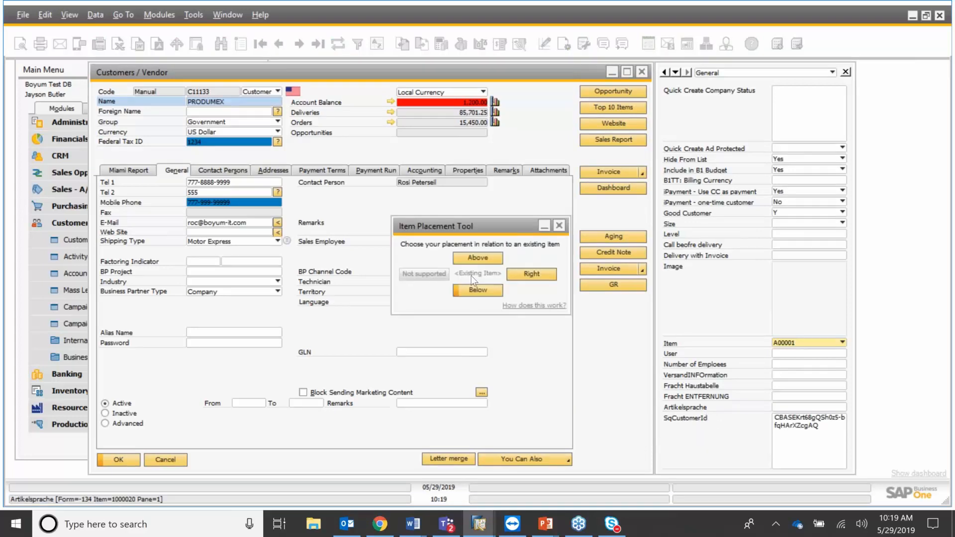
{"action": "left_click", "coordinate": [482, 291]}
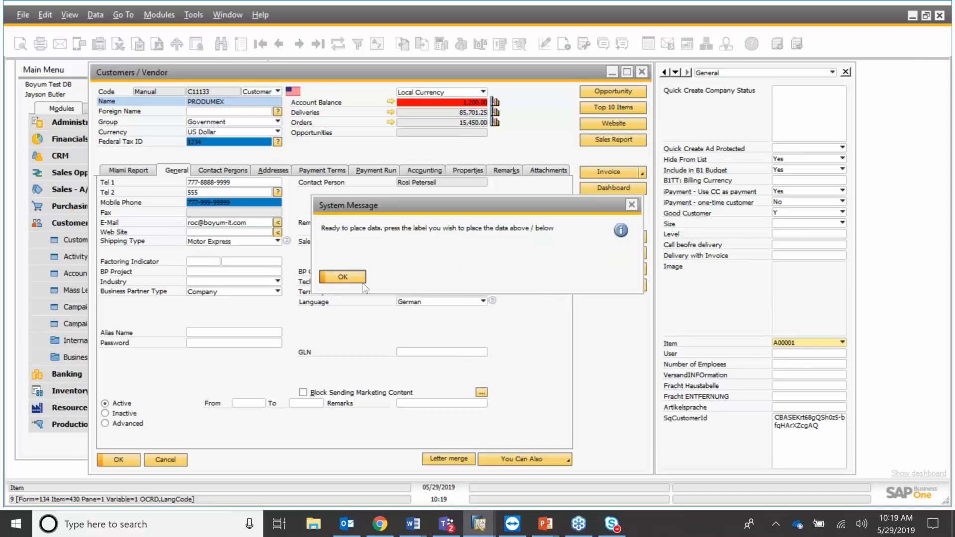
{"action": "left_click", "coordinate": [359, 280]}
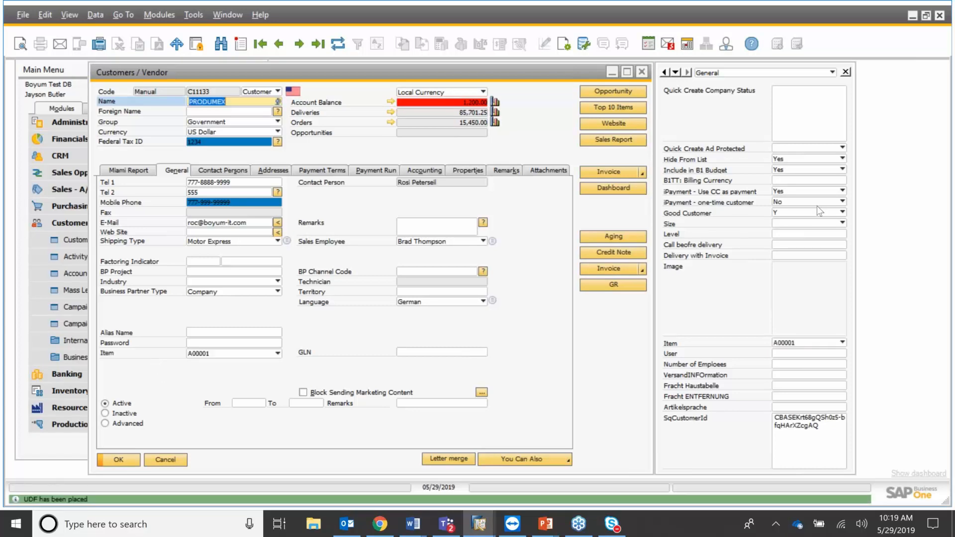
Add the Hide From List UDF to the General tab, placed directly below Item.
{"action": "right_click", "coordinate": [810, 164]}
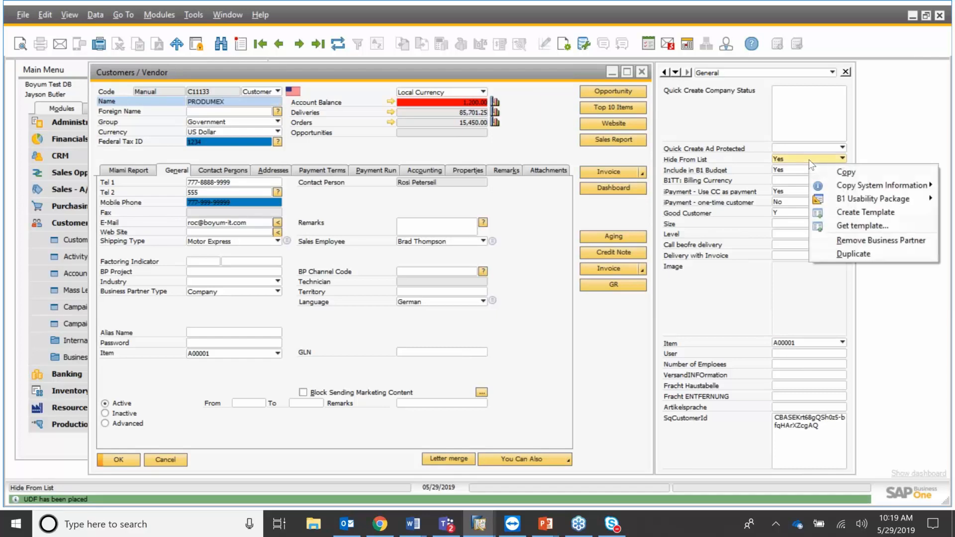
{"action": "mouse_move", "coordinate": [860, 201]}
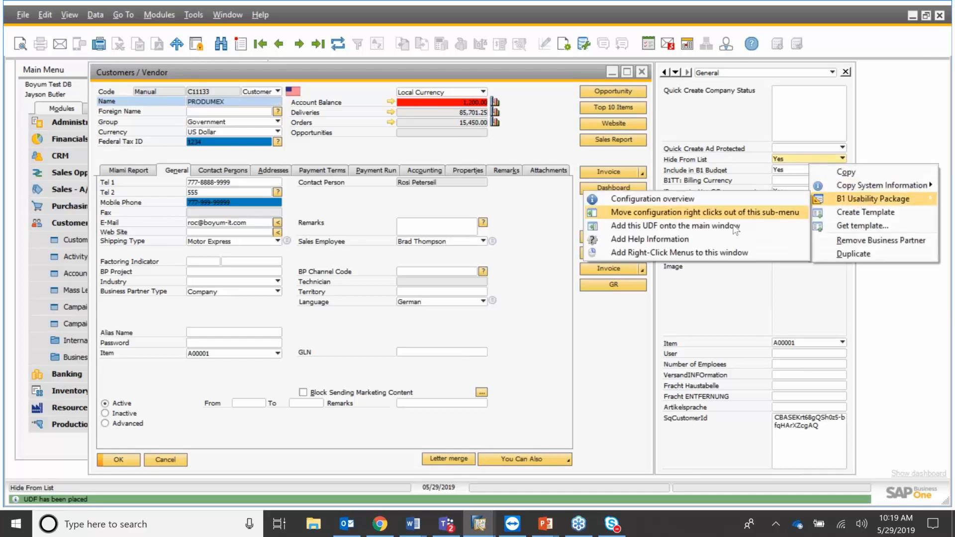
{"action": "left_click", "coordinate": [735, 226]}
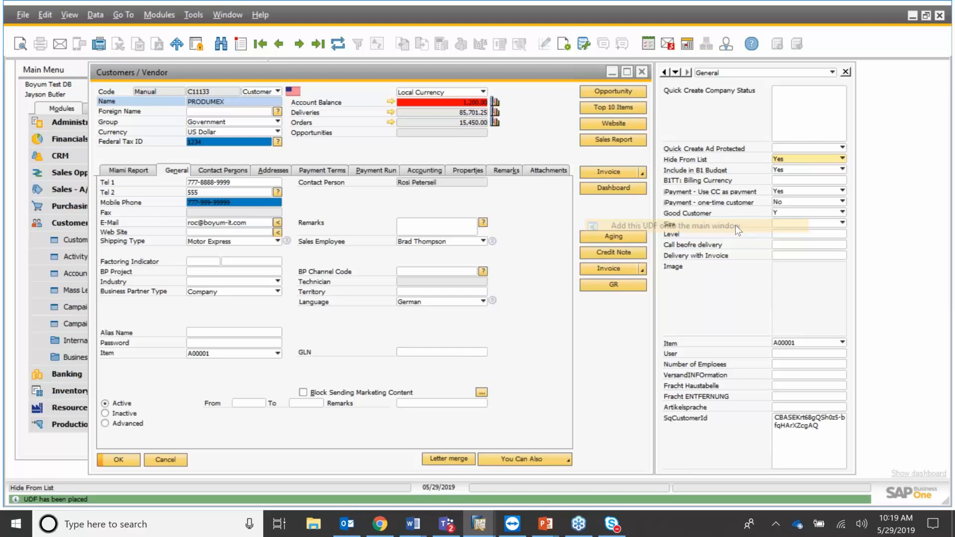
{"action": "left_click", "coordinate": [397, 280]}
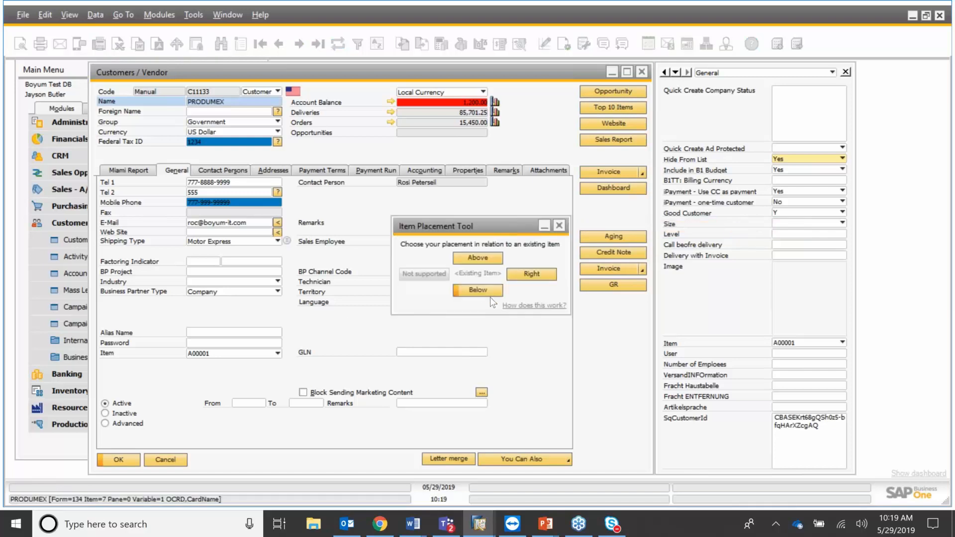
{"action": "left_click", "coordinate": [491, 294]}
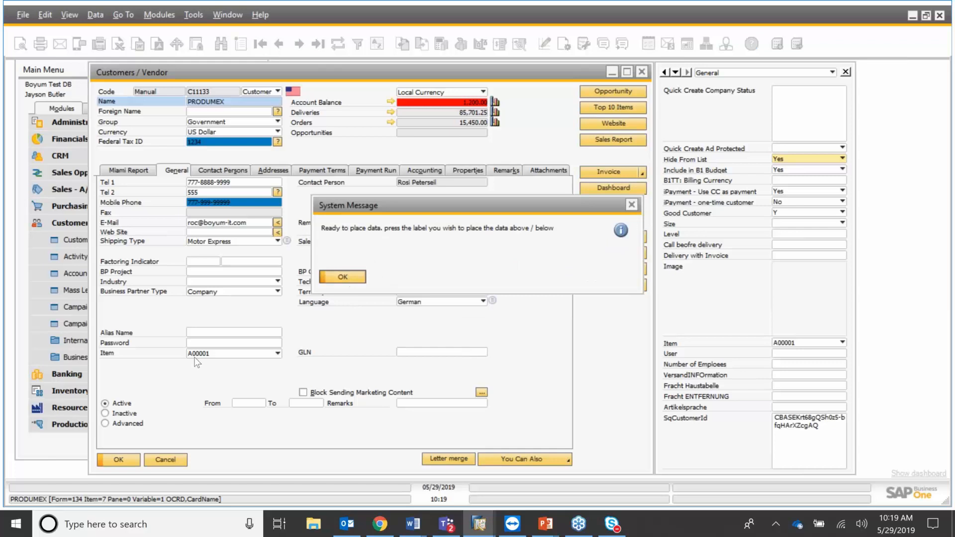
{"action": "key", "text": "Return"}
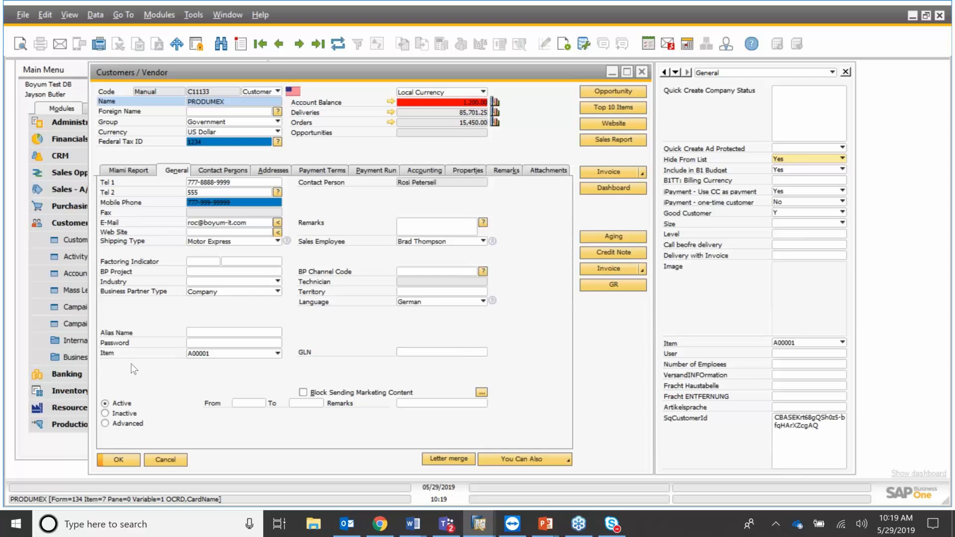
{"action": "left_click", "coordinate": [132, 368]}
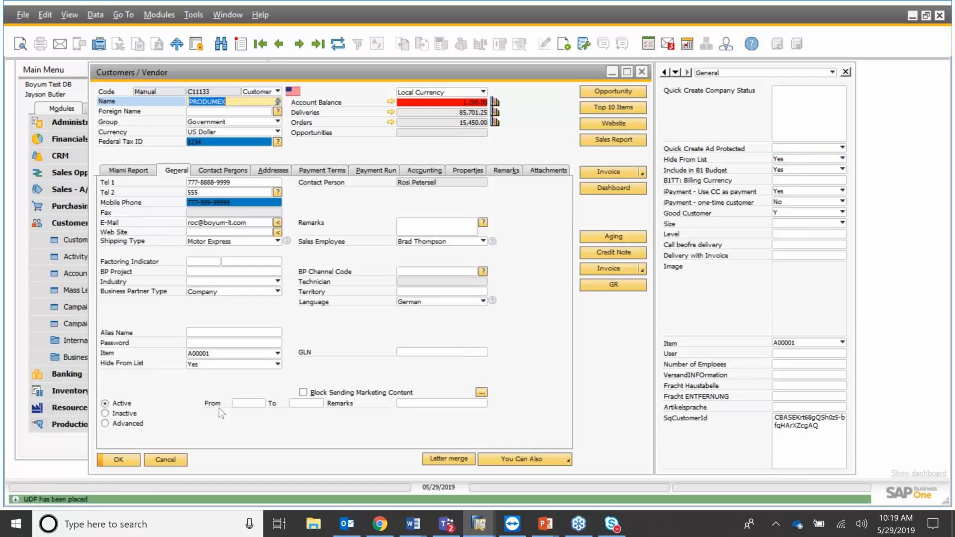
Keep Item as A00001 and set Hide From List to Yes.
{"action": "left_click", "coordinate": [277, 354]}
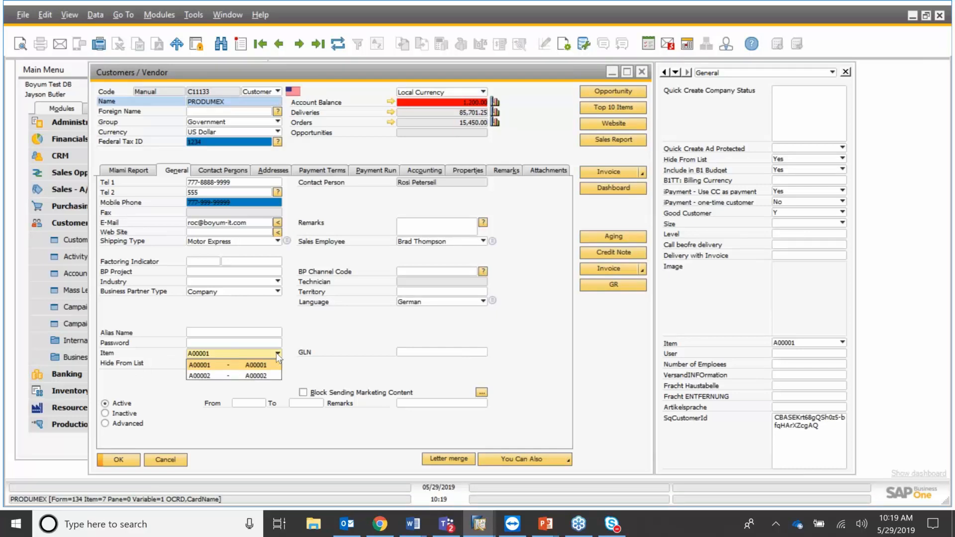
{"action": "left_click", "coordinate": [236, 365]}
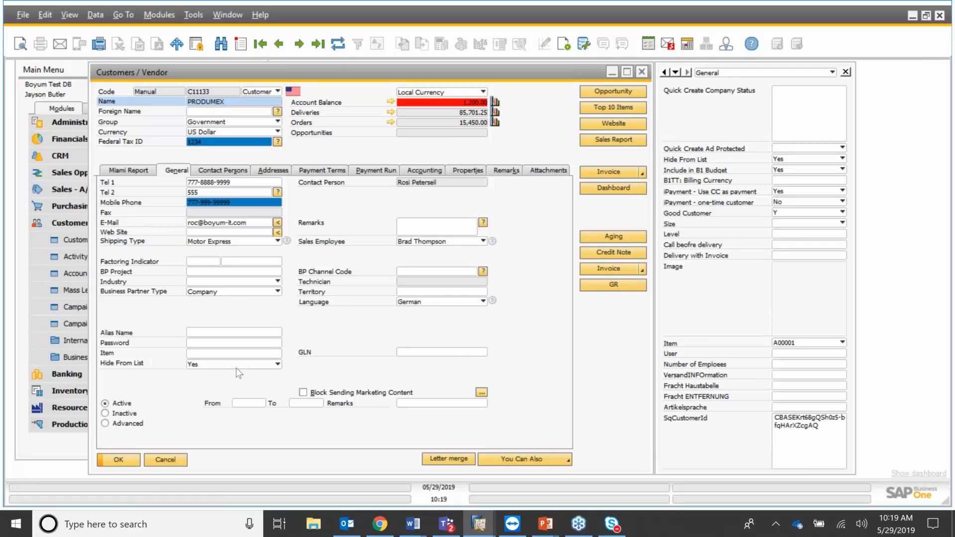
{"action": "left_click", "coordinate": [278, 364]}
{"action": "left_click", "coordinate": [280, 376]}
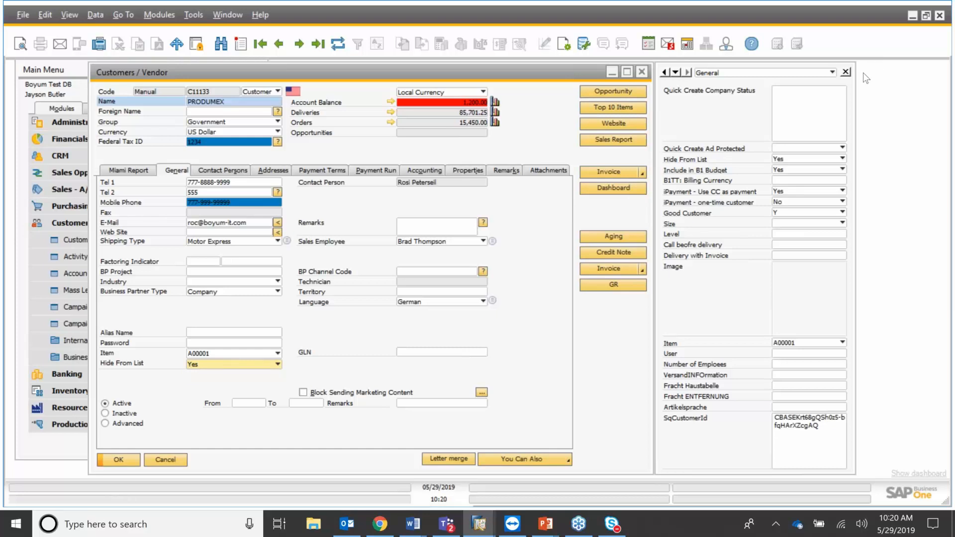
Close the UDF side panel and open Item Placement Tool configuration IPT-012 for the form.
{"action": "left_click", "coordinate": [846, 71]}
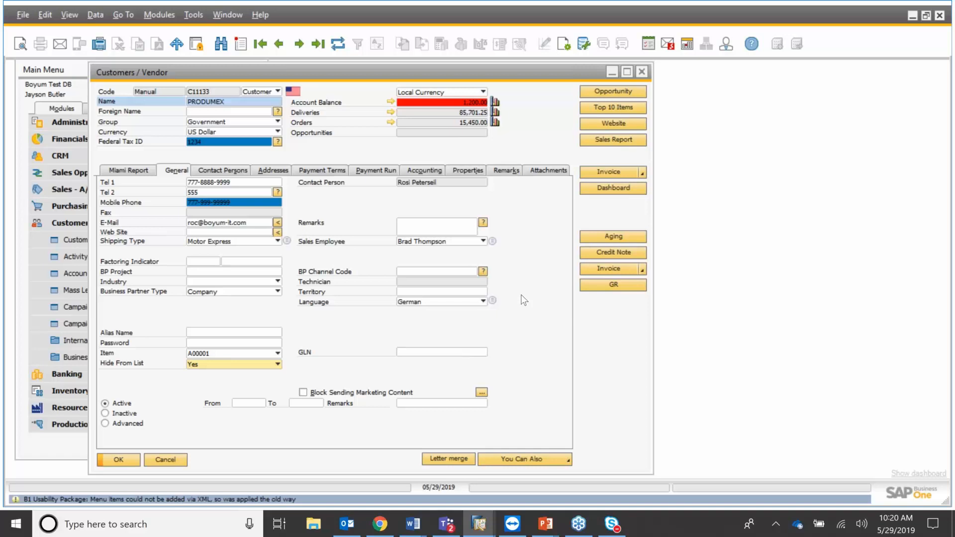
{"action": "right_click", "coordinate": [522, 295]}
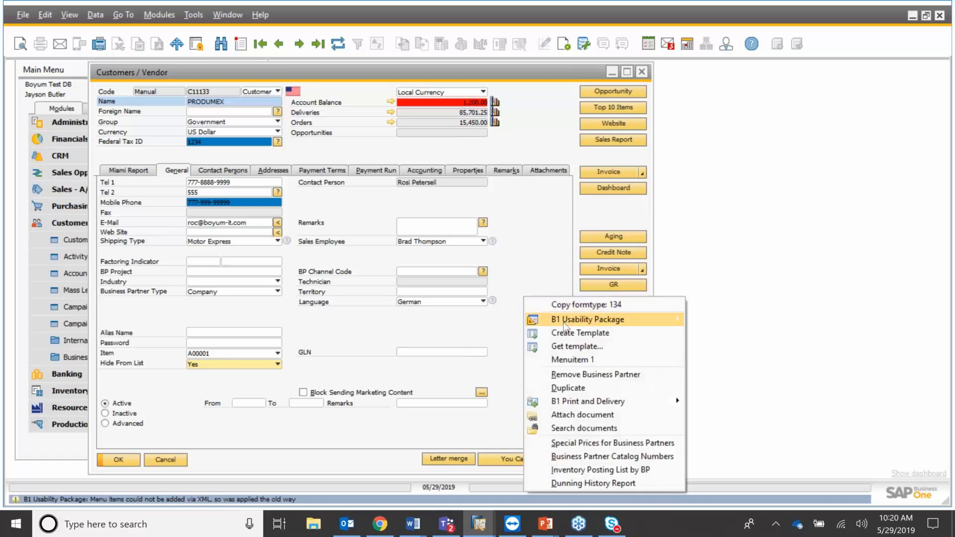
{"action": "mouse_move", "coordinate": [565, 324]}
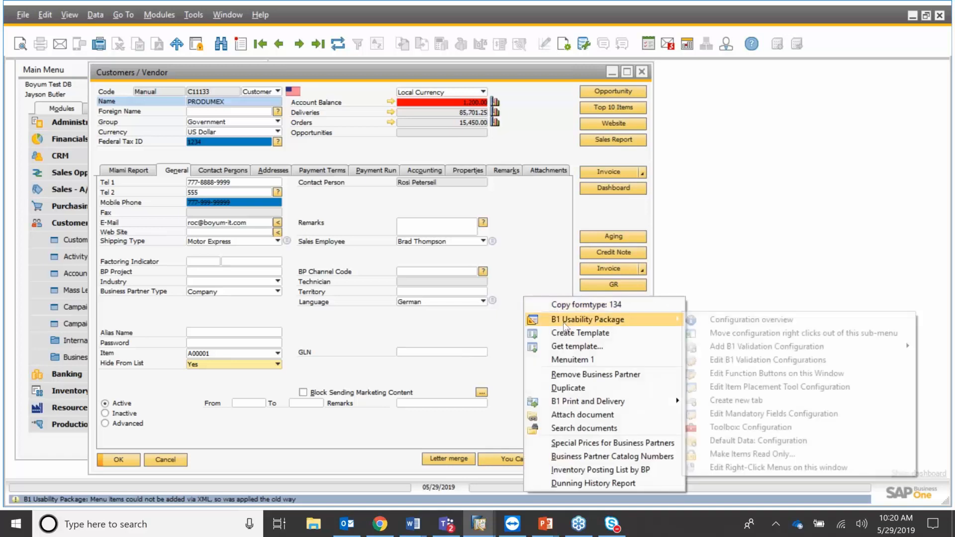
{"action": "left_click", "coordinate": [816, 386]}
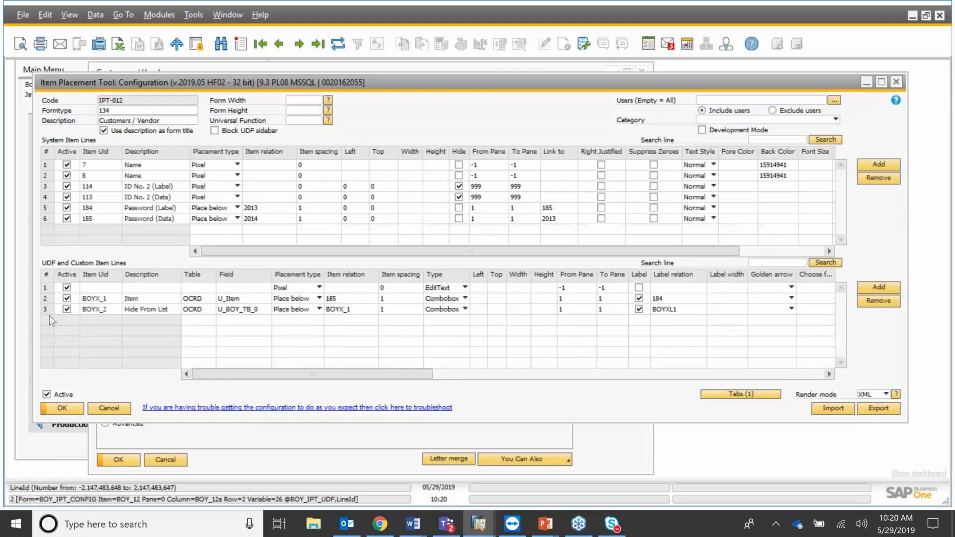
Link the Item line's golden arrow to Item.
{"action": "left_click", "coordinate": [46, 300]}
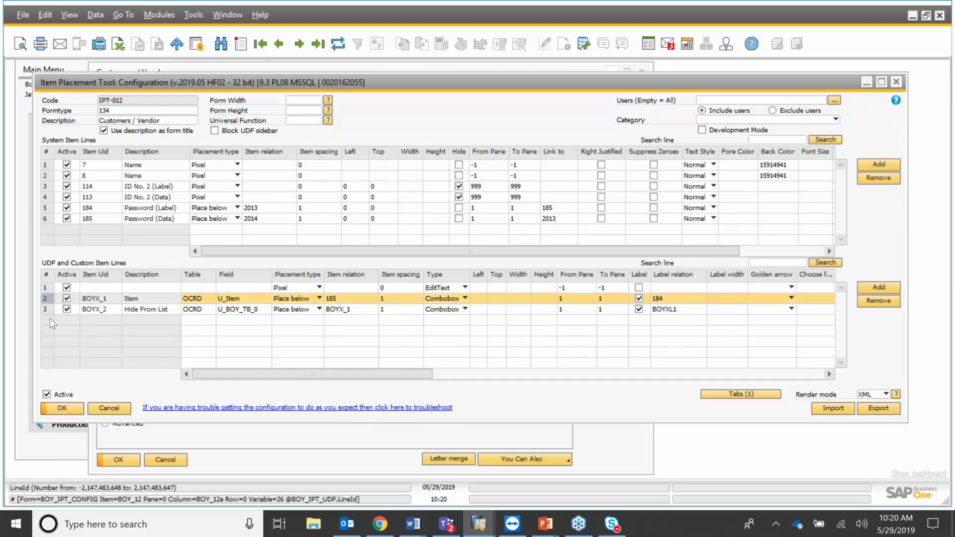
{"action": "left_click", "coordinate": [792, 299]}
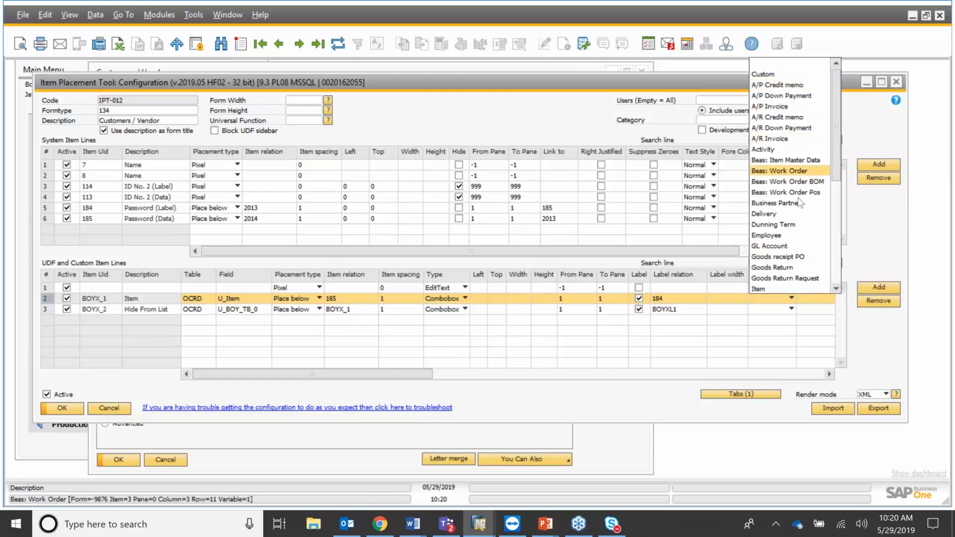
{"action": "left_click", "coordinate": [772, 288]}
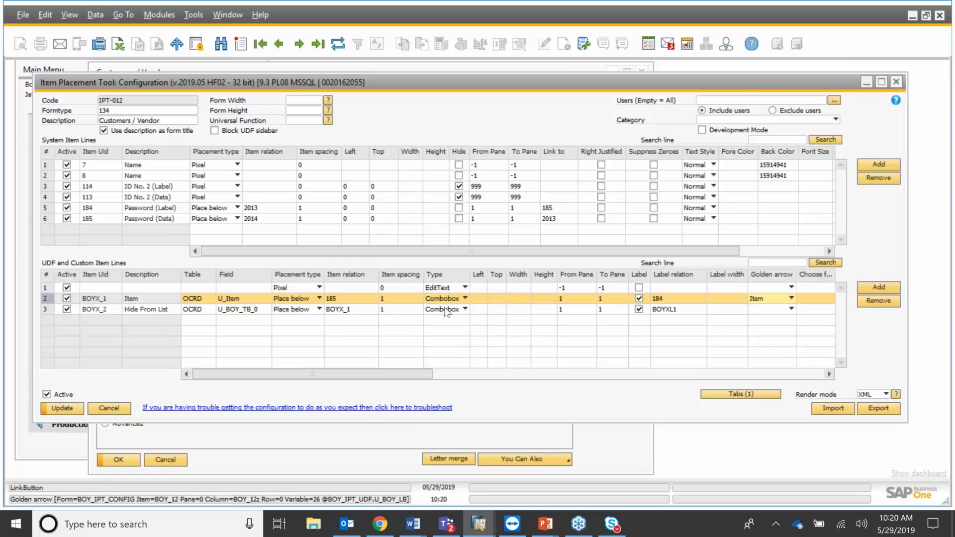
Change the Hide From List line's type from Combobox to Checkbox.
{"action": "left_click", "coordinate": [49, 310]}
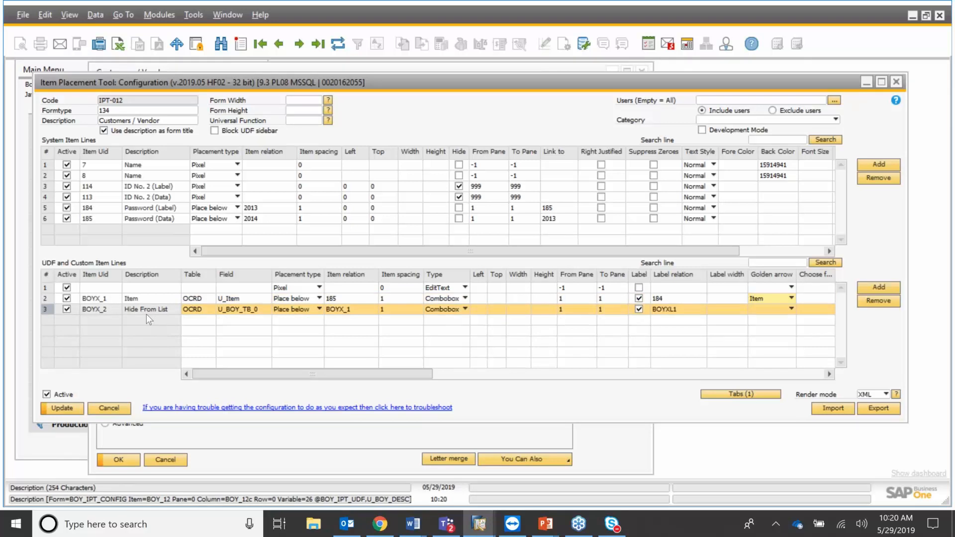
{"action": "left_click", "coordinate": [465, 310]}
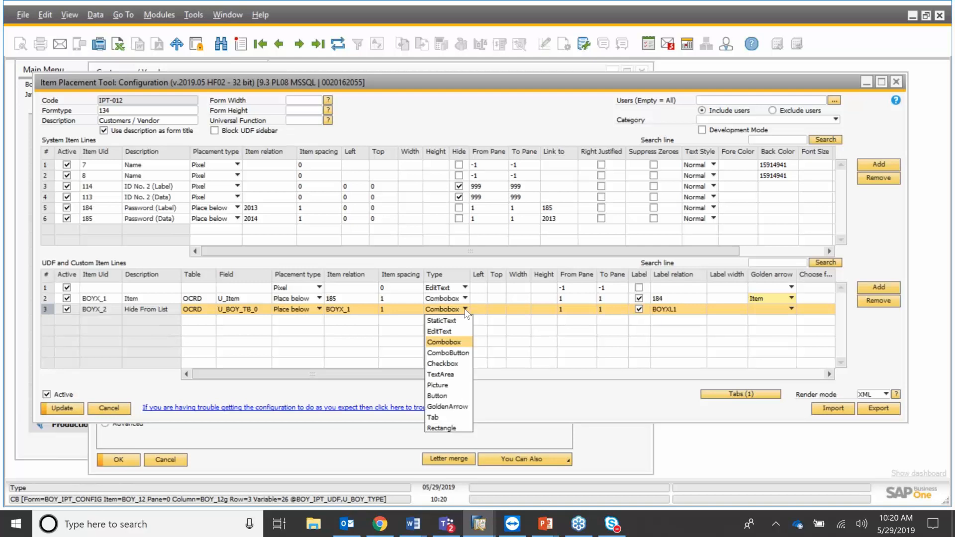
{"action": "left_click", "coordinate": [457, 364]}
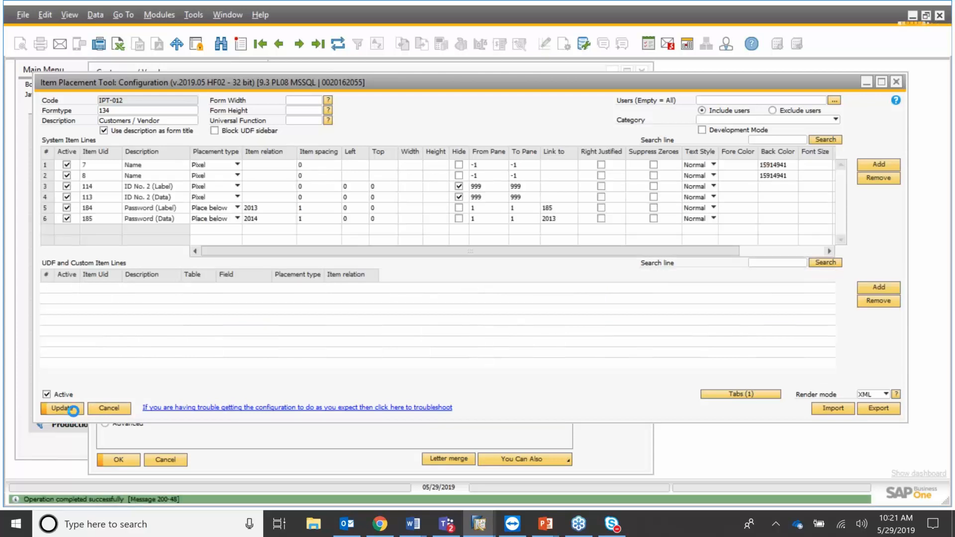
Reopen the Customer/Vendor form in Add mode, accepting the group price update.
{"action": "left_click", "coordinate": [178, 458]}
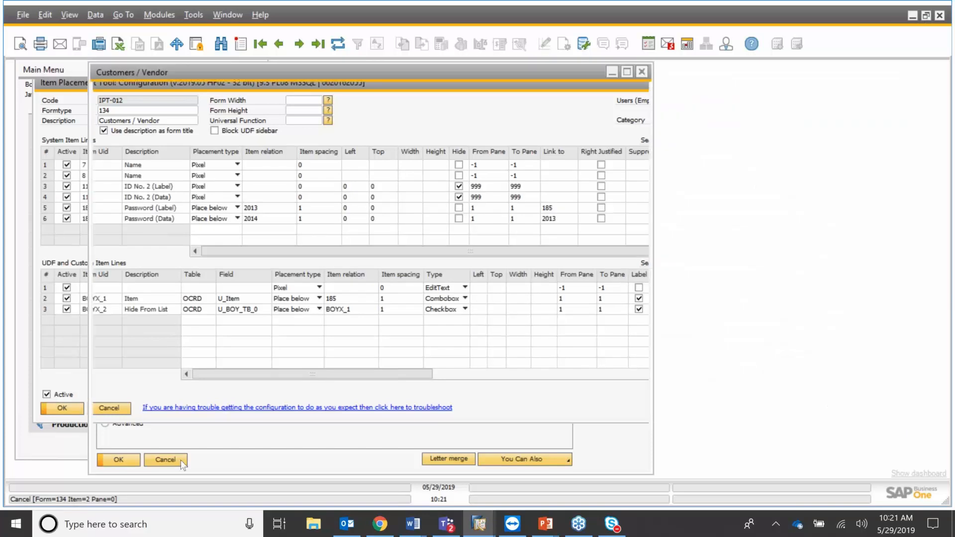
{"action": "left_click", "coordinate": [182, 462]}
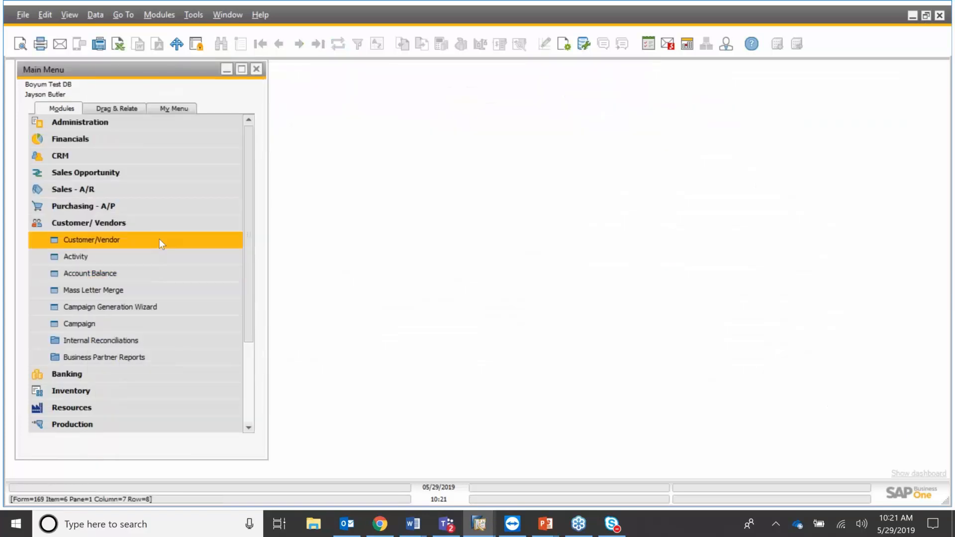
{"action": "left_click", "coordinate": [160, 241]}
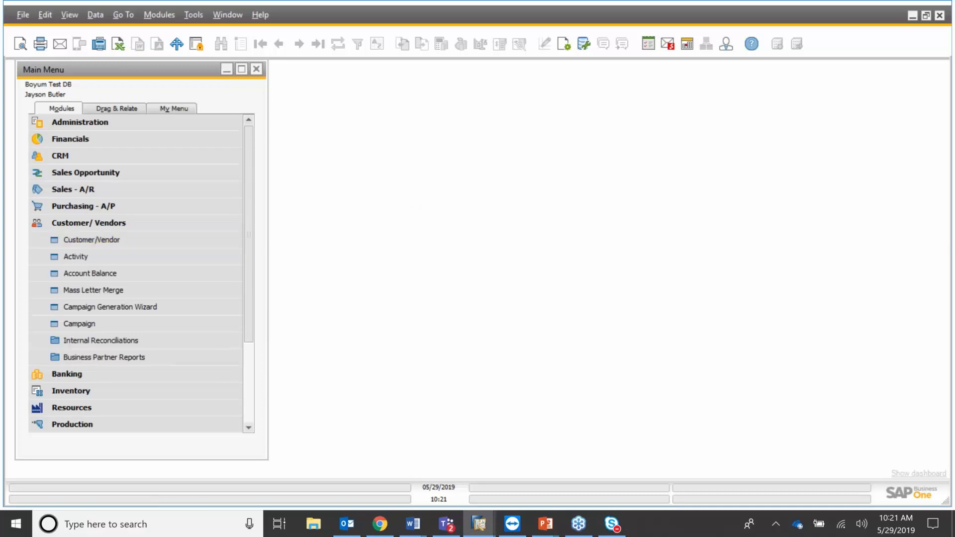
{"action": "left_click", "coordinate": [88, 247]}
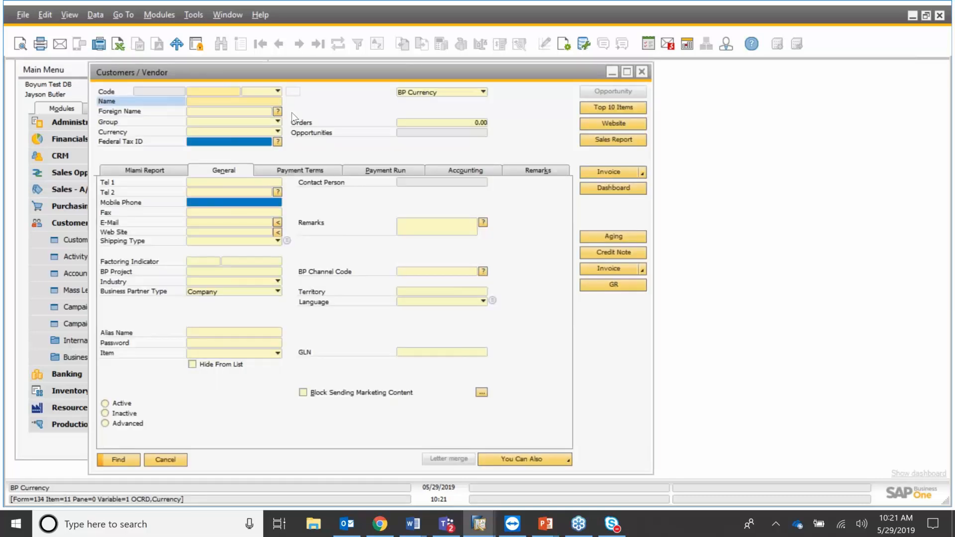
{"action": "key", "text": "ctrl+a"}
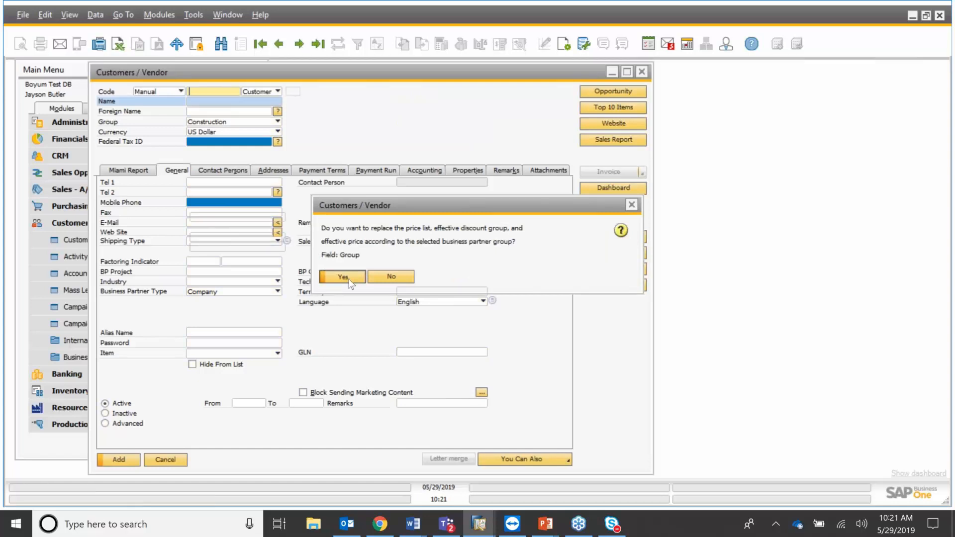
{"action": "left_click", "coordinate": [343, 277]}
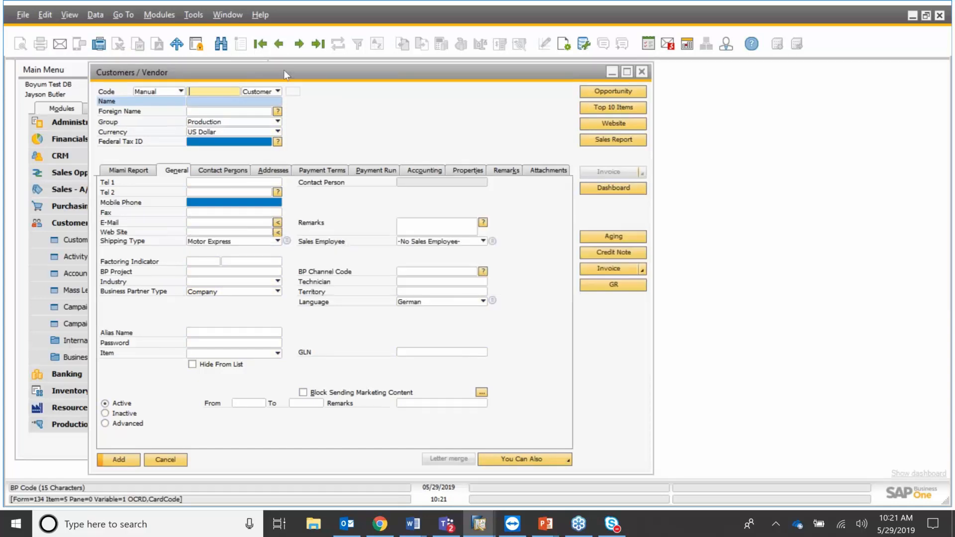
Step to PRODUMEX, inspect its linked item A00001, and shift the form to reveal the Main Menu.
{"action": "left_click", "coordinate": [301, 46]}
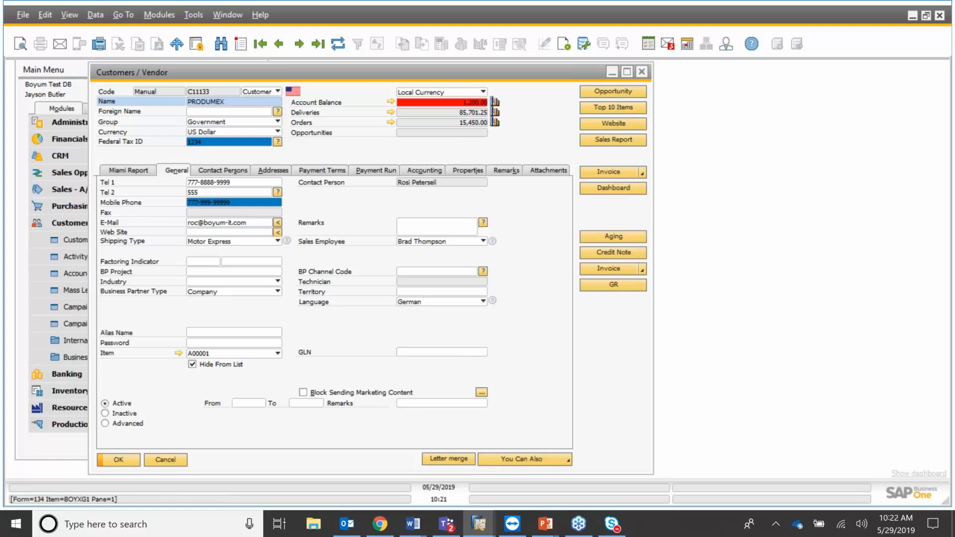
{"action": "left_click", "coordinate": [179, 353]}
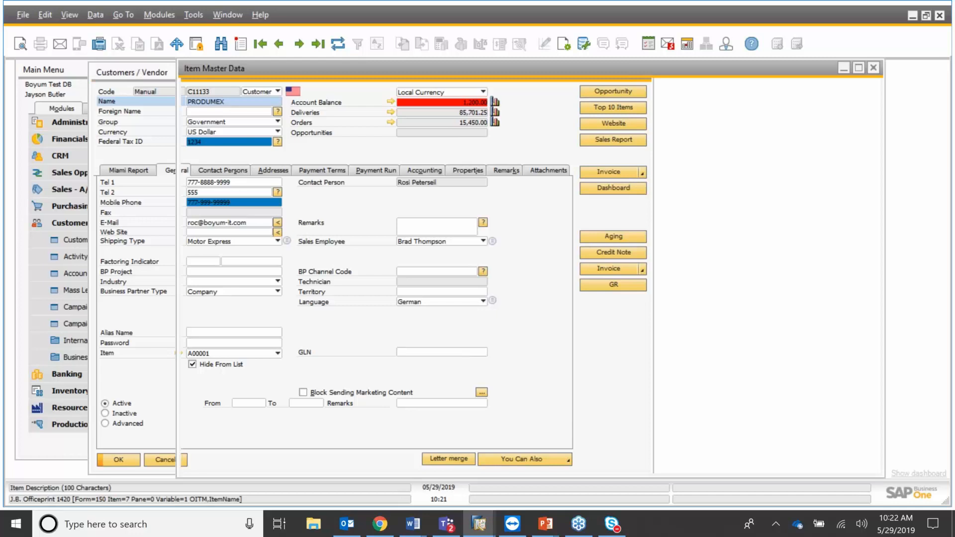
{"action": "left_click", "coordinate": [874, 70]}
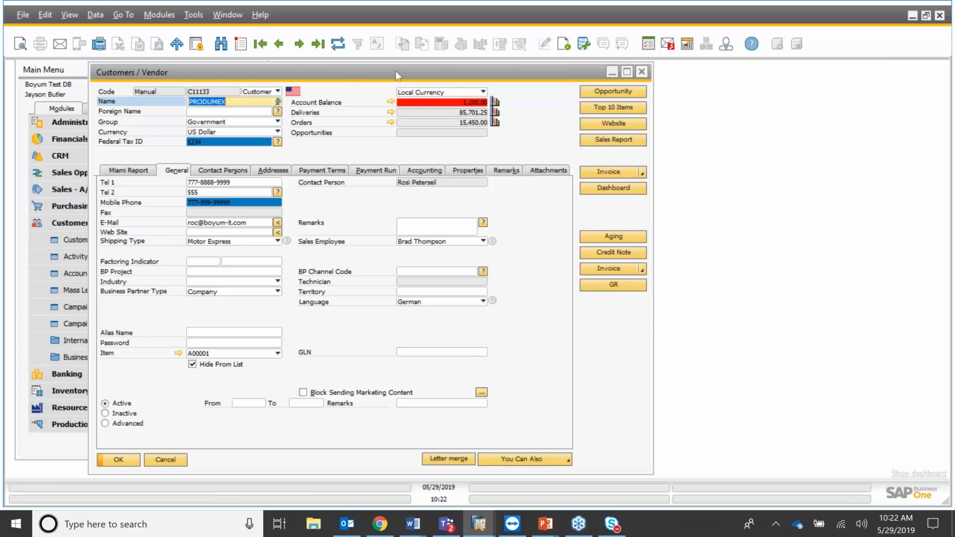
{"action": "left_click_drag", "start_coordinate": [396, 71], "coordinate": [482, 73]}
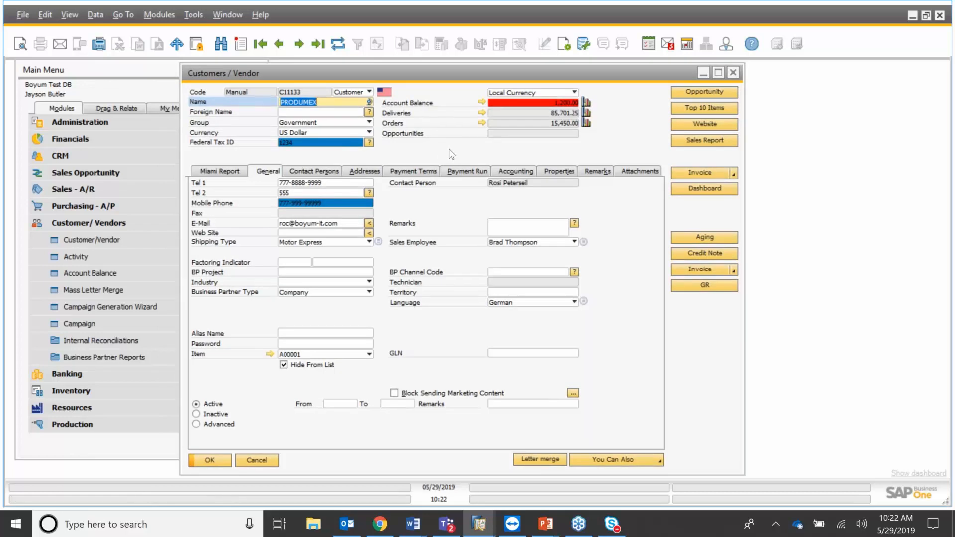
Through B1 Usability Package, create a Custom Tab 'TEST' containing the SIZE and LEVEL fields.
{"action": "right_click", "coordinate": [441, 206]}
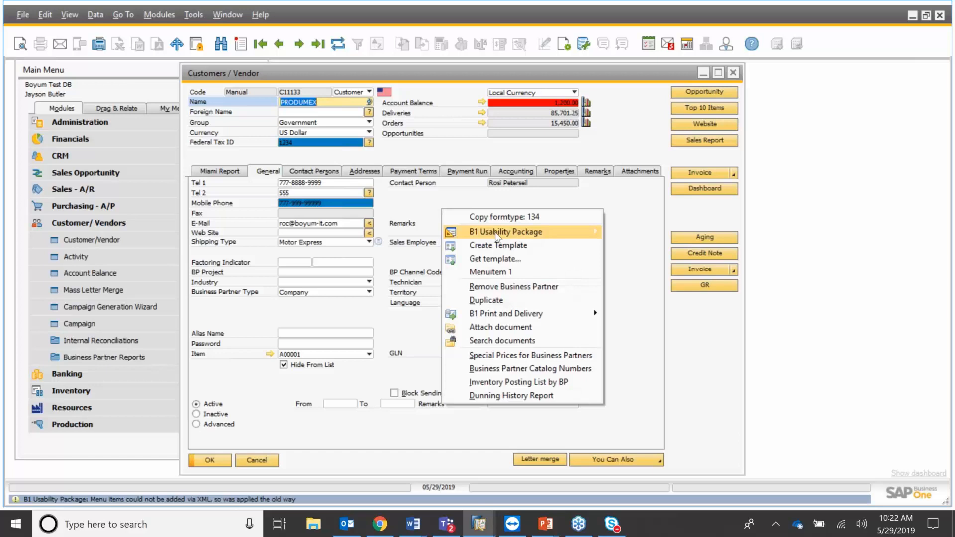
{"action": "mouse_move", "coordinate": [495, 231]}
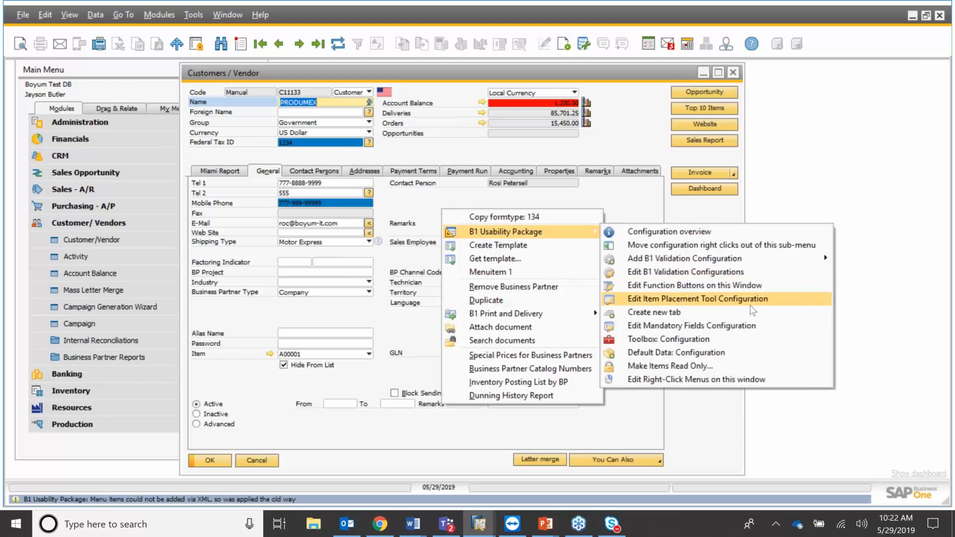
{"action": "left_click", "coordinate": [696, 313]}
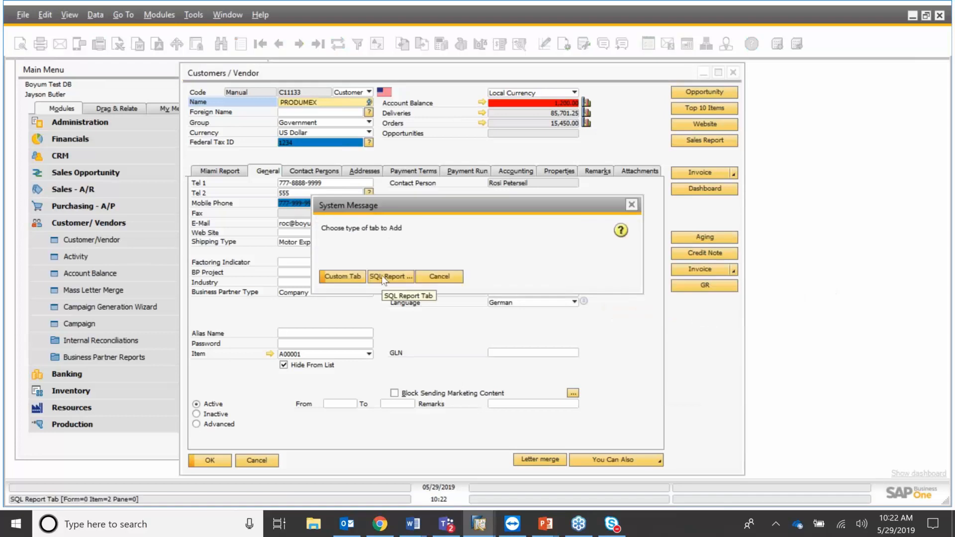
{"action": "left_click", "coordinate": [340, 277]}
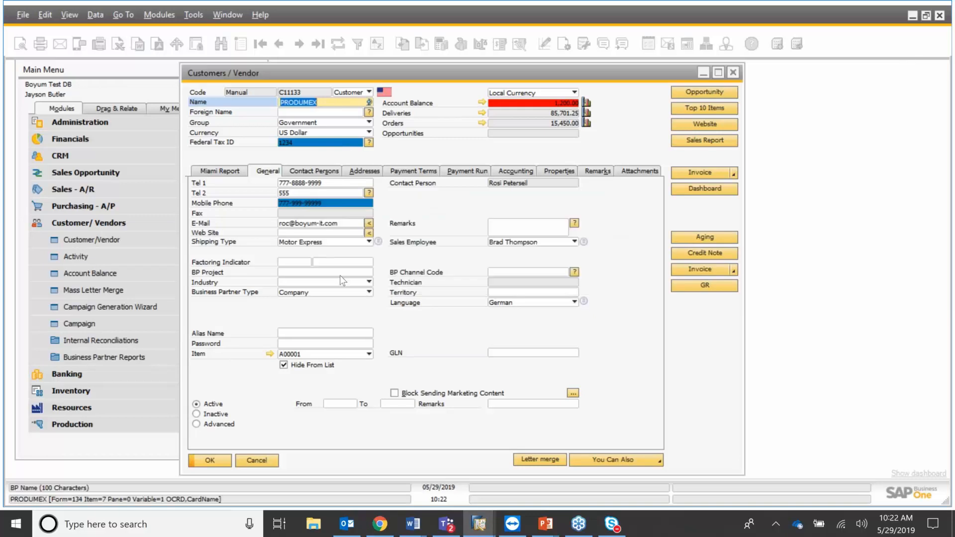
{"action": "type", "text": "TEST"}
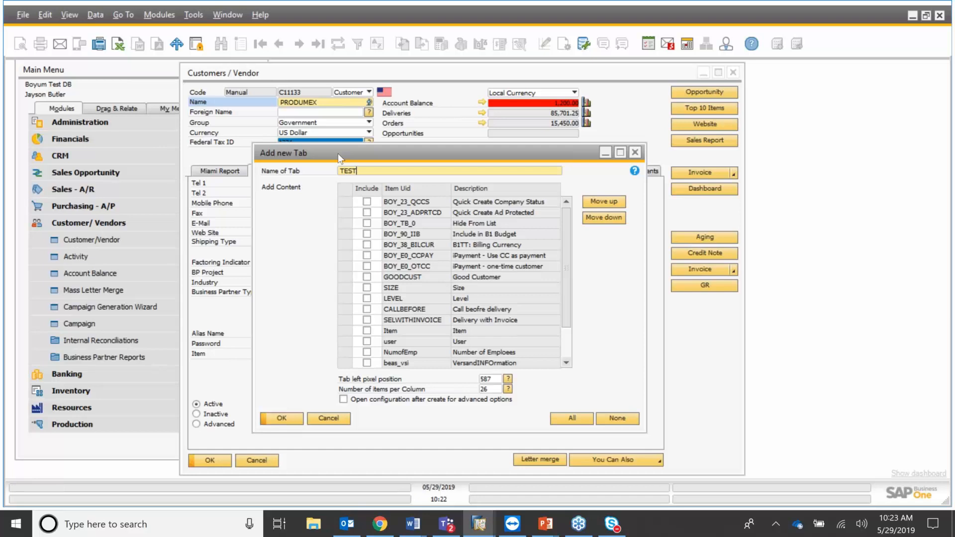
{"action": "left_click_drag", "start_coordinate": [428, 154], "coordinate": [544, 152]}
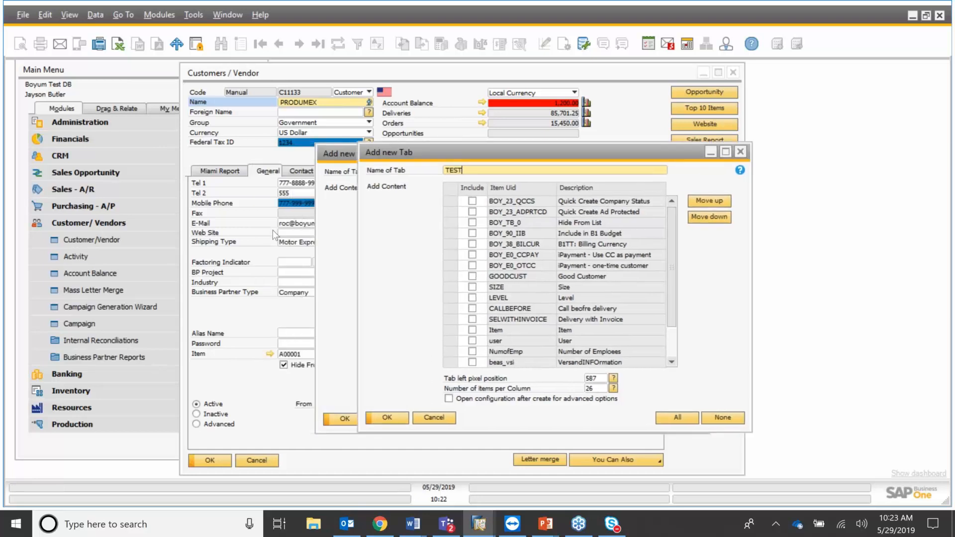
{"action": "left_click", "coordinate": [487, 170]}
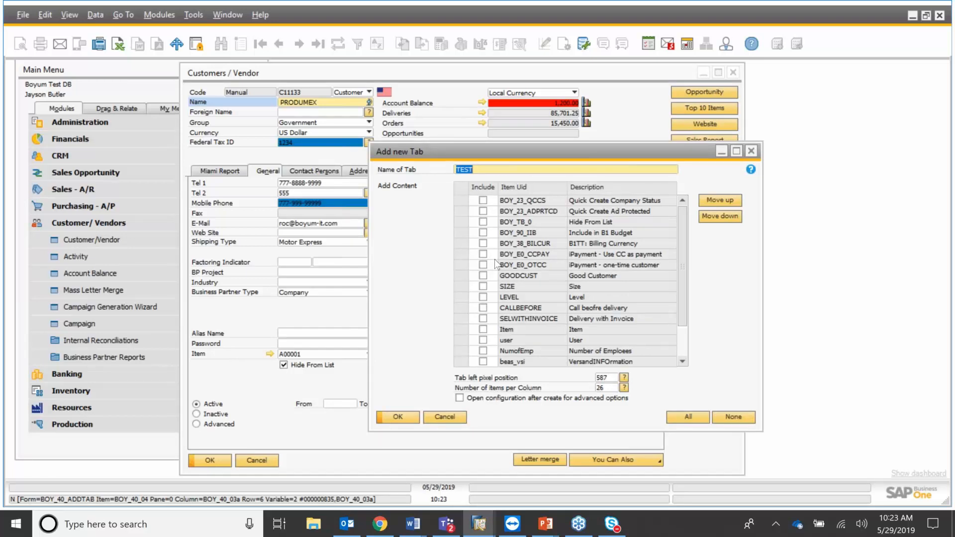
{"action": "left_click", "coordinate": [484, 297]}
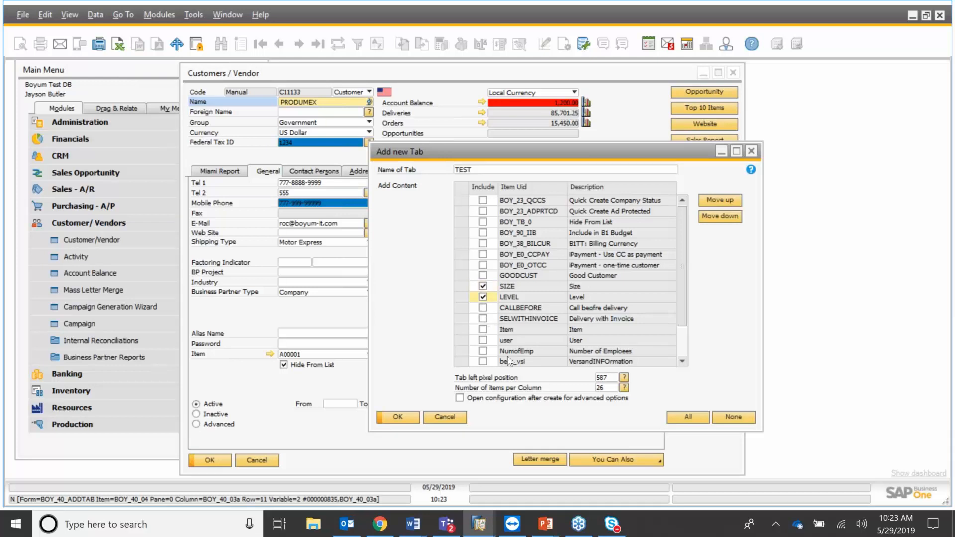
{"action": "left_click", "coordinate": [409, 422]}
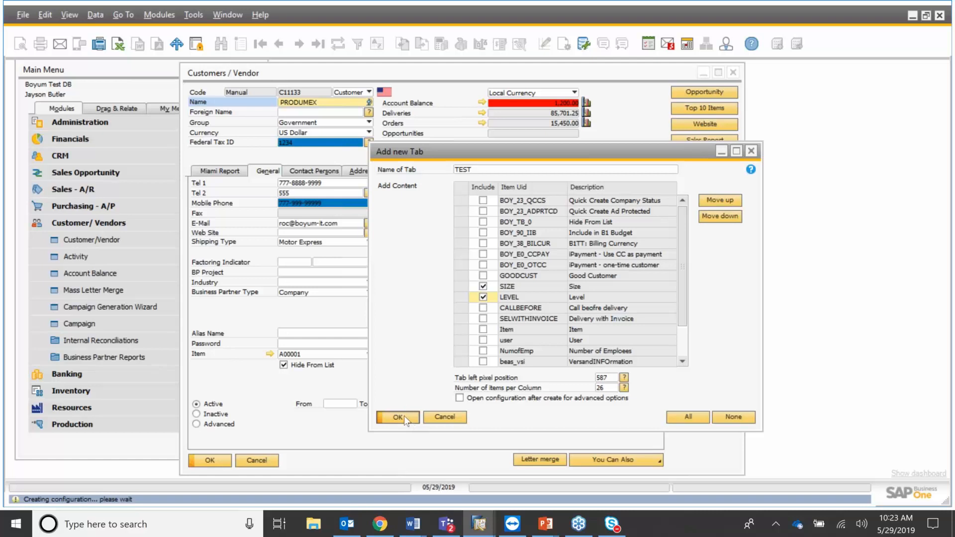
Reopen the customer form in Add mode, widen it, and view the TEST, General and Miami Report tabs.
{"action": "left_click", "coordinate": [266, 462]}
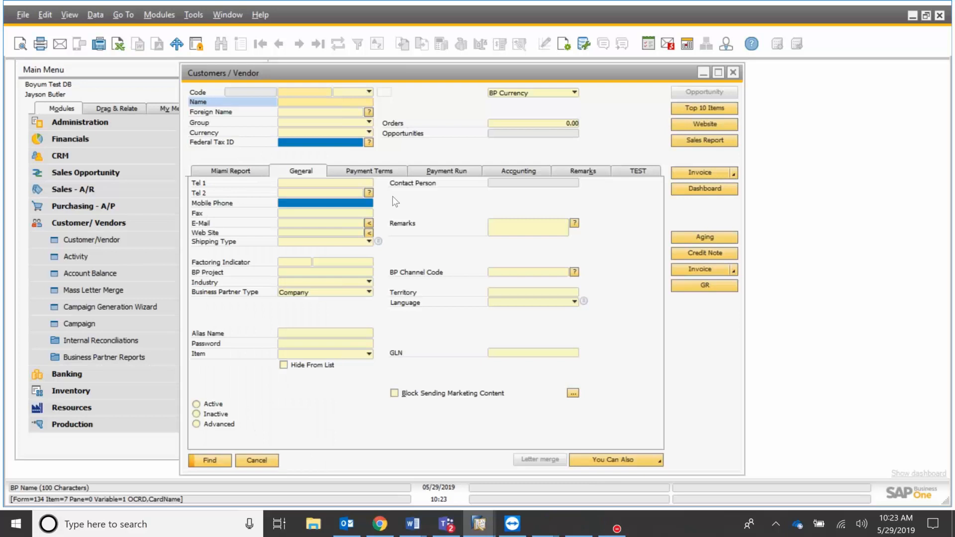
{"action": "key", "text": "ctrl+a"}
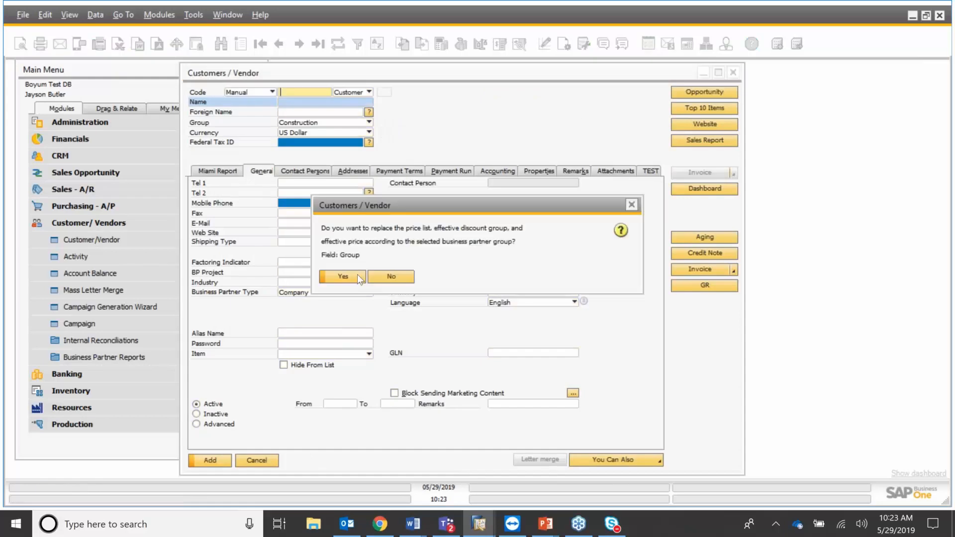
{"action": "left_click", "coordinate": [359, 277]}
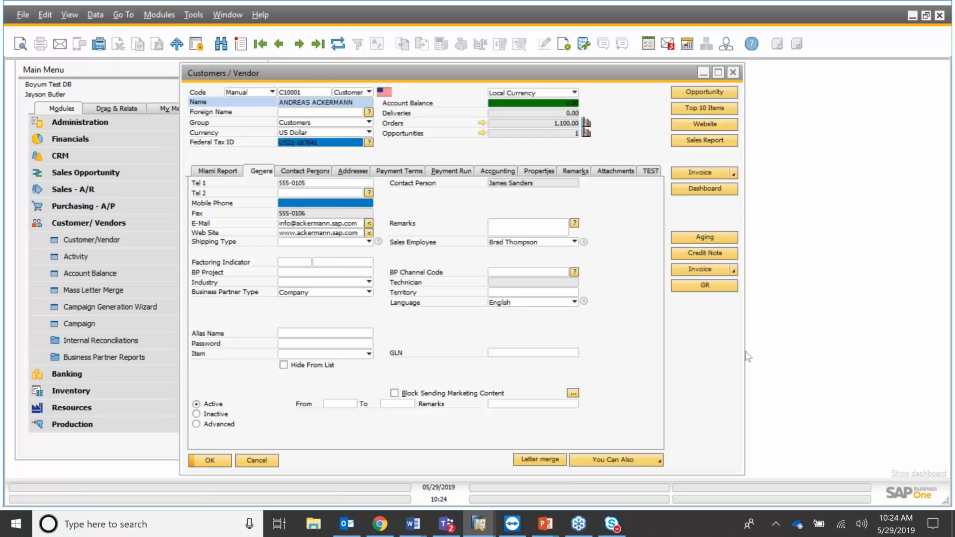
{"action": "left_click_drag", "start_coordinate": [745, 351], "coordinate": [643, 189]}
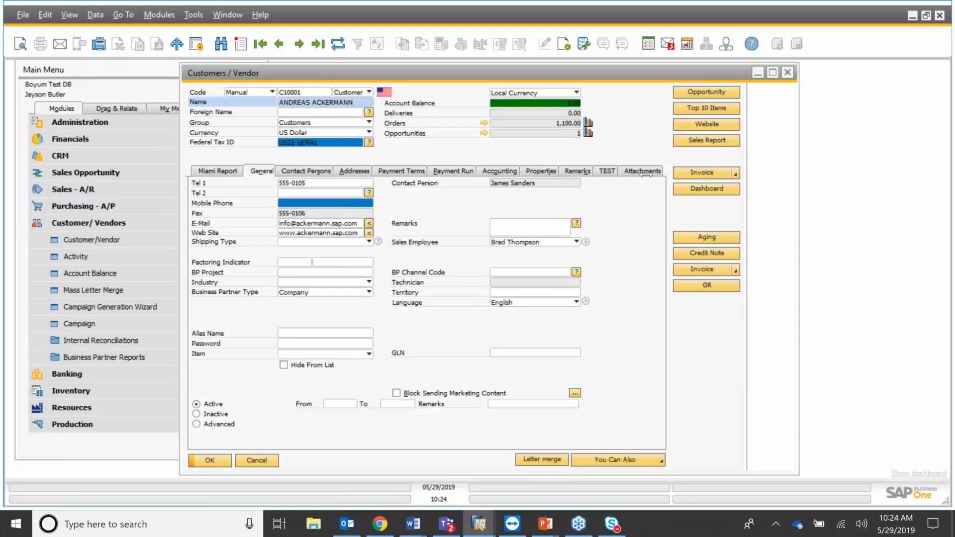
{"action": "left_click", "coordinate": [614, 170]}
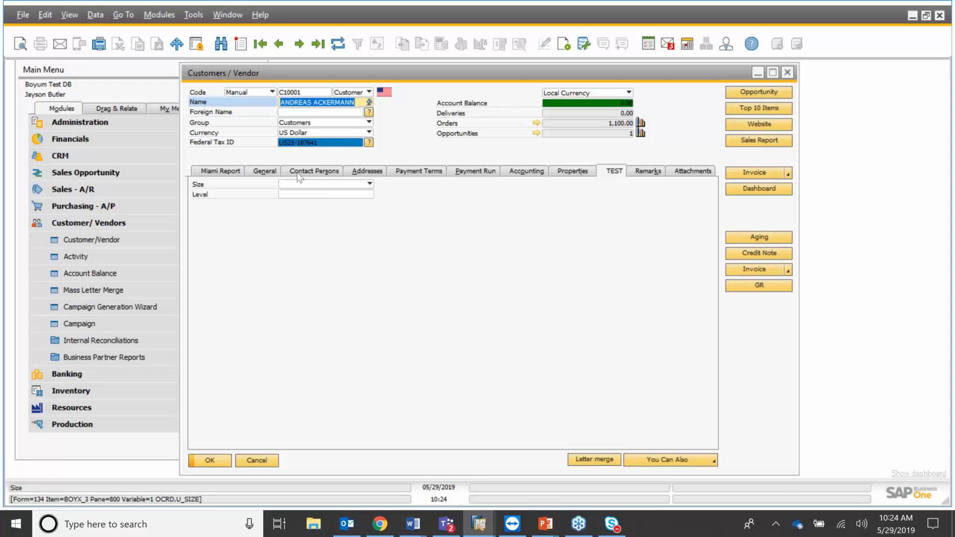
{"action": "left_click", "coordinate": [271, 172]}
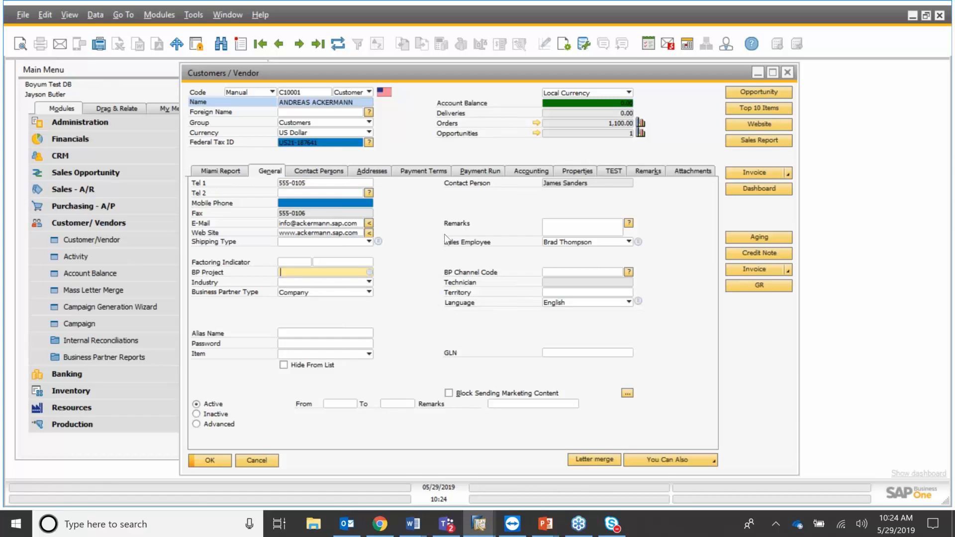
{"action": "left_click", "coordinate": [238, 172]}
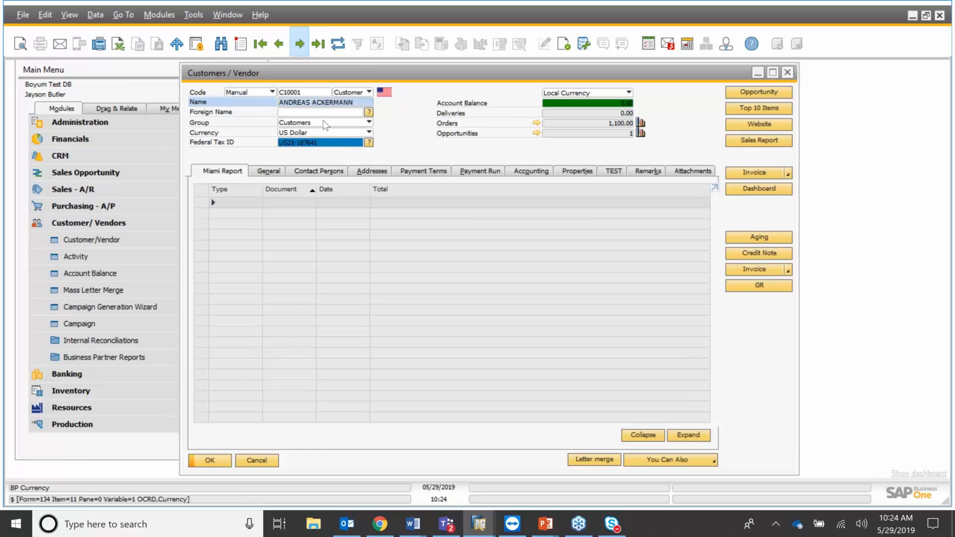
Expand and collapse the Credit Memo and Invoice groups for PRODUMEX, then for MAXI-TEQ.
{"action": "key", "text": "ctrl+Page_Down"}
{"action": "left_click", "coordinate": [213, 204]}
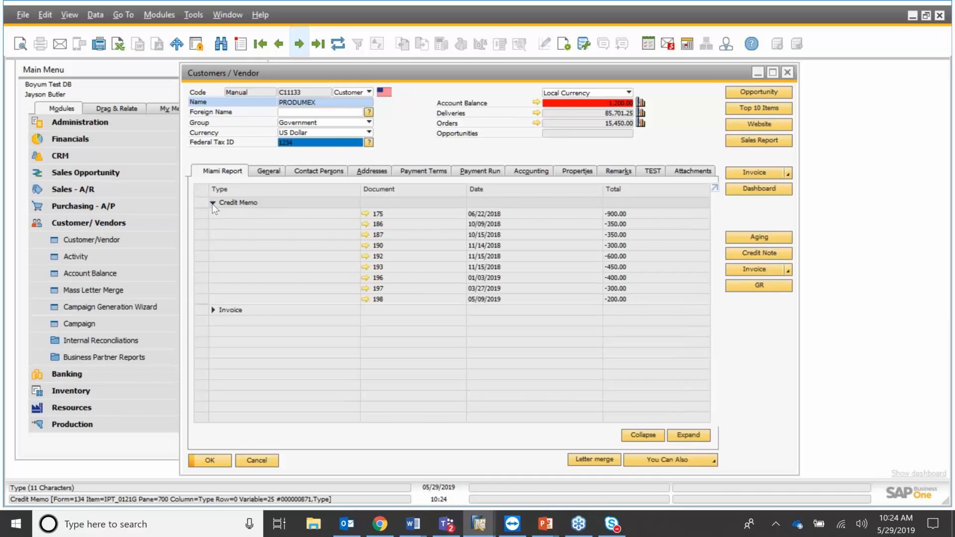
{"action": "left_click", "coordinate": [213, 204]}
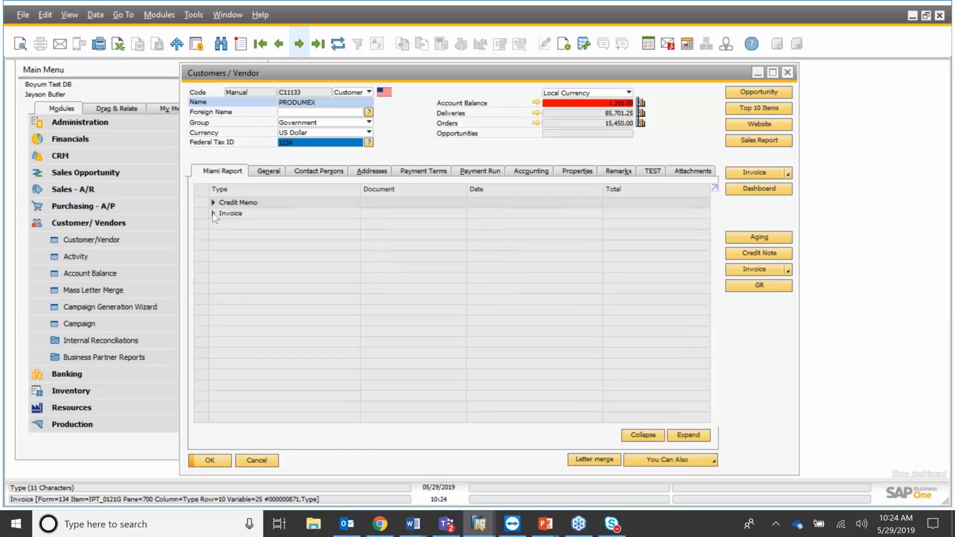
{"action": "left_click", "coordinate": [213, 214]}
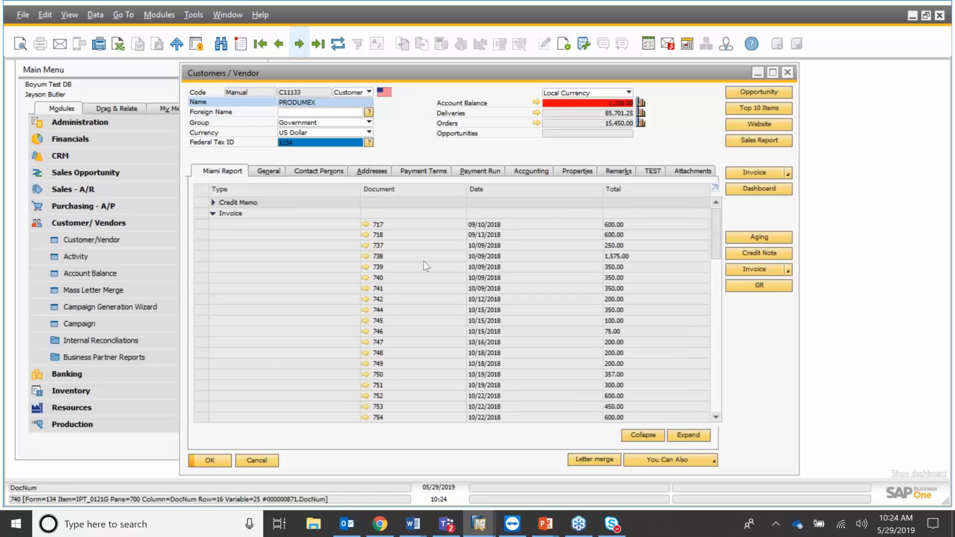
{"action": "left_click", "coordinate": [213, 213]}
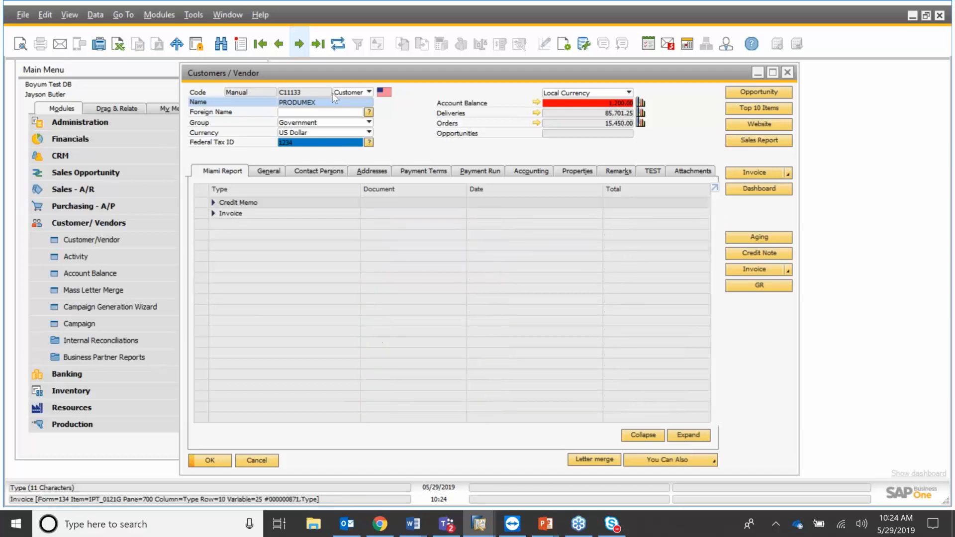
{"action": "left_click", "coordinate": [304, 48]}
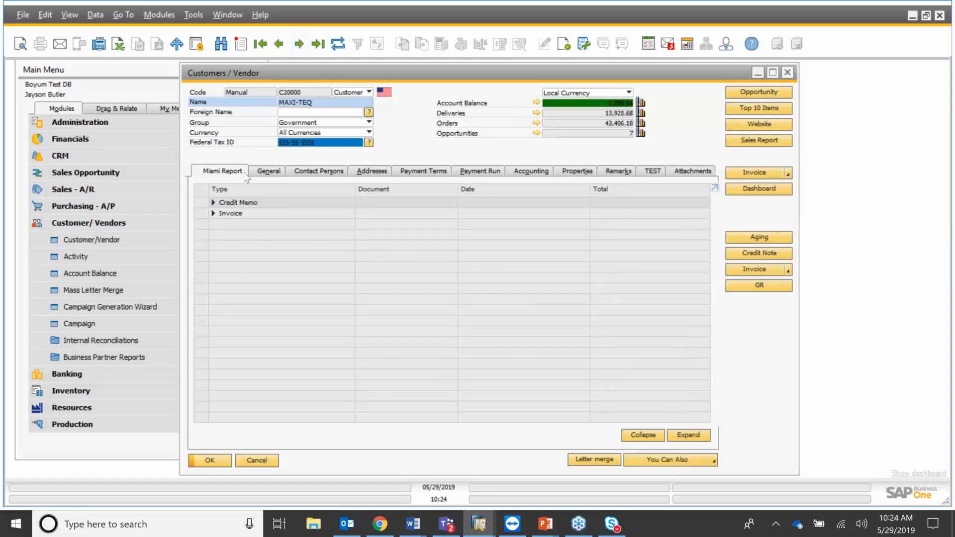
{"action": "left_click", "coordinate": [213, 203]}
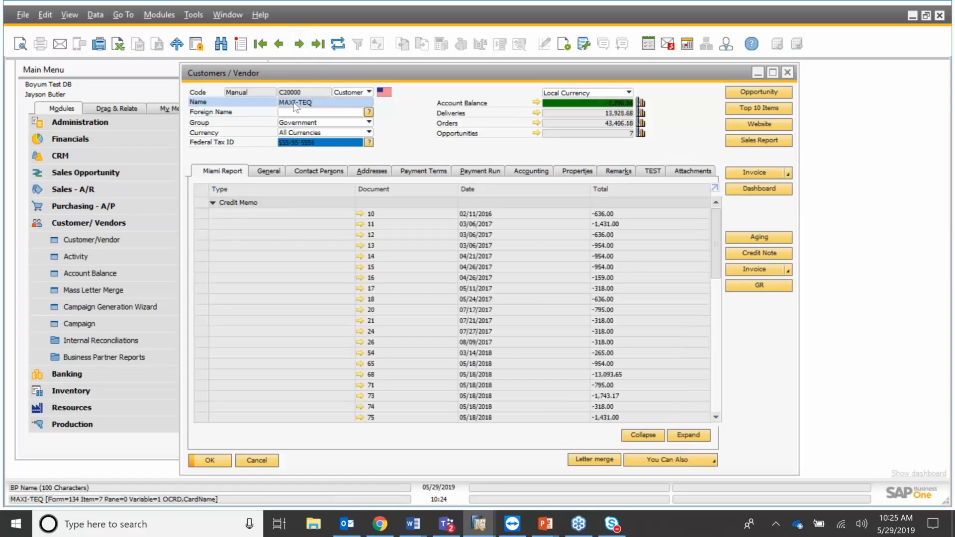
{"action": "left_click", "coordinate": [213, 203]}
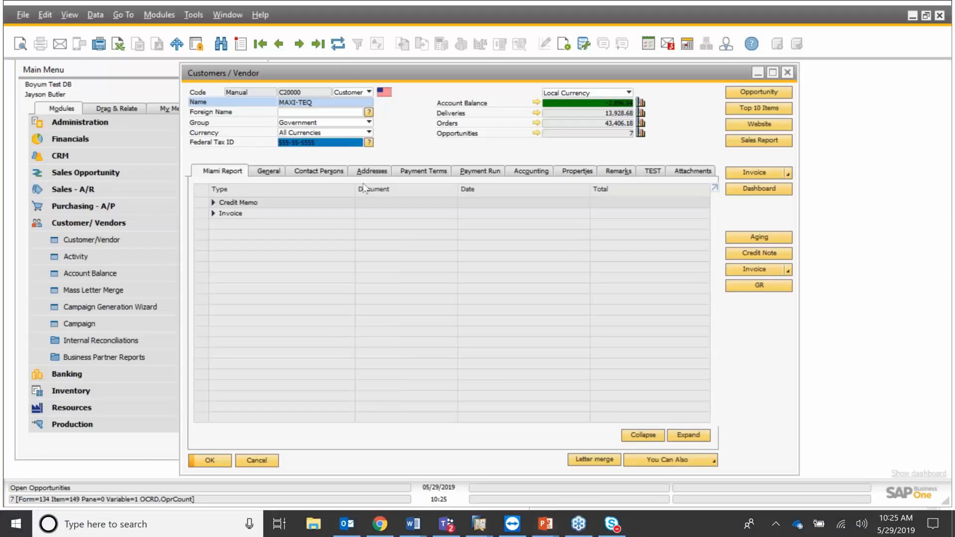
Open and close a new opportunity and the item sales report for MAXI-TEQ.
{"action": "left_click", "coordinate": [364, 184]}
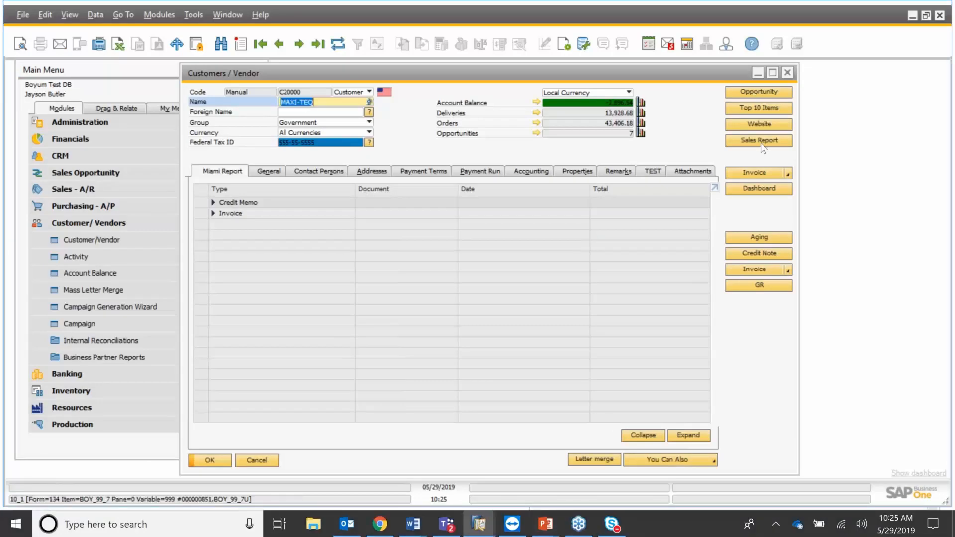
{"action": "left_click", "coordinate": [756, 95]}
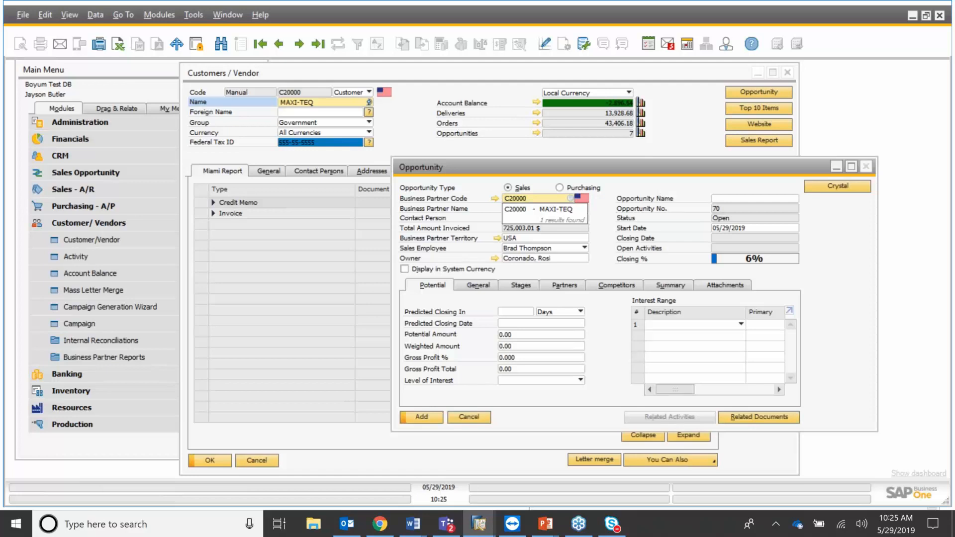
{"action": "left_click", "coordinate": [870, 166]}
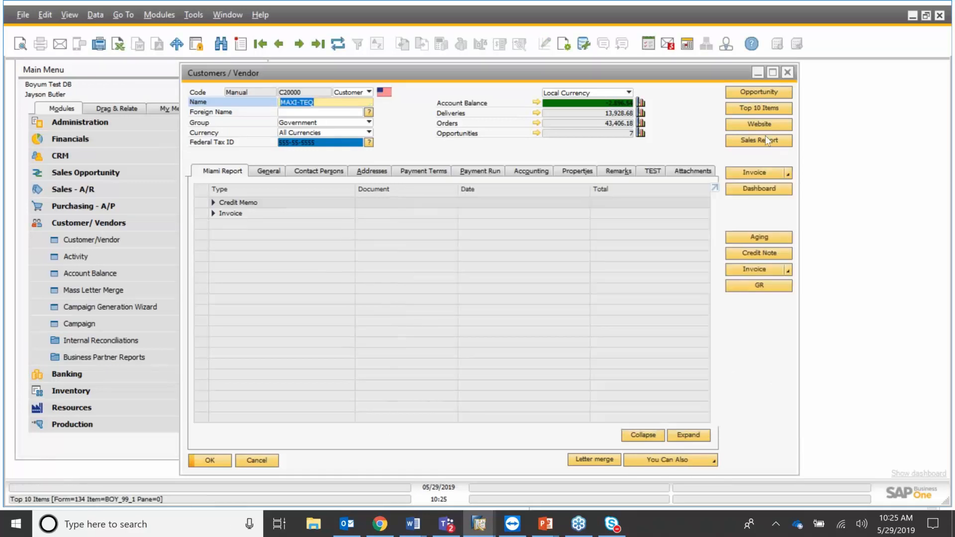
{"action": "left_click", "coordinate": [766, 137]}
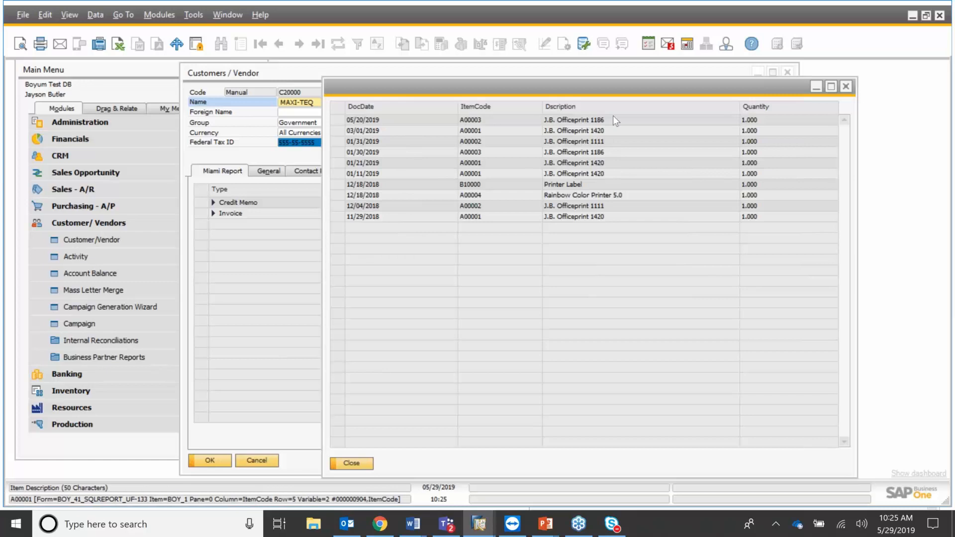
{"action": "left_click", "coordinate": [846, 88]}
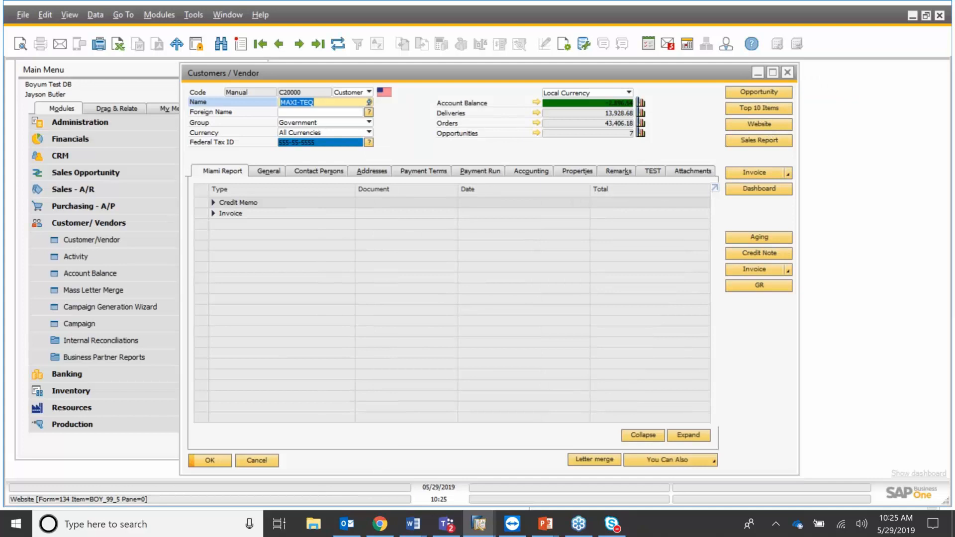
{"action": "left_click", "coordinate": [759, 125]}
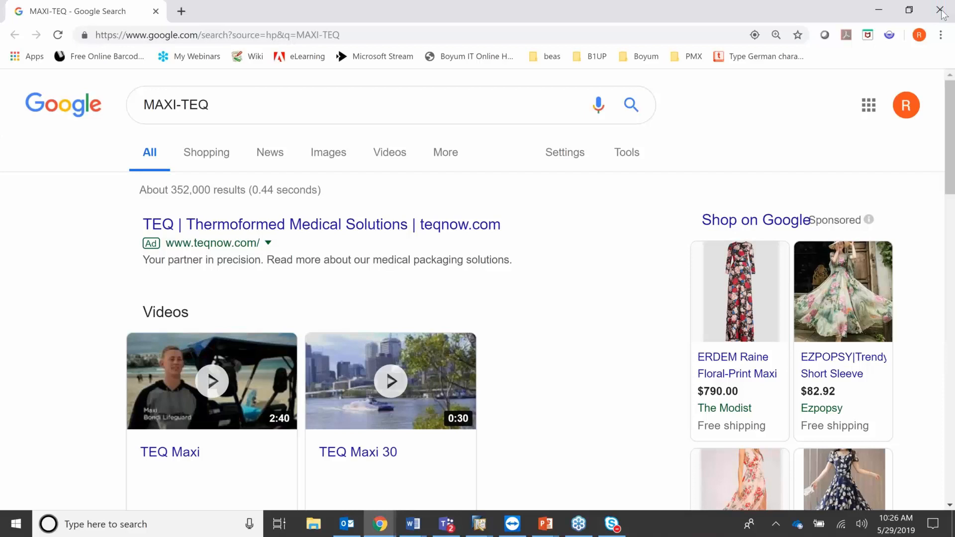
{"action": "left_click", "coordinate": [940, 11]}
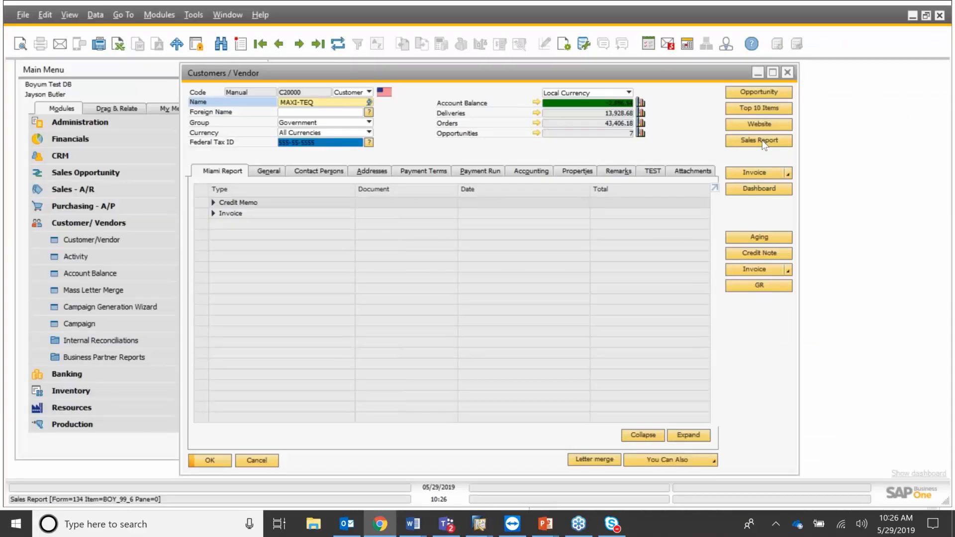
Open and close the customer's Miami sales report, then browse the form's context menu.
{"action": "left_click", "coordinate": [764, 146]}
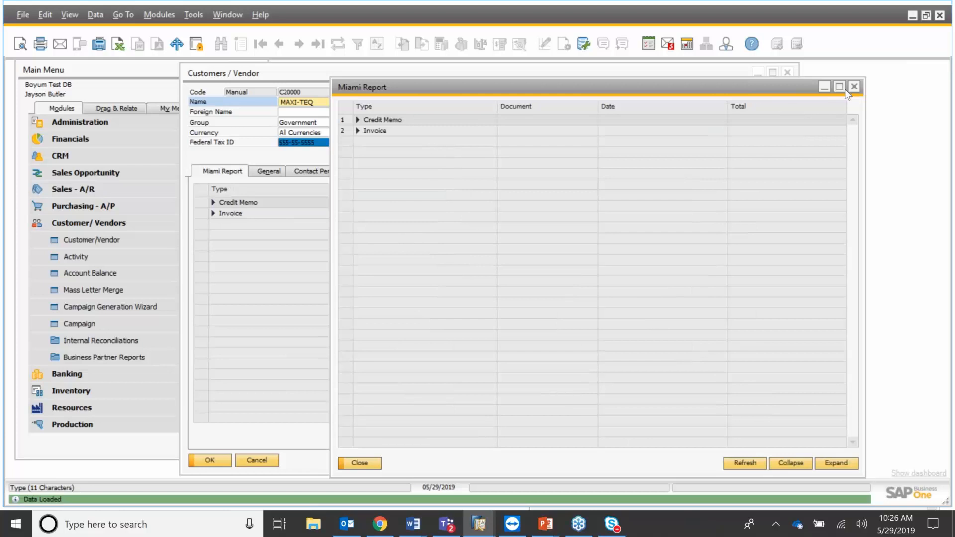
{"action": "left_click", "coordinate": [854, 86]}
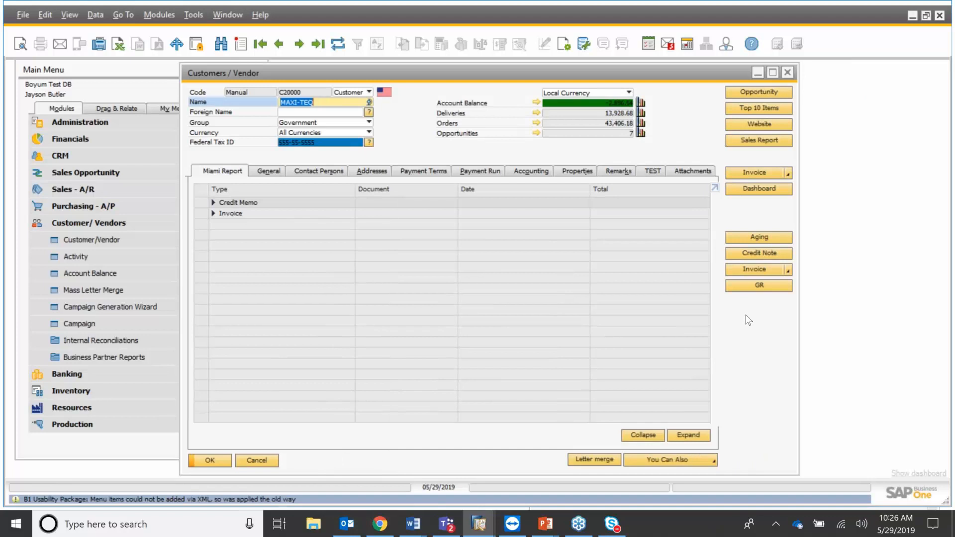
{"action": "right_click", "coordinate": [749, 320]}
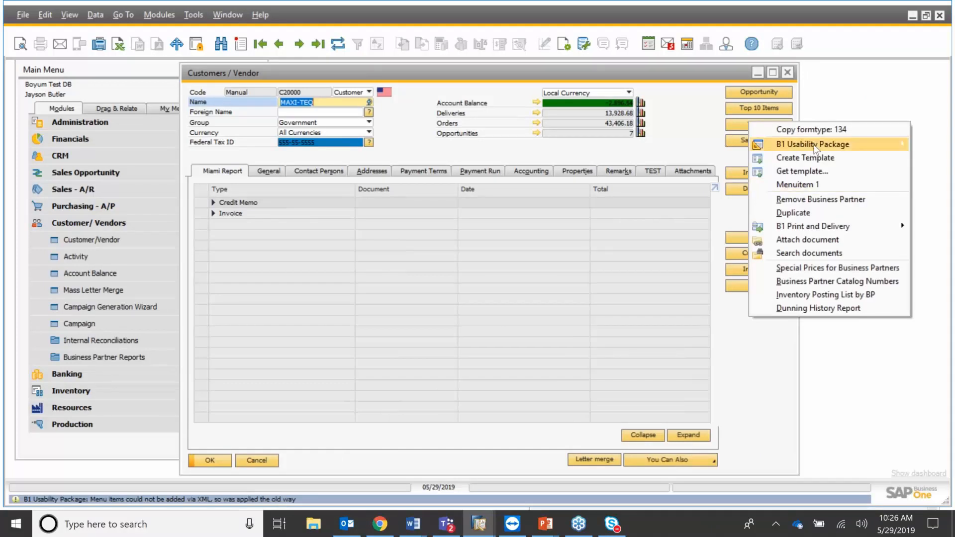
{"action": "mouse_move", "coordinate": [823, 228]}
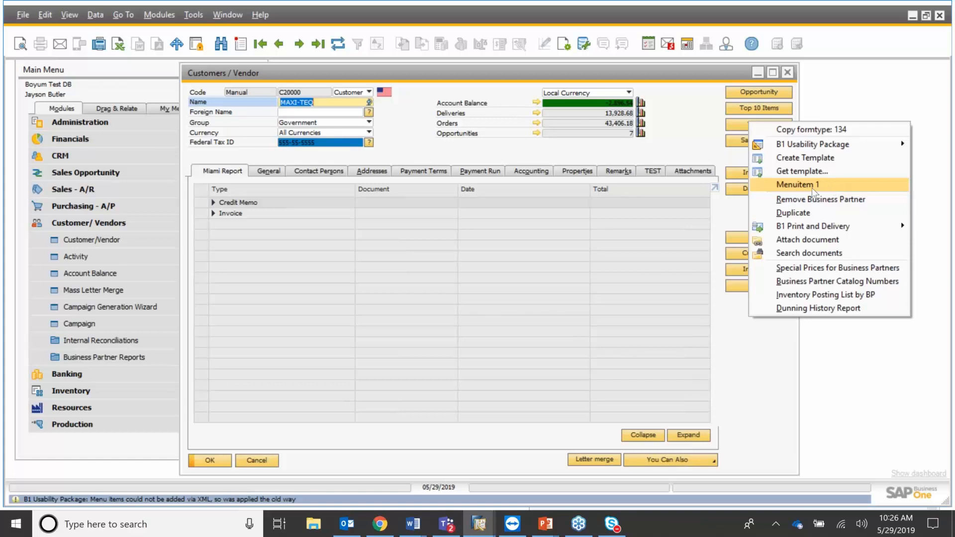
{"action": "left_click", "coordinate": [777, 345]}
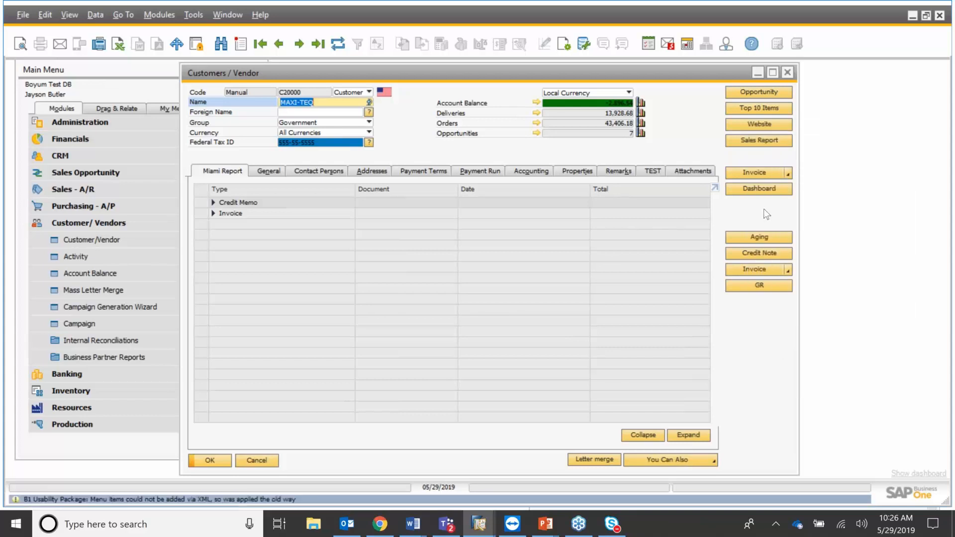
{"action": "right_click", "coordinate": [763, 208]}
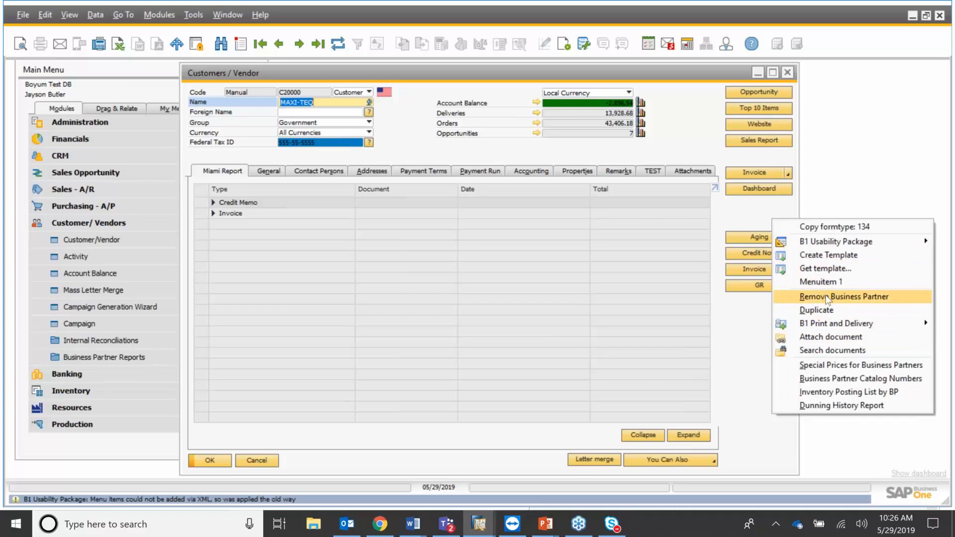
{"action": "left_click", "coordinate": [750, 401]}
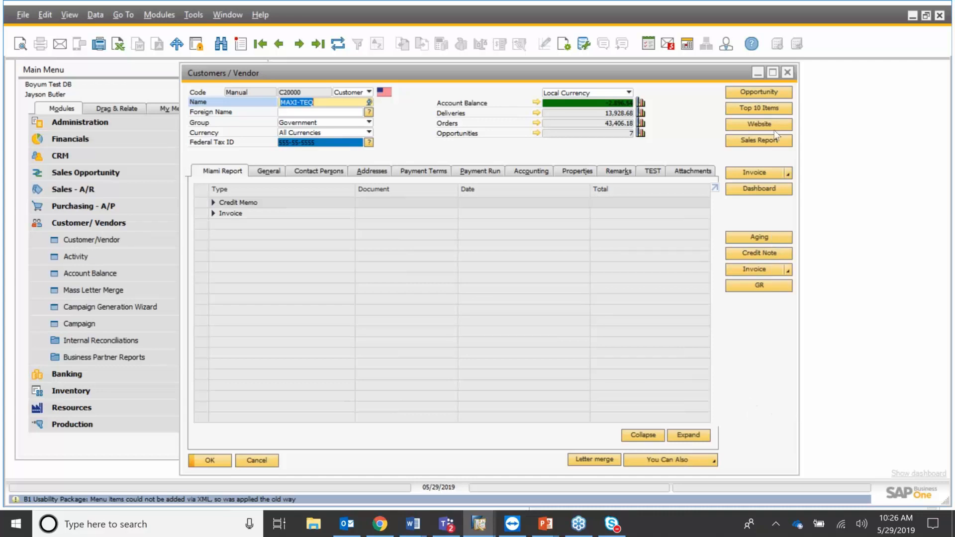
Launch a new Sales Order from the Invoice multi-button and close it without saving.
{"action": "left_click", "coordinate": [788, 172]}
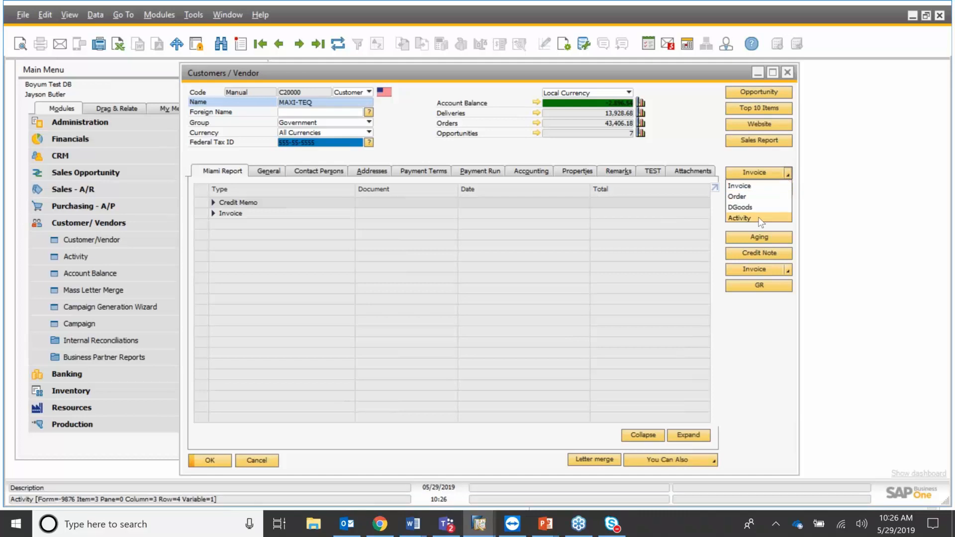
{"action": "key", "text": "Up"}
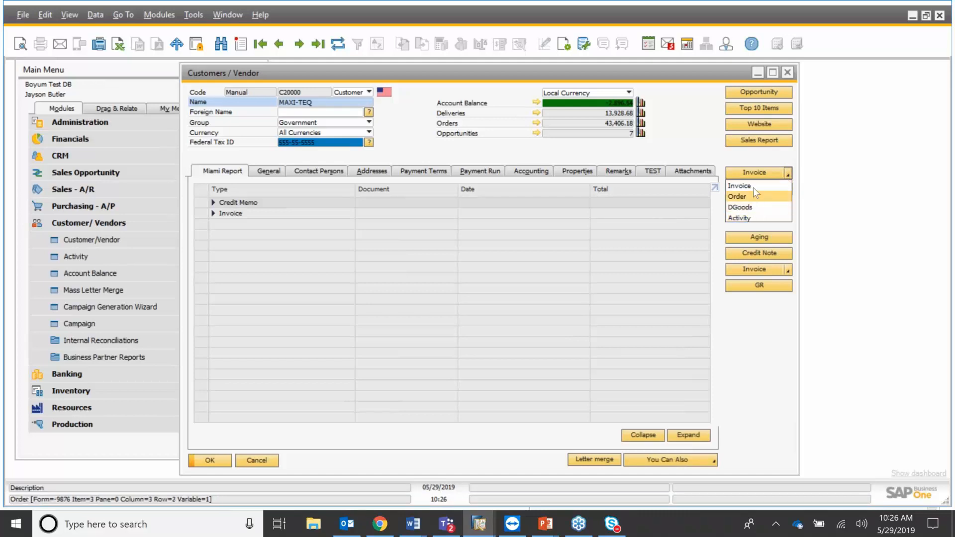
{"action": "key", "text": "Up"}
{"action": "key", "text": "Down"}
{"action": "key", "text": "Return"}
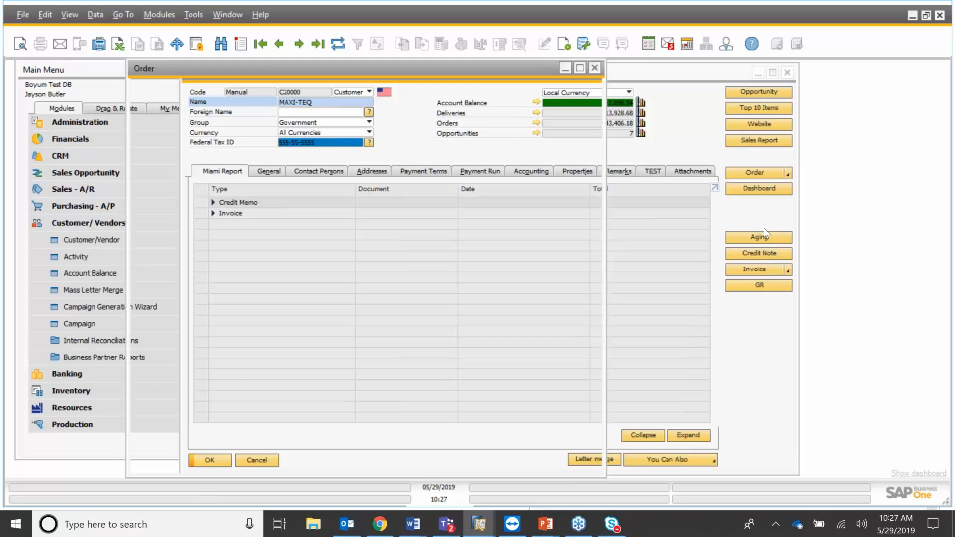
{"action": "left_click", "coordinate": [599, 71]}
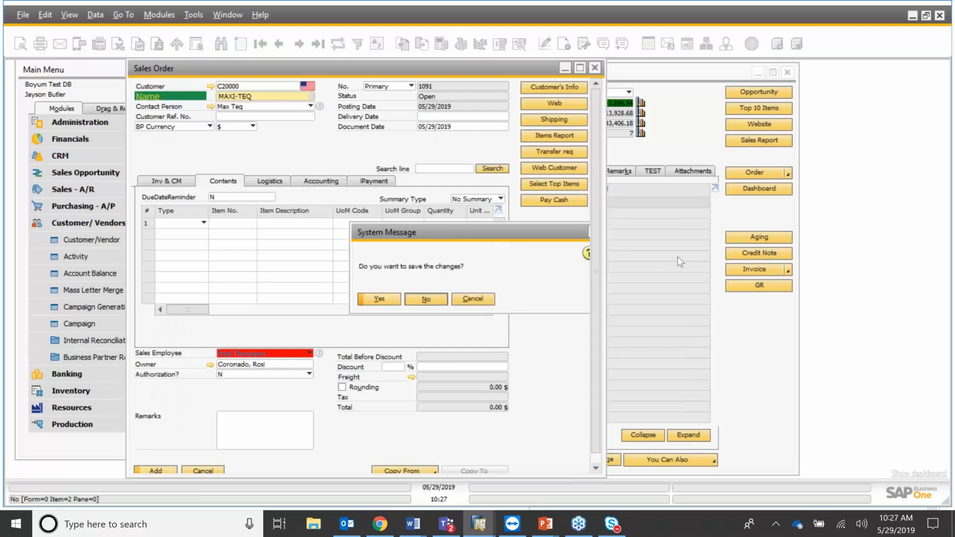
{"action": "key", "text": "n"}
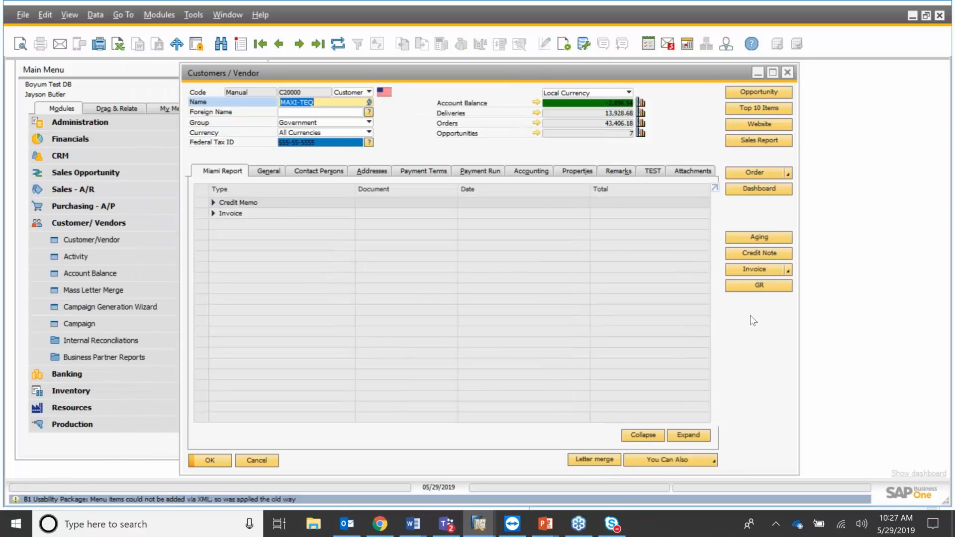
Open Edit Function Buttons on this Window and add a new button row.
{"action": "right_click", "coordinate": [748, 315]}
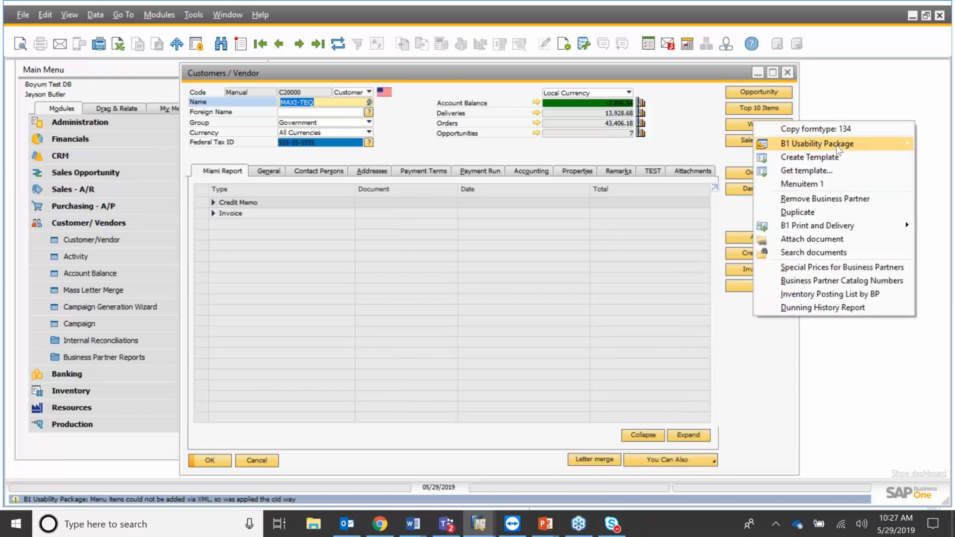
{"action": "mouse_move", "coordinate": [838, 146]}
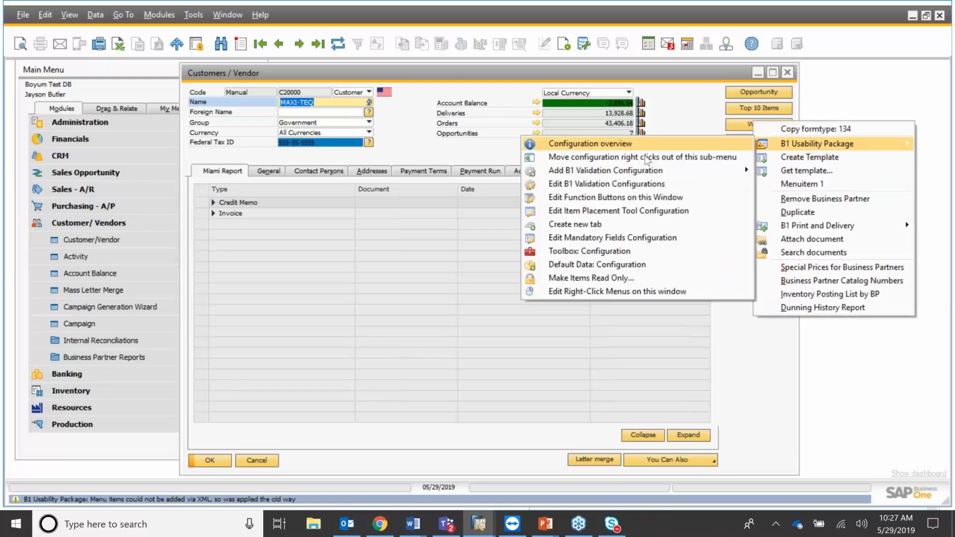
{"action": "left_click", "coordinate": [642, 199]}
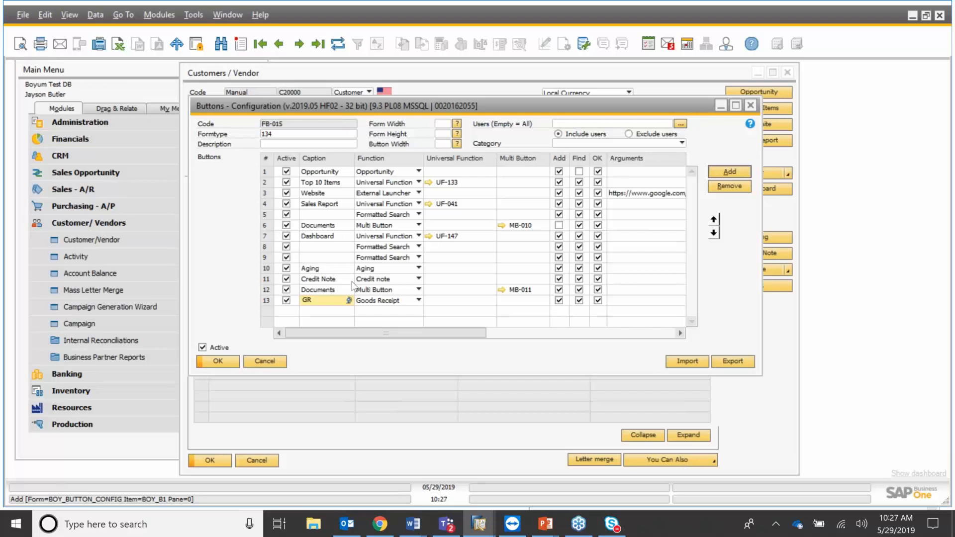
{"action": "left_click", "coordinate": [368, 317]}
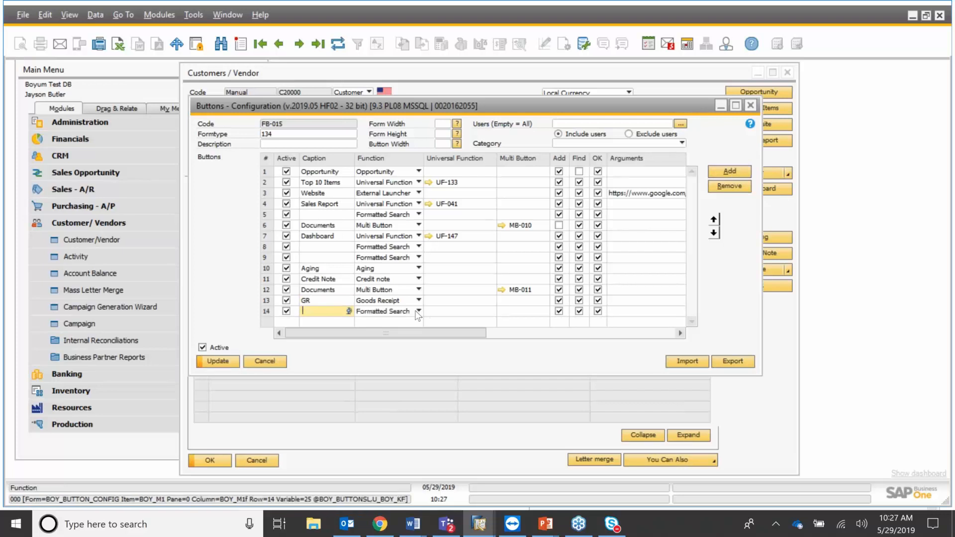
Set row 14 to Posting Periods with caption 'Posting P' and save the configuration.
{"action": "left_click", "coordinate": [418, 312]}
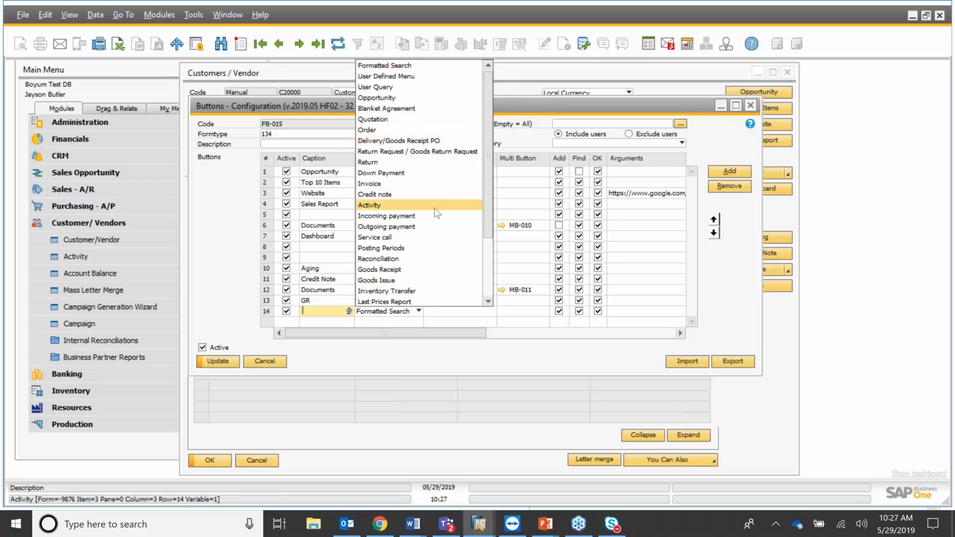
{"action": "scroll", "coordinate": [428, 249], "scroll_direction": "down", "scroll_amount": 1}
{"action": "scroll", "coordinate": [427, 262], "scroll_direction": "down", "scroll_amount": 1}
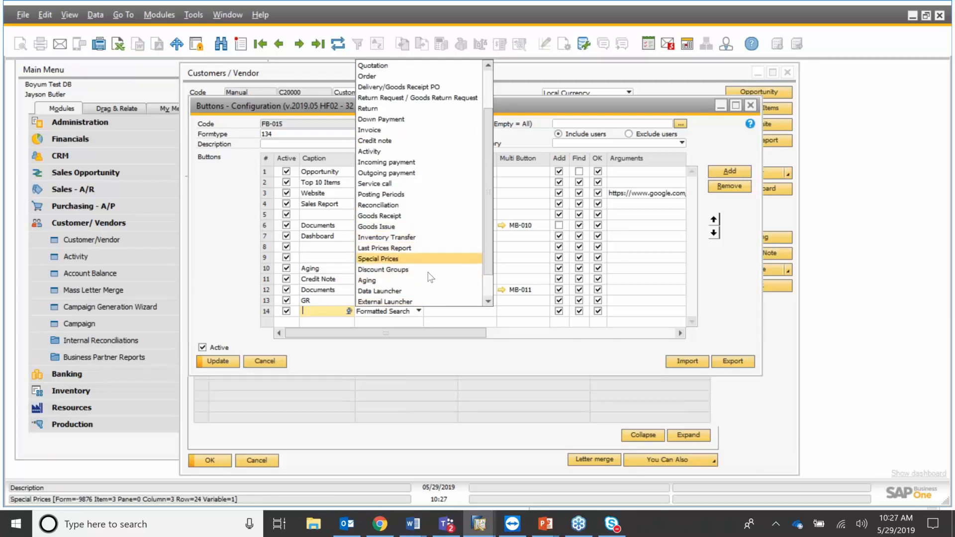
{"action": "scroll", "coordinate": [429, 289], "scroll_direction": "down", "scroll_amount": 1}
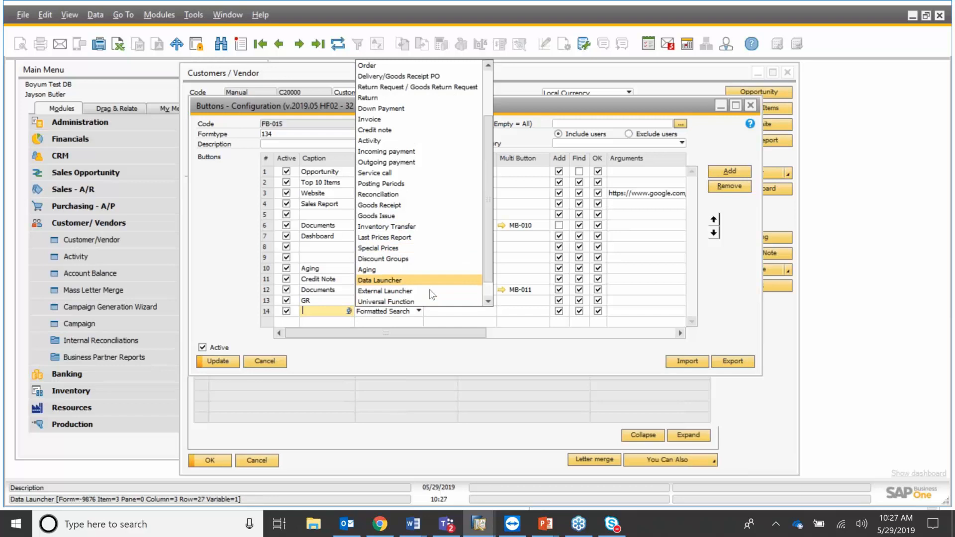
{"action": "scroll", "coordinate": [429, 288], "scroll_direction": "down", "scroll_amount": 1}
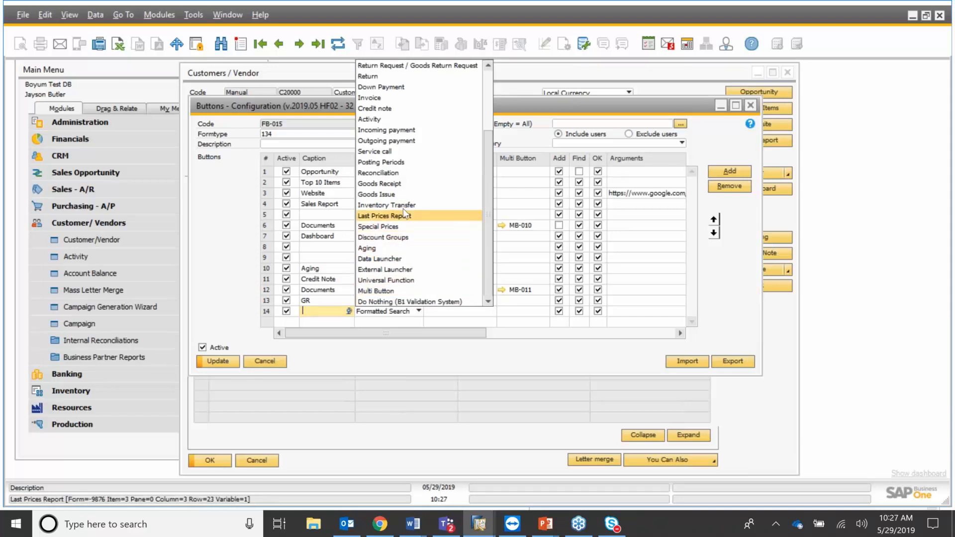
{"action": "left_click", "coordinate": [406, 163]}
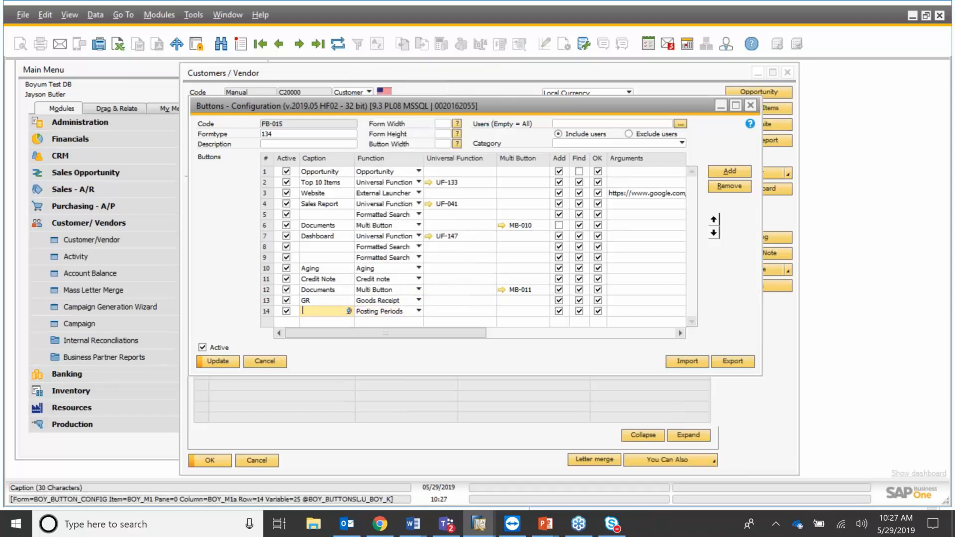
{"action": "type", "text": "Posting P"}
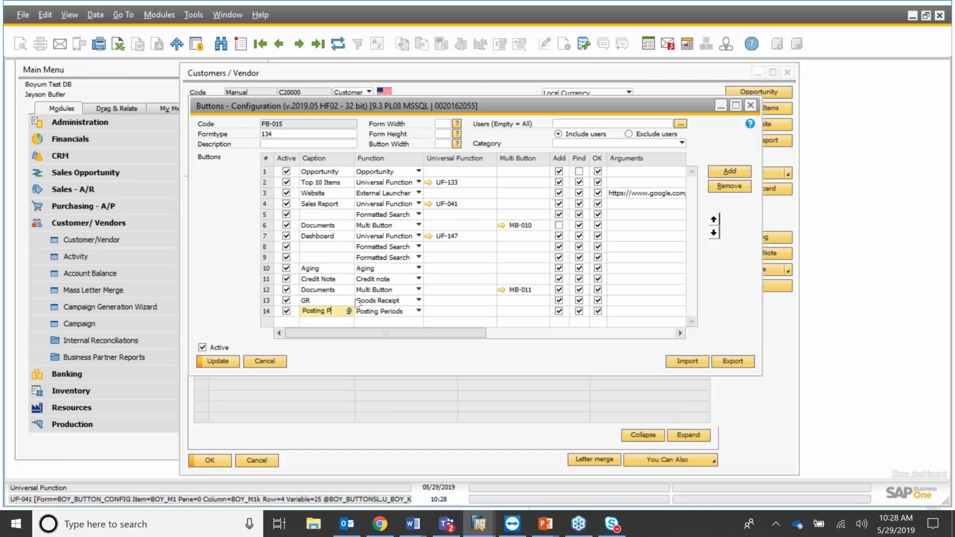
{"action": "left_click", "coordinate": [230, 364]}
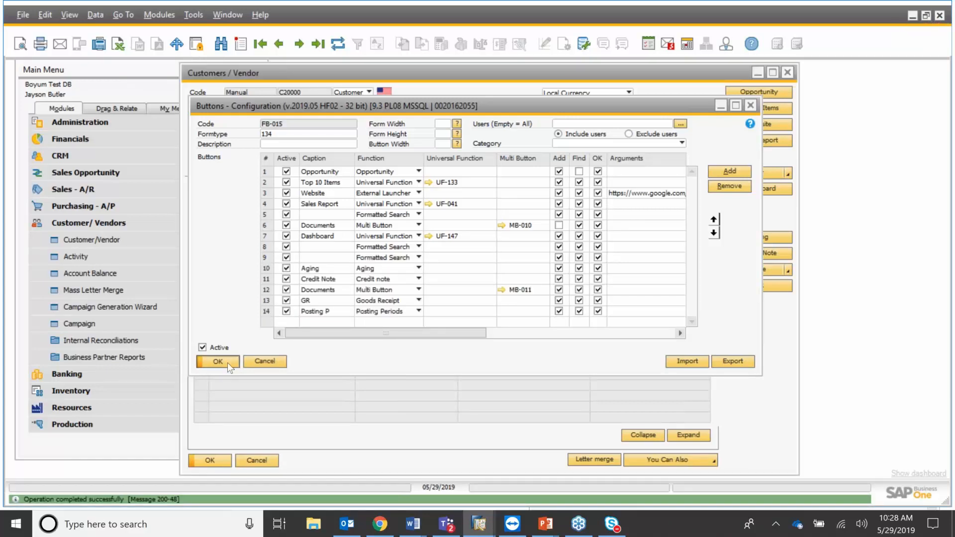
{"action": "left_click", "coordinate": [218, 361]}
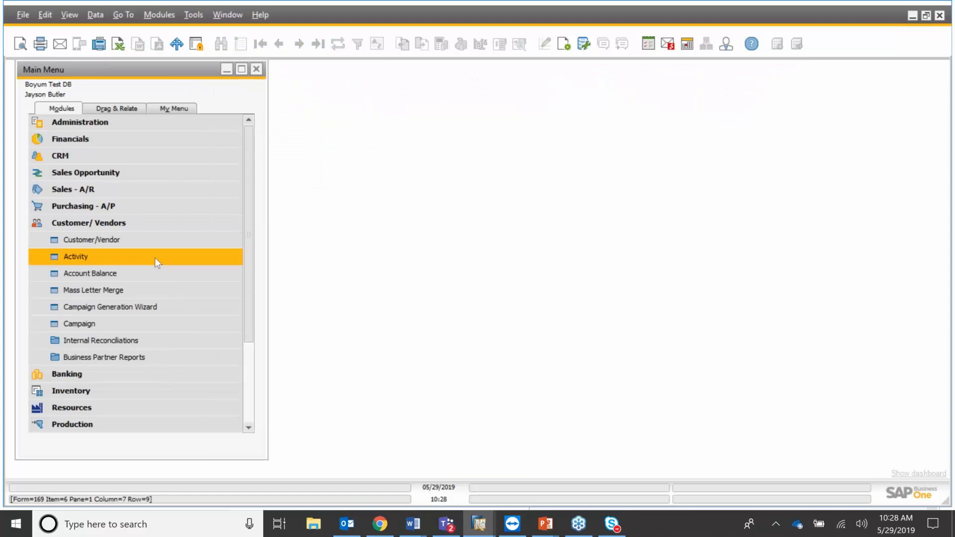
{"action": "left_click", "coordinate": [230, 238]}
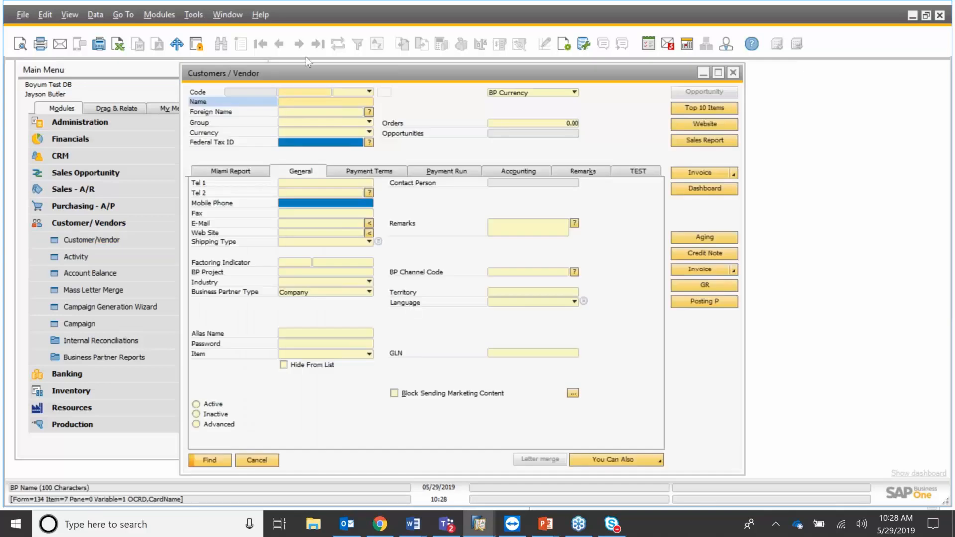
{"action": "key", "text": "ctrl+a"}
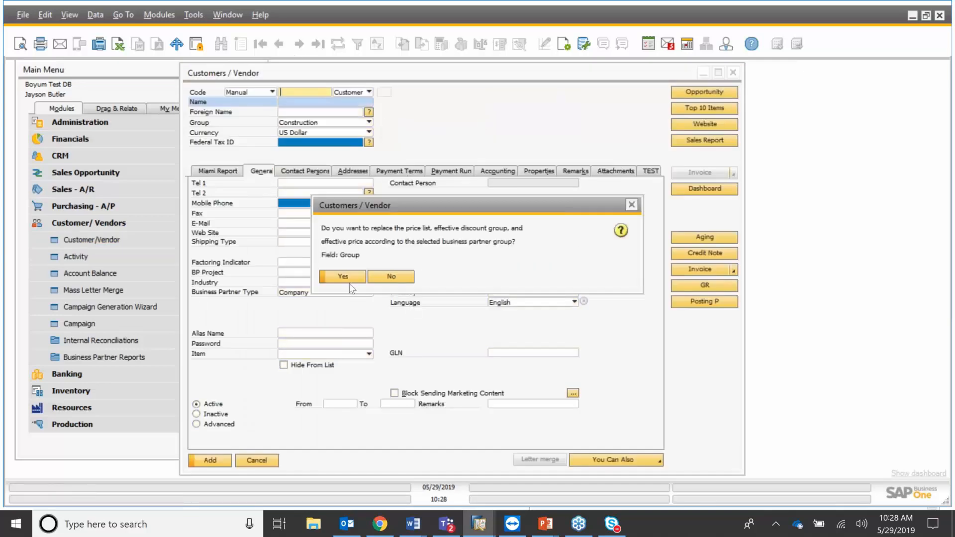
{"action": "left_click", "coordinate": [350, 280]}
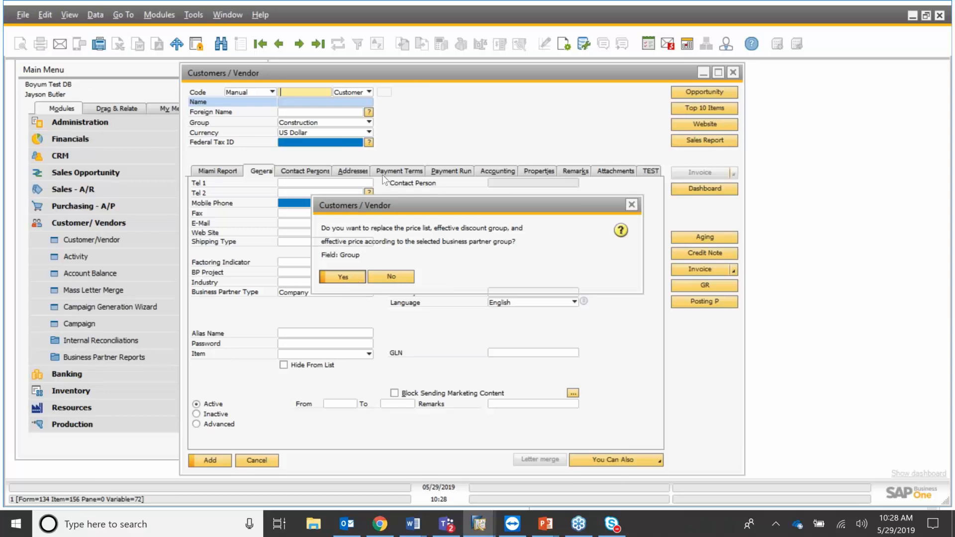
{"action": "left_click", "coordinate": [348, 282]}
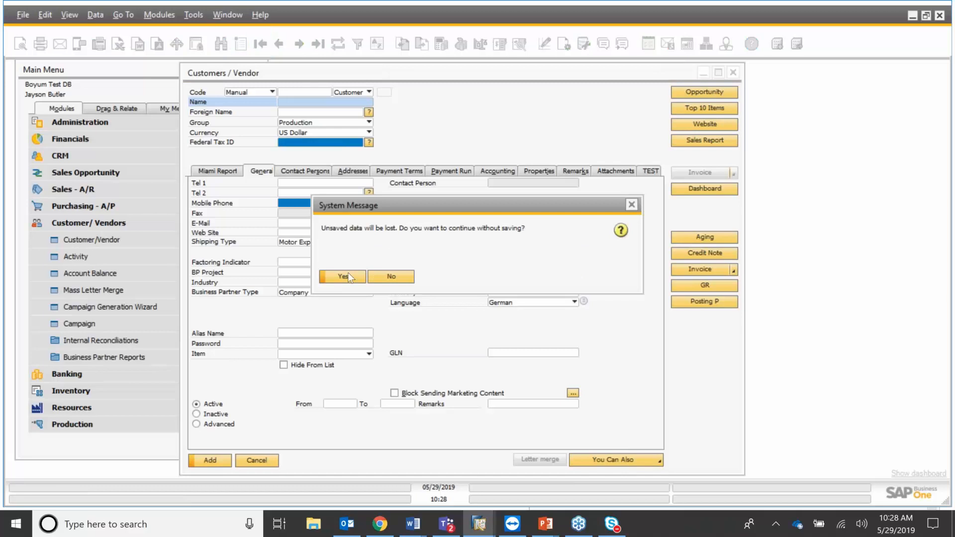
{"action": "left_click", "coordinate": [349, 279]}
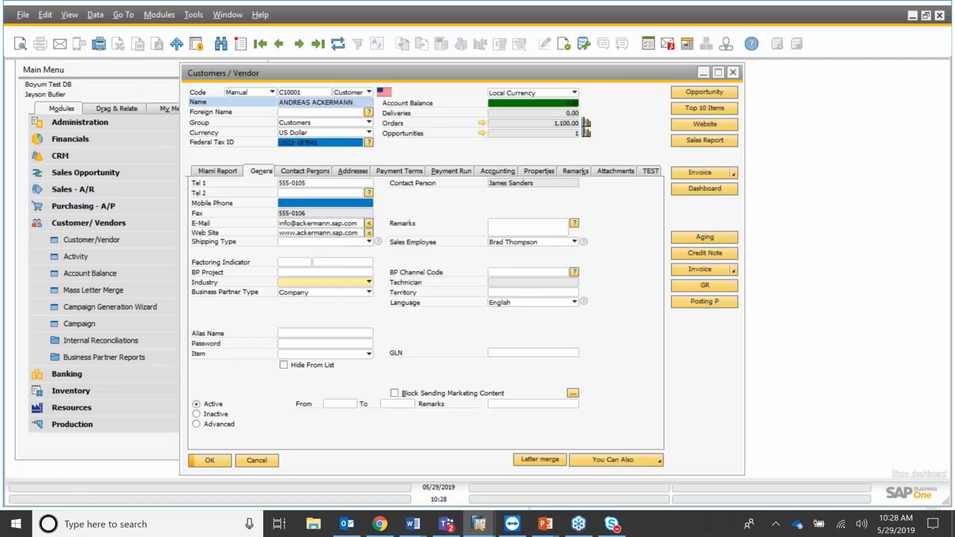
{"action": "left_click", "coordinate": [705, 301]}
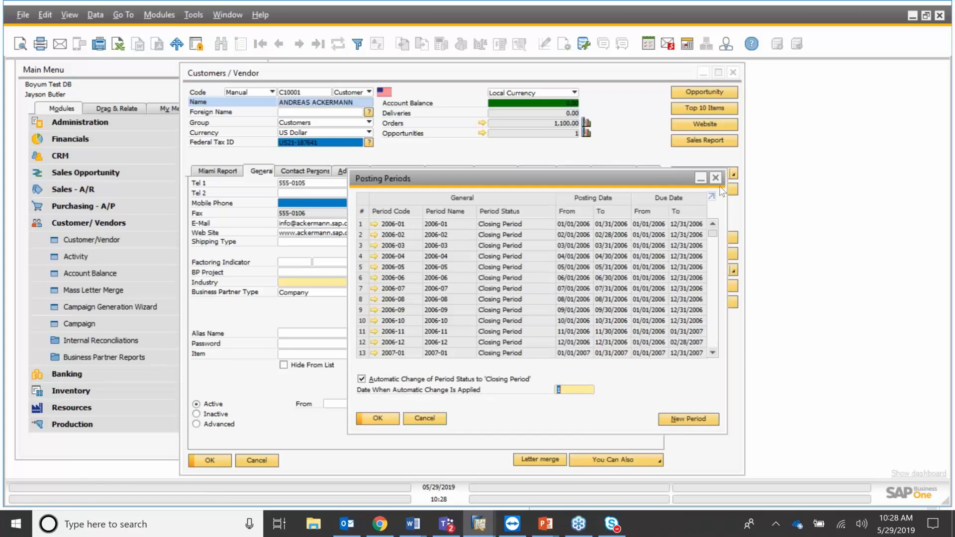
{"action": "left_click", "coordinate": [717, 180]}
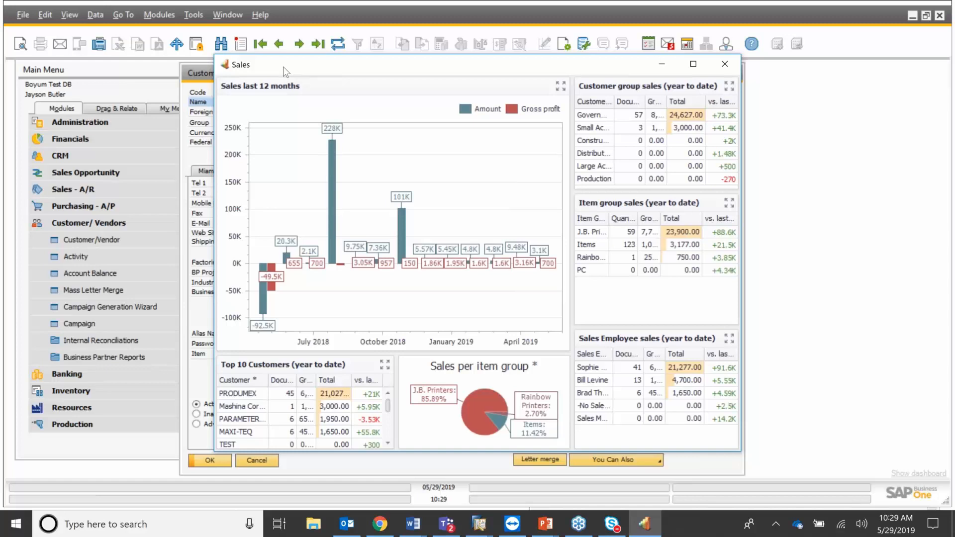
{"action": "left_click_drag", "start_coordinate": [283, 67], "coordinate": [864, 40]}
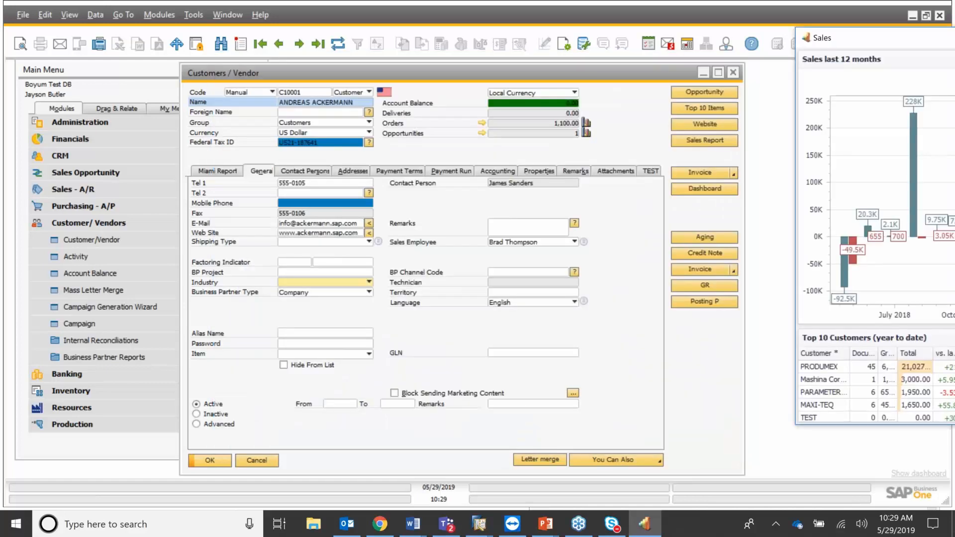
{"action": "left_click", "coordinate": [667, 105]}
{"action": "left_click_drag", "start_coordinate": [668, 105], "coordinate": [425, 48]}
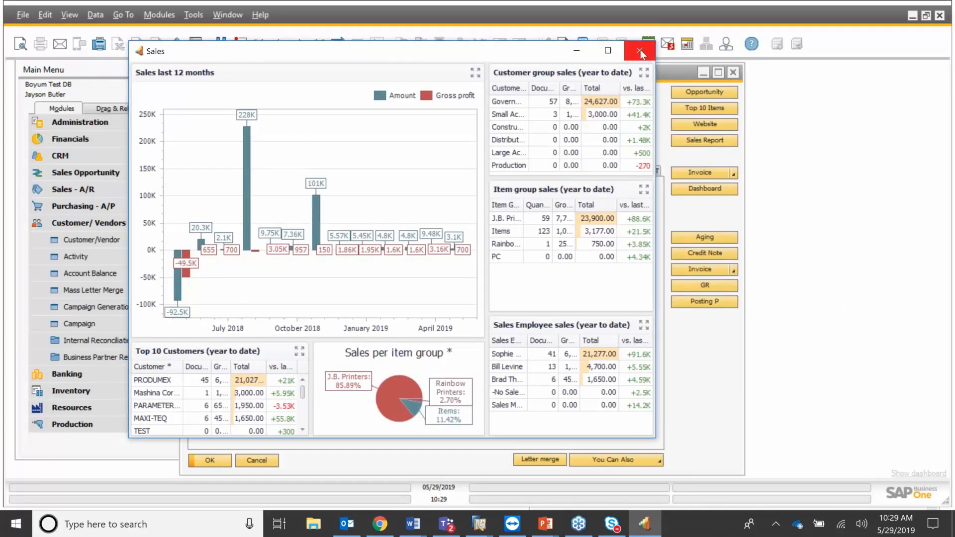
{"action": "left_click", "coordinate": [641, 50]}
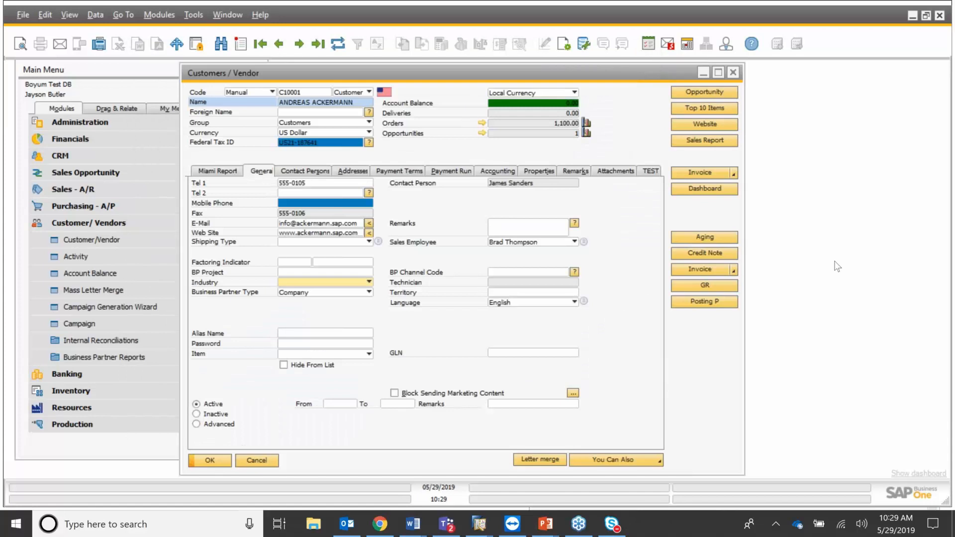
Change the form's right-click menu entry to caption 'Invoice' running the Invoice function, and save.
{"action": "right_click", "coordinate": [688, 332]}
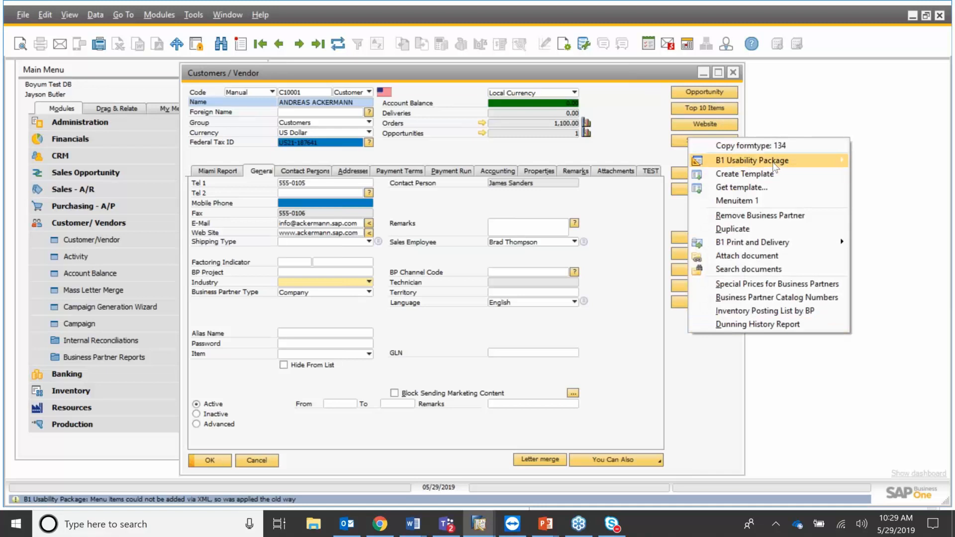
{"action": "mouse_move", "coordinate": [775, 167]}
{"action": "left_click", "coordinate": [581, 309]}
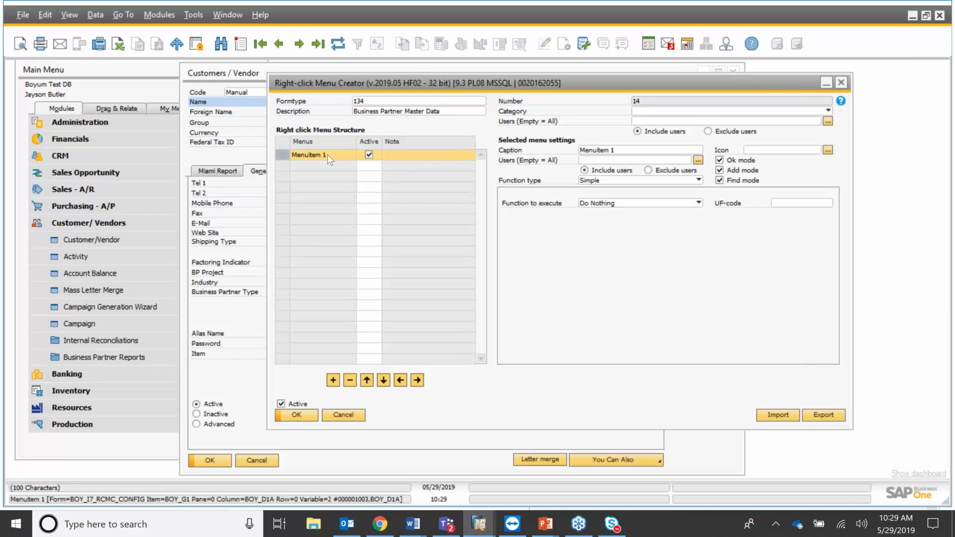
{"action": "left_click", "coordinate": [532, 149]}
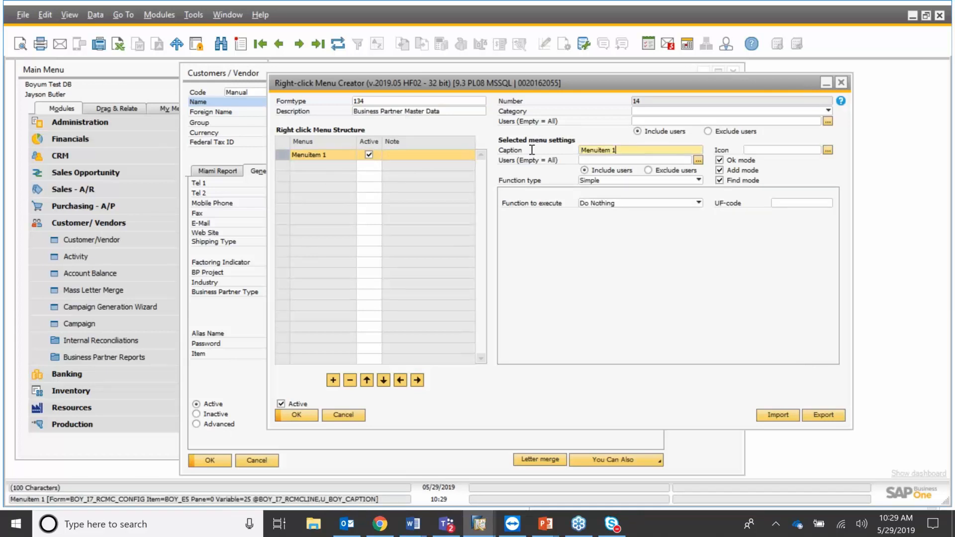
{"action": "key", "text": "ctrl+a"}
{"action": "type", "text": "Invoice"}
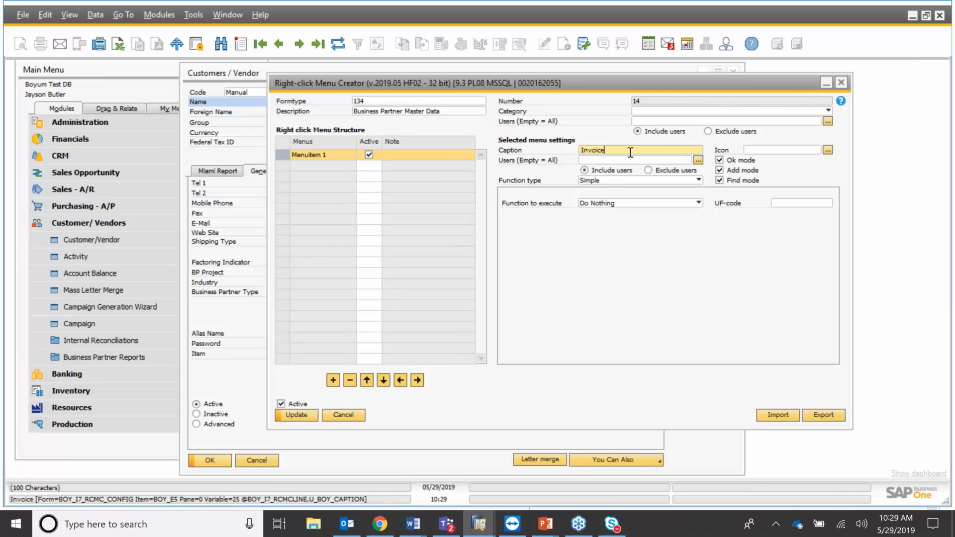
{"action": "left_click", "coordinate": [698, 203]}
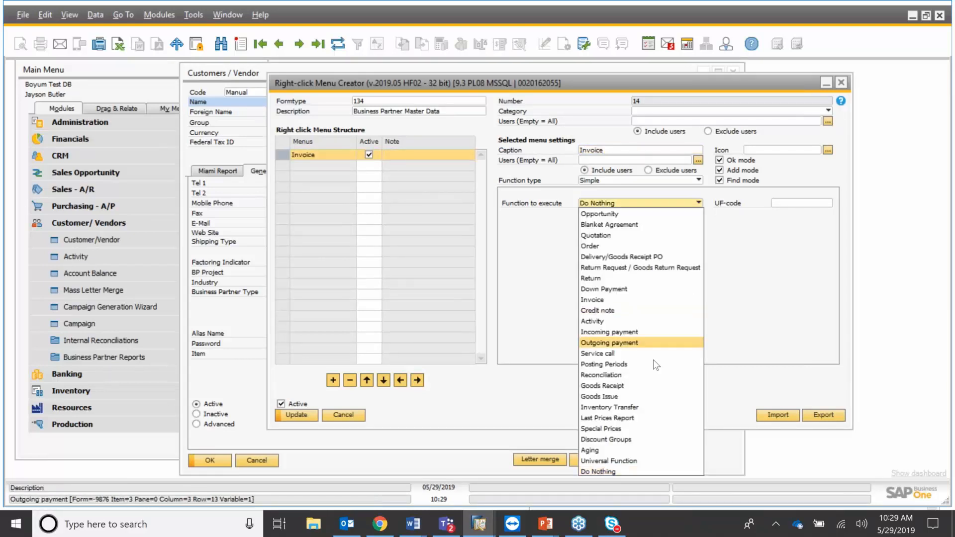
{"action": "left_click", "coordinate": [647, 300]}
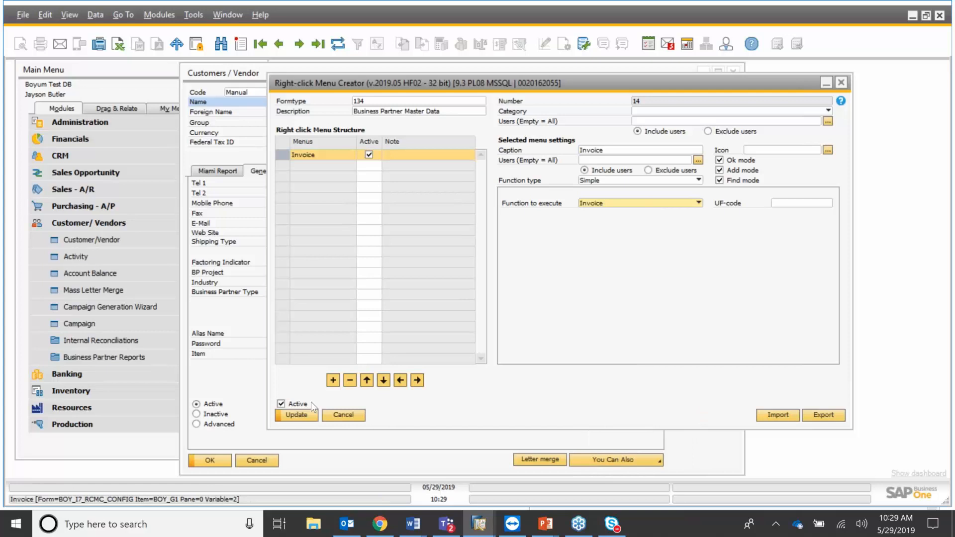
{"action": "left_click", "coordinate": [308, 415]}
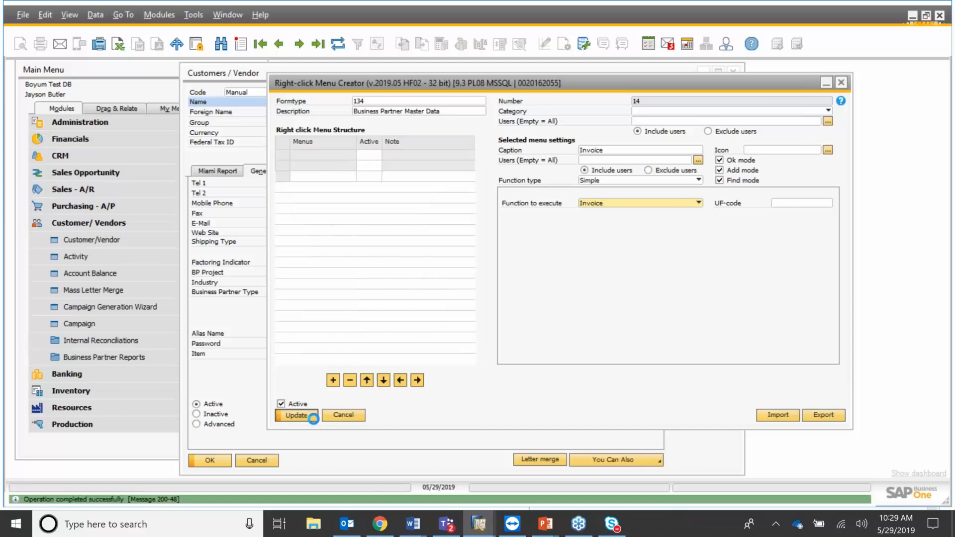
{"action": "left_click", "coordinate": [297, 415]}
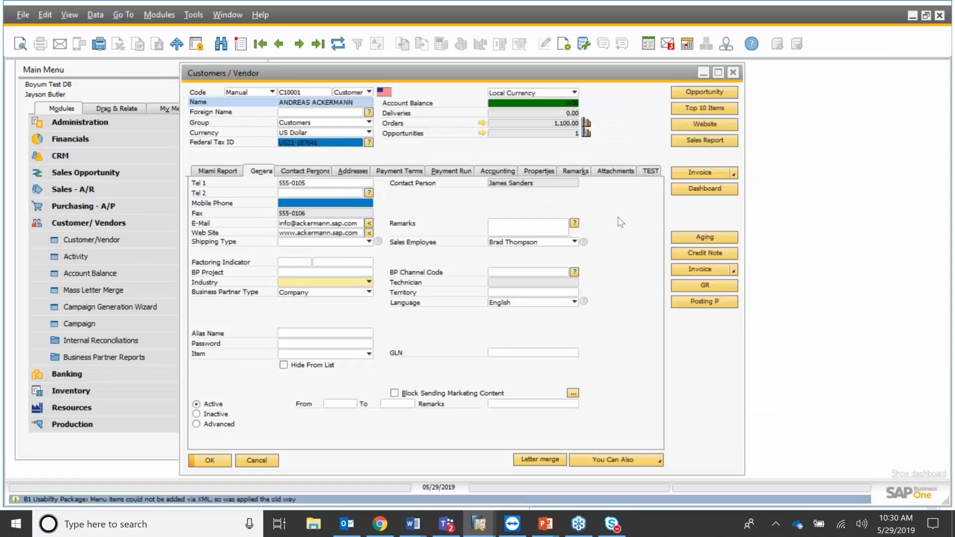
Use the new Invoice right-click entry to open an invoice and accept customer C10001.
{"action": "right_click", "coordinate": [622, 205]}
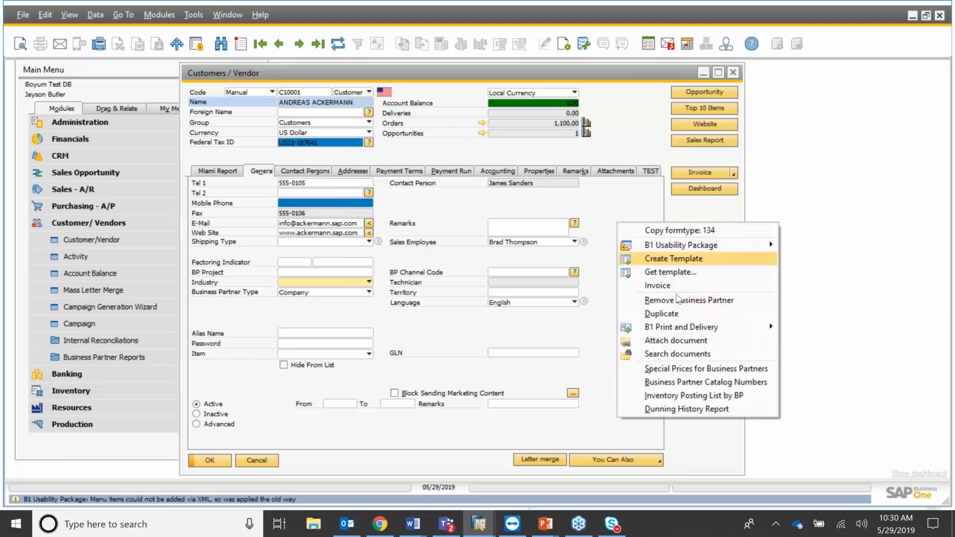
{"action": "left_click", "coordinate": [662, 285]}
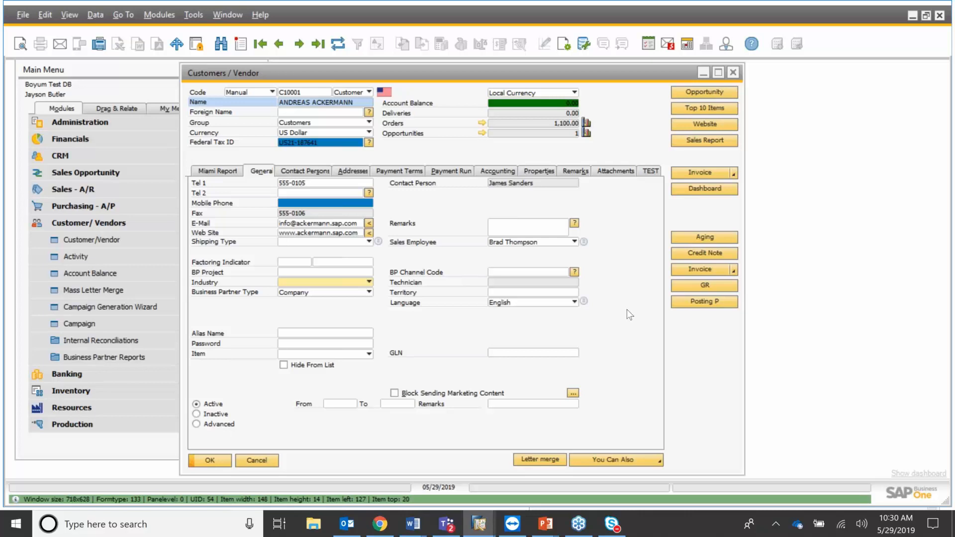
{"action": "key", "text": "F2"}
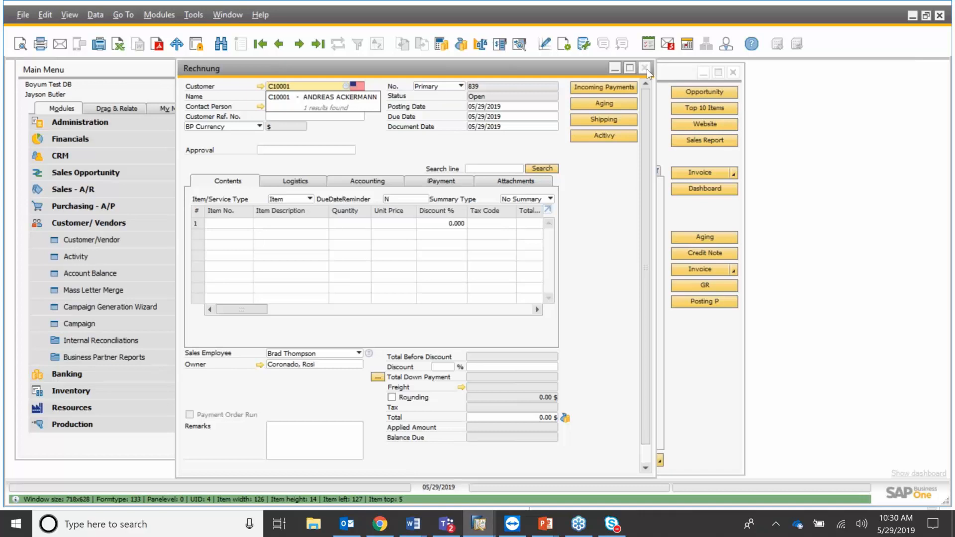
{"action": "key", "text": "Tab"}
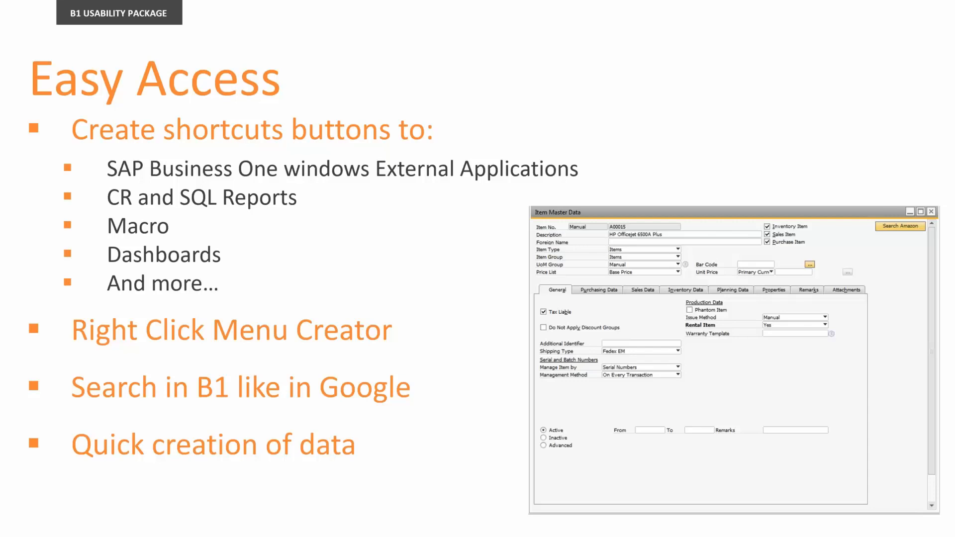
Advance the slideshow from the Easy Access slide to the Automation slide.
{"action": "key", "text": "Right"}
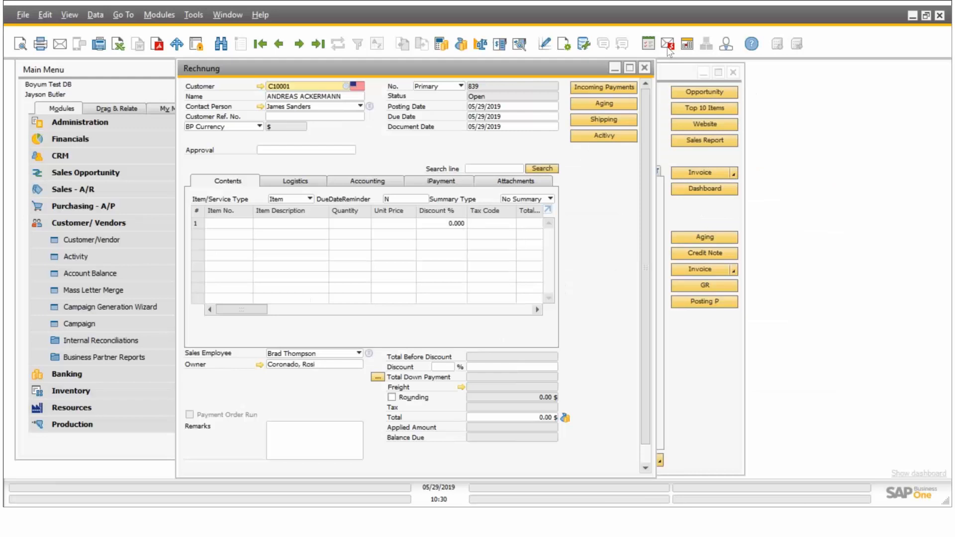
Discard the unsaved invoice without saving and close the customer record.
{"action": "left_click", "coordinate": [645, 68]}
{"action": "left_click", "coordinate": [425, 299]}
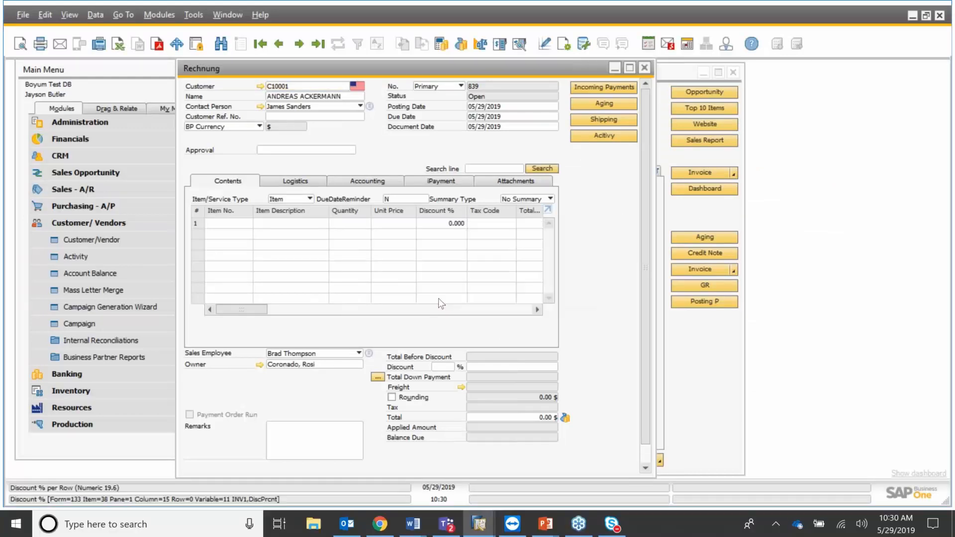
{"action": "left_click", "coordinate": [734, 73]}
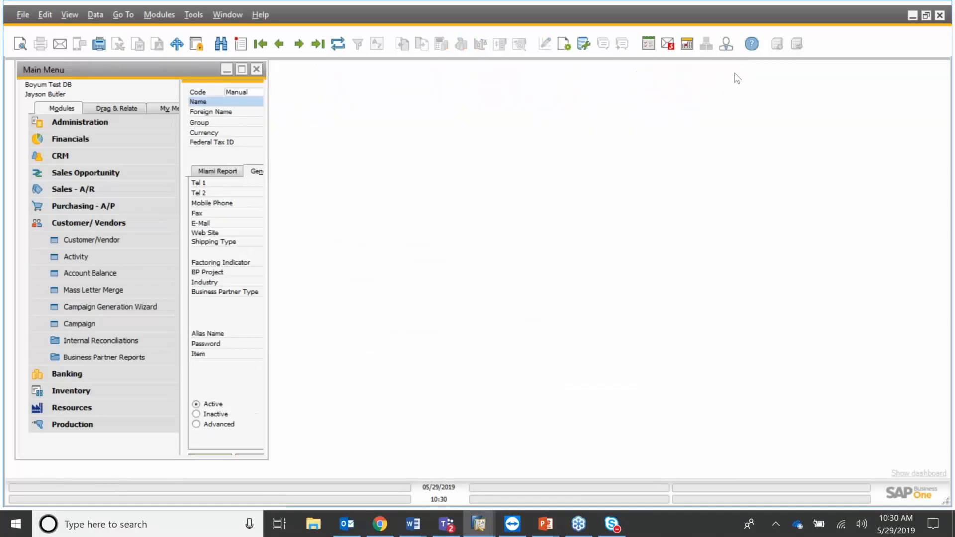
From Purchasing - A/P, load the latest A/P invoice and page back to invoice 481.
{"action": "left_click", "coordinate": [82, 225]}
{"action": "left_click", "coordinate": [91, 208]}
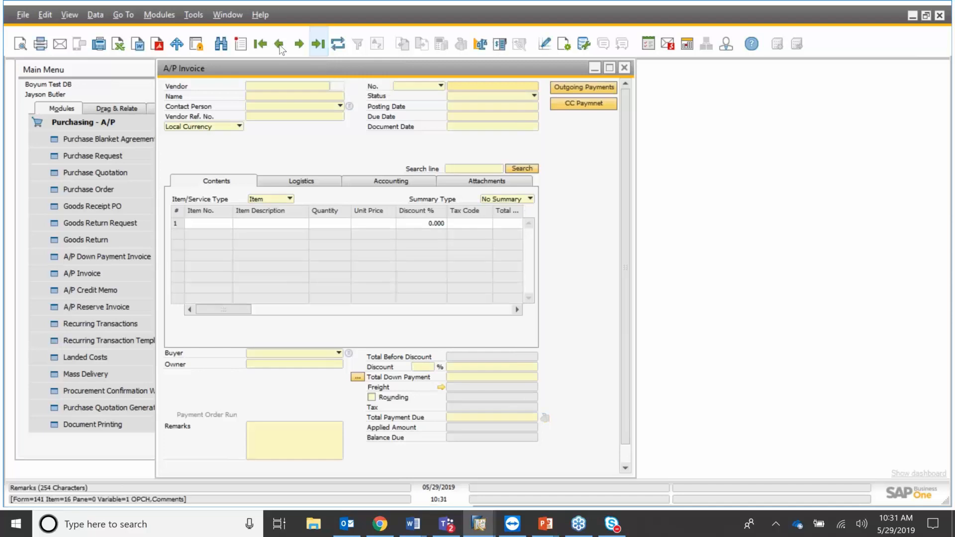
{"action": "left_click", "coordinate": [279, 45]}
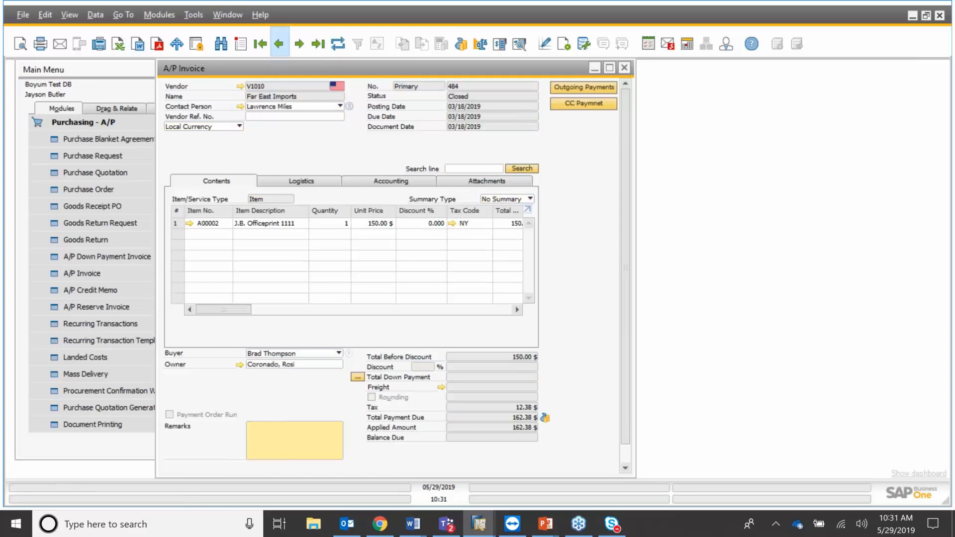
{"action": "left_click", "coordinate": [280, 45]}
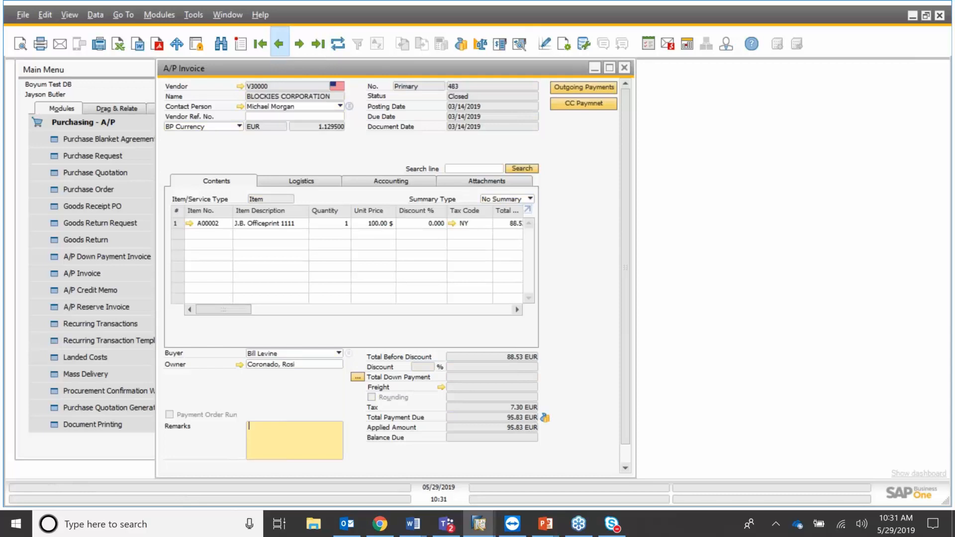
{"action": "left_click", "coordinate": [280, 44]}
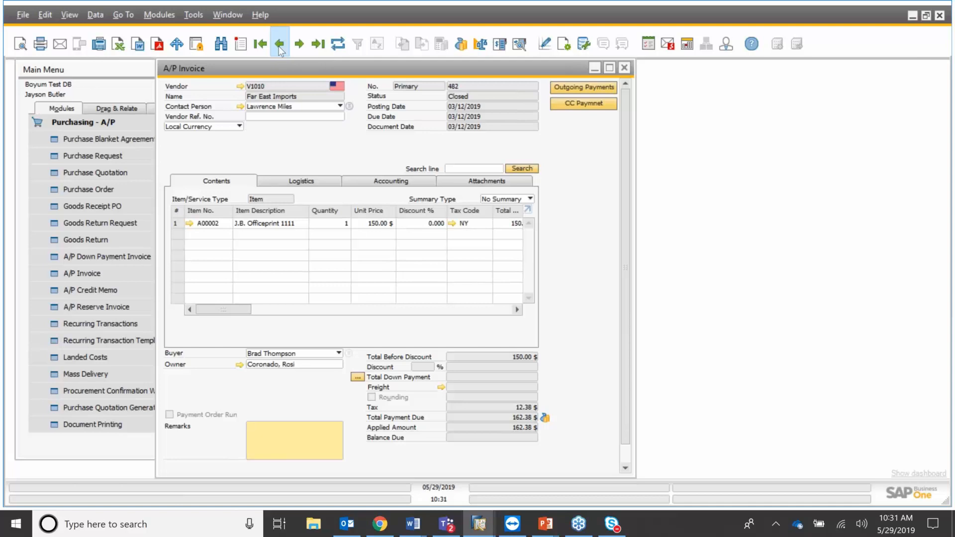
{"action": "left_click", "coordinate": [278, 45]}
Go back to A/P invoice 480 and pay its 216.50 $ by bank transfer, creating outgoing payment 317.
{"action": "left_click", "coordinate": [280, 44]}
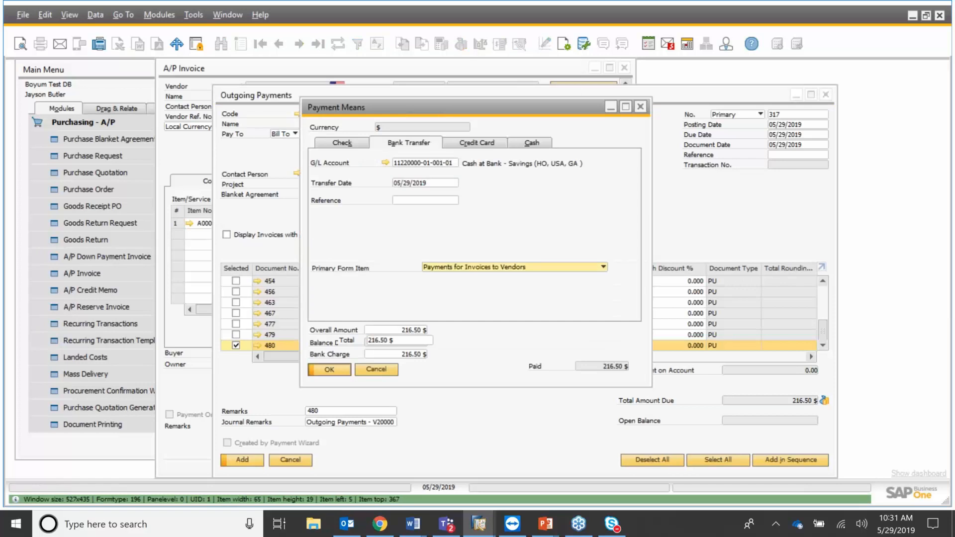
{"action": "left_click", "coordinate": [329, 370]}
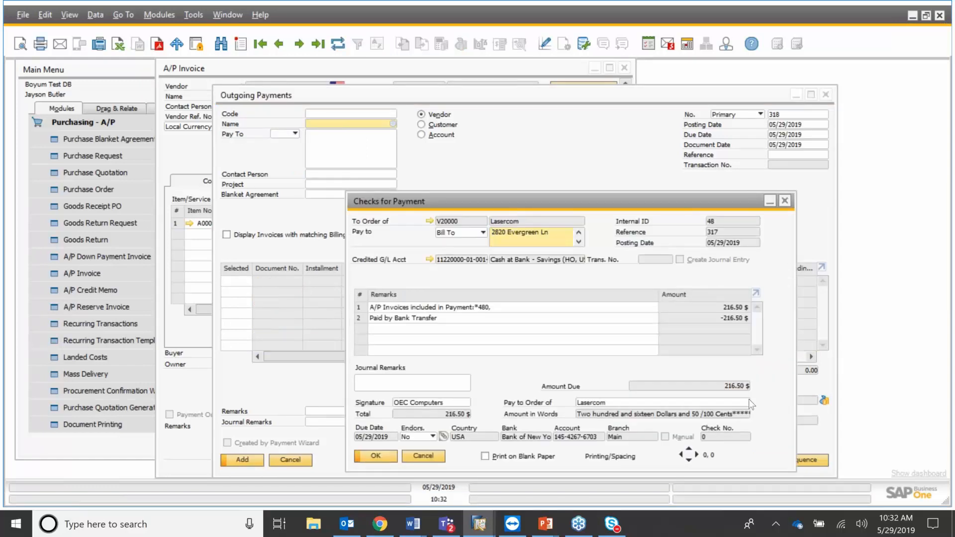
Close the Checks for Payment and A/P invoice windows, then start new sales order 1091 from Sales - A/R.
{"action": "left_click", "coordinate": [788, 201]}
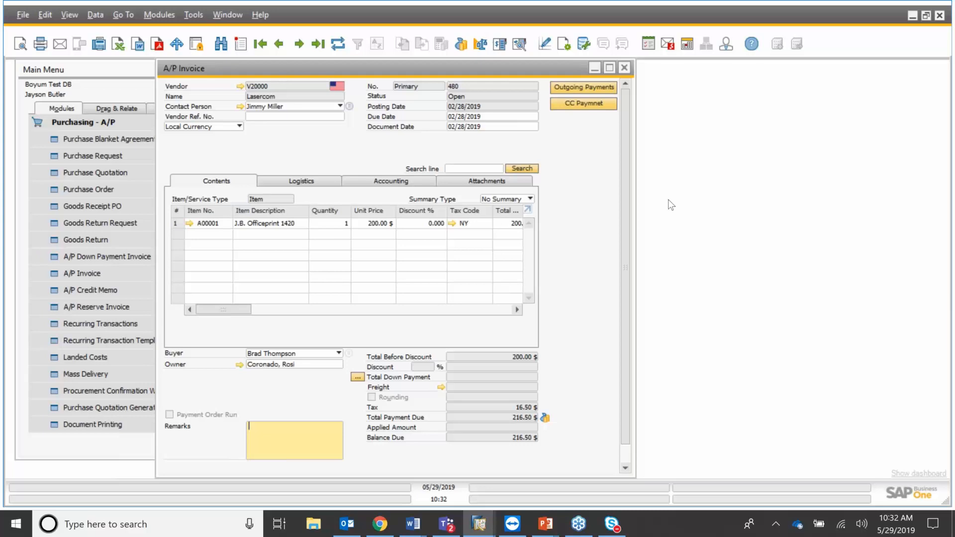
{"action": "left_click", "coordinate": [626, 69]}
{"action": "left_click", "coordinate": [124, 196]}
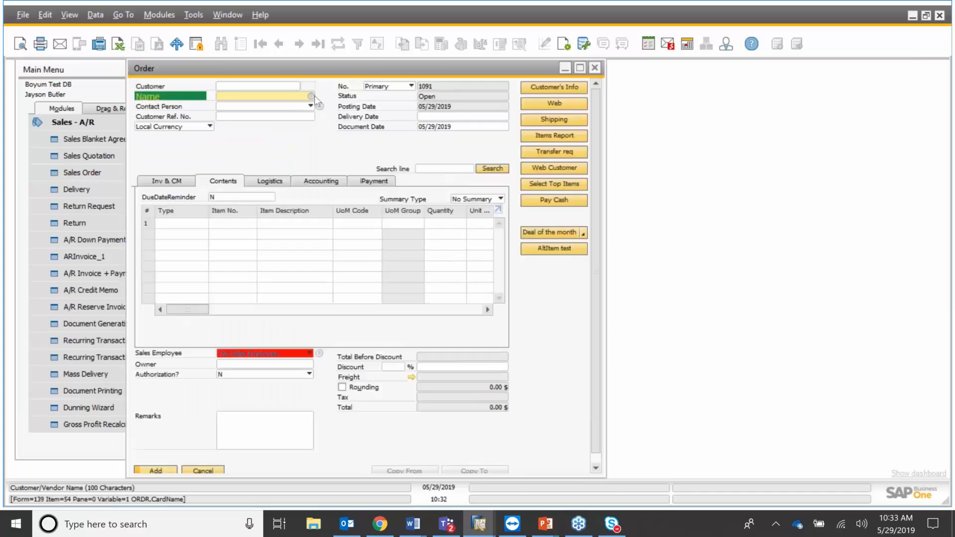
Set PRODUMEX as the sales order's customer from the business partner list.
{"action": "key", "text": "Tab"}
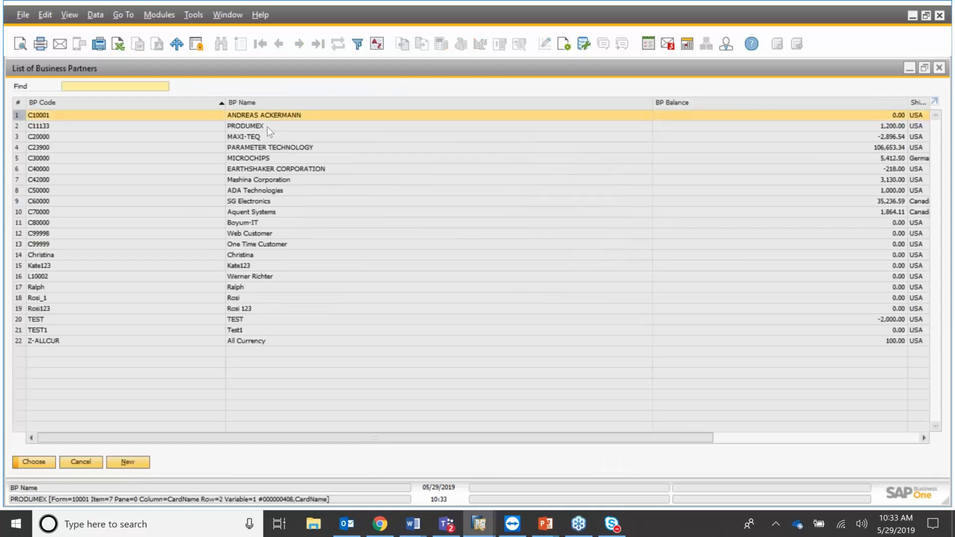
{"action": "left_click", "coordinate": [267, 126]}
{"action": "key", "text": "Return"}
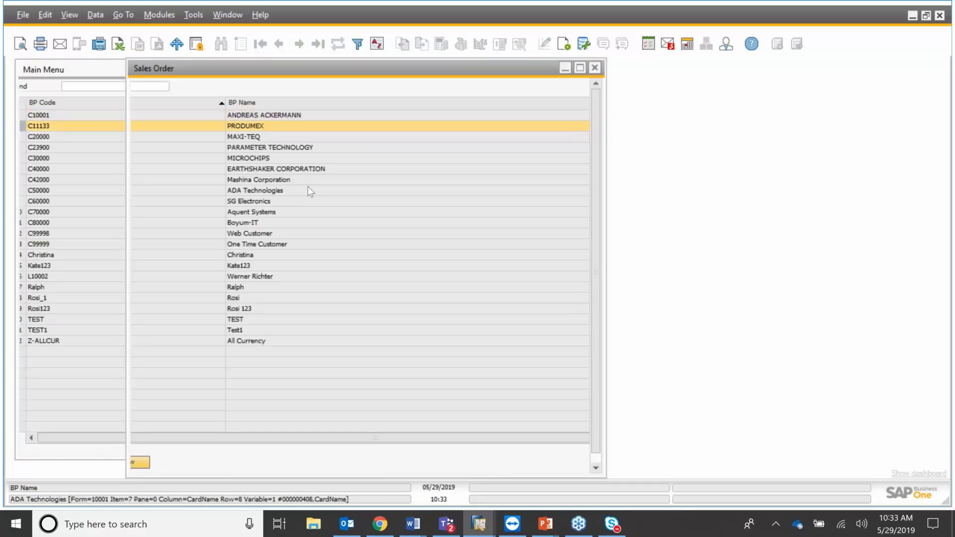
Add items A00001, A00002 and A00003 to the order from the List of Items.
{"action": "left_click", "coordinate": [243, 225]}
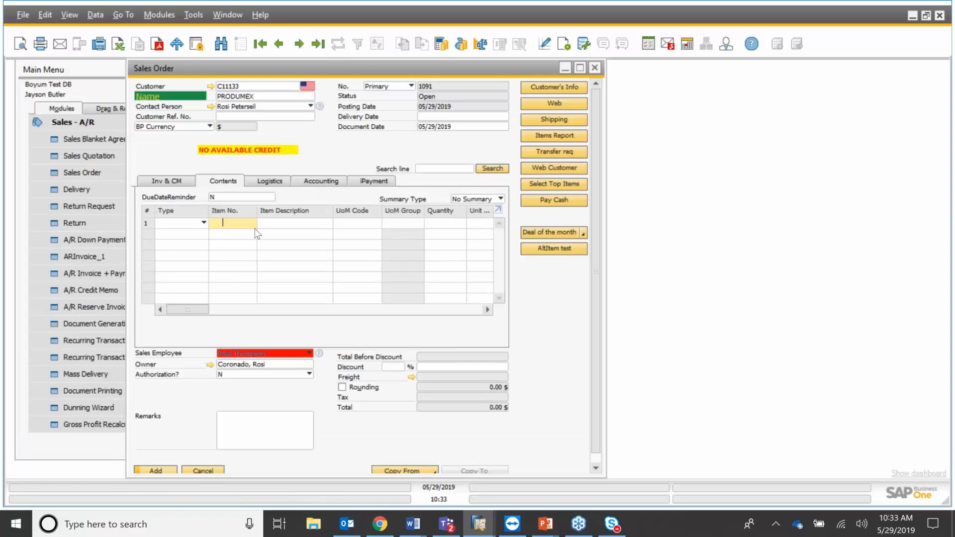
{"action": "key", "text": "Tab"}
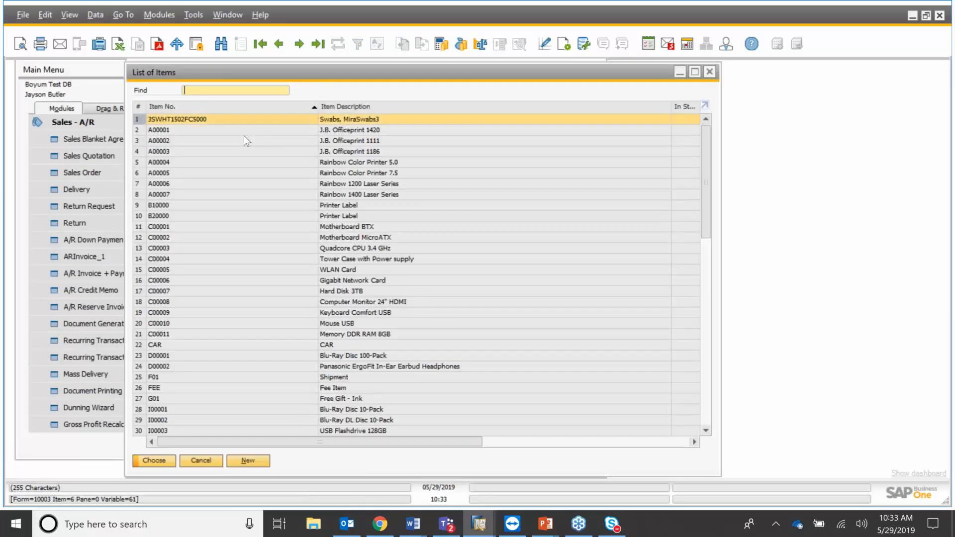
{"action": "left_click", "coordinate": [244, 136]}
{"action": "left_click", "coordinate": [244, 133]}
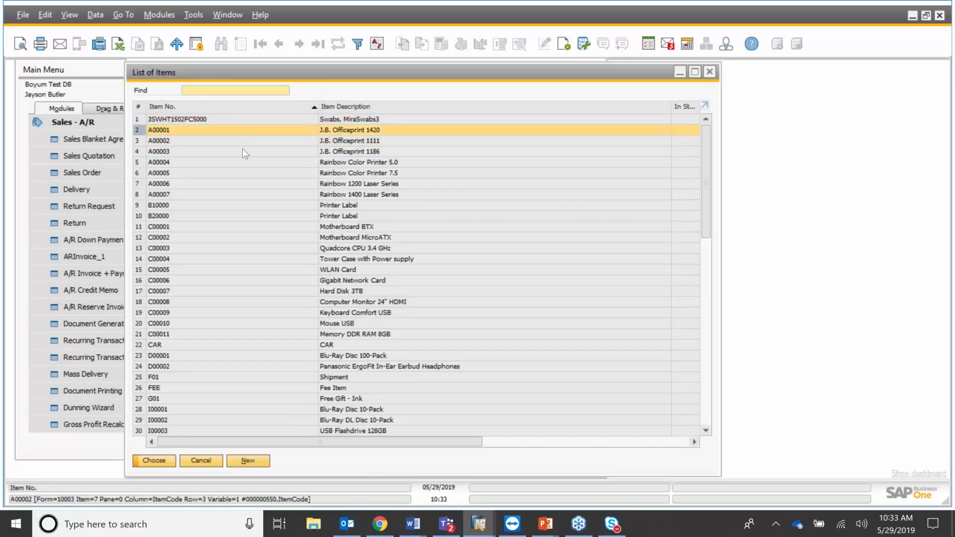
{"action": "left_click", "coordinate": [243, 145], "text": "ctrl"}
{"action": "left_click", "coordinate": [241, 160], "text": "ctrl"}
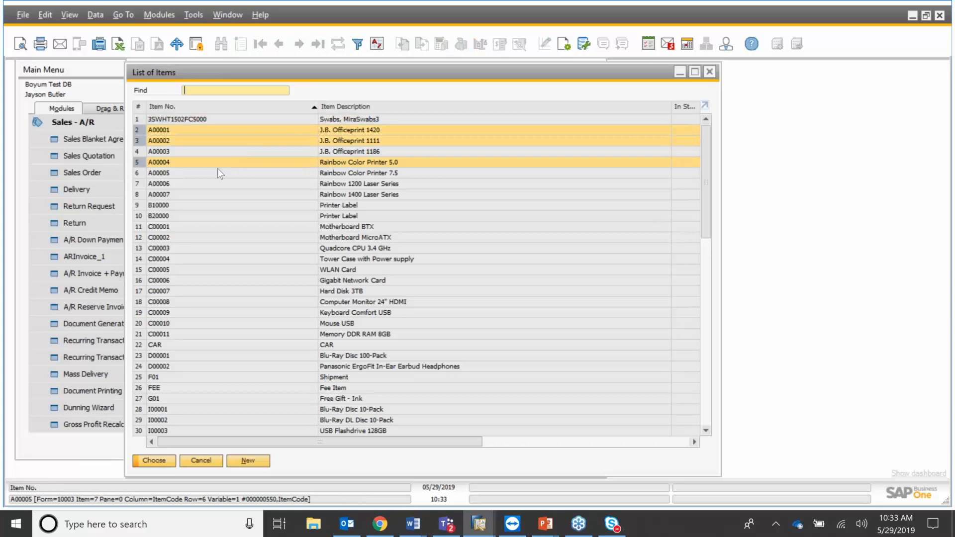
{"action": "left_click", "coordinate": [217, 151]}
{"action": "left_click", "coordinate": [216, 142], "text": "ctrl"}
{"action": "left_click", "coordinate": [217, 132], "text": "ctrl"}
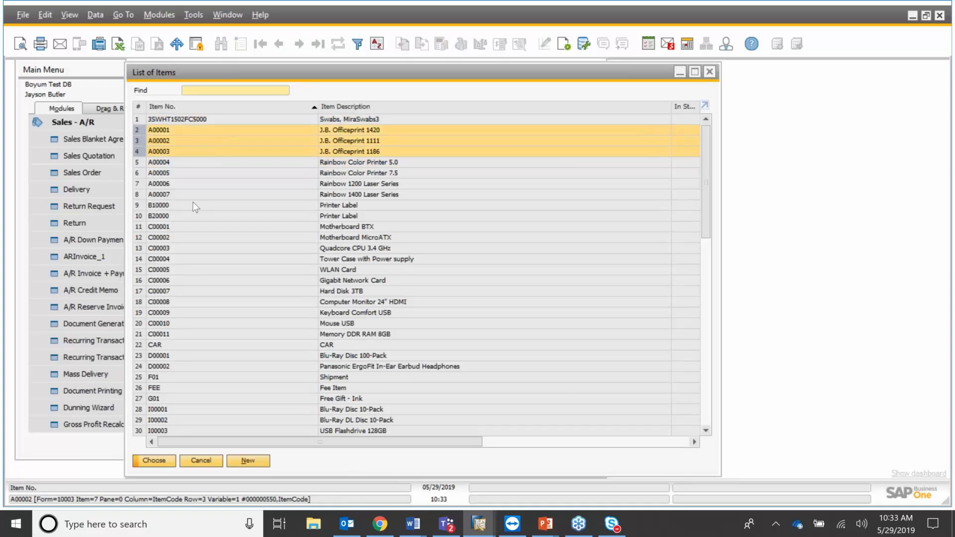
{"action": "key", "text": "Return"}
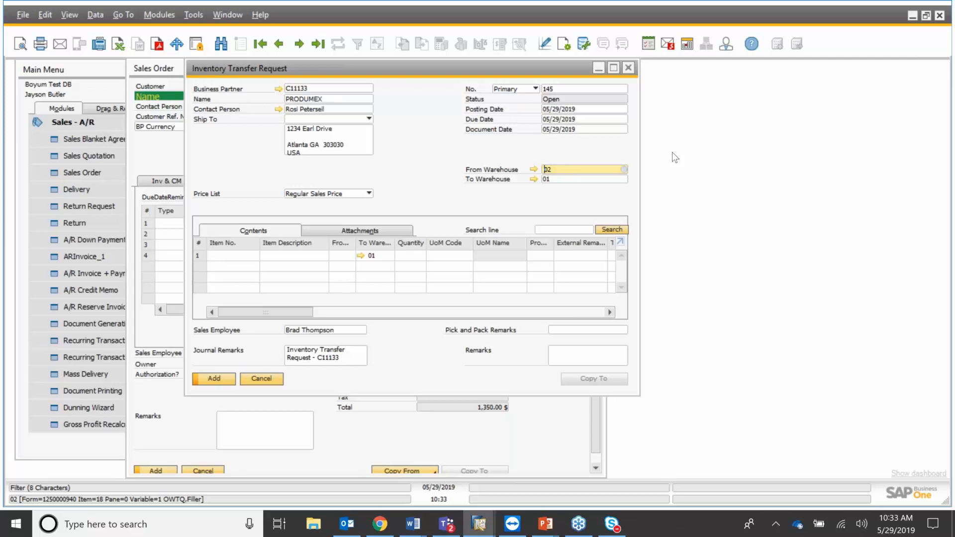
Close Inventory Transfer Request 145 unsaved and return to PRODUMEX sales order 1091.
{"action": "left_click", "coordinate": [58, 124]}
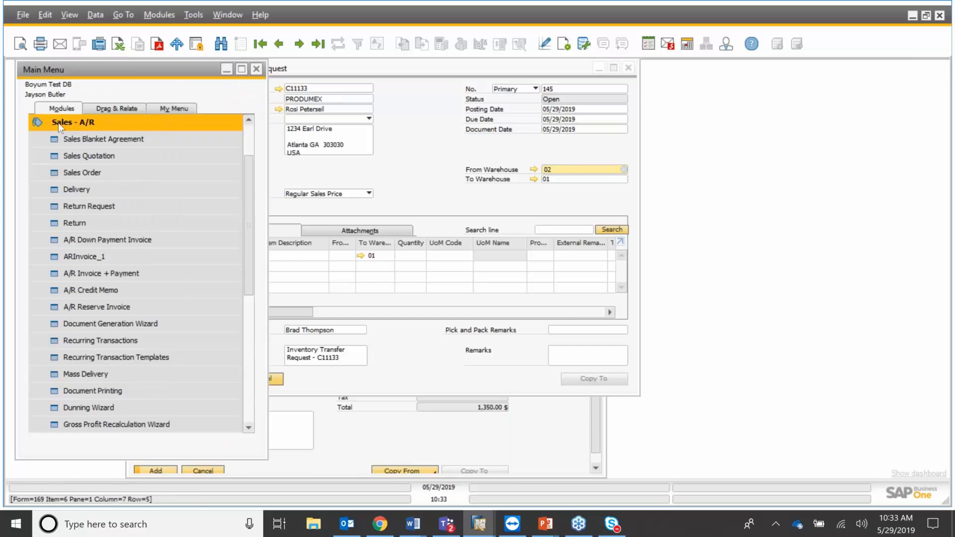
{"action": "left_click", "coordinate": [58, 123]}
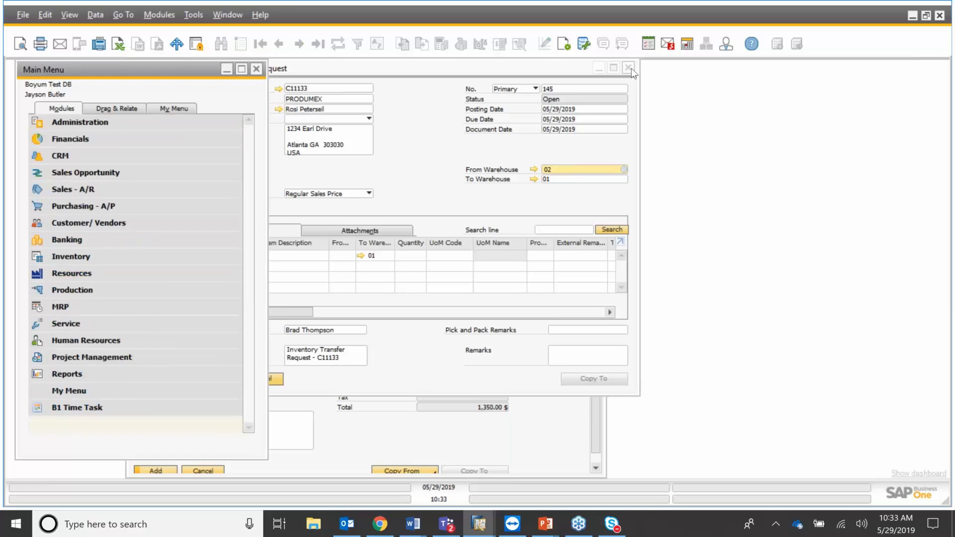
{"action": "left_click", "coordinate": [629, 68]}
{"action": "left_click", "coordinate": [629, 68]}
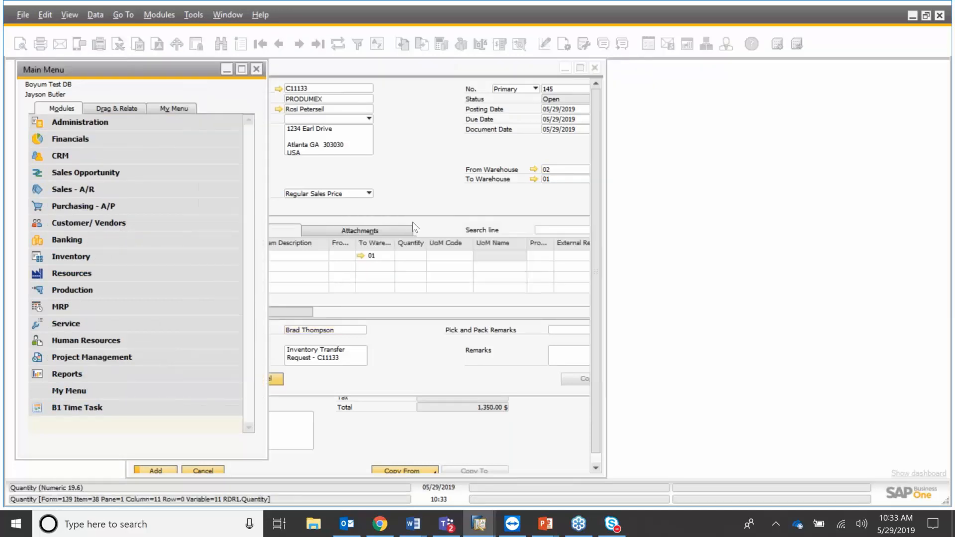
{"action": "left_click", "coordinate": [478, 152]}
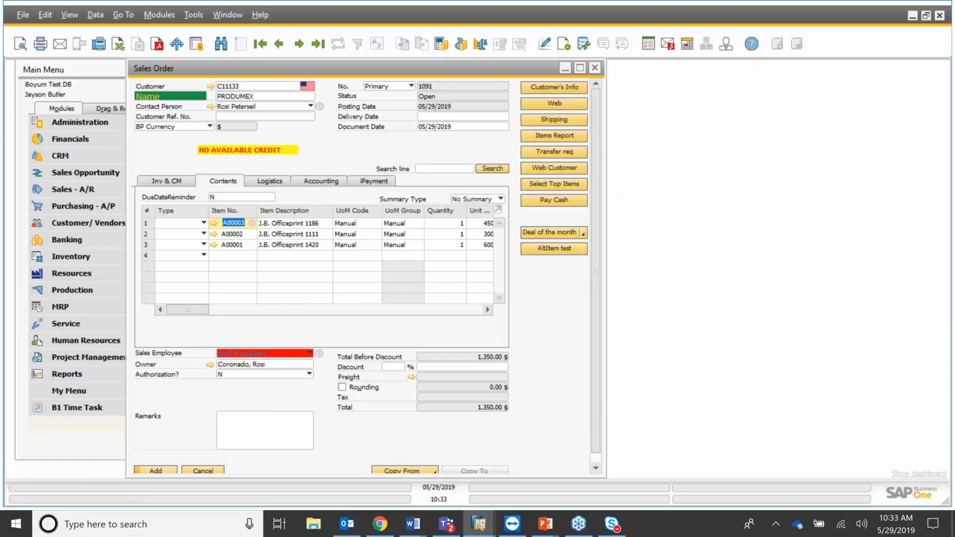
Add and remove a Shipment line, enter 12 as the J.B. Officeprint 1111 quantity, and re-add Shipment.
{"action": "left_click_drag", "start_coordinate": [606, 93], "coordinate": [570, 93]}
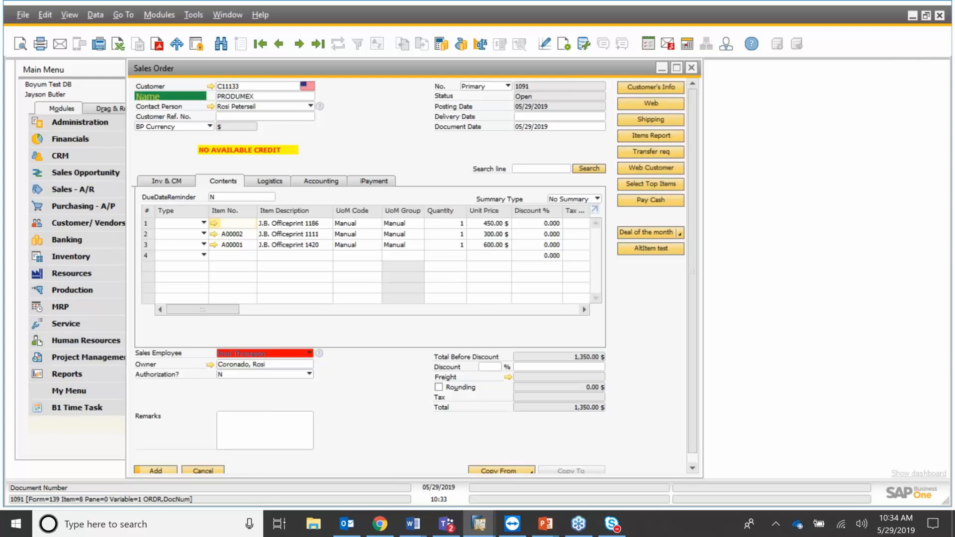
{"action": "left_click", "coordinate": [654, 121]}
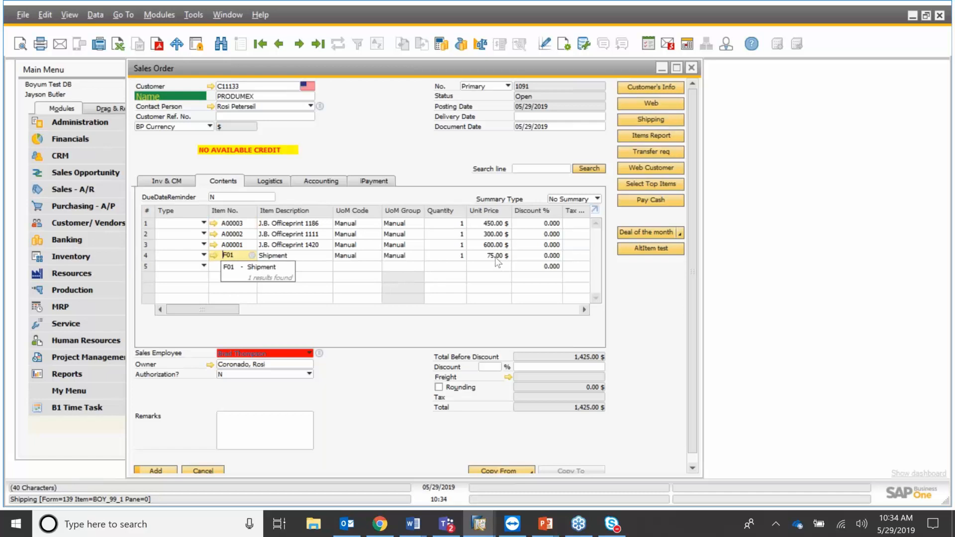
{"action": "right_click", "coordinate": [148, 256]}
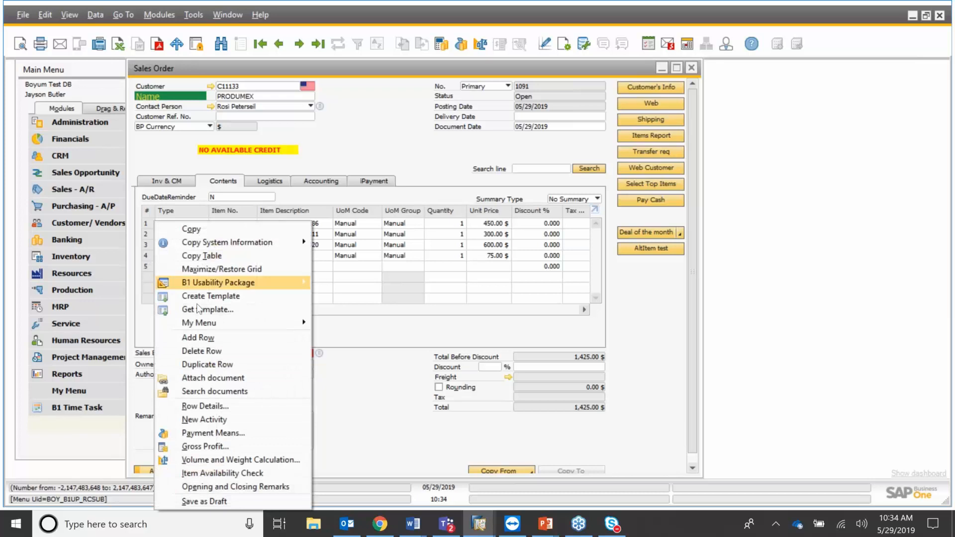
{"action": "left_click", "coordinate": [223, 352]}
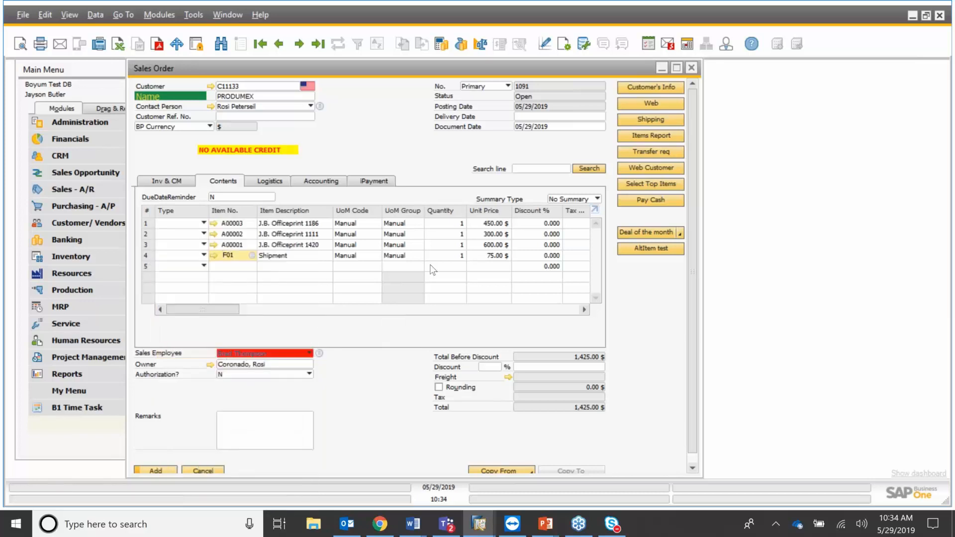
{"action": "left_click", "coordinate": [460, 238]}
{"action": "type", "text": "12"}
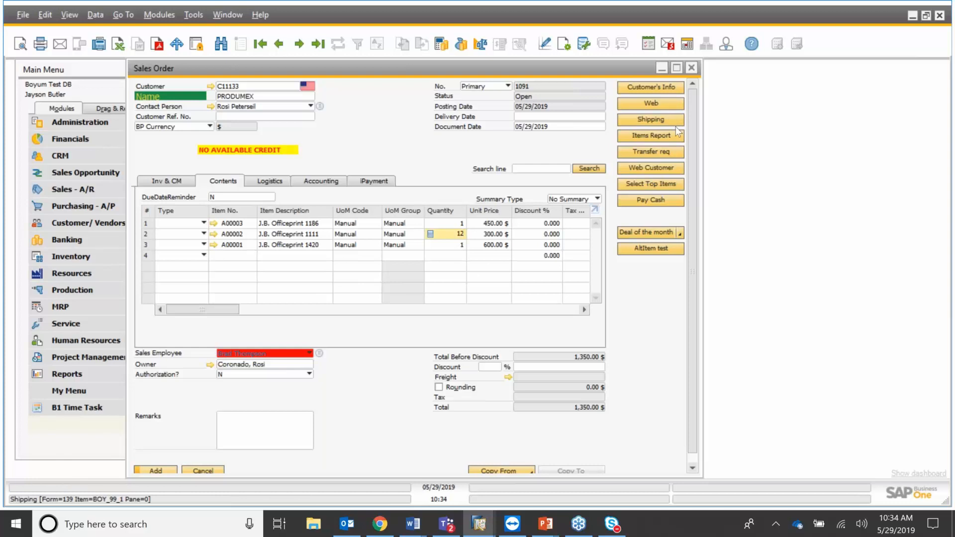
{"action": "left_click", "coordinate": [652, 121]}
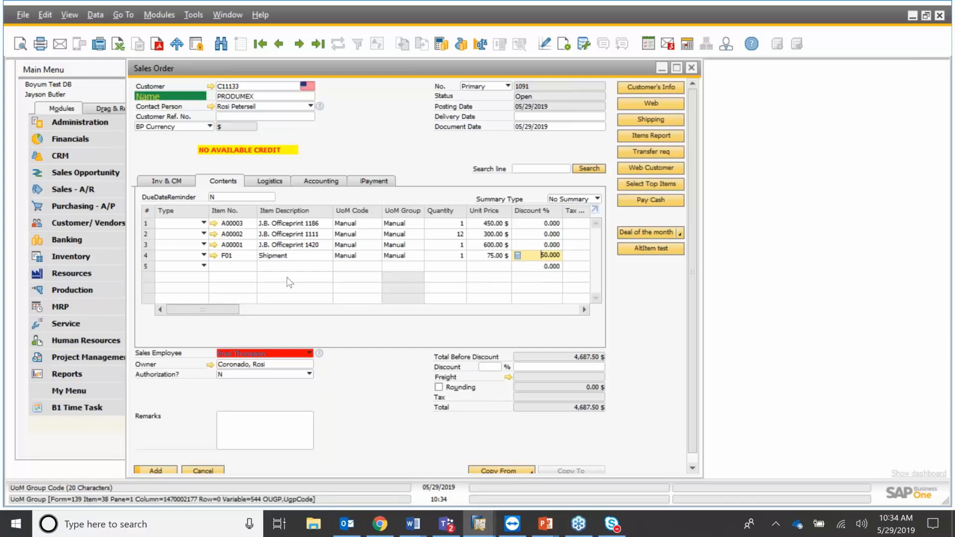
Delete the Shipment line, change the quantity to 20, and re-add Shipment at 75.00 with 100% discount.
{"action": "left_click", "coordinate": [147, 255]}
{"action": "left_click", "coordinate": [148, 254]}
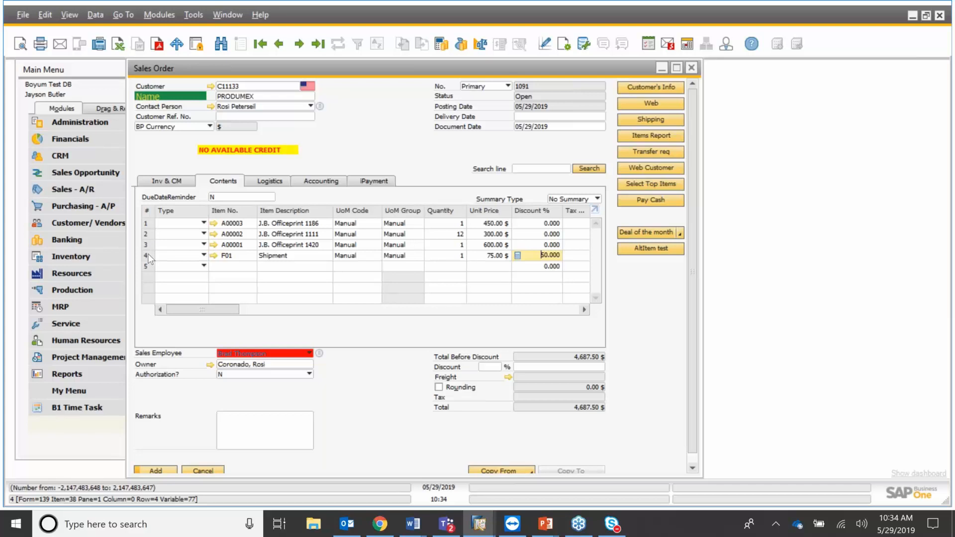
{"action": "left_click", "coordinate": [147, 255]}
{"action": "right_click", "coordinate": [147, 254]}
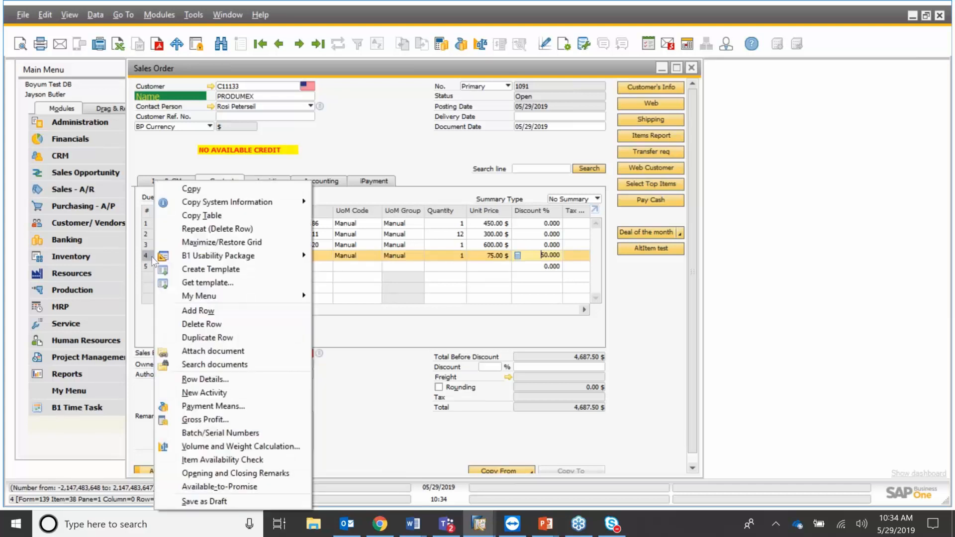
{"action": "left_click", "coordinate": [242, 324]}
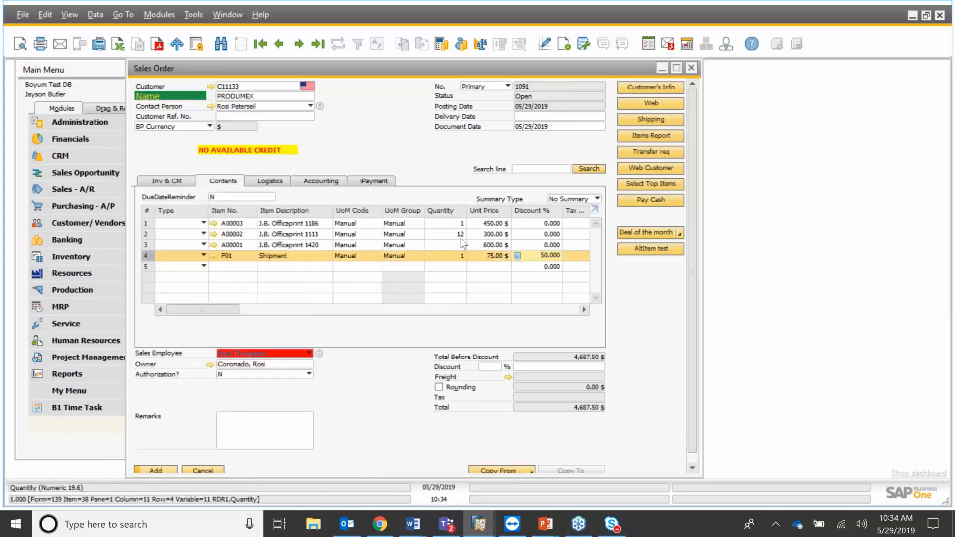
{"action": "type", "text": "20"}
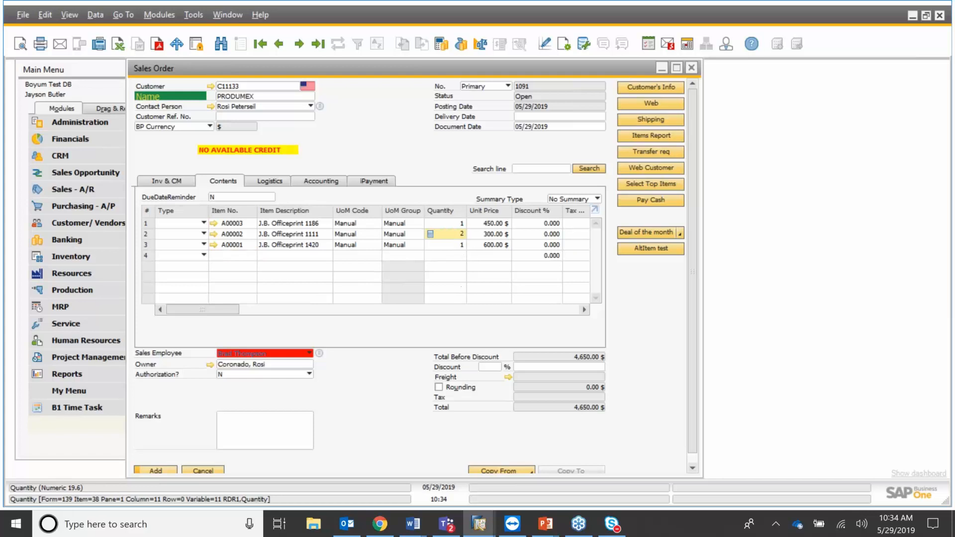
{"action": "left_click", "coordinate": [651, 120]}
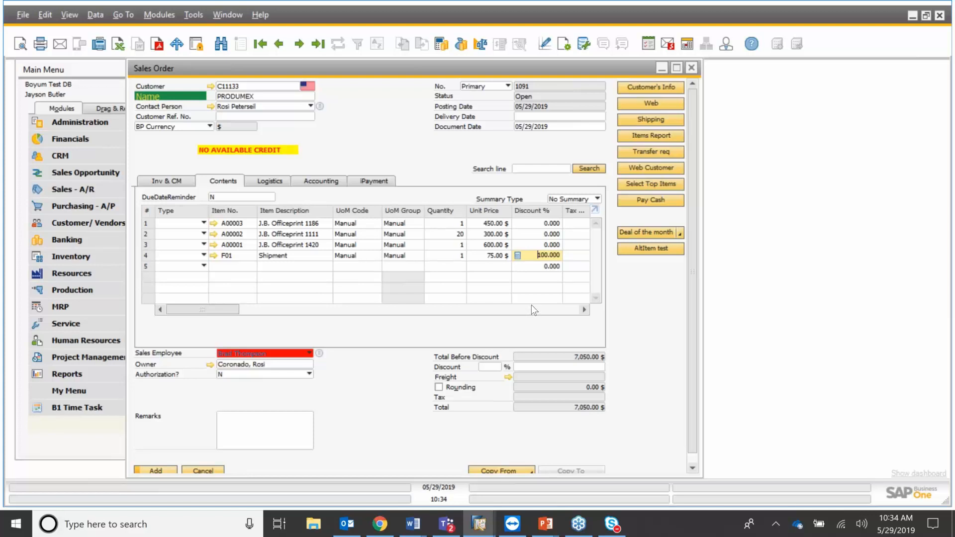
Via Select Top Items, add TEST10 ×3, D00001 ×5 and I00001 ×7 to order 1091.
{"action": "left_click", "coordinate": [656, 185]}
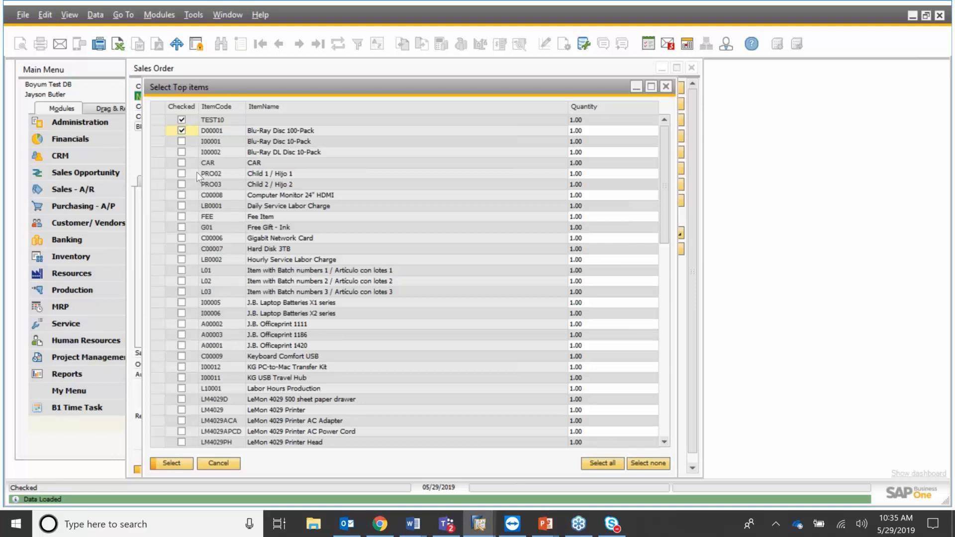
{"action": "left_click", "coordinate": [182, 142]}
{"action": "left_click", "coordinate": [583, 120]}
{"action": "type", "text": "3"}
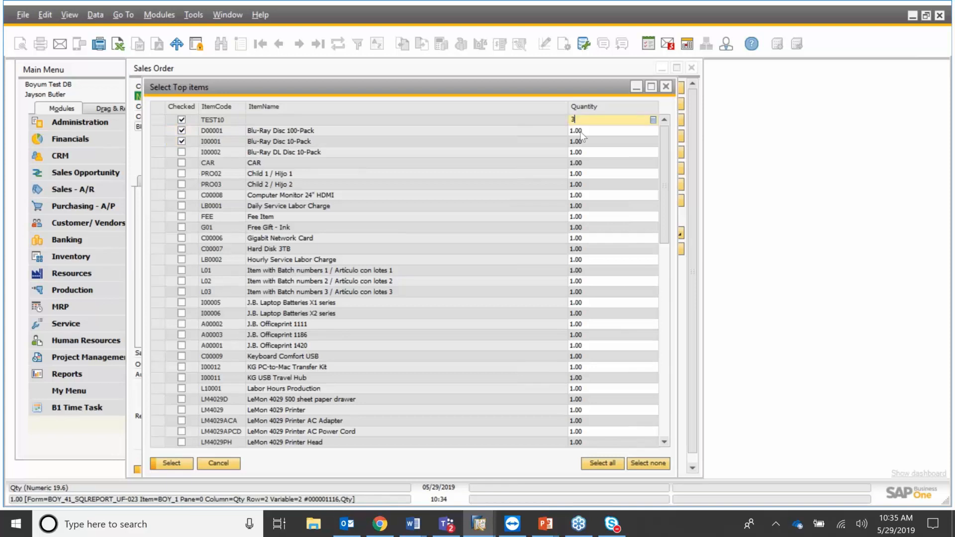
{"action": "key", "text": "Down"}
{"action": "type", "text": "5"}
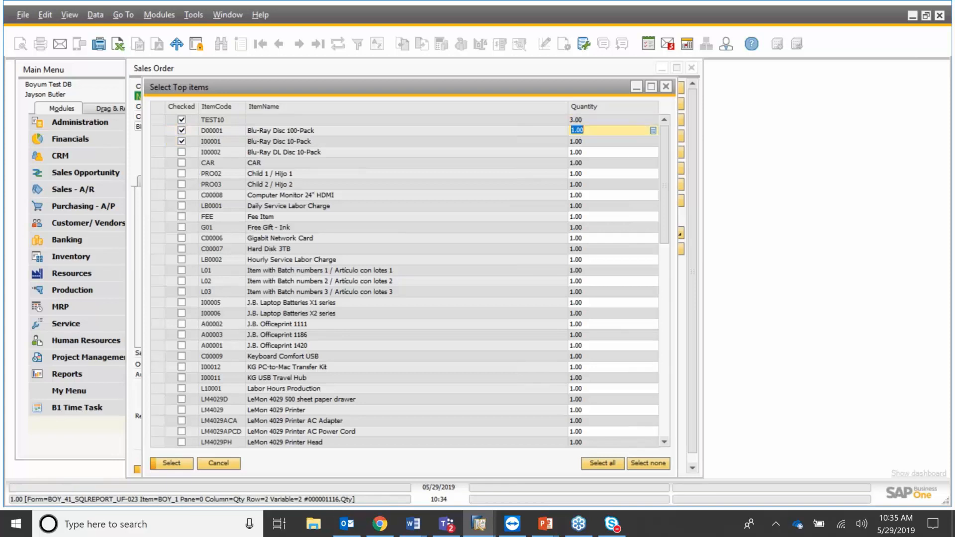
{"action": "key", "text": "Down"}
{"action": "type", "text": "7"}
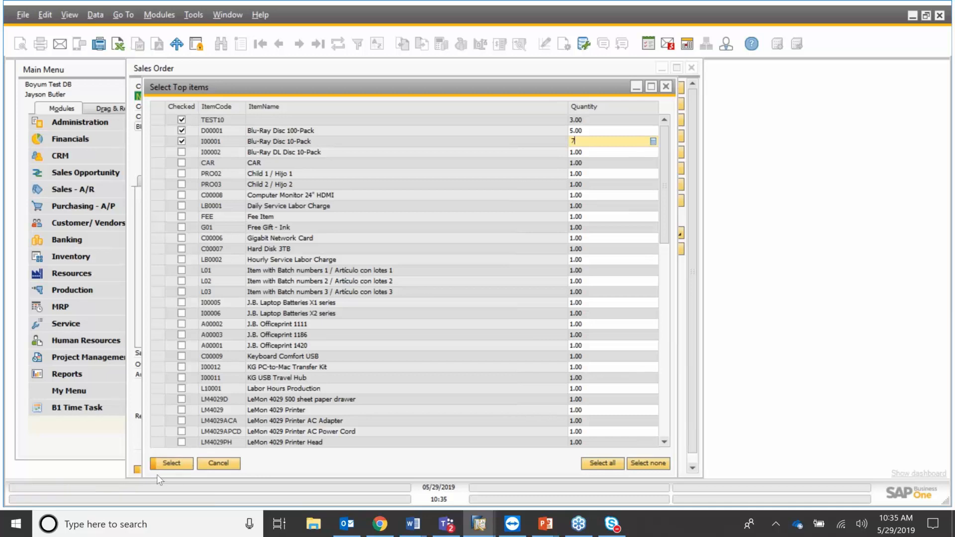
{"action": "key", "text": "Return"}
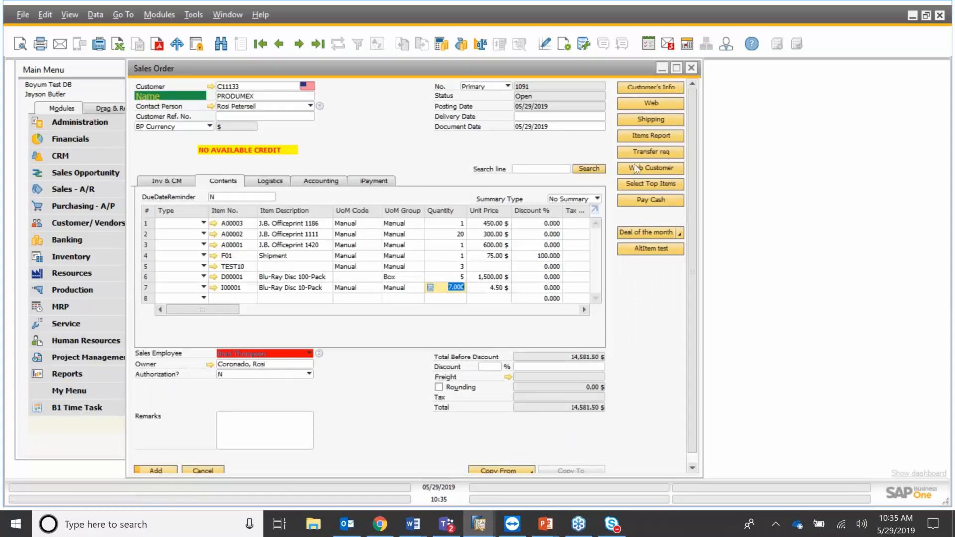
Add the Deal of the month and Printer and Paper item bundles to order 1091, then search the lines.
{"action": "left_click", "coordinate": [681, 232]}
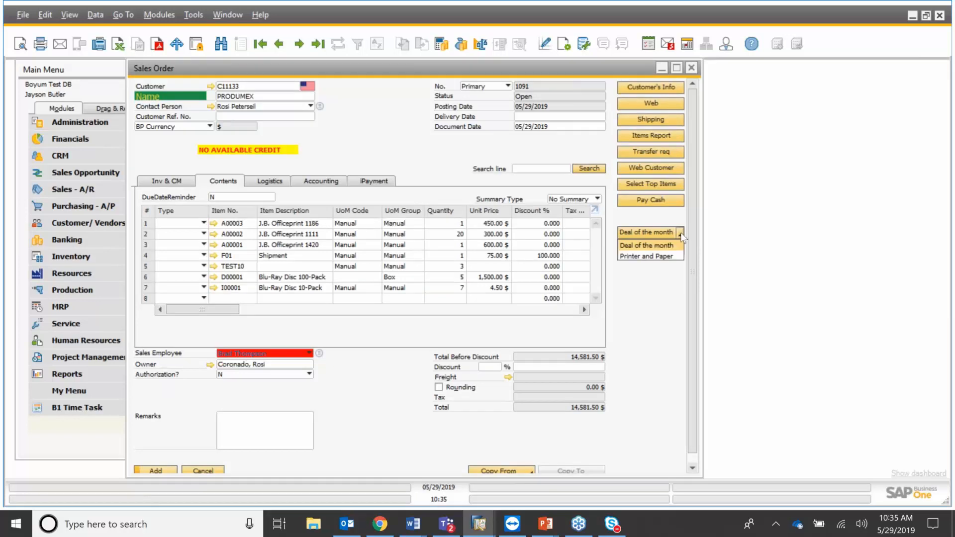
{"action": "left_click", "coordinate": [674, 246]}
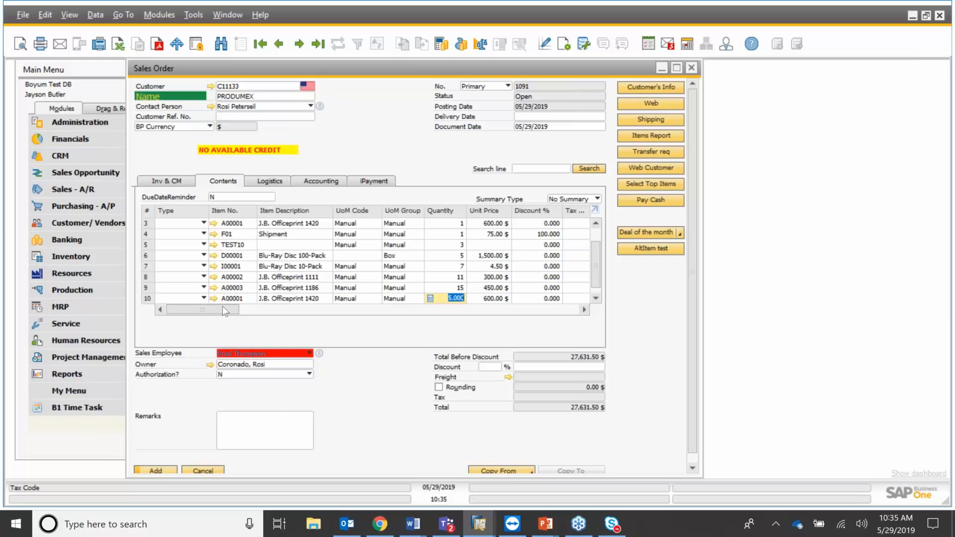
{"action": "left_click", "coordinate": [681, 234]}
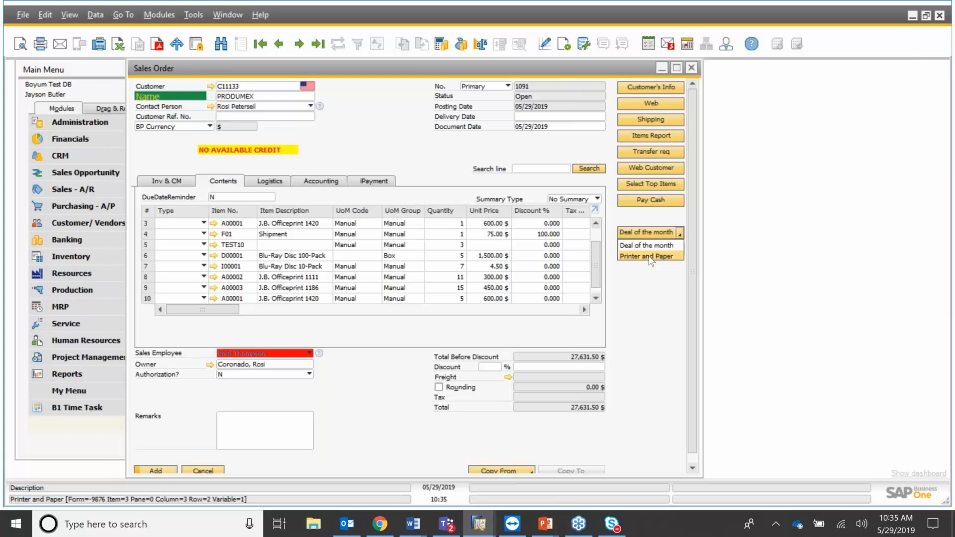
{"action": "left_click", "coordinate": [647, 256]}
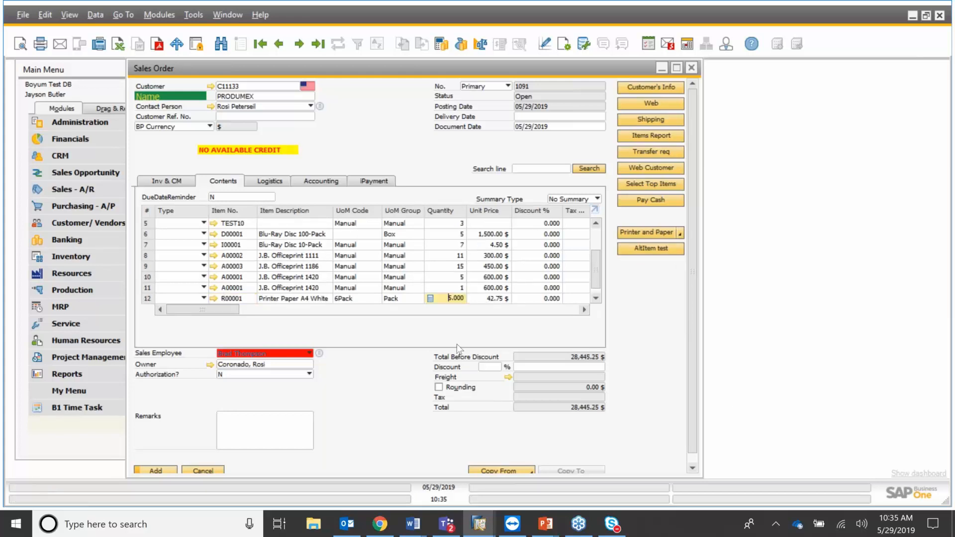
{"action": "left_click", "coordinate": [541, 169]}
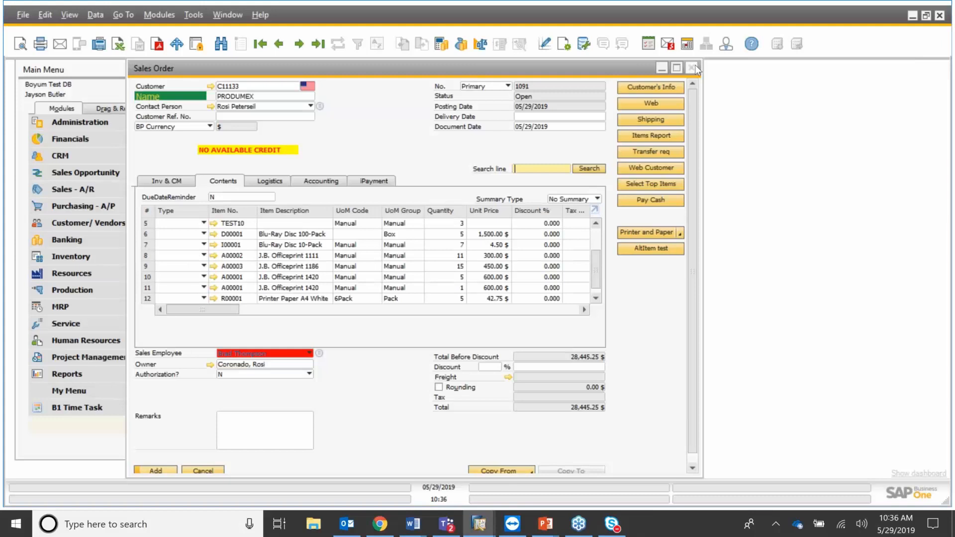
Close the sales order without saving and start a new A/P Invoice from Purchasing - A/P.
{"action": "left_click", "coordinate": [693, 67]}
{"action": "left_click", "coordinate": [437, 300]}
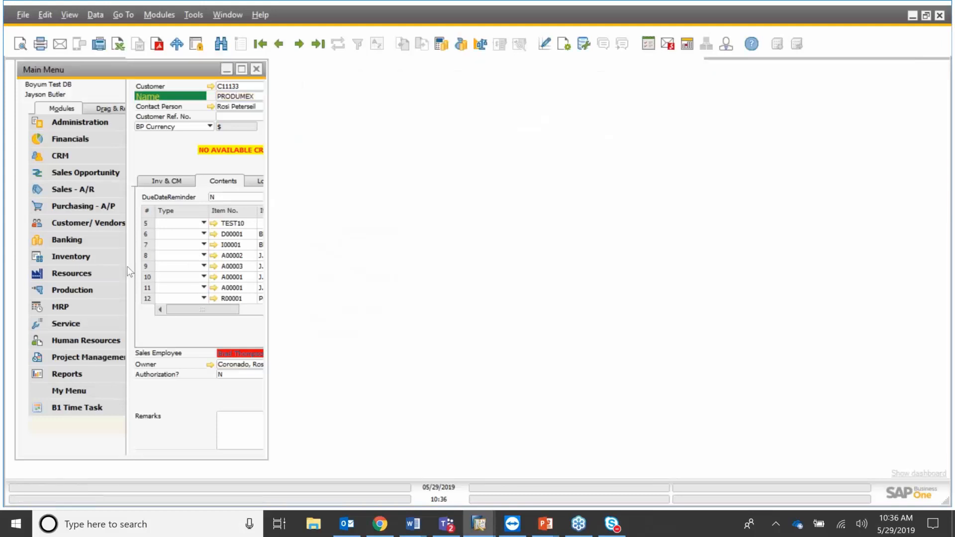
{"action": "left_click", "coordinate": [115, 208]}
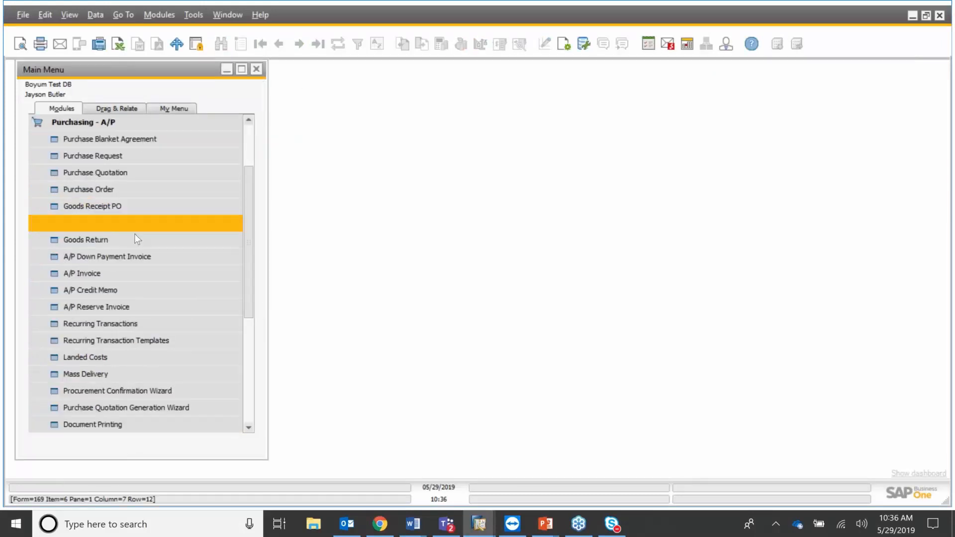
{"action": "left_click", "coordinate": [142, 275]}
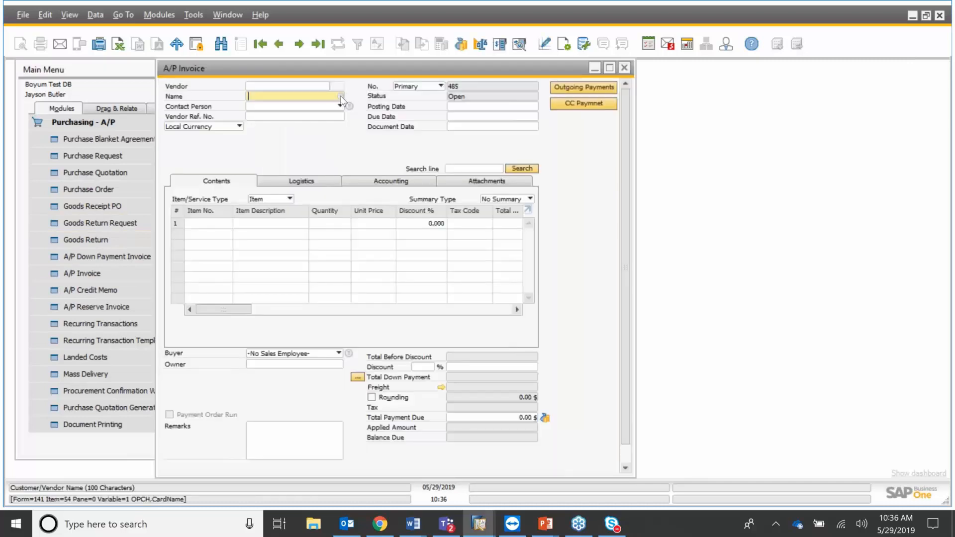
Choose vendor Far East Imports and item A00002 J.B. Officeprint 1111 on row 1.
{"action": "left_click", "coordinate": [340, 96]}
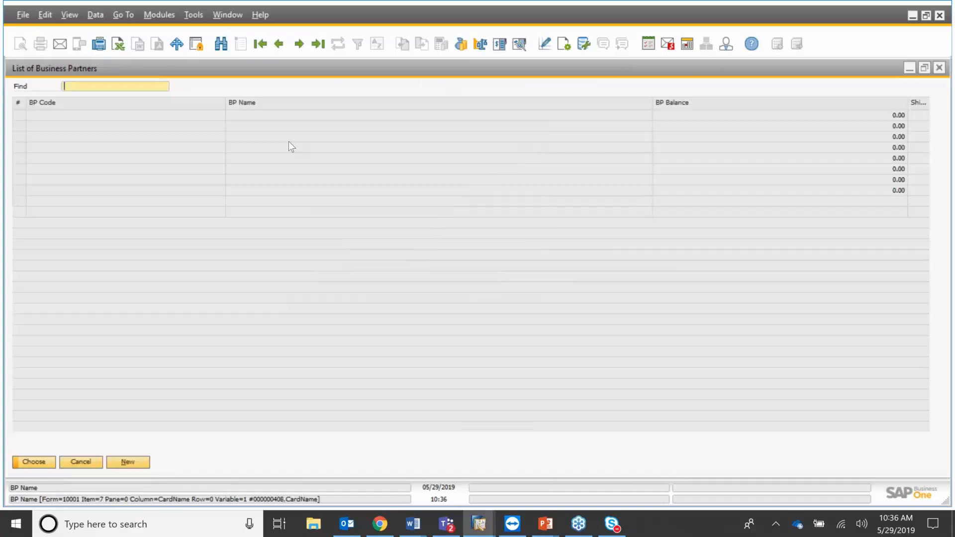
{"action": "double_click", "coordinate": [279, 130]}
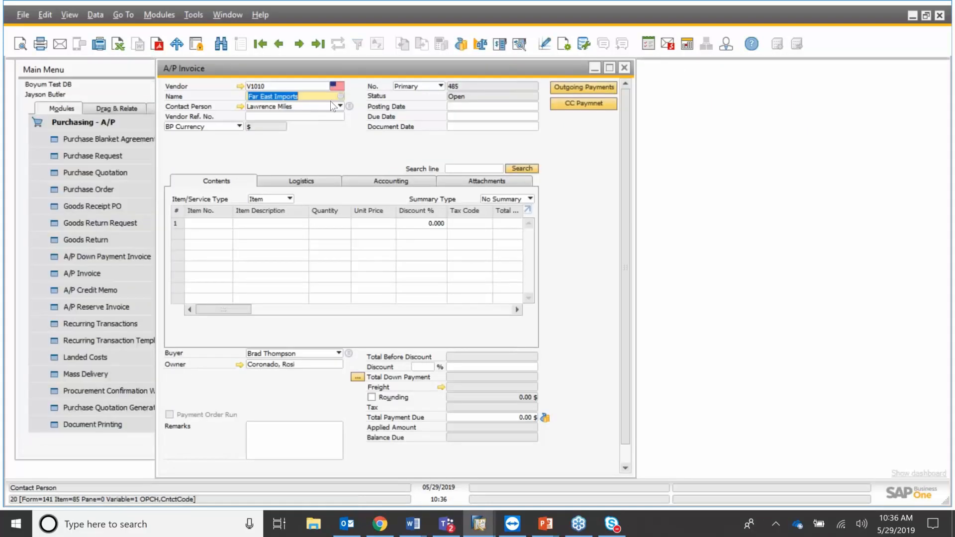
{"action": "left_click", "coordinate": [227, 222]}
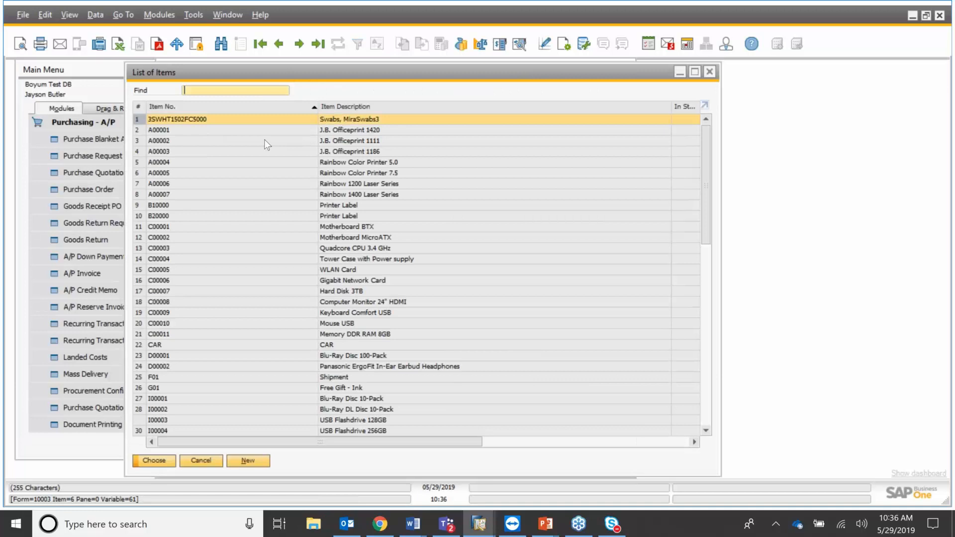
{"action": "double_click", "coordinate": [264, 140]}
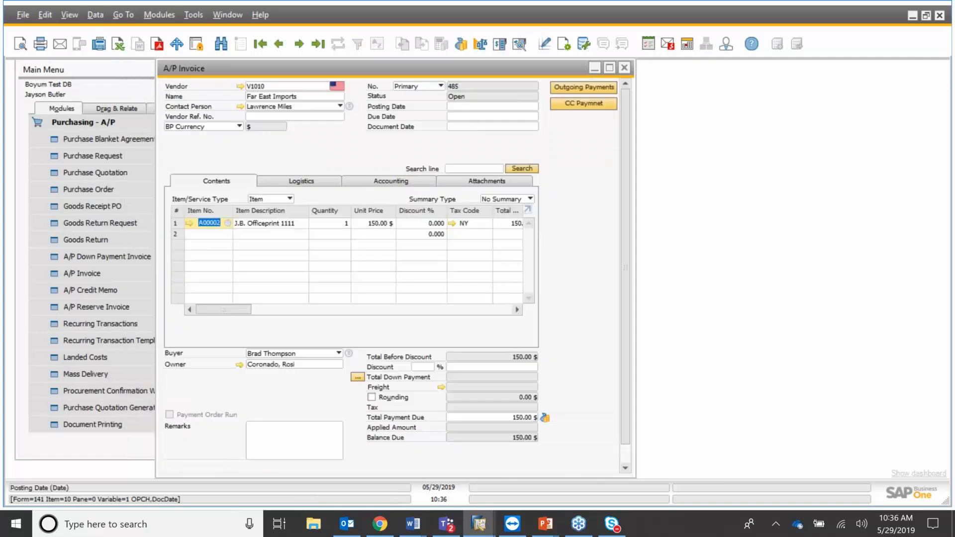
Set the posting date to 05/29/2019 and add the A/P invoice, confirming with Yes.
{"action": "left_click", "coordinate": [464, 107]}
{"action": "type", "text": "29"}
{"action": "key", "text": "Tab"}
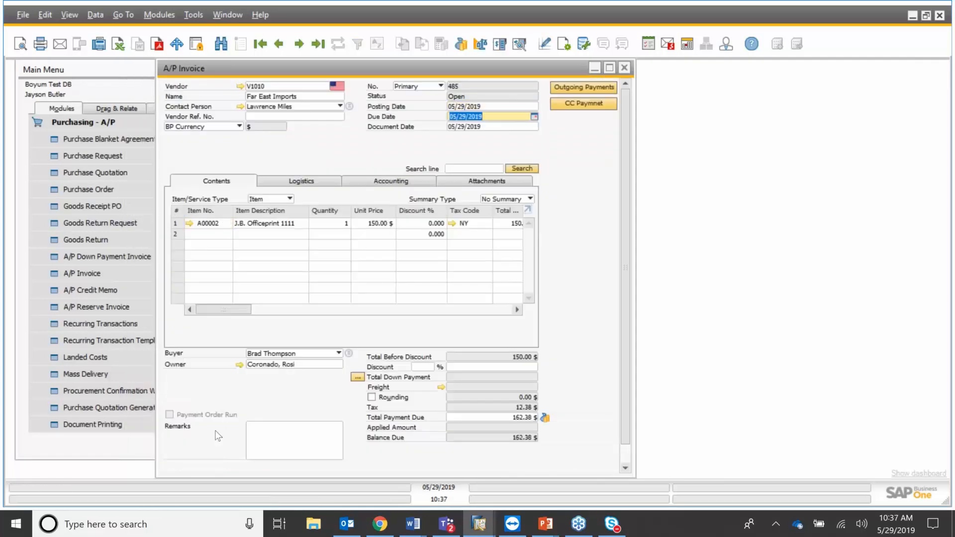
{"action": "scroll", "coordinate": [218, 437], "scroll_direction": "down", "scroll_amount": 1}
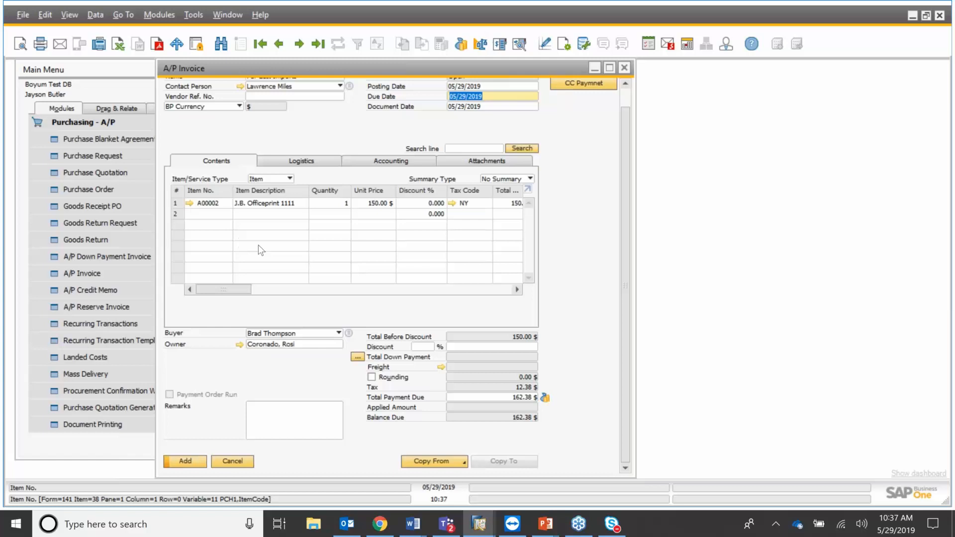
{"action": "left_click", "coordinate": [185, 462]}
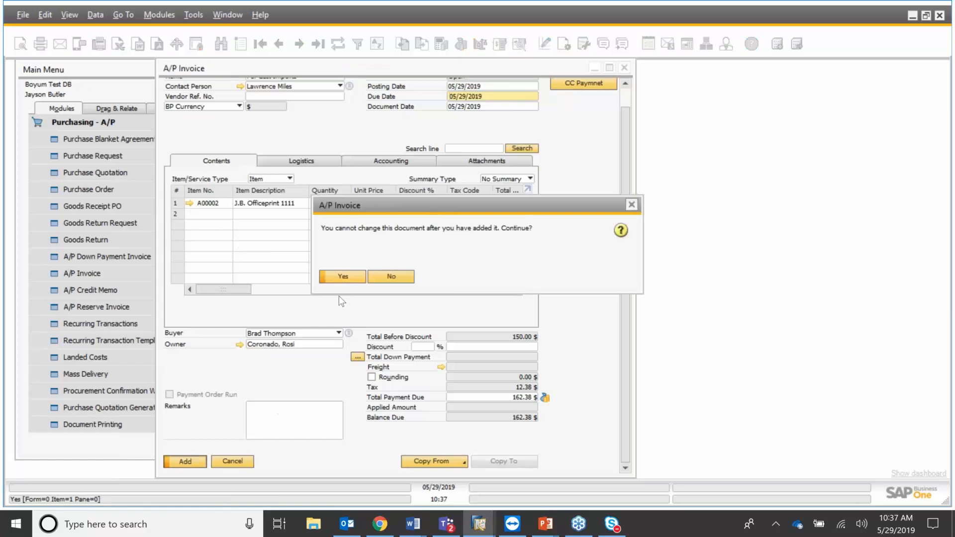
{"action": "left_click", "coordinate": [342, 276]}
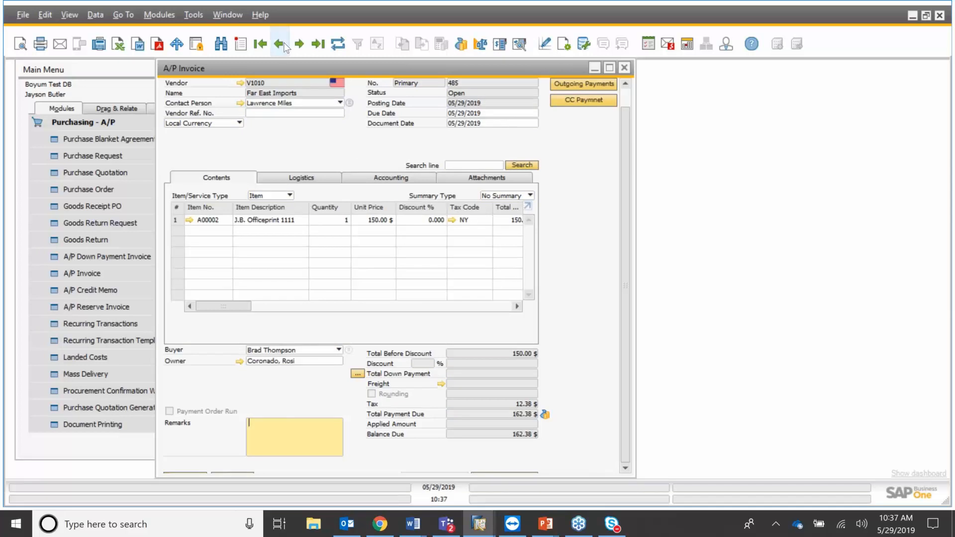
Collapse Purchasing - A/P and open Customer/Vendor under the Customer/Vendors module.
{"action": "left_click", "coordinate": [121, 123]}
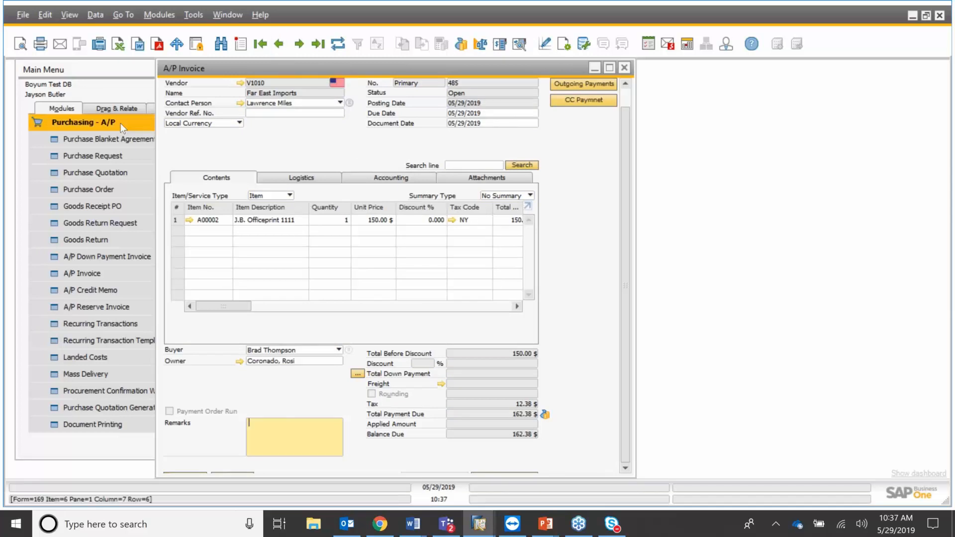
{"action": "left_click", "coordinate": [139, 227]}
{"action": "left_click", "coordinate": [138, 240]}
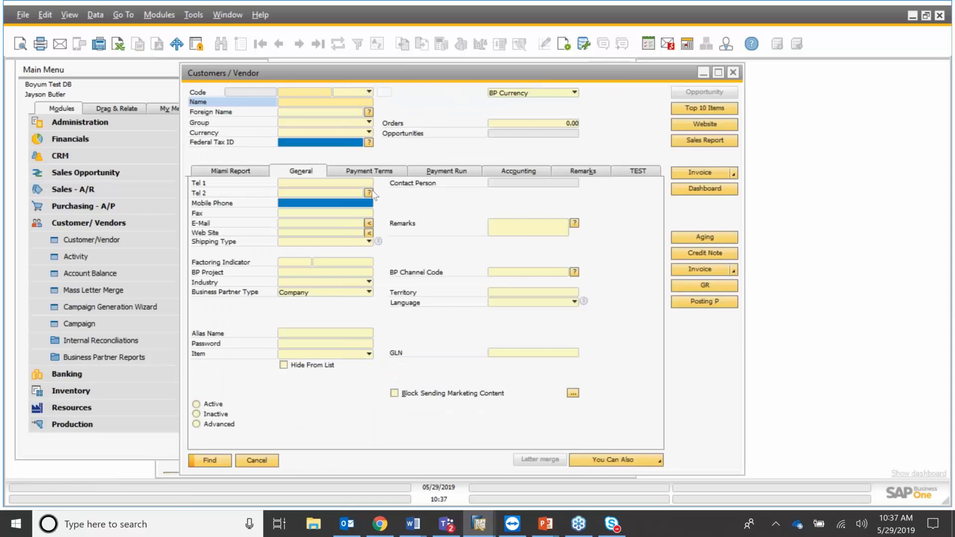
In Add mode, set the Production group and view the custom help for Tel 2 and Federal Tax ID.
{"action": "key", "text": "ctrl+a"}
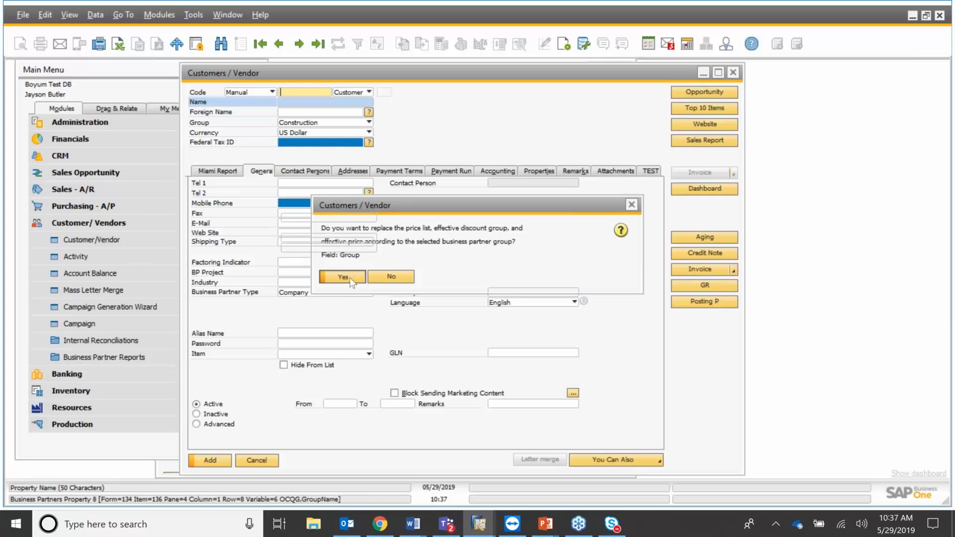
{"action": "left_click", "coordinate": [348, 277]}
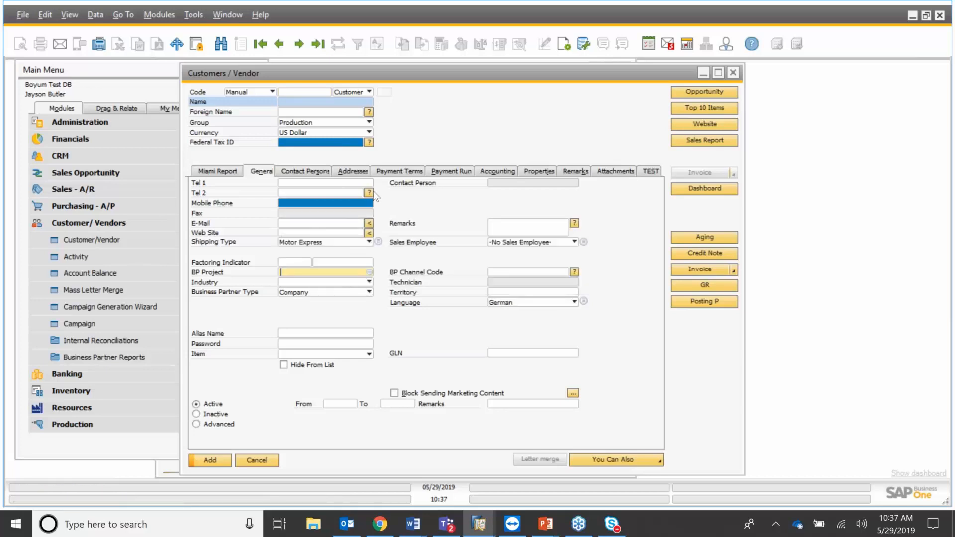
{"action": "key", "text": "F1"}
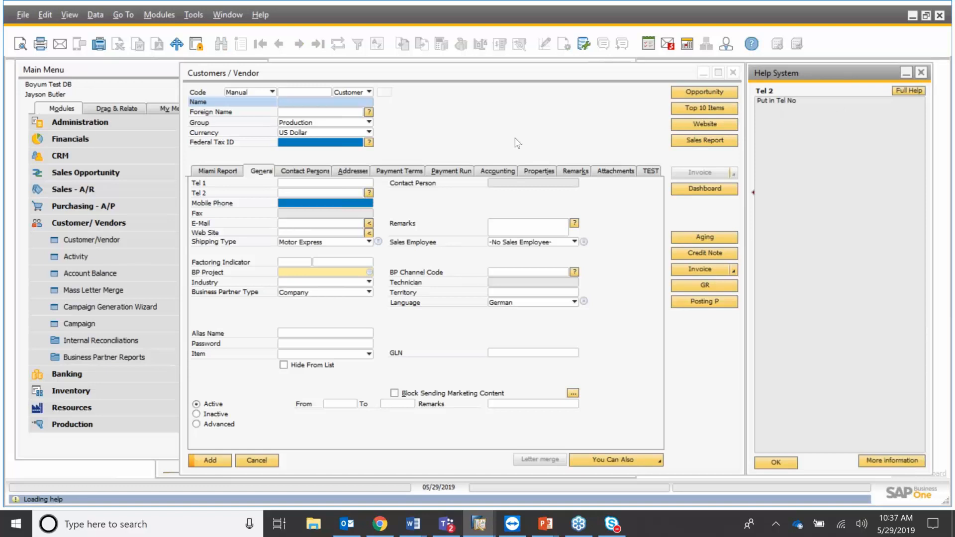
{"action": "left_click", "coordinate": [515, 138]}
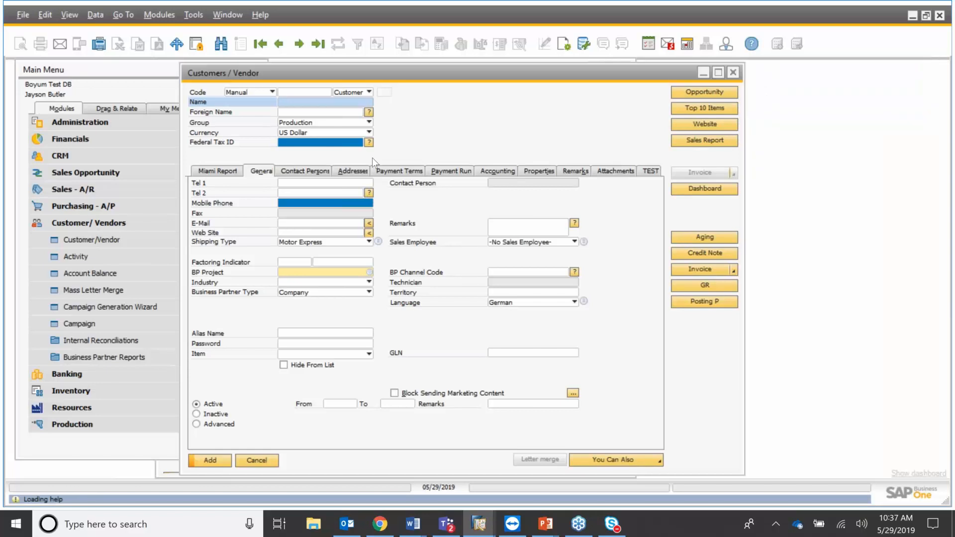
{"action": "key", "text": "F1"}
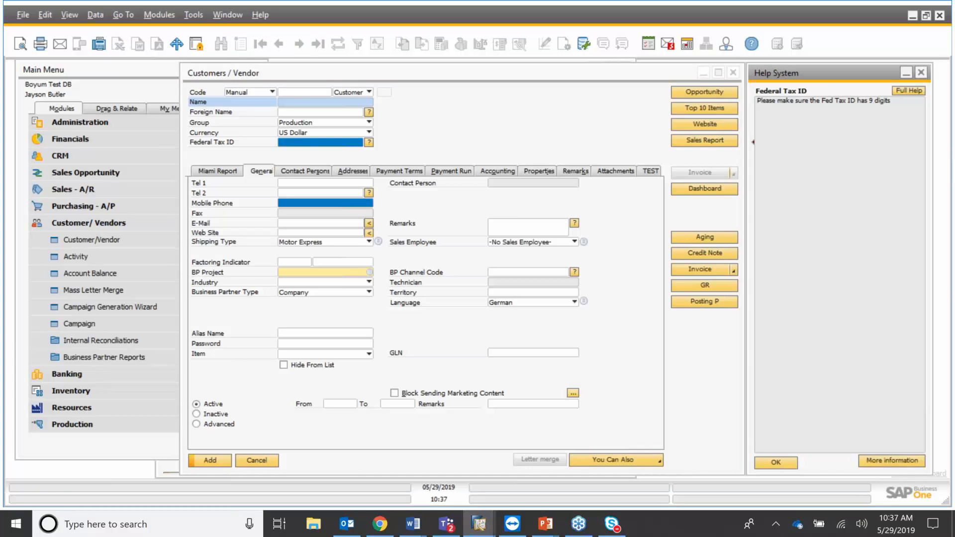
{"action": "key", "text": "Escape"}
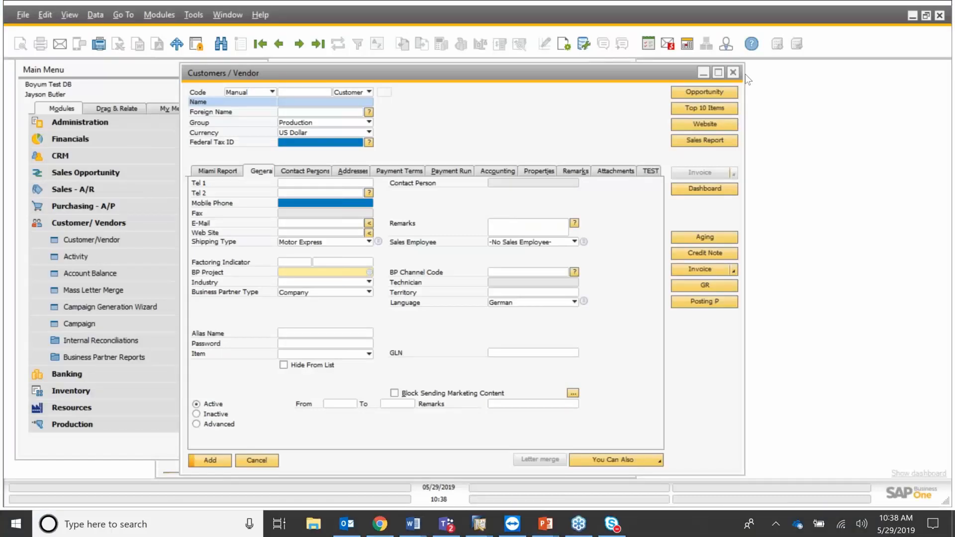
Close the new business partner form without saving and expand the Administration module.
{"action": "left_click", "coordinate": [733, 73]}
{"action": "key", "text": "Escape"}
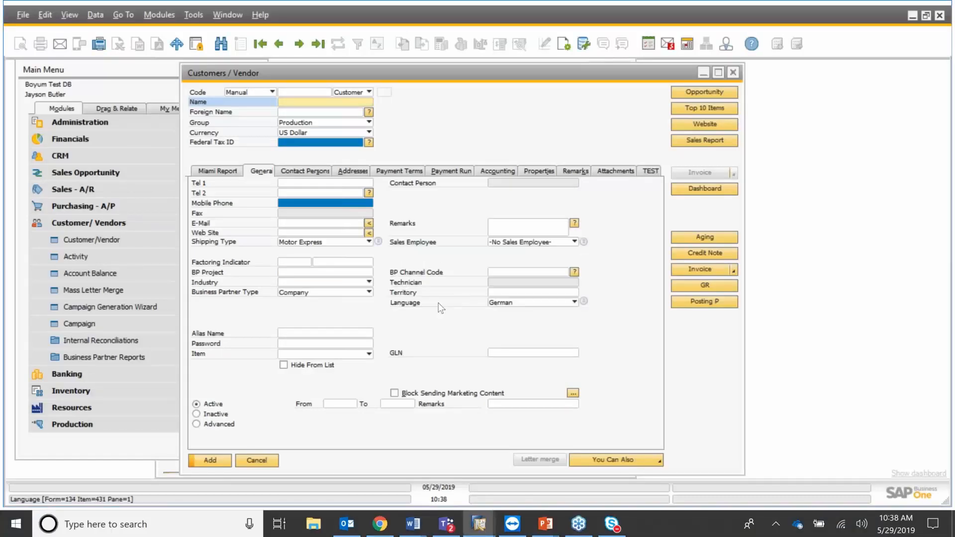
{"action": "left_click", "coordinate": [105, 127]}
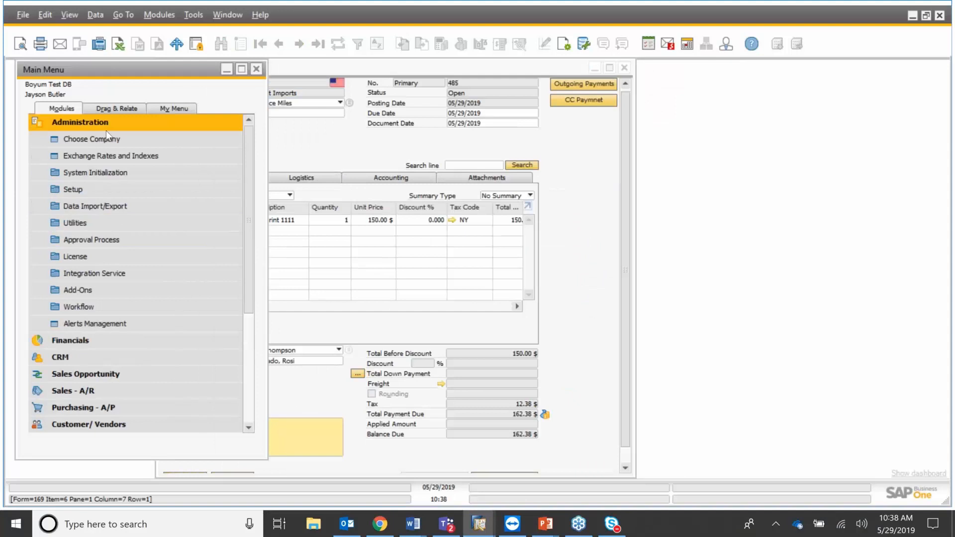
Expand Add-Ons > B1 Usability Package > Module configuration > Master Data Manager.
{"action": "left_click", "coordinate": [142, 287]}
{"action": "scroll", "coordinate": [150, 262], "scroll_direction": "down", "scroll_amount": 2}
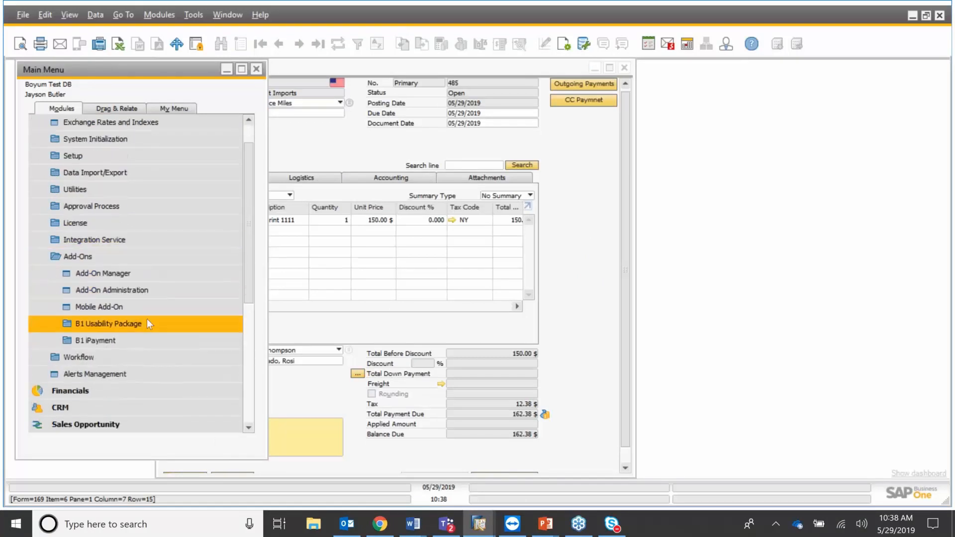
{"action": "left_click", "coordinate": [148, 323]}
{"action": "scroll", "coordinate": [156, 285], "scroll_direction": "down", "scroll_amount": 3}
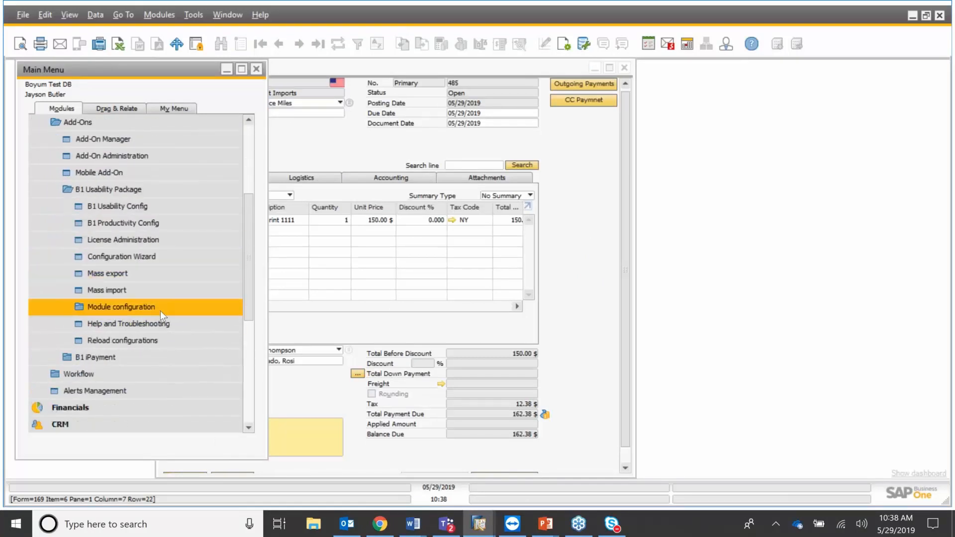
{"action": "left_click", "coordinate": [160, 311]}
{"action": "scroll", "coordinate": [187, 258], "scroll_direction": "down", "scroll_amount": 1}
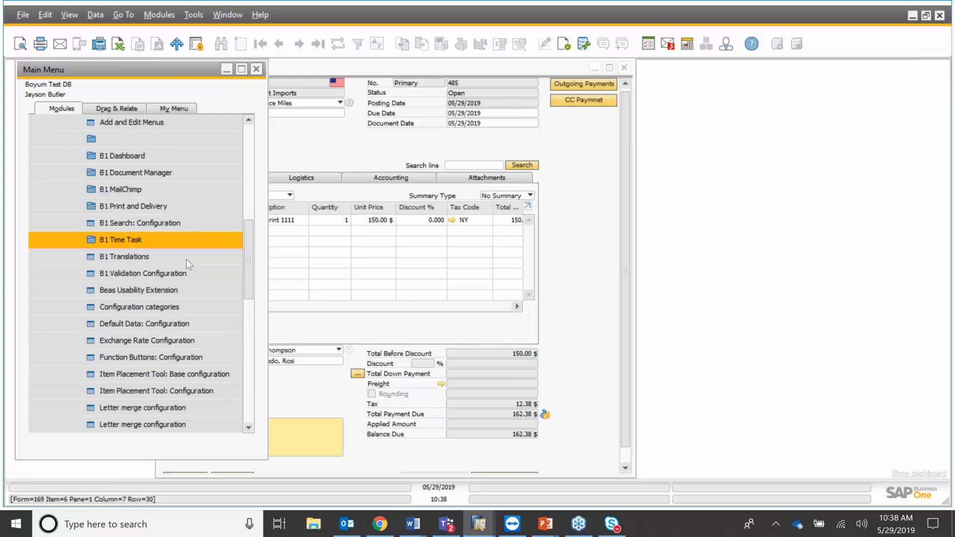
{"action": "scroll", "coordinate": [187, 259], "scroll_direction": "down", "scroll_amount": 3}
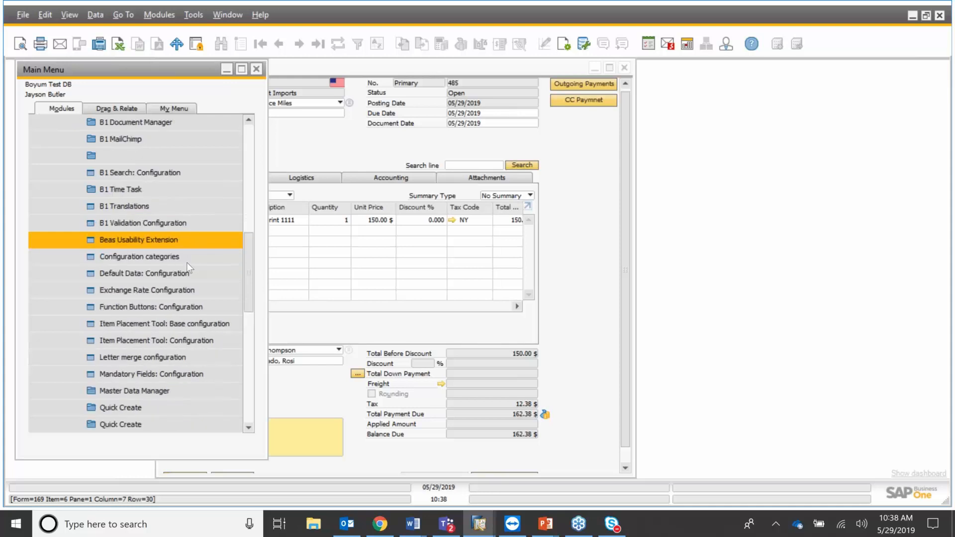
{"action": "scroll", "coordinate": [187, 261], "scroll_direction": "down", "scroll_amount": 2}
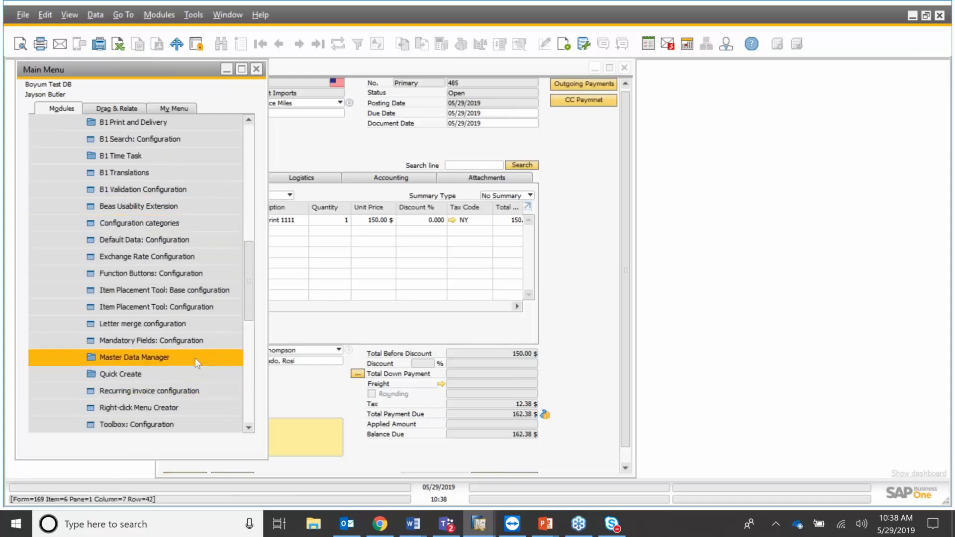
{"action": "left_click", "coordinate": [195, 358]}
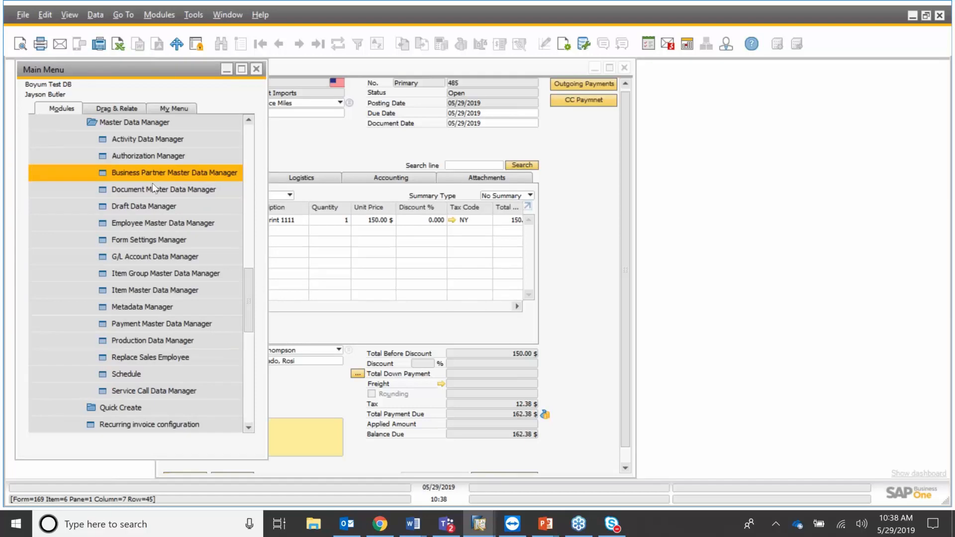
Open Replace Sales Employee and choose Sales Manager to be replaced by a new sales employee.
{"action": "left_click", "coordinate": [184, 358]}
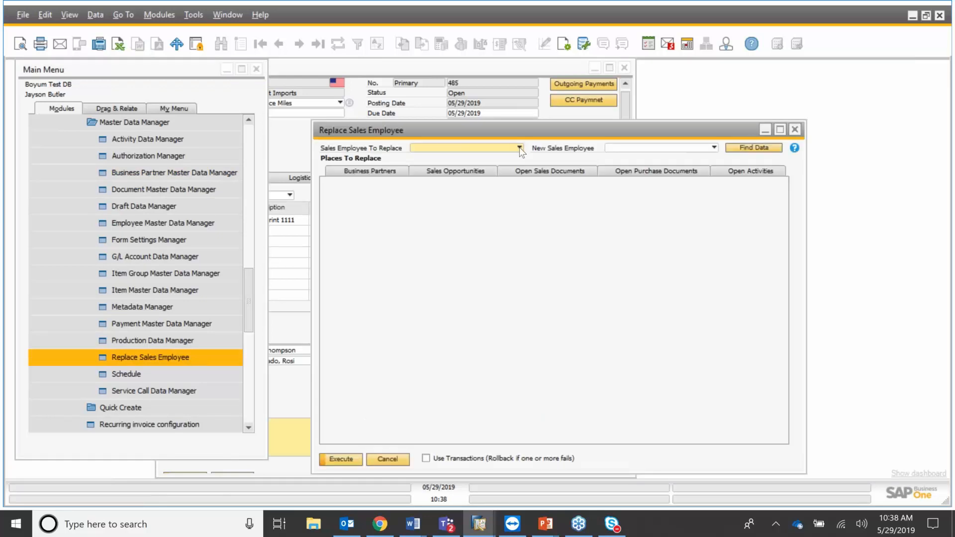
{"action": "left_click", "coordinate": [519, 148]}
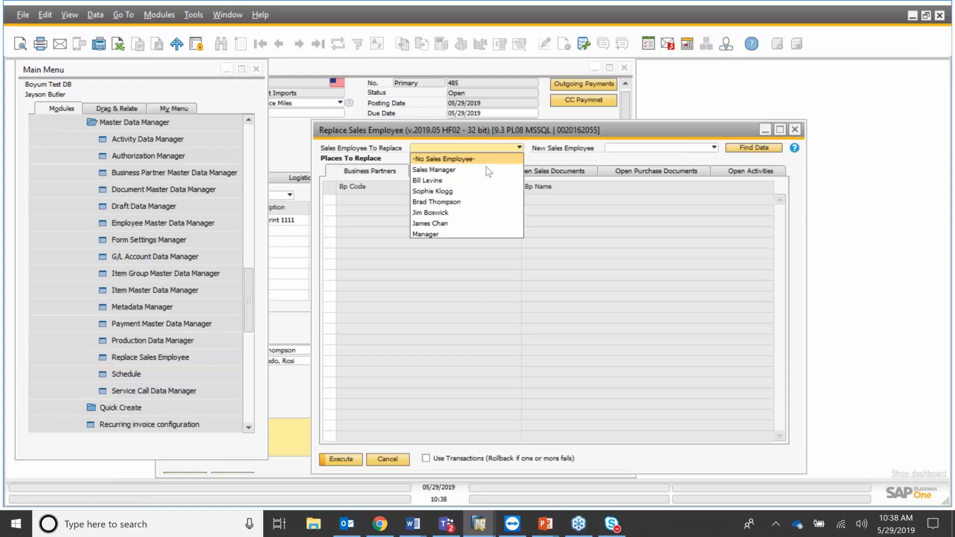
{"action": "left_click", "coordinate": [488, 171]}
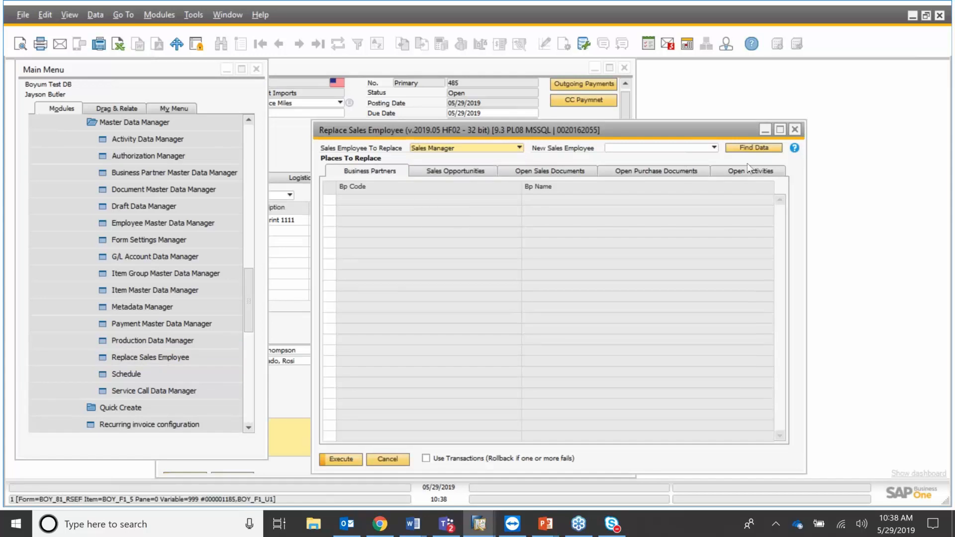
{"action": "left_click", "coordinate": [714, 148]}
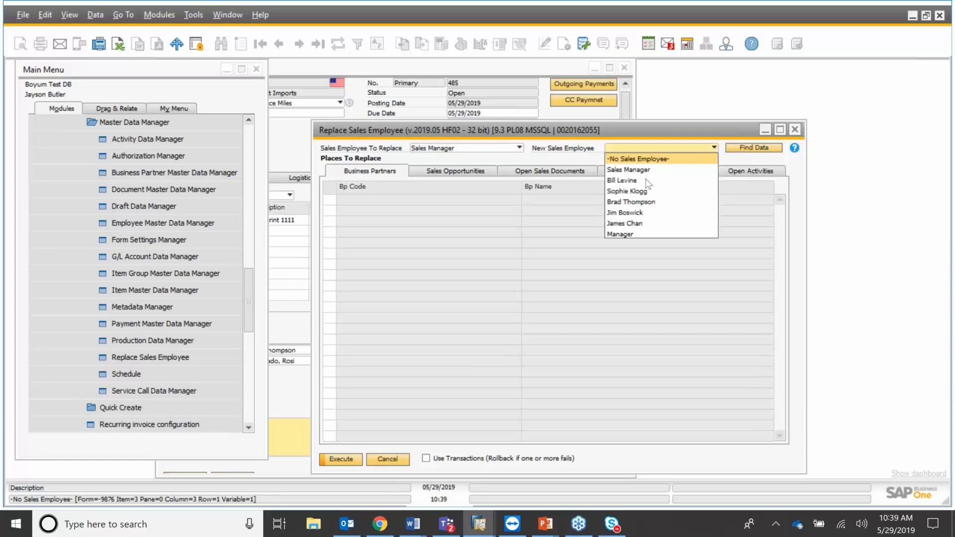
{"action": "left_click", "coordinate": [642, 191]}
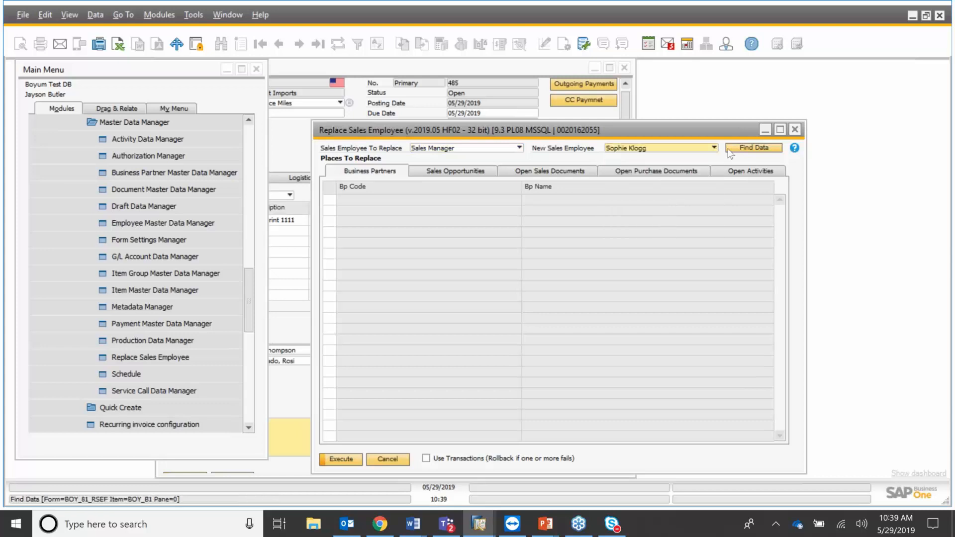
Change the employee being replaced to a different one, then advance the presentation slide.
{"action": "left_click", "coordinate": [520, 149]}
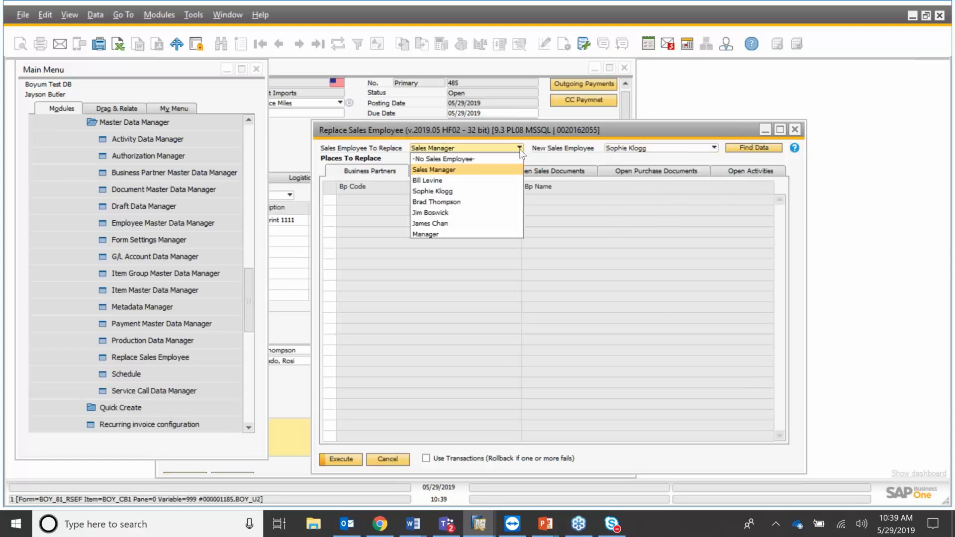
{"action": "left_click", "coordinate": [798, 159]}
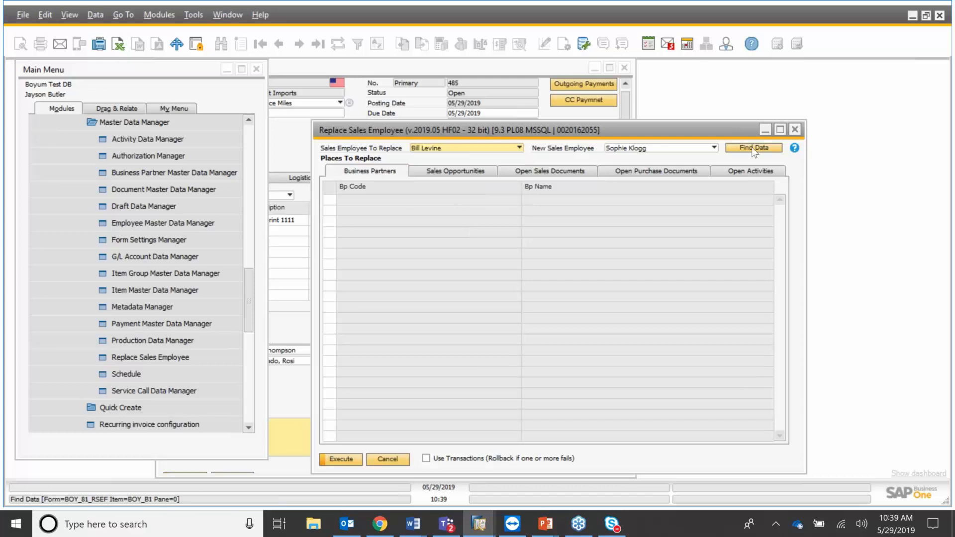
{"action": "left_click", "coordinate": [520, 148]}
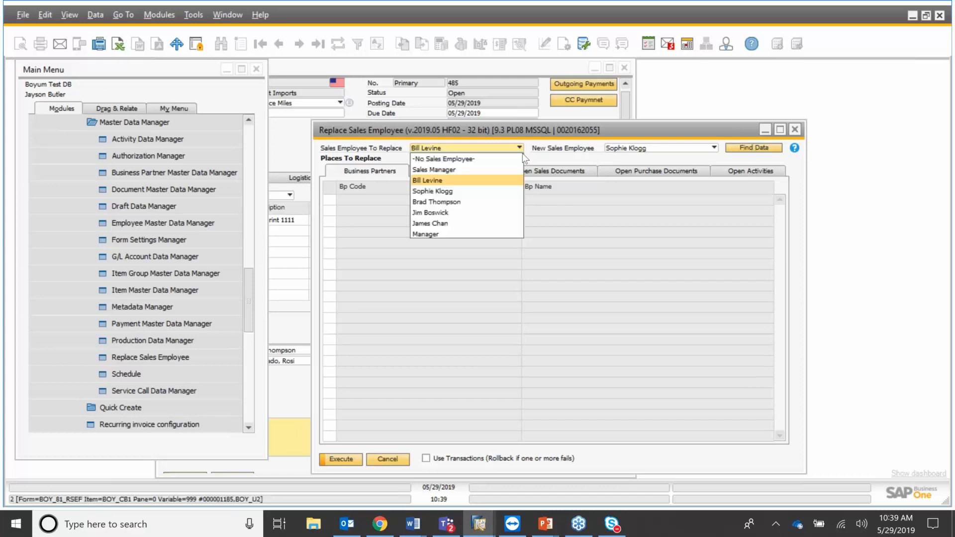
{"action": "left_click", "coordinate": [463, 202]}
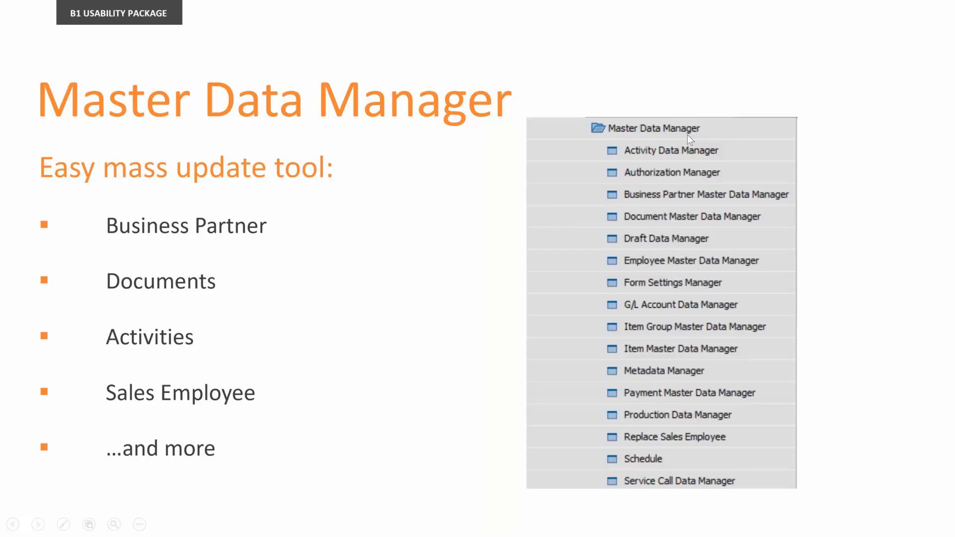
{"action": "key", "text": "Right"}
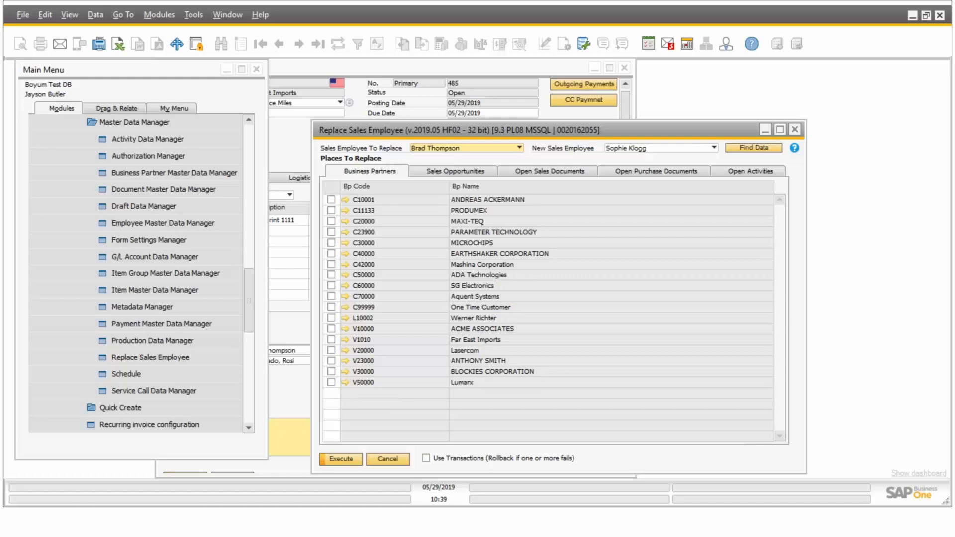
Close the Replace Sales Employee window to return to the My View dashboard.
{"action": "left_click", "coordinate": [795, 129]}
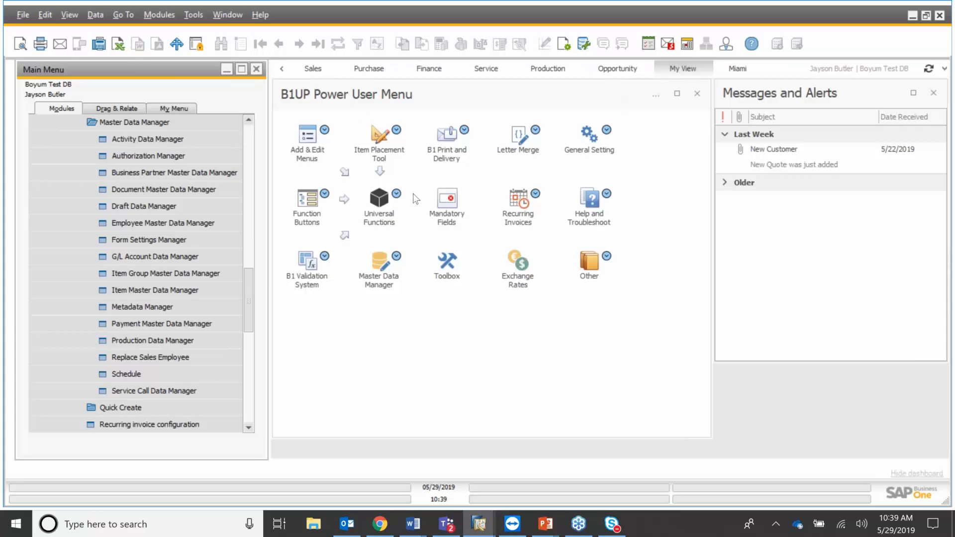
{"action": "left_click", "coordinate": [309, 71]}
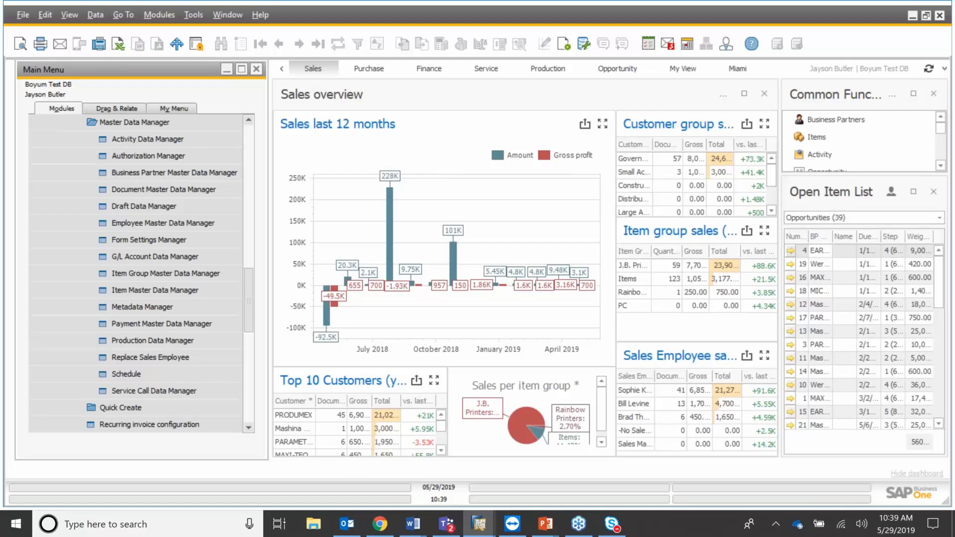
{"action": "left_click", "coordinate": [383, 71]}
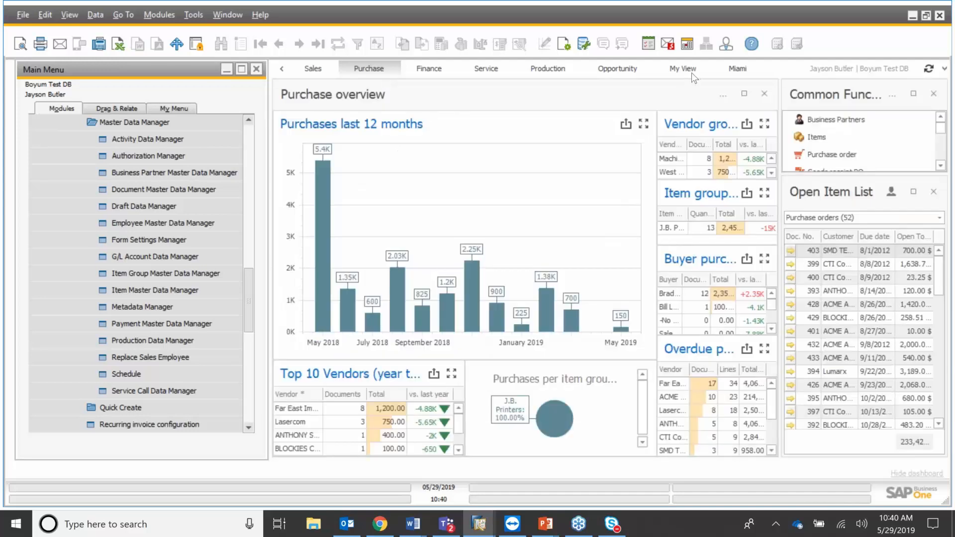
{"action": "left_click", "coordinate": [736, 70]}
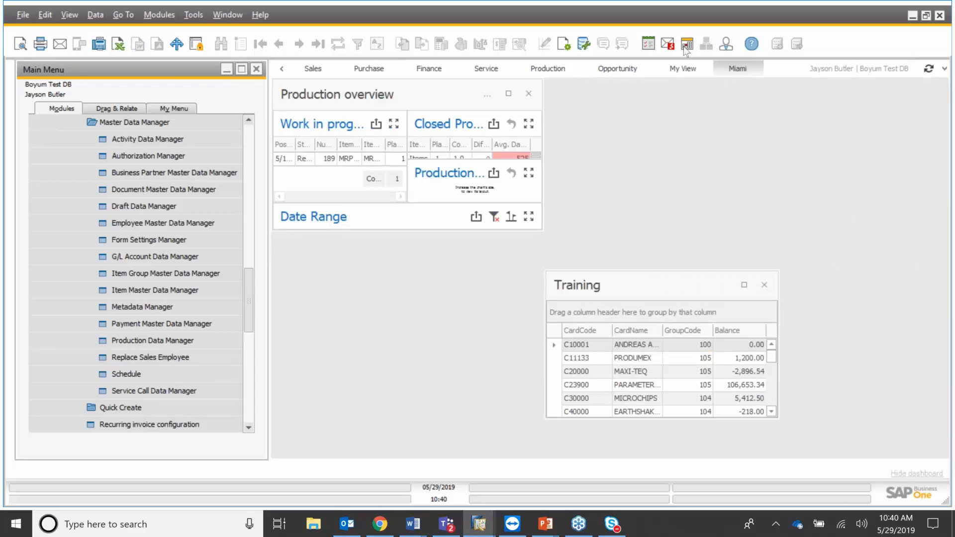
{"action": "left_click", "coordinate": [690, 71]}
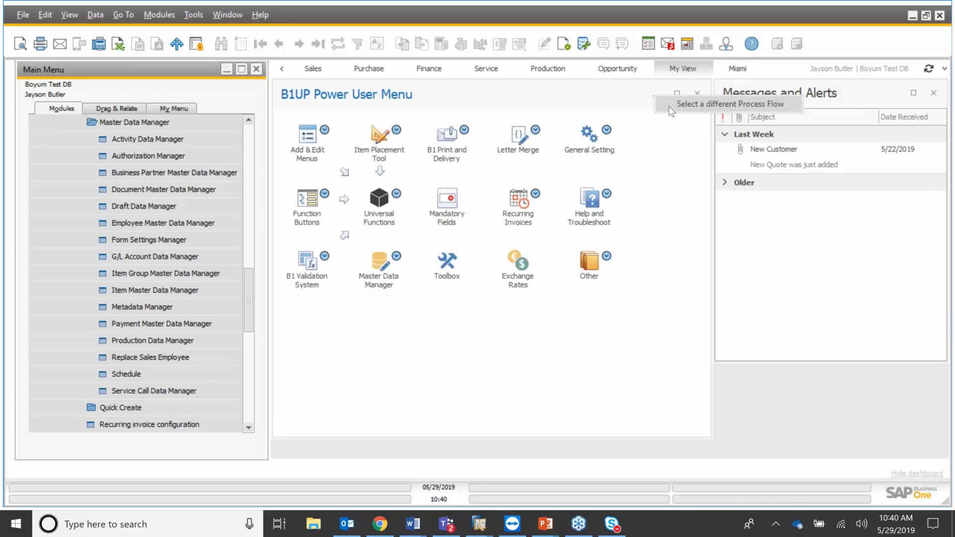
Switch the cockpit to the Sales Process flow, check A/R credit memo actions, then close that window.
{"action": "left_click", "coordinate": [670, 107]}
{"action": "left_click", "coordinate": [619, 126]}
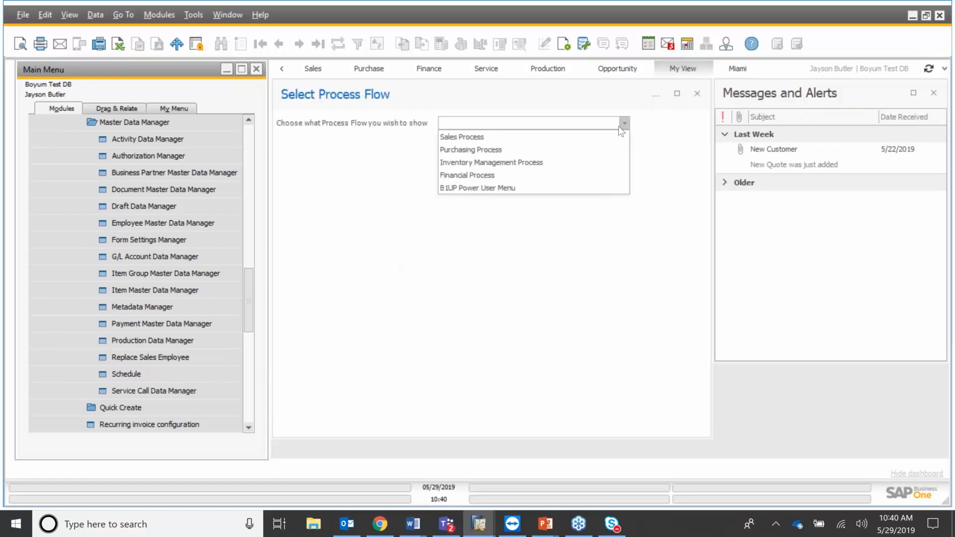
{"action": "left_click", "coordinate": [518, 141]}
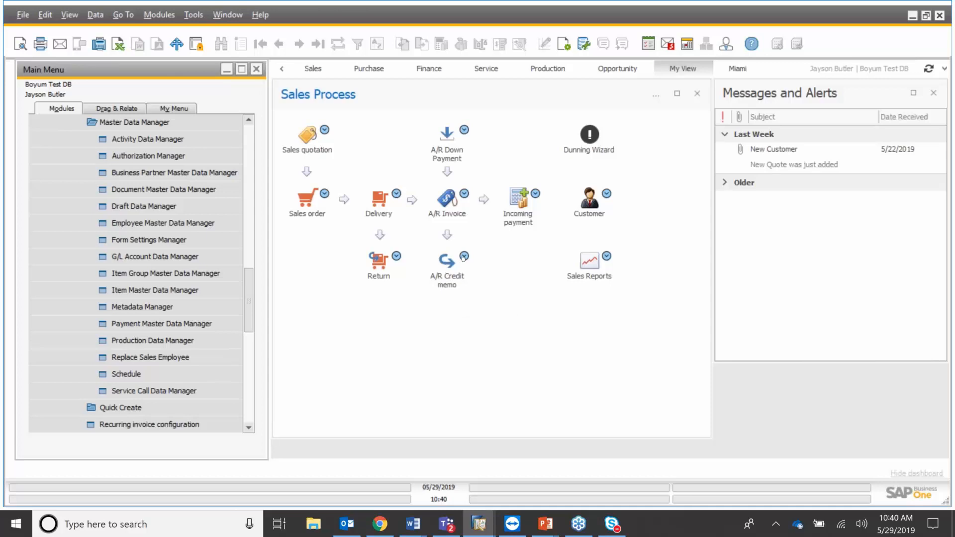
{"action": "right_click", "coordinate": [432, 278]}
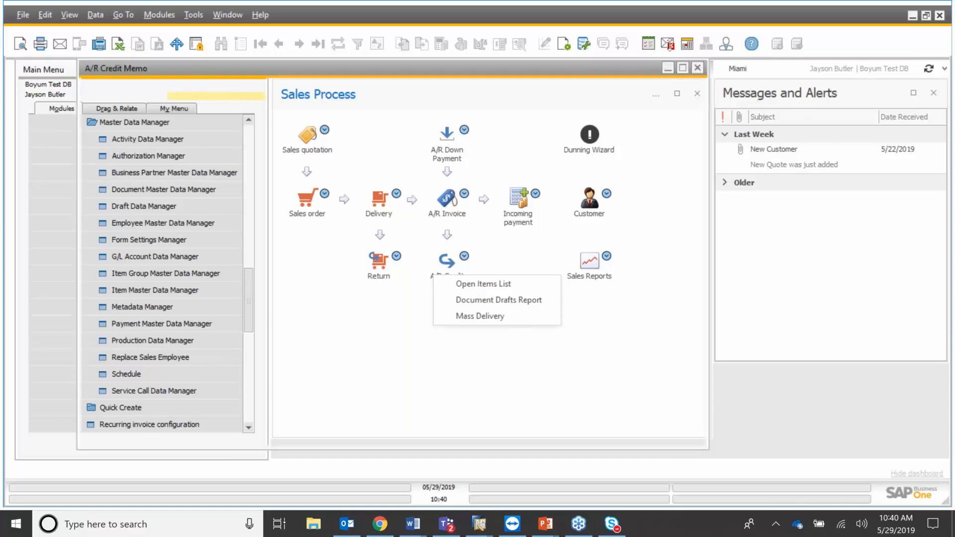
{"action": "left_click", "coordinate": [698, 69]}
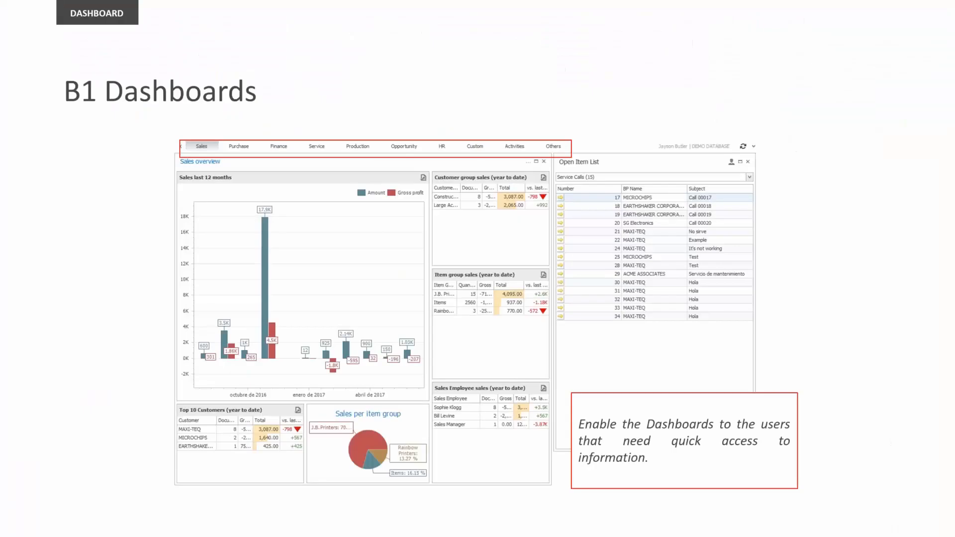
Step through the Print & Delivery feature list and overview diagram slides to 'Multi-task'.
{"action": "key", "text": "Right"}
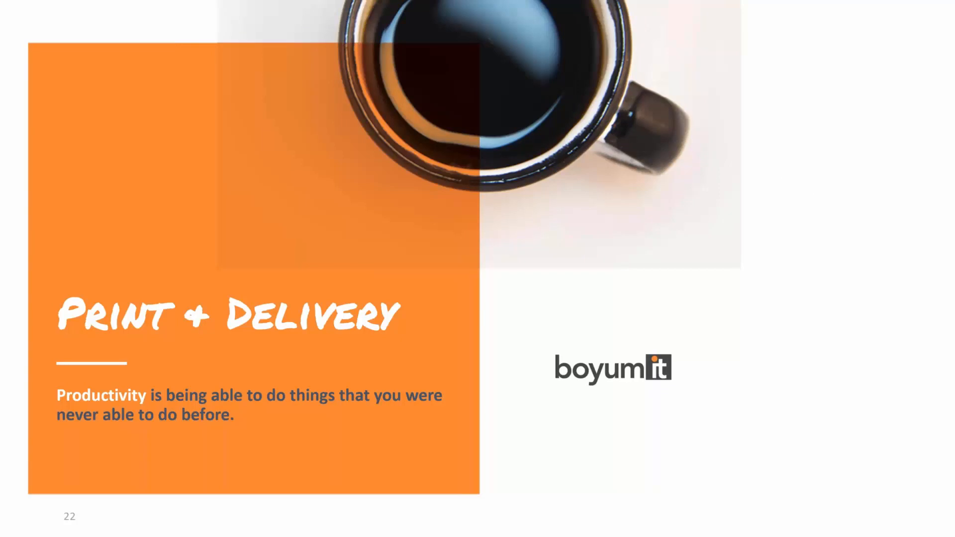
{"action": "key", "text": "Right"}
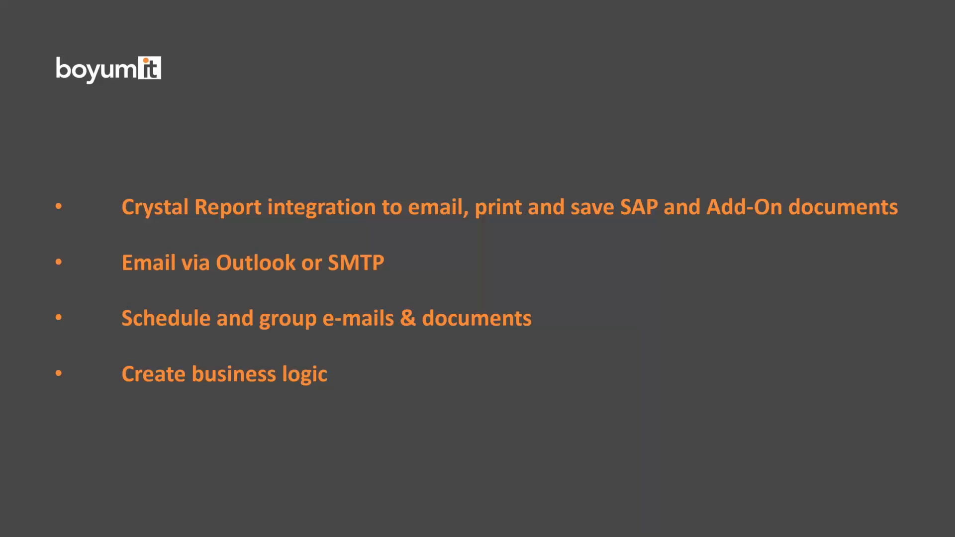
{"action": "key", "text": "Right"}
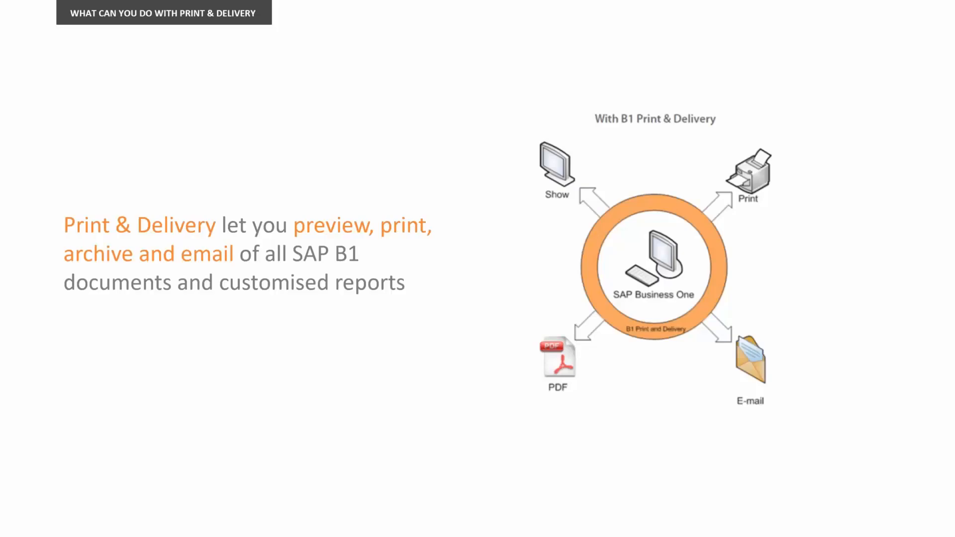
{"action": "key", "text": "Right"}
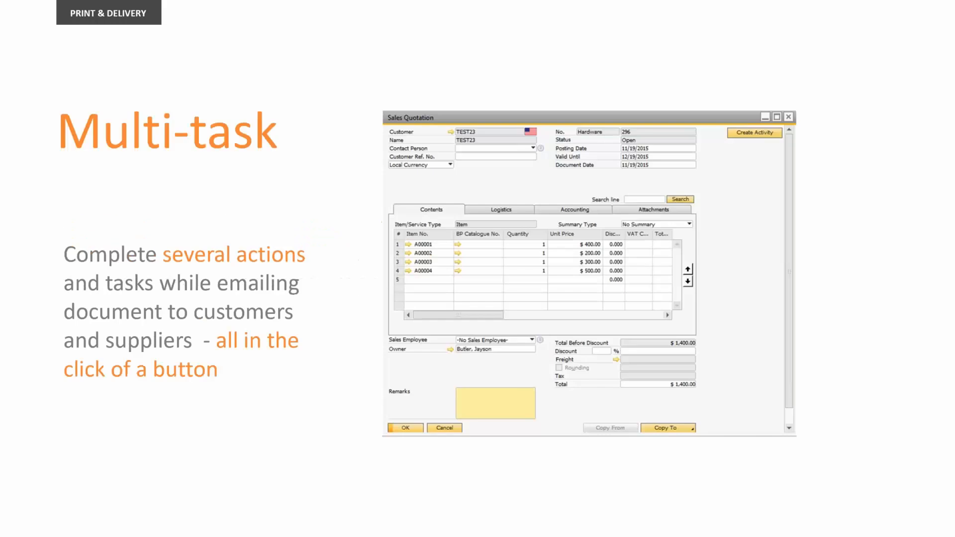
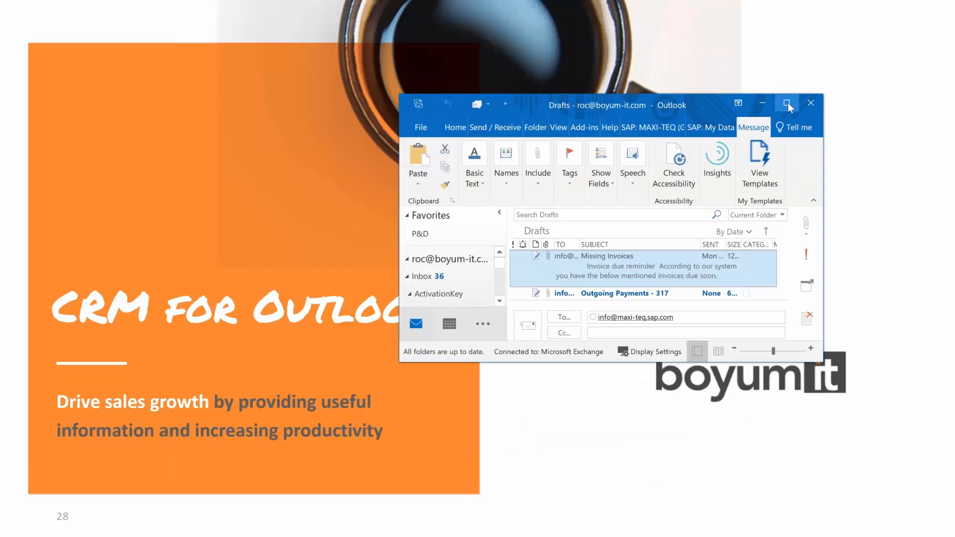
Open Missing Invoices.pdf from the Outlook draft in PDF Architect on this screen.
{"action": "left_click", "coordinate": [787, 103]}
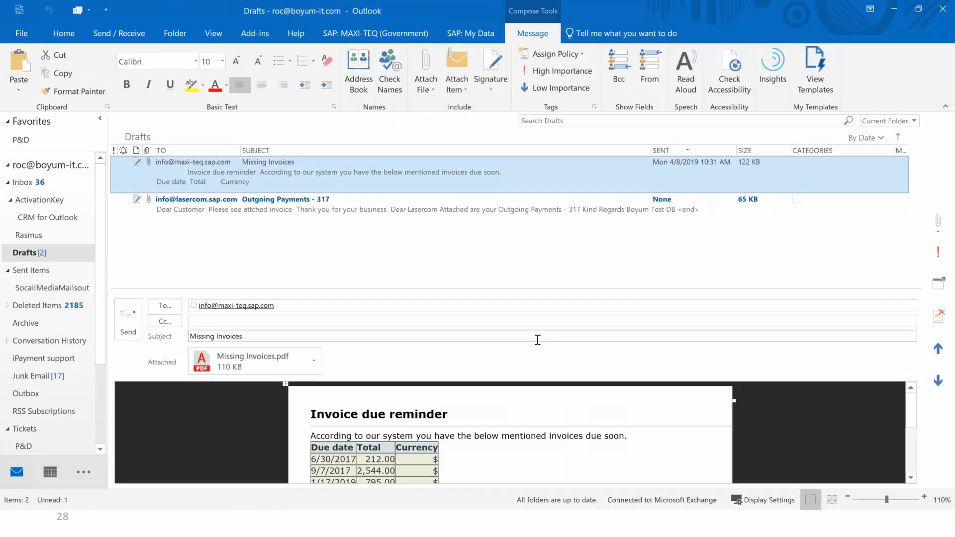
{"action": "left_click", "coordinate": [534, 310]}
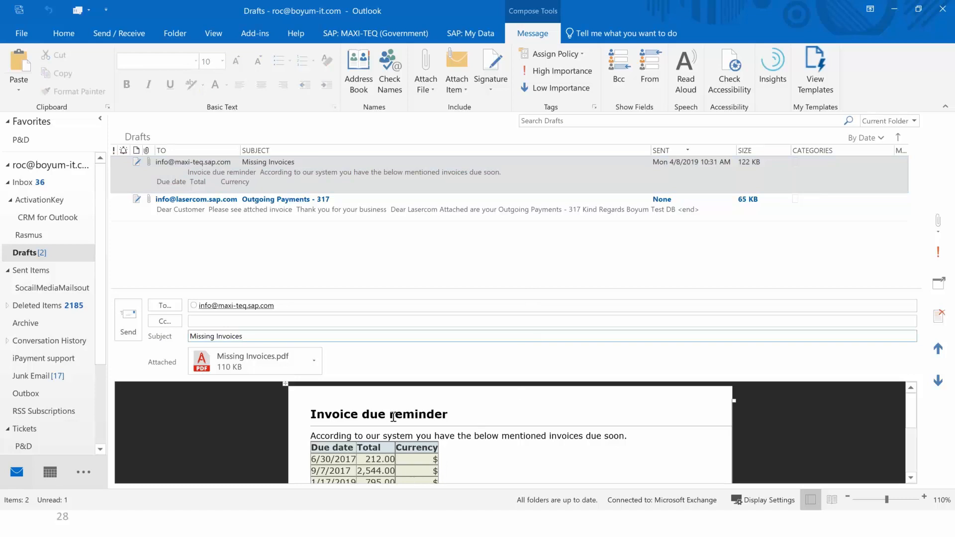
{"action": "left_click", "coordinate": [315, 357]}
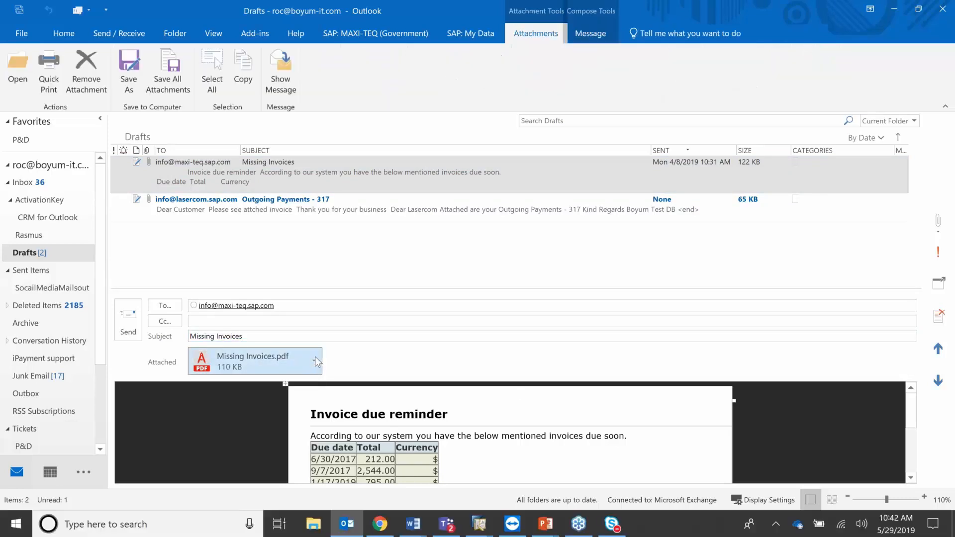
{"action": "left_click", "coordinate": [275, 234]}
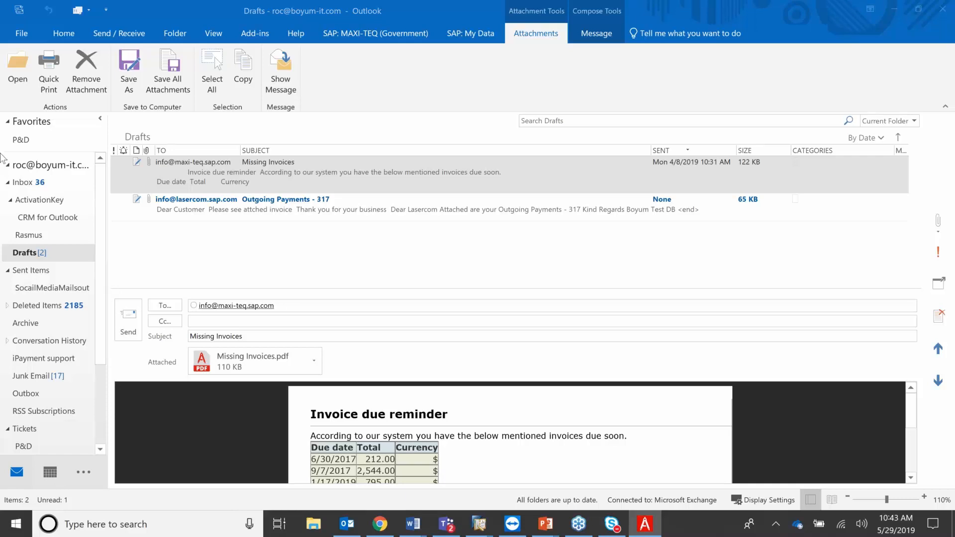
{"action": "left_click_drag", "start_coordinate": [1, 154], "coordinate": [596, 43]}
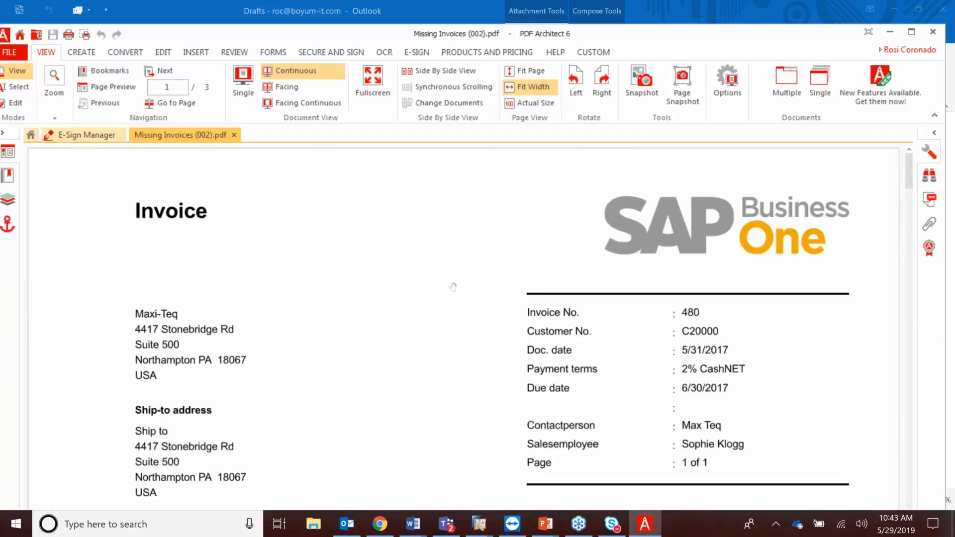
Page through Missing Invoices (002).pdf, return to the top, and minimize PDF Architect.
{"action": "scroll", "coordinate": [450, 288], "scroll_direction": "down", "scroll_amount": 20}
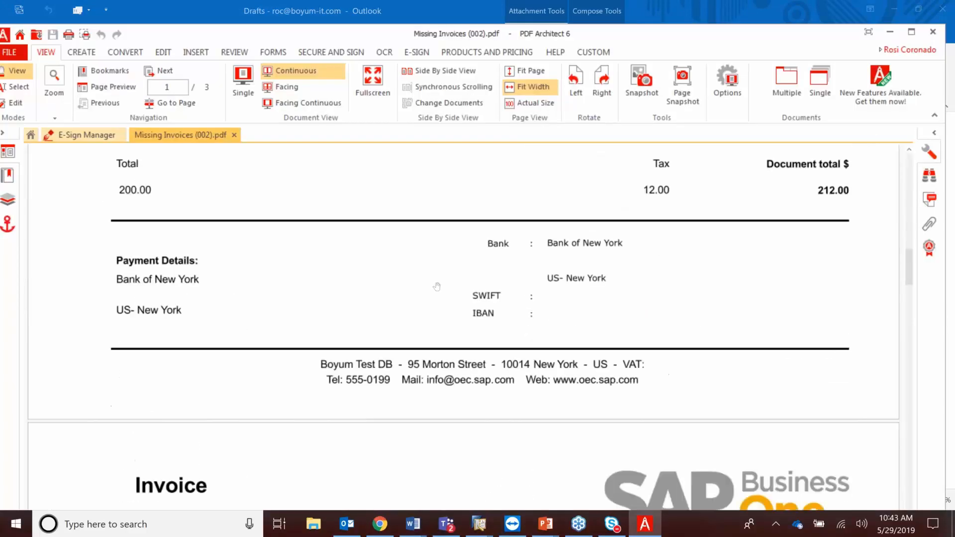
{"action": "scroll", "coordinate": [437, 287], "scroll_direction": "down", "scroll_amount": 20}
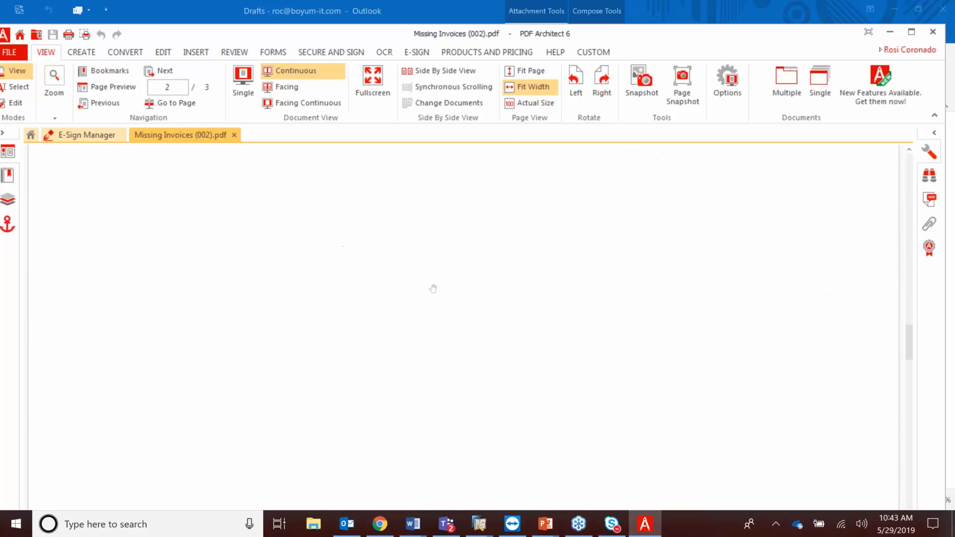
{"action": "scroll", "coordinate": [433, 289], "scroll_direction": "down", "scroll_amount": 5}
{"action": "scroll", "coordinate": [422, 288], "scroll_direction": "down", "scroll_amount": 2}
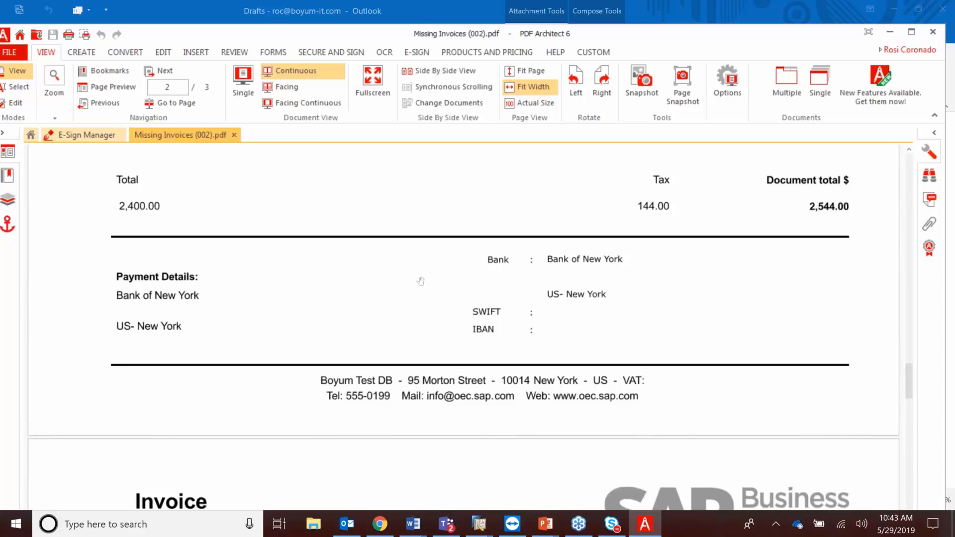
{"action": "scroll", "coordinate": [420, 284], "scroll_direction": "up", "scroll_amount": 10}
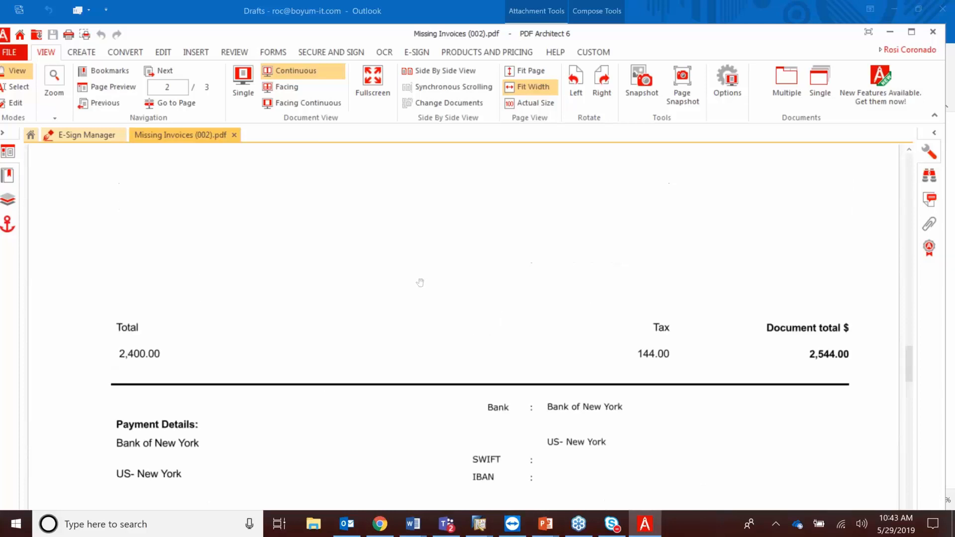
{"action": "scroll", "coordinate": [420, 283], "scroll_direction": "up", "scroll_amount": 5}
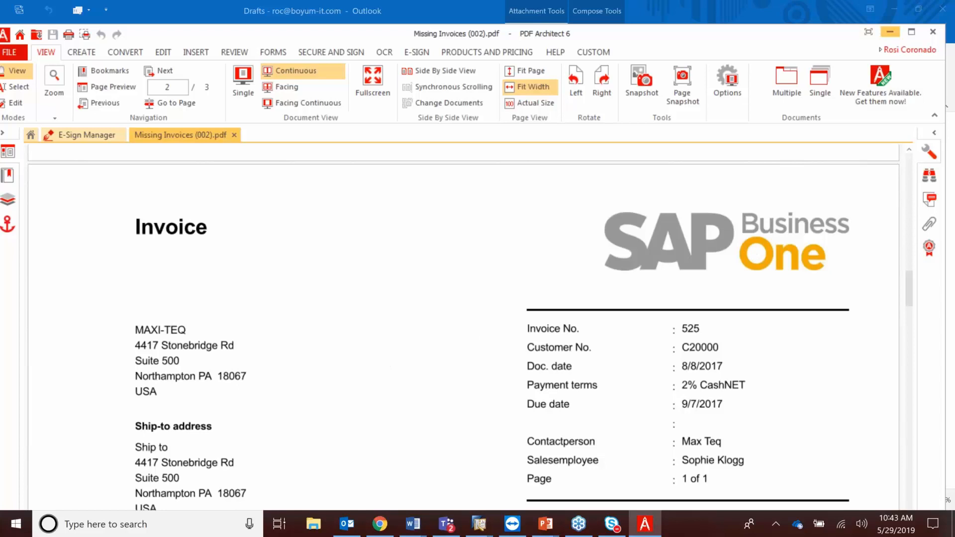
{"action": "left_click", "coordinate": [890, 32]}
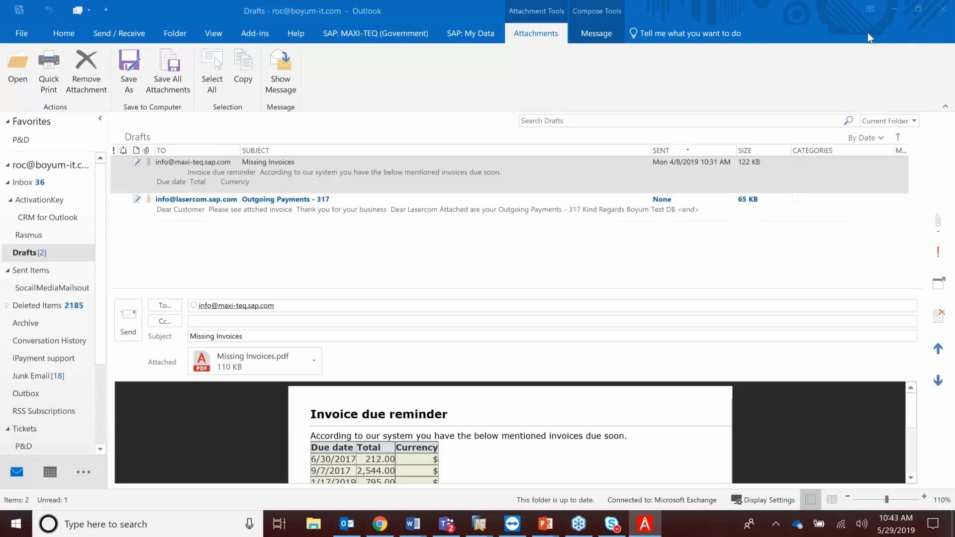
Switch to SAP Business One and open blank Sales Quotation 394 from Sales - A/R.
{"action": "left_click", "coordinate": [897, 9]}
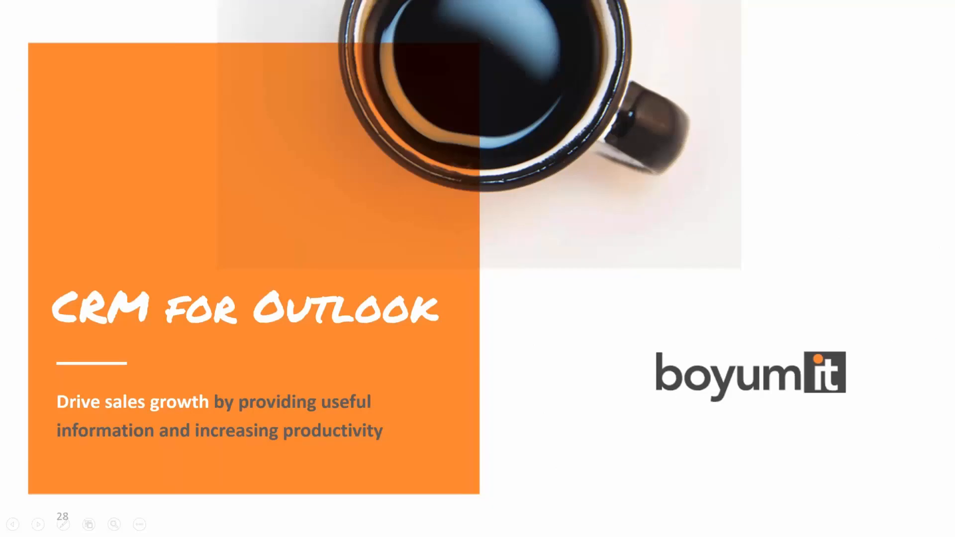
{"action": "key", "text": "alt+Tab"}
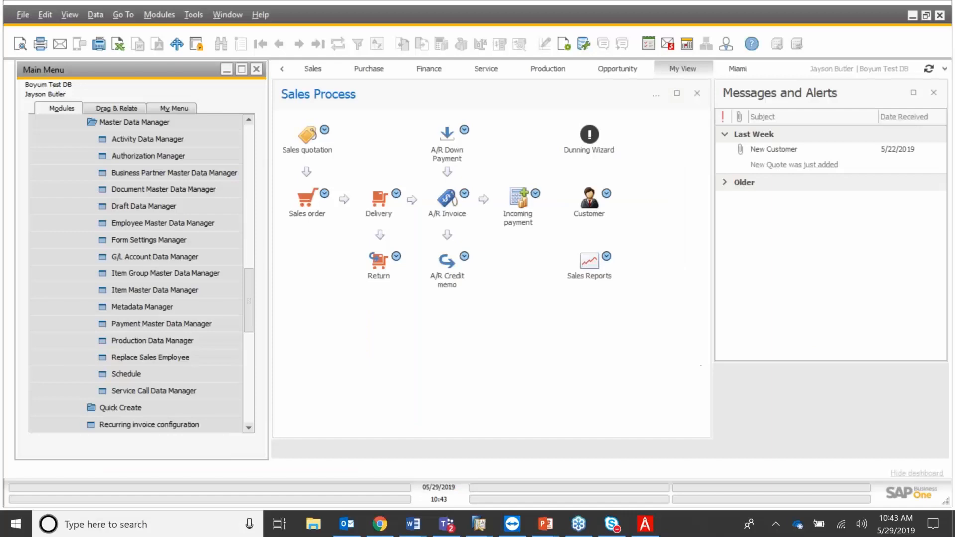
{"action": "left_click_drag", "start_coordinate": [251, 264], "coordinate": [235, 127]}
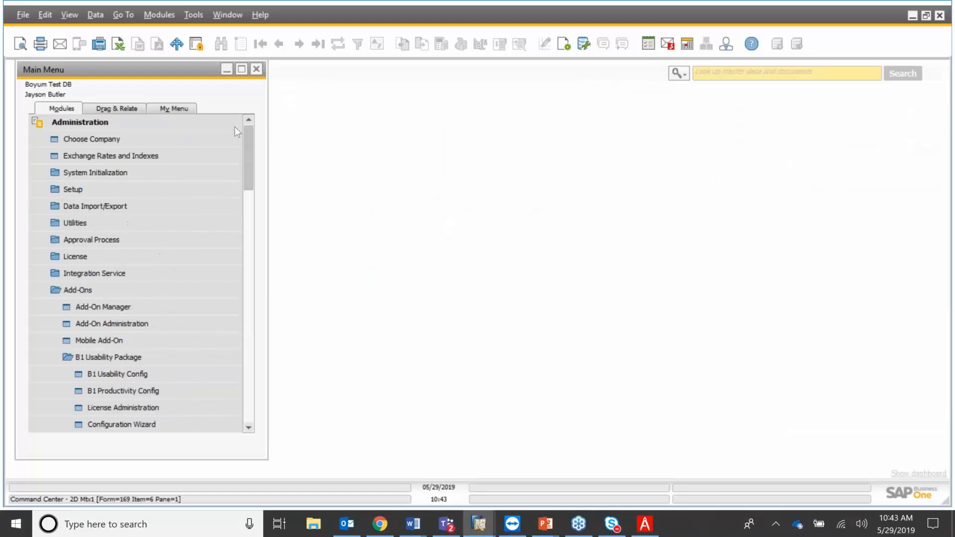
{"action": "left_click", "coordinate": [102, 124]}
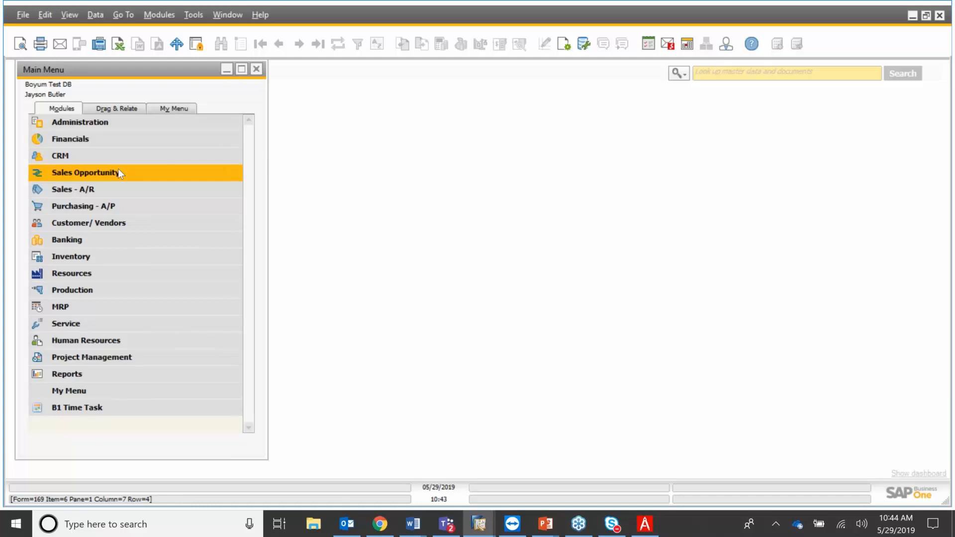
{"action": "left_click", "coordinate": [120, 195]}
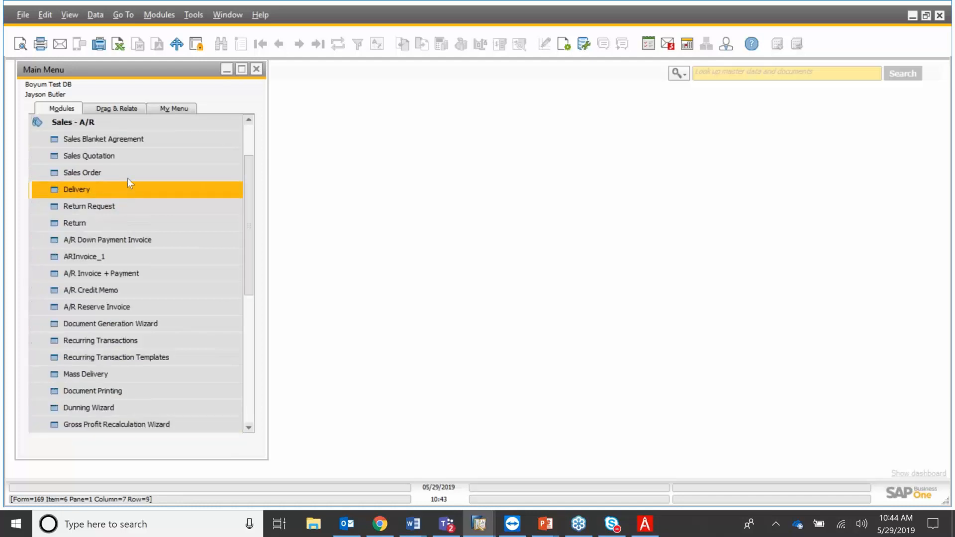
{"action": "left_click", "coordinate": [129, 157]}
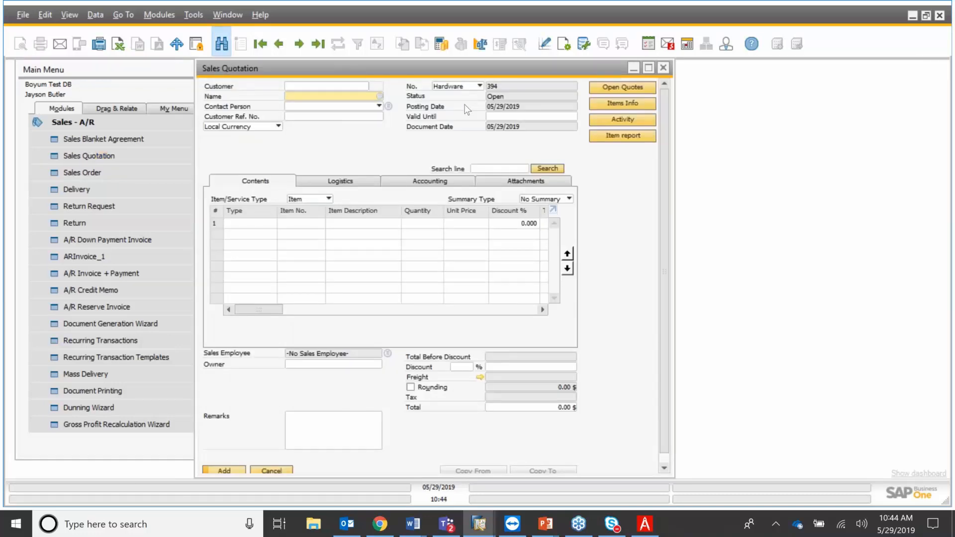
List all sales quotations sorted by customer and load Boyum-IT quotation 382.
{"action": "key", "text": "ctrl+f"}
{"action": "key", "text": "Return"}
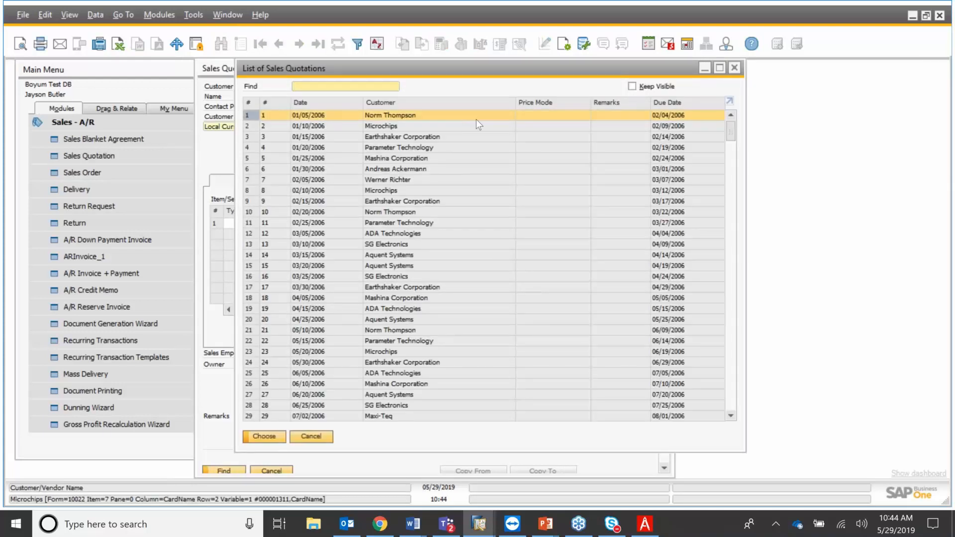
{"action": "double_click", "coordinate": [468, 103]}
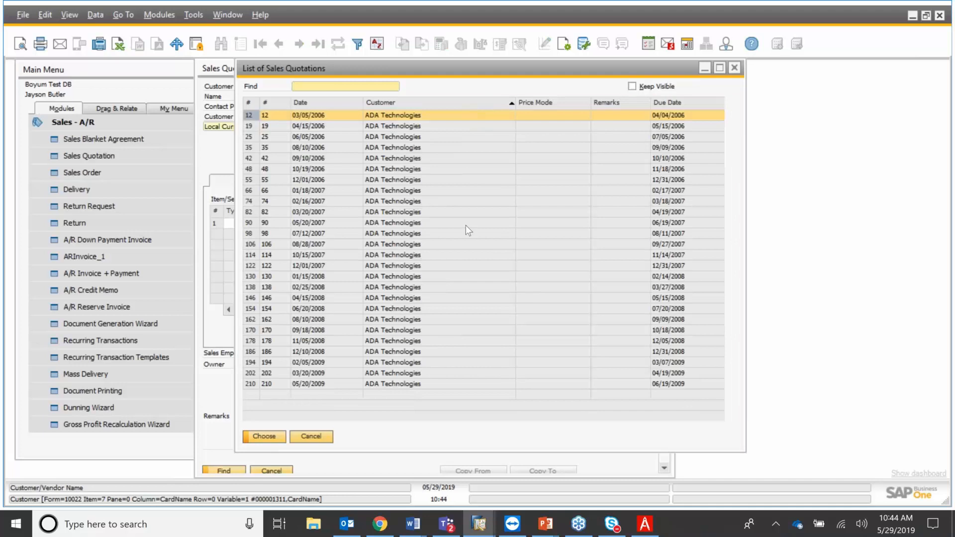
{"action": "scroll", "coordinate": [466, 224], "scroll_direction": "down", "scroll_amount": 4}
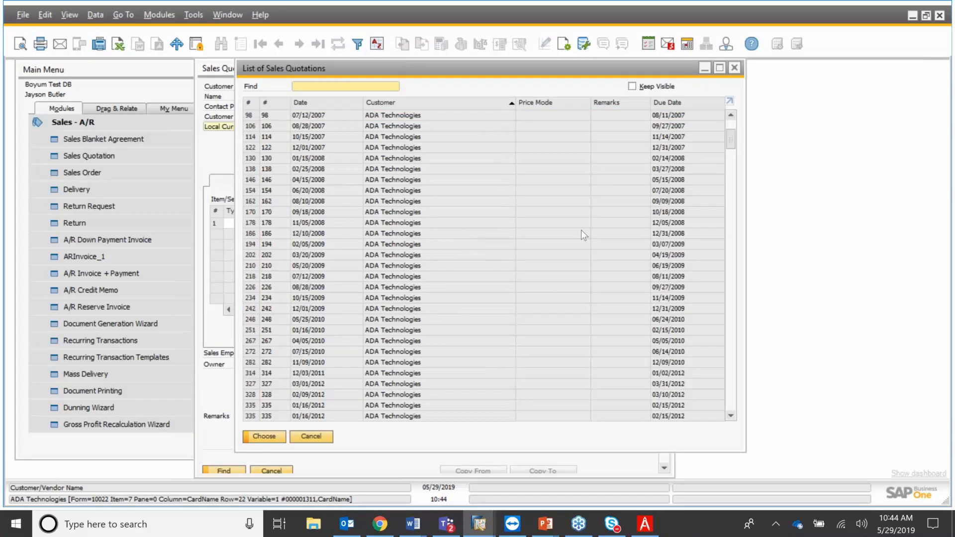
{"action": "scroll", "coordinate": [729, 151], "scroll_direction": "down", "scroll_amount": 5}
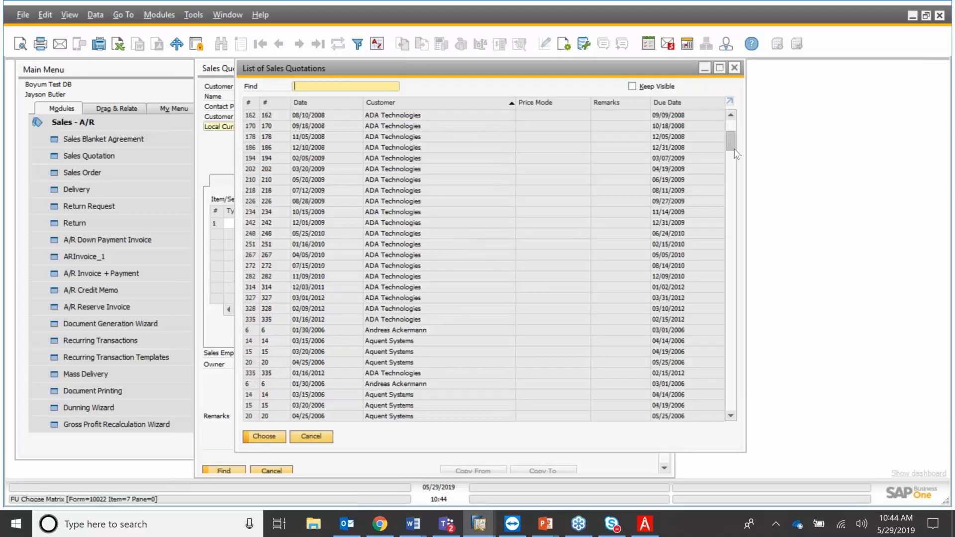
{"action": "scroll", "coordinate": [736, 174], "scroll_direction": "down", "scroll_amount": 12}
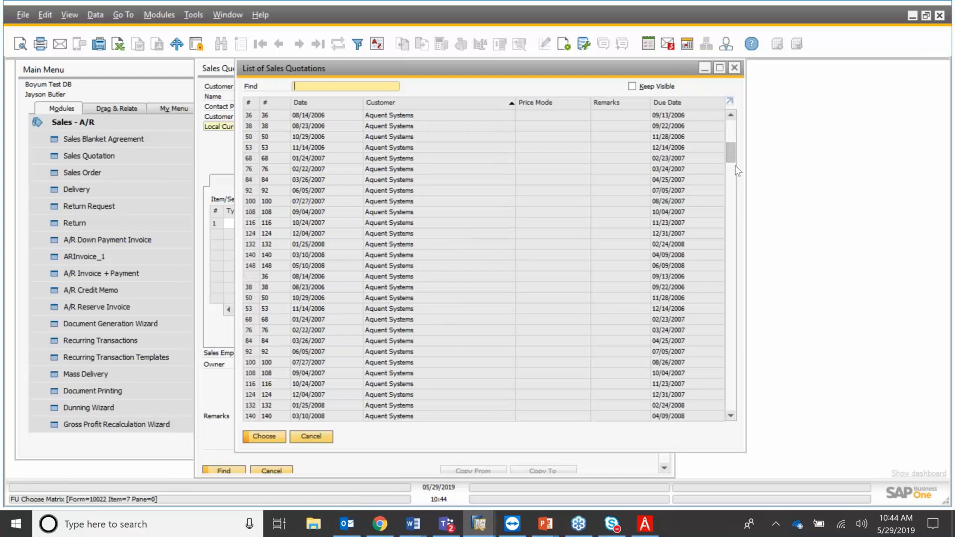
{"action": "left_click", "coordinate": [406, 331]}
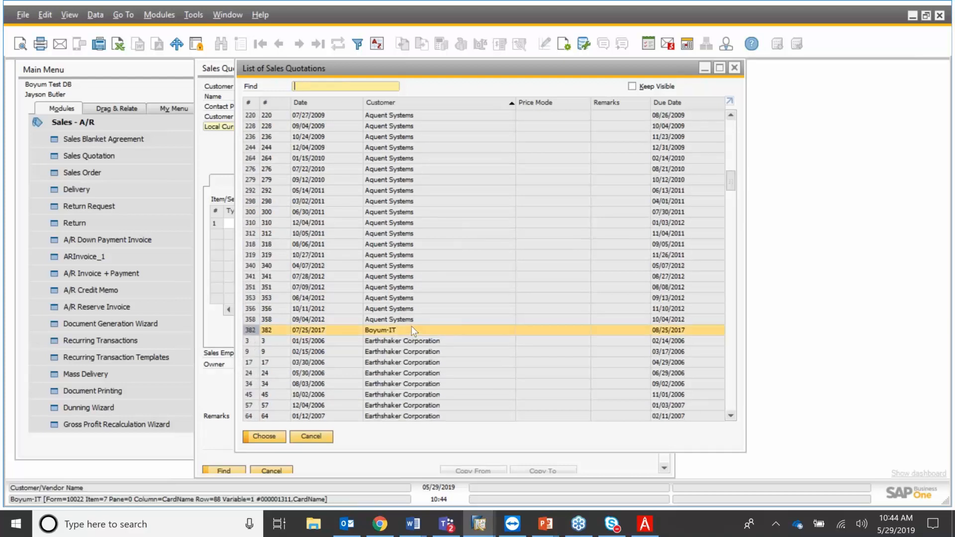
{"action": "double_click", "coordinate": [411, 328]}
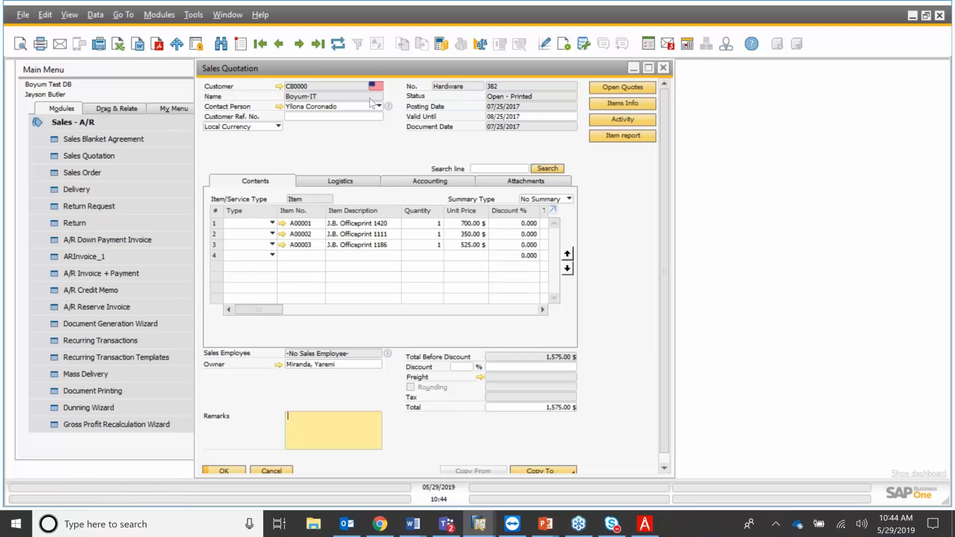
Email quotation 382, cancelling the Print dialog that appears.
{"action": "left_click", "coordinate": [60, 44]}
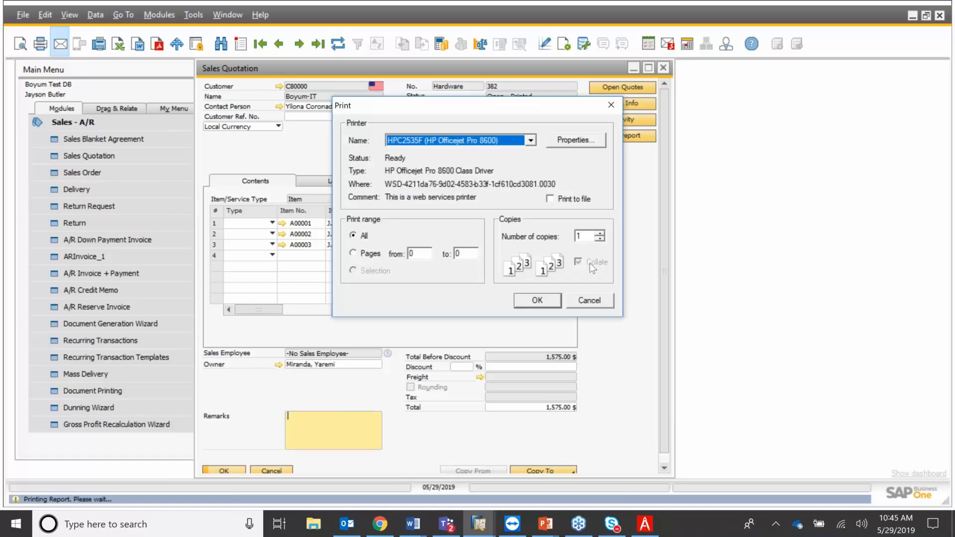
{"action": "left_click", "coordinate": [591, 301]}
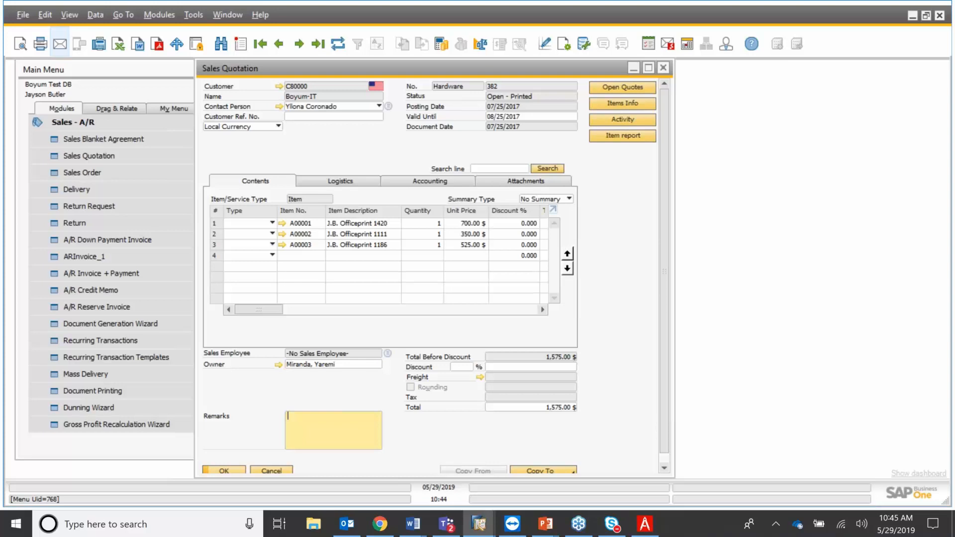
Check the Outgoing Payments - 317 and Sales Quotation - 382 drafts in Outlook, then minimize it.
{"action": "left_click", "coordinate": [347, 524]}
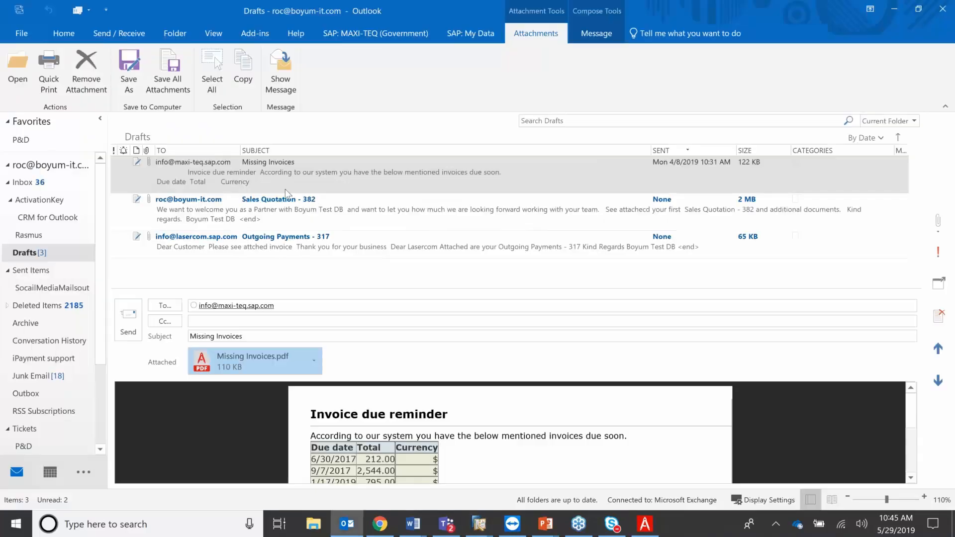
{"action": "left_click", "coordinate": [285, 247]}
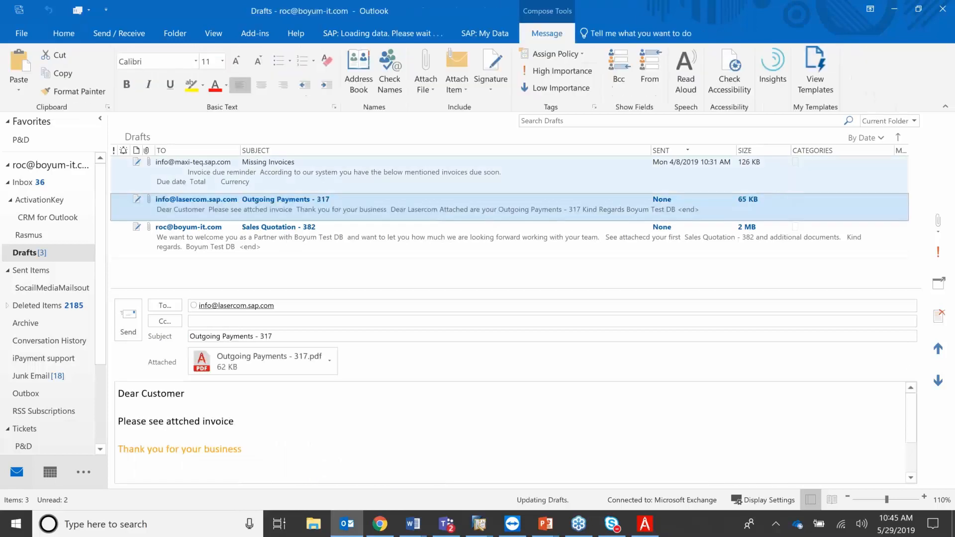
{"action": "left_click", "coordinate": [480, 298]}
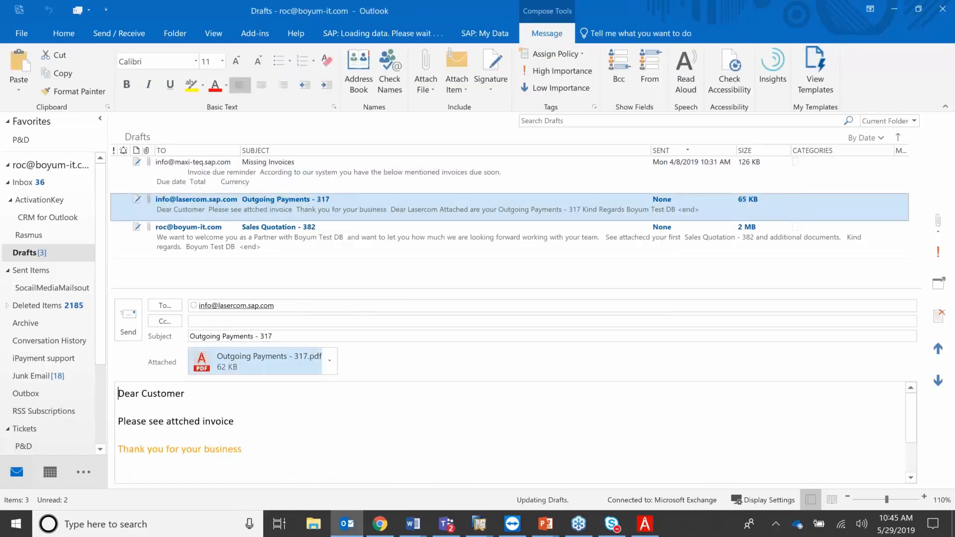
{"action": "left_click", "coordinate": [261, 241]}
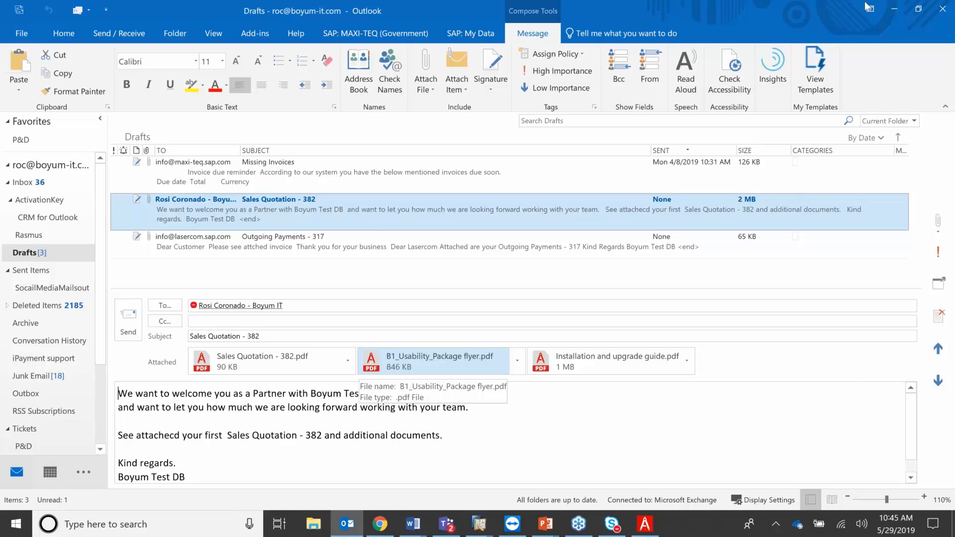
{"action": "left_click", "coordinate": [896, 11]}
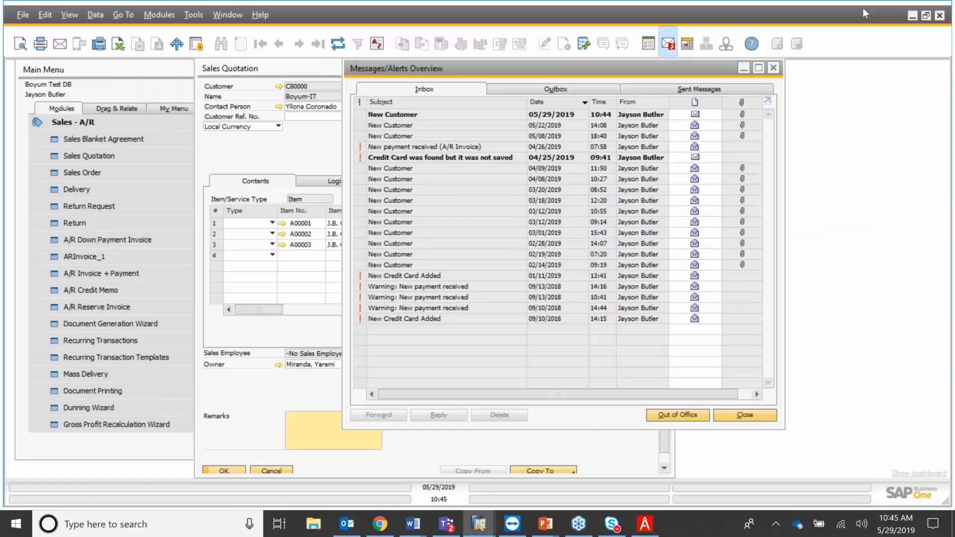
Open Activity from Customer/Vendors and jump to the latest record, discarding the unsaved new one.
{"action": "left_click", "coordinate": [411, 116]}
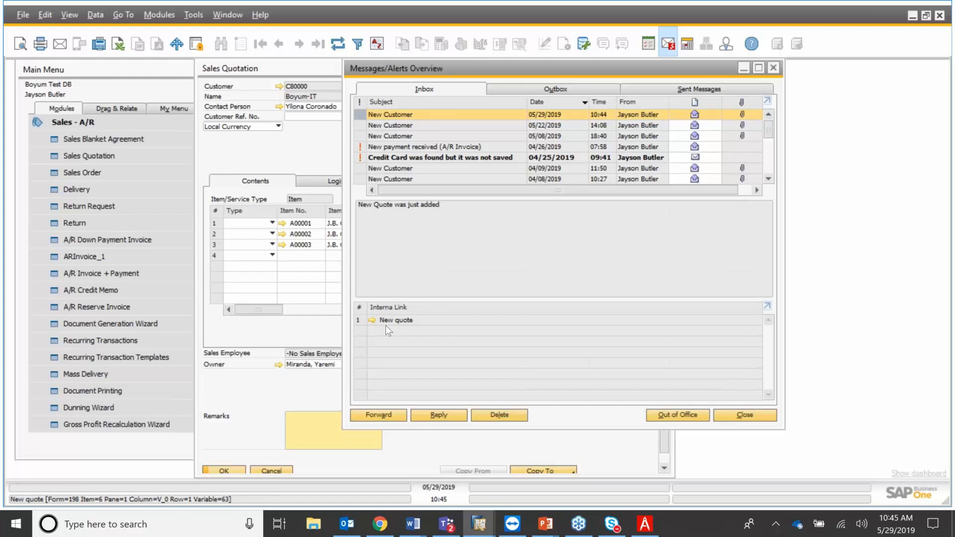
{"action": "left_click", "coordinate": [85, 124]}
{"action": "left_click", "coordinate": [86, 124]}
{"action": "left_click", "coordinate": [107, 224]}
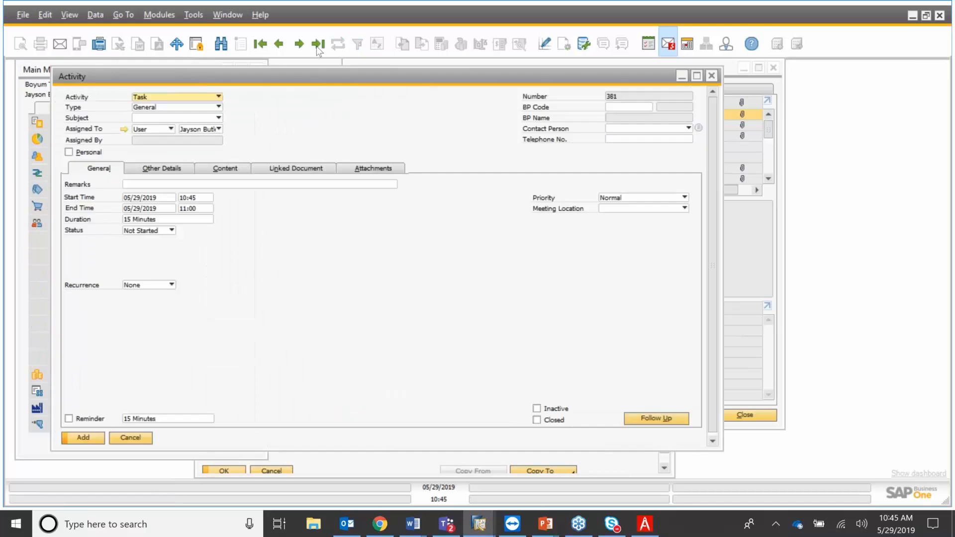
{"action": "left_click", "coordinate": [319, 45]}
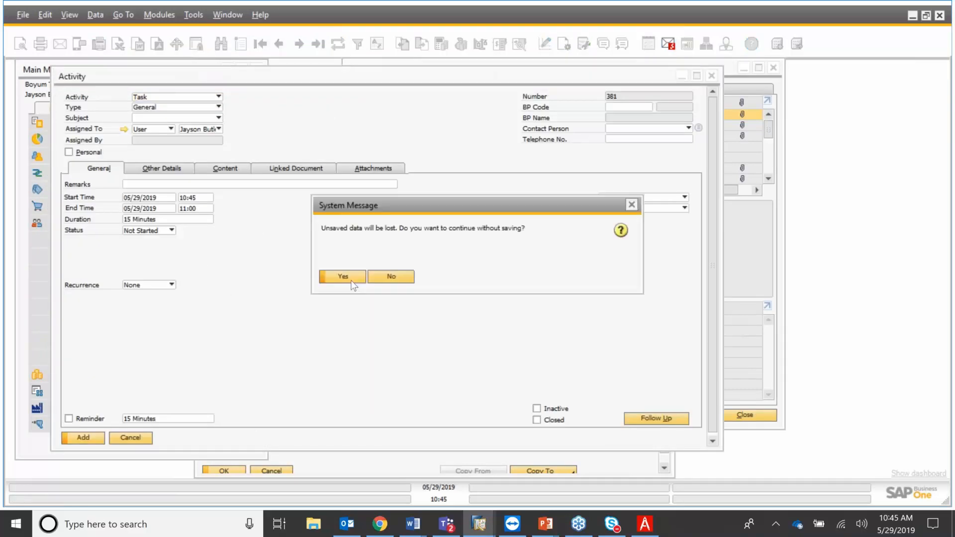
{"action": "left_click", "coordinate": [343, 276]}
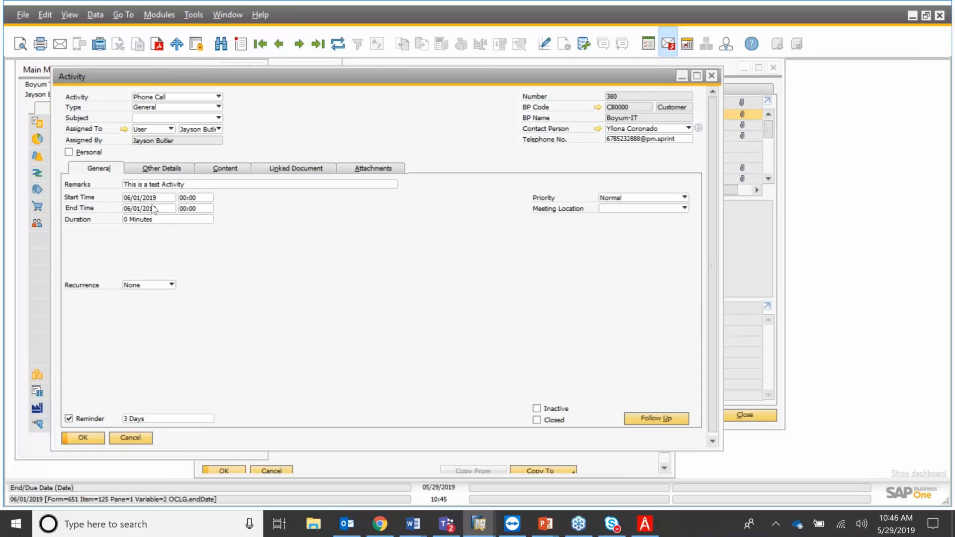
Review activity 380's Linked Document, Attachments, Other Details and Content tabs, then close it and Messages/Alerts.
{"action": "left_click", "coordinate": [301, 172]}
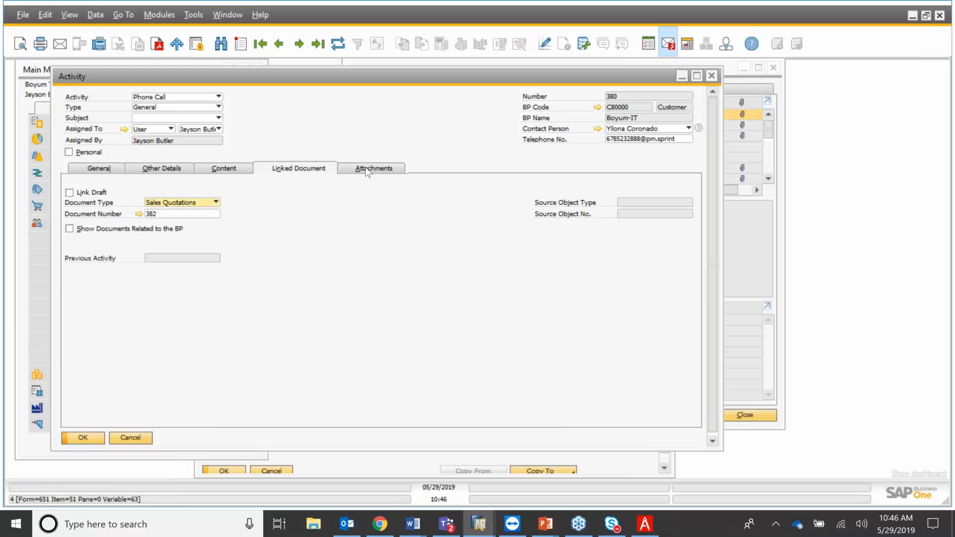
{"action": "left_click", "coordinate": [368, 169]}
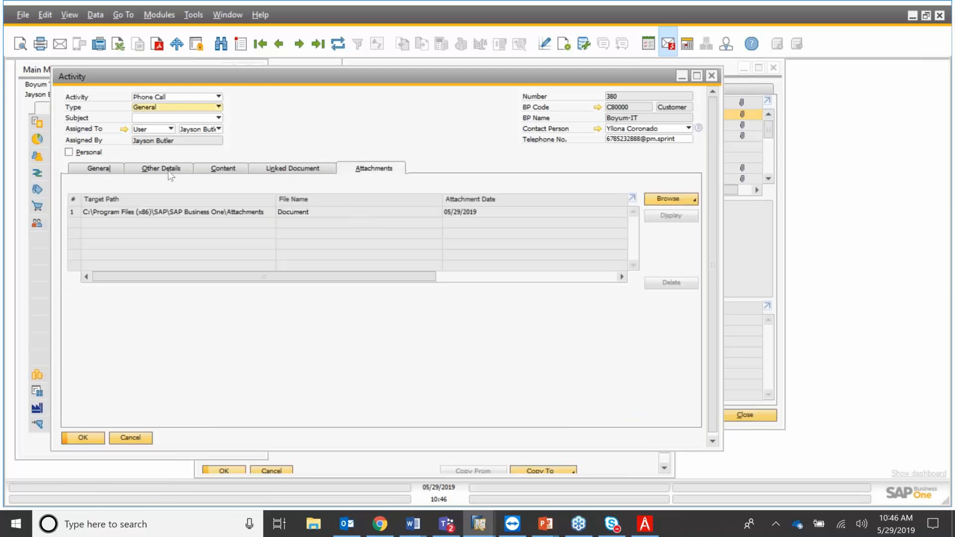
{"action": "left_click", "coordinate": [174, 170]}
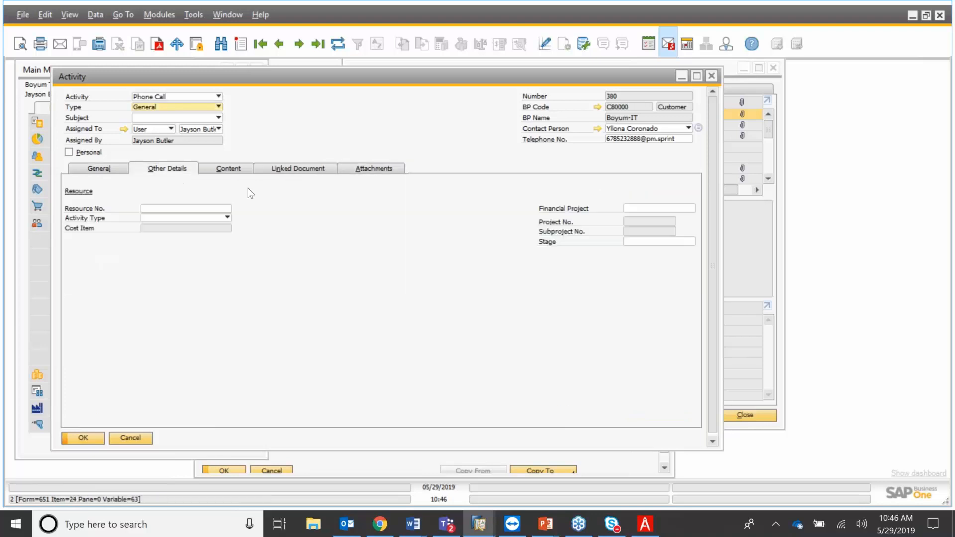
{"action": "left_click", "coordinate": [229, 168]}
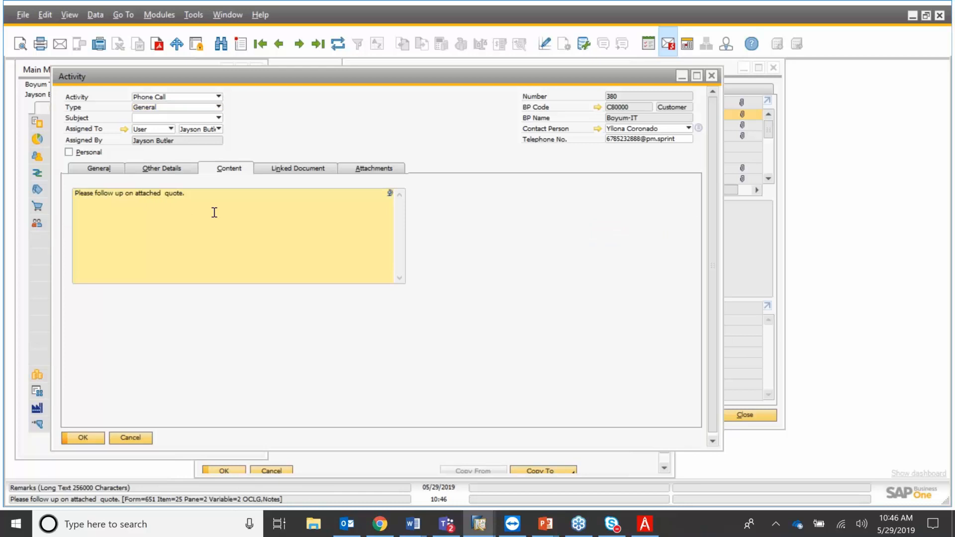
{"action": "left_click", "coordinate": [711, 76]}
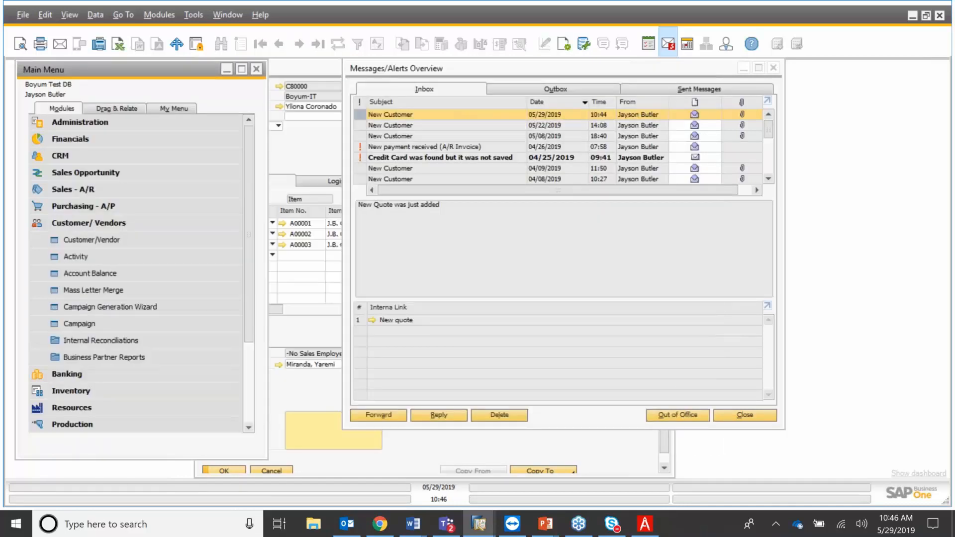
{"action": "left_click", "coordinate": [774, 68]}
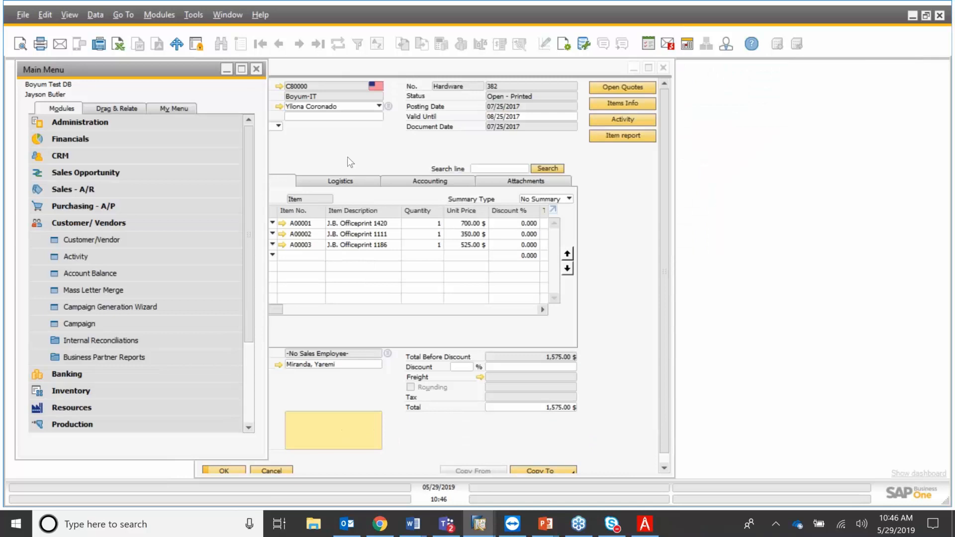
Step forward to quotation 384 for MICROCHIPS, email it, and check Outlook's drafts.
{"action": "left_click", "coordinate": [347, 157]}
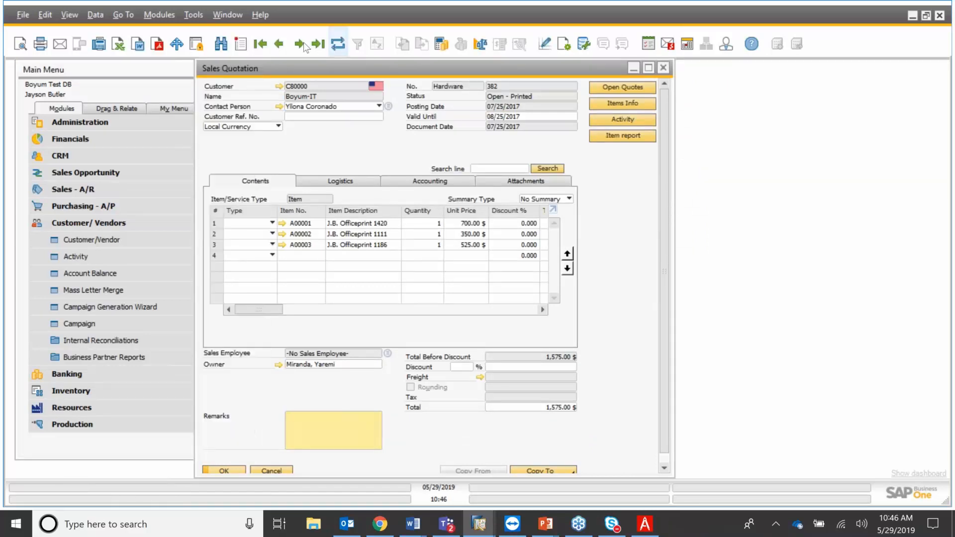
{"action": "left_click", "coordinate": [300, 44]}
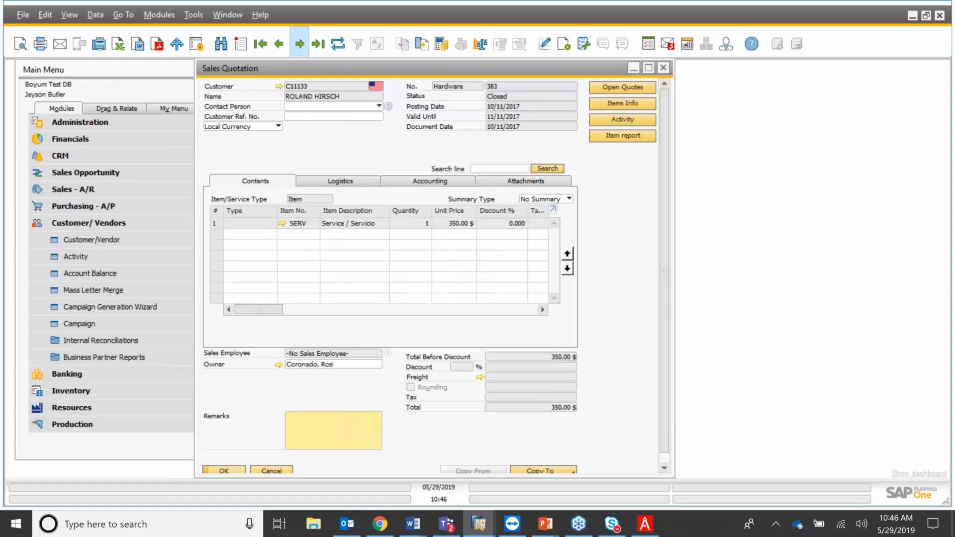
{"action": "left_click", "coordinate": [300, 45]}
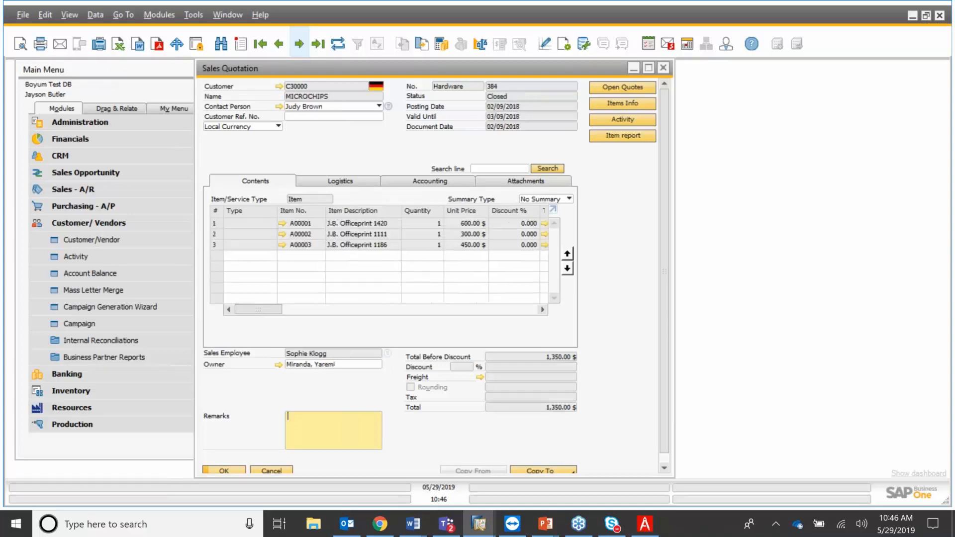
{"action": "left_click", "coordinate": [60, 44]}
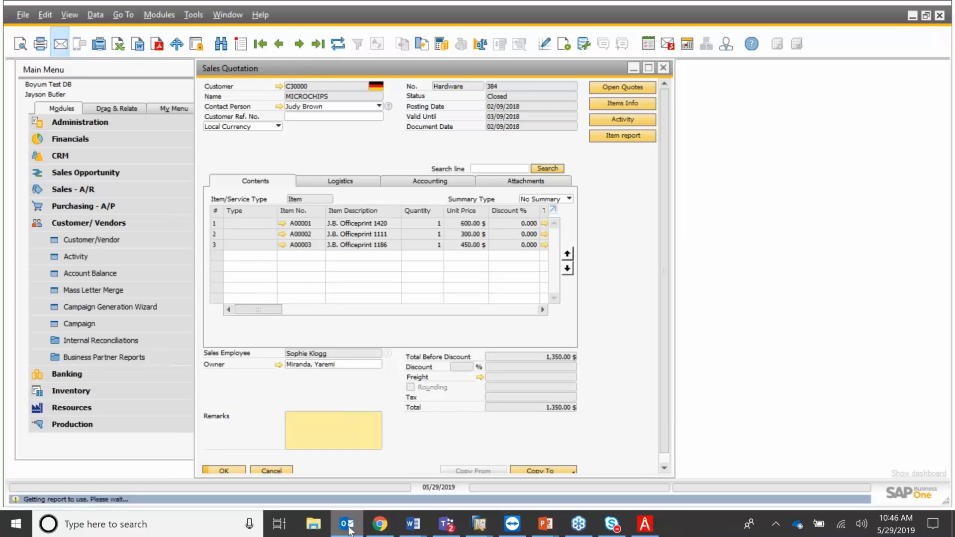
{"action": "left_click", "coordinate": [347, 525]}
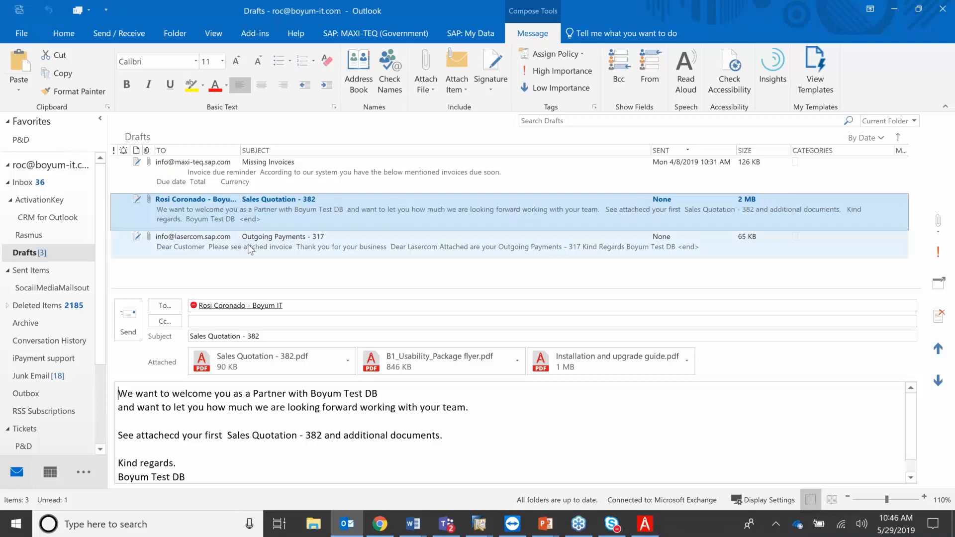
View the Outgoing Payments - 317 draft, then return to SAP Business One.
{"action": "left_click", "coordinate": [251, 249]}
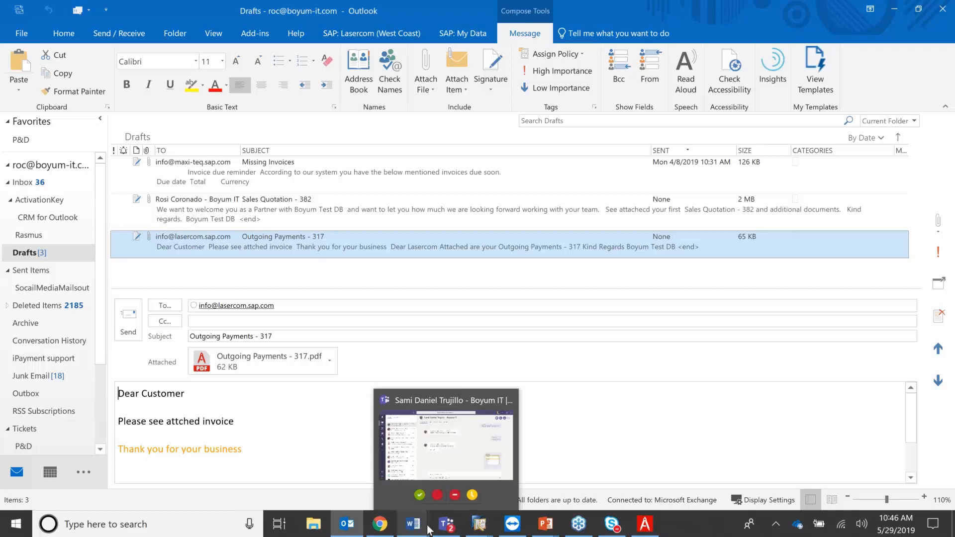
{"action": "mouse_move", "coordinate": [482, 532]}
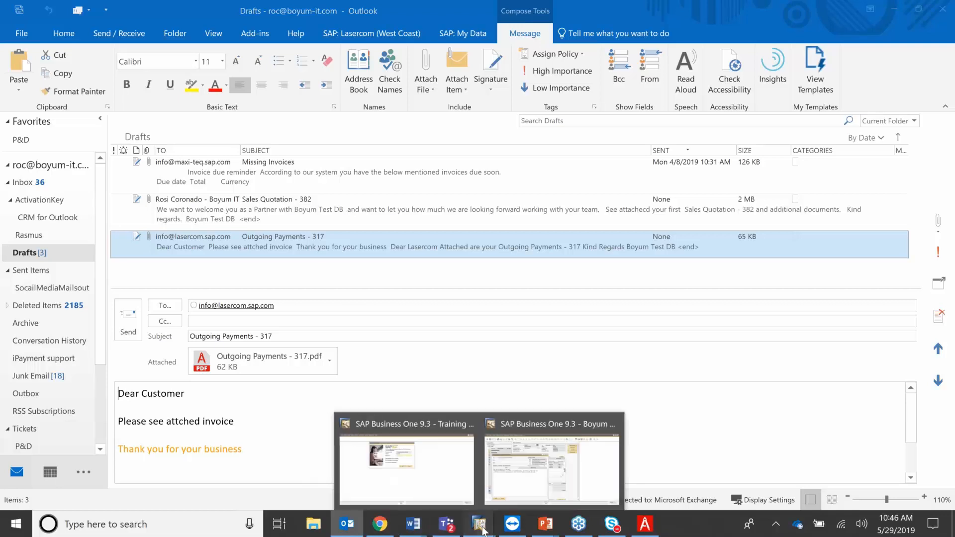
{"action": "left_click", "coordinate": [512, 487]}
Preview the email for quotation 385, close it unsent, and expand Sales - A/R.
{"action": "left_click", "coordinate": [441, 155]}
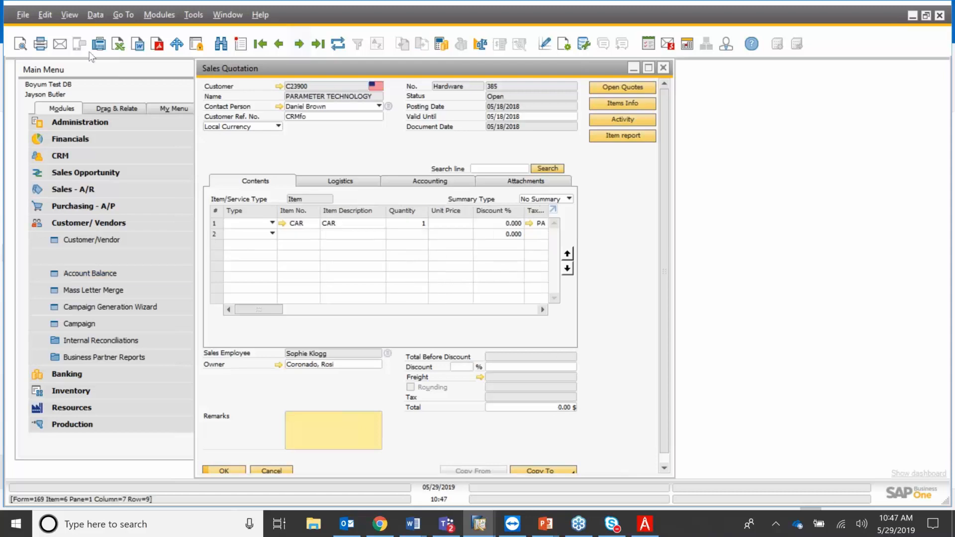
{"action": "left_click", "coordinate": [61, 44]}
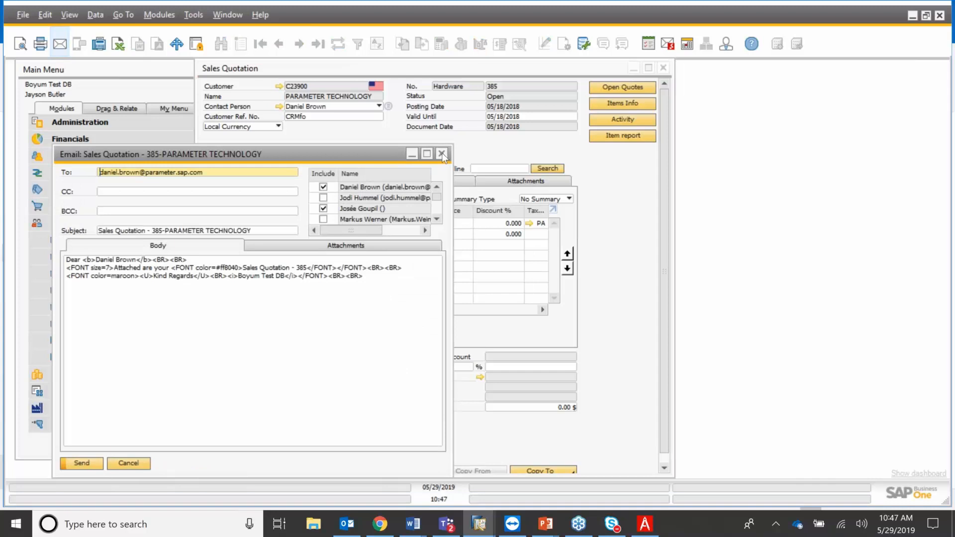
{"action": "left_click", "coordinate": [442, 153]}
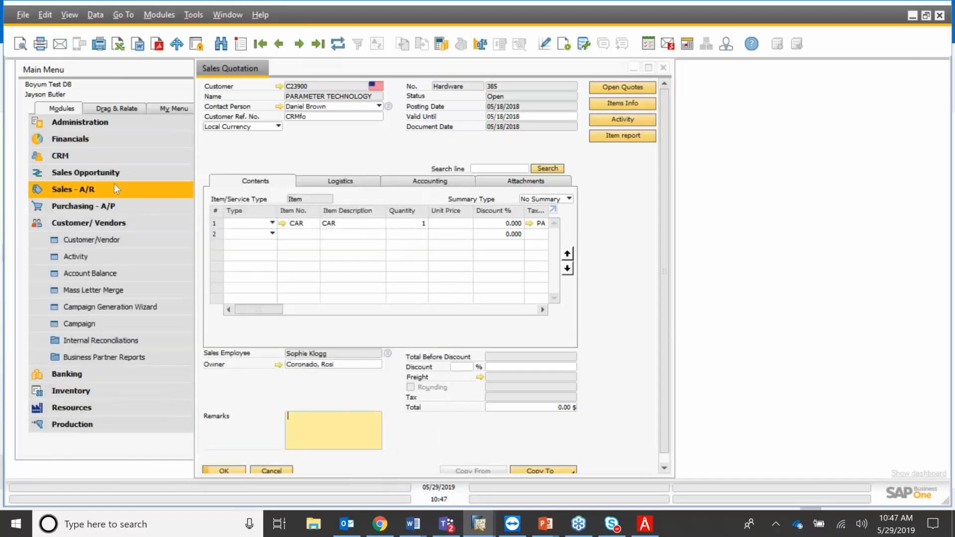
{"action": "left_click", "coordinate": [115, 186]}
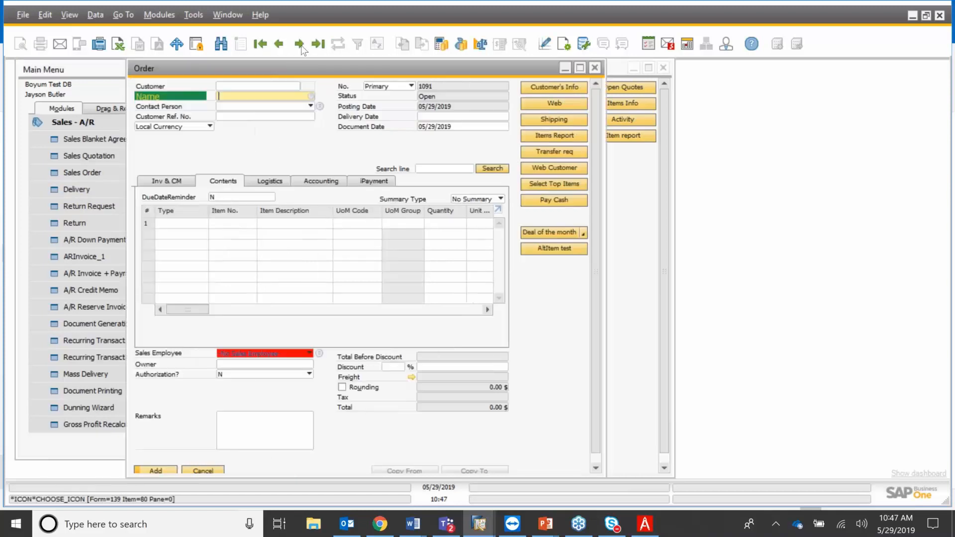
Email the last Sales Order, 1090, to MAXI-TEQ, close it and start a new Sales Quotation.
{"action": "key", "text": "ctrl+Page_Up"}
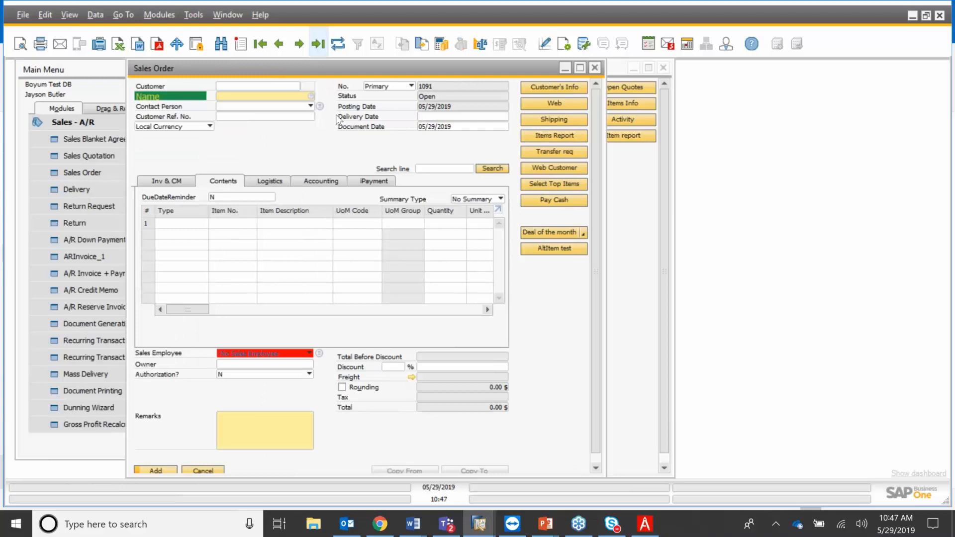
{"action": "left_click", "coordinate": [60, 43]}
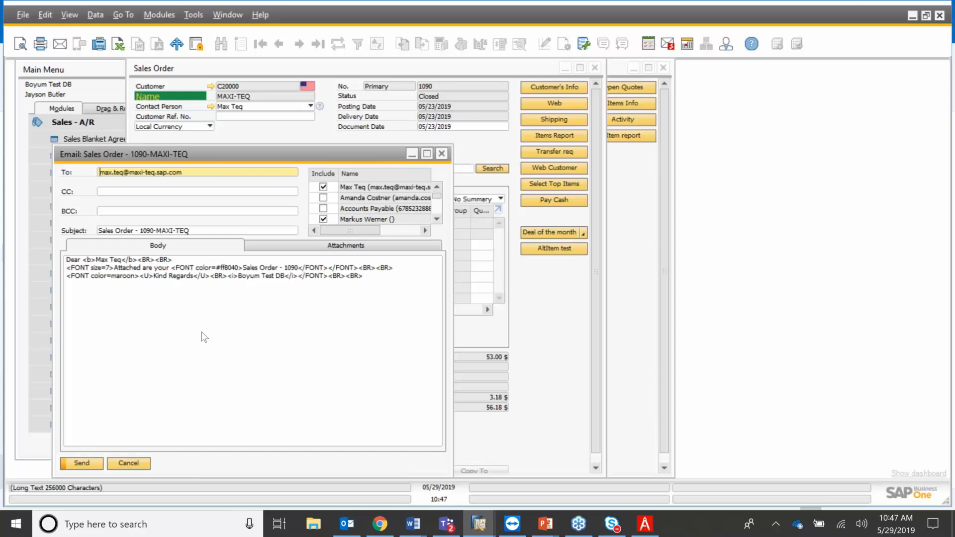
{"action": "key", "text": "Escape"}
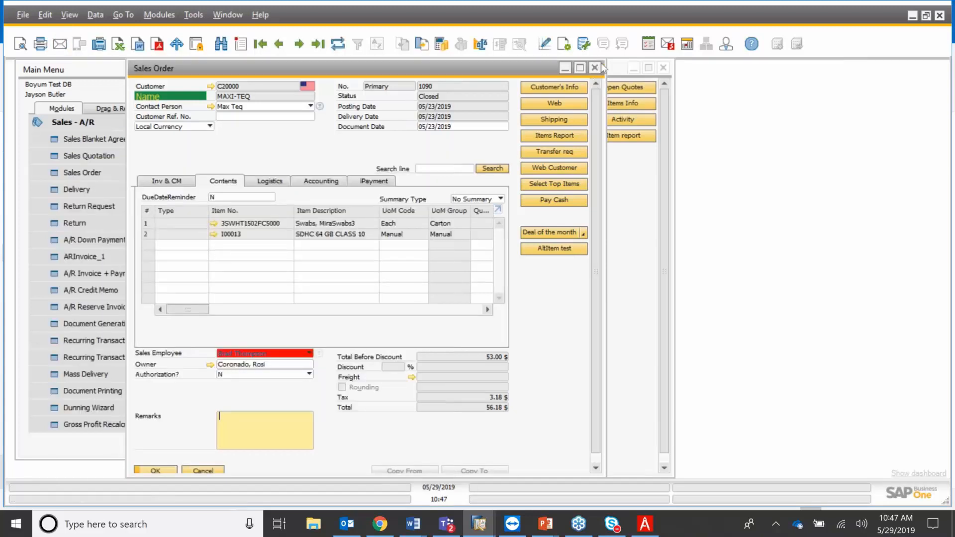
{"action": "left_click", "coordinate": [599, 67]}
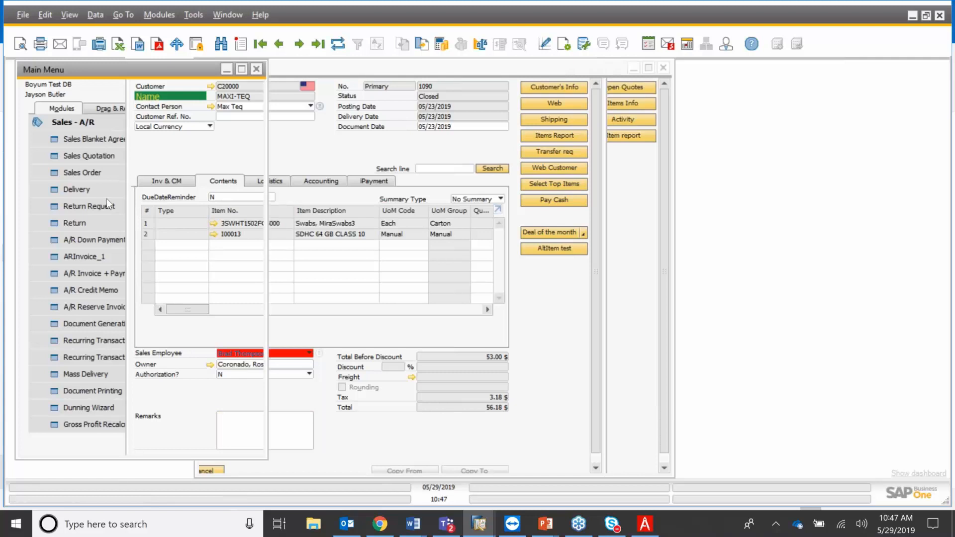
{"action": "left_click", "coordinate": [125, 158]}
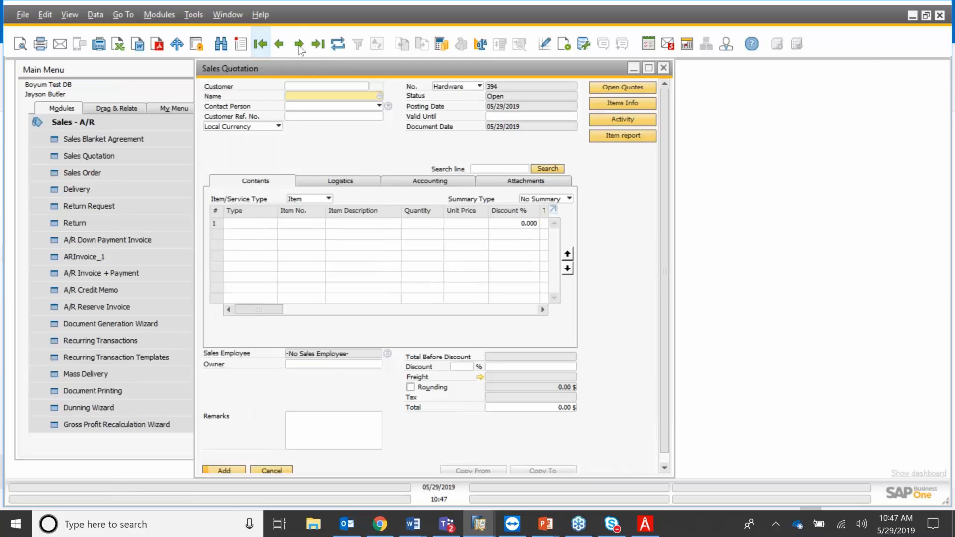
Step forward to Sales Quotation 2 for Microchips and send it by email.
{"action": "left_click", "coordinate": [299, 44]}
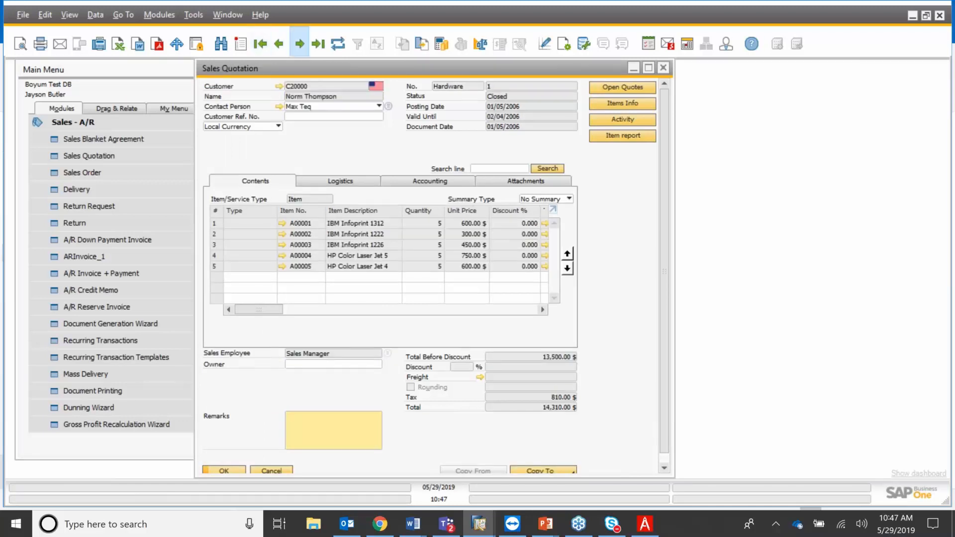
{"action": "left_click", "coordinate": [299, 45]}
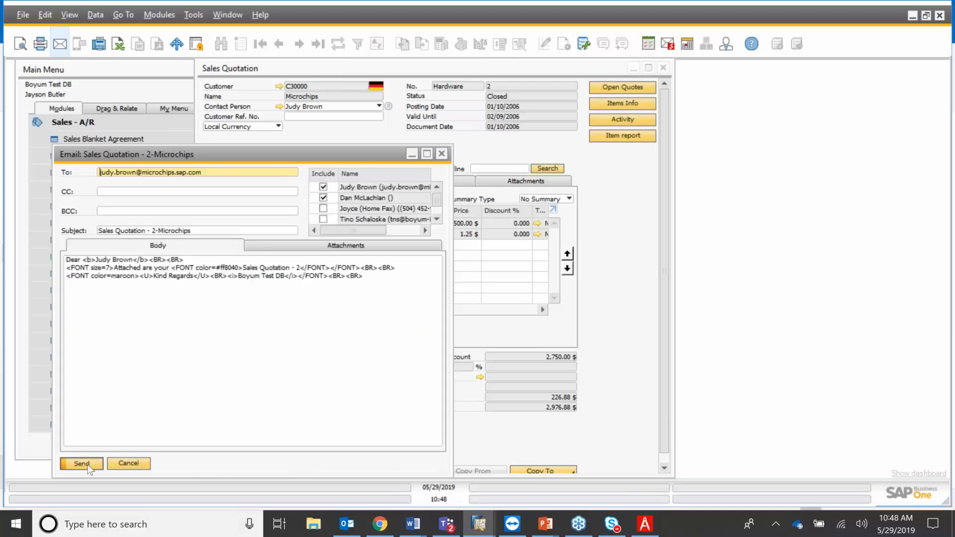
{"action": "left_click", "coordinate": [87, 465]}
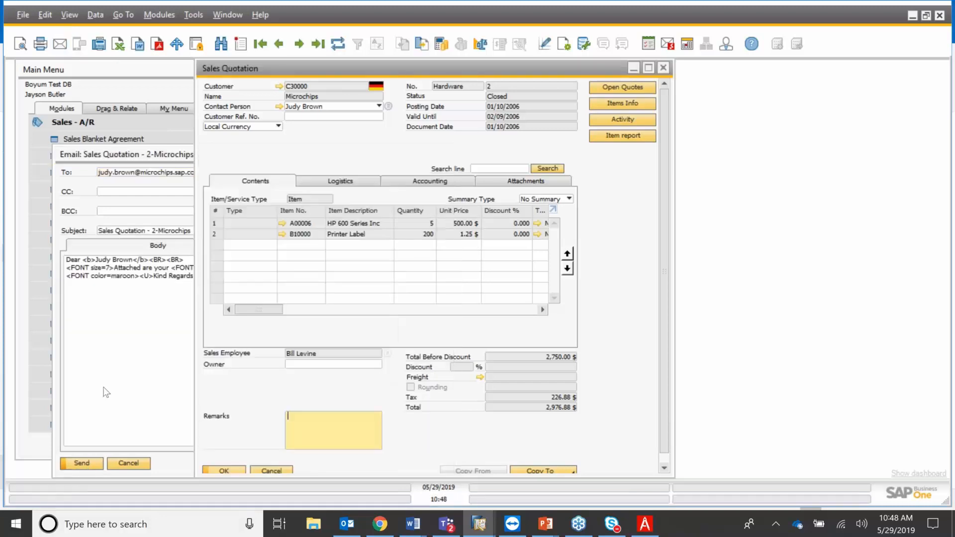
Review the Sales Quotation - 2-Microchips and Sales Quotation - 382 Outlook drafts, then minimise Outlook.
{"action": "left_click", "coordinate": [347, 524]}
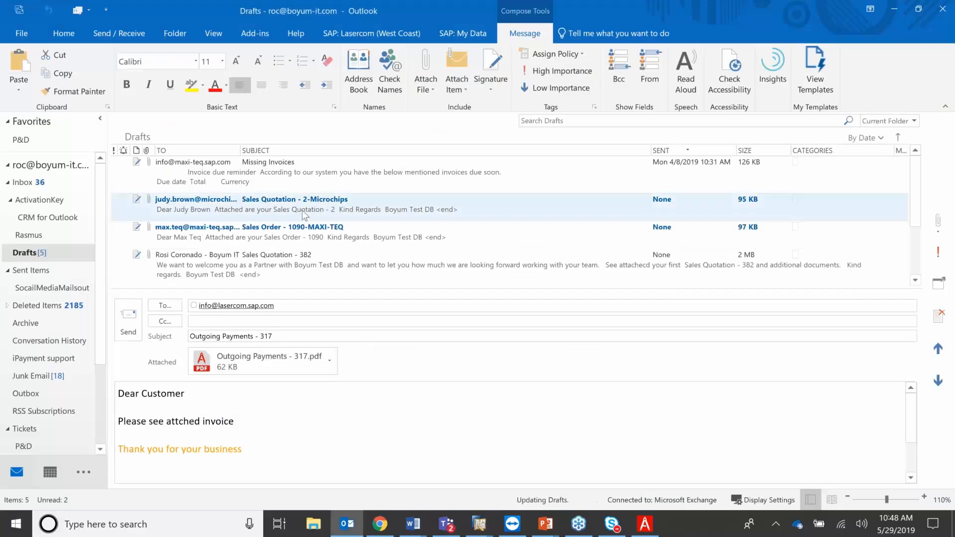
{"action": "left_click", "coordinate": [303, 212]}
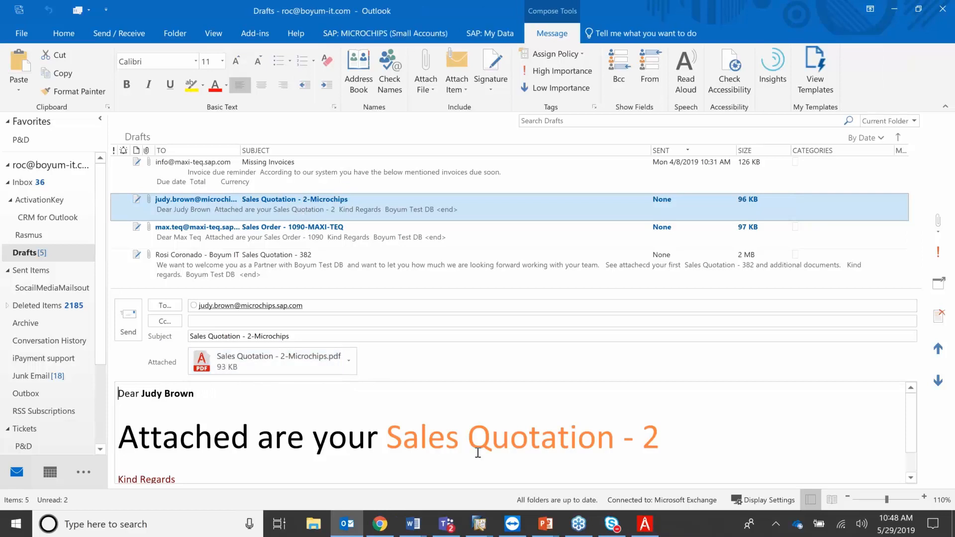
{"action": "triple_click", "coordinate": [259, 439]}
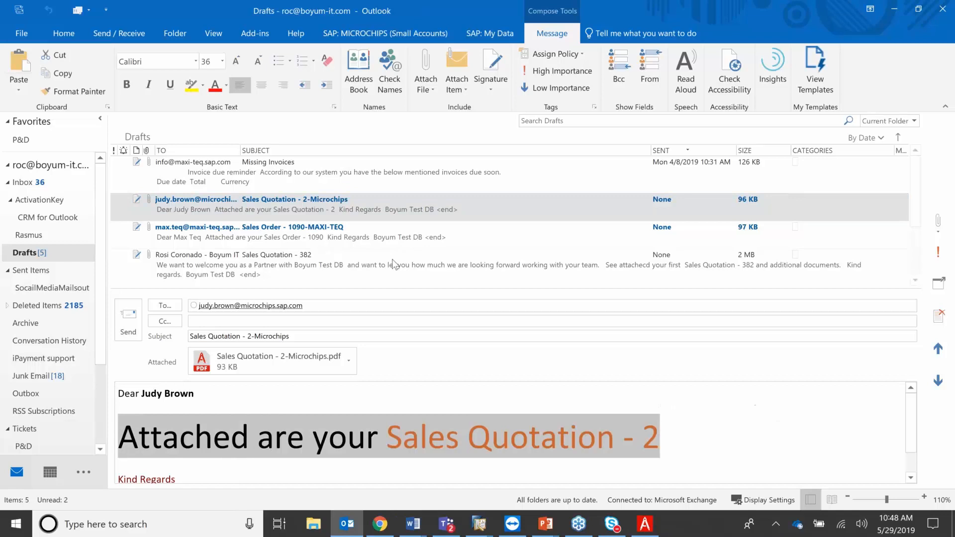
{"action": "left_click", "coordinate": [332, 258]}
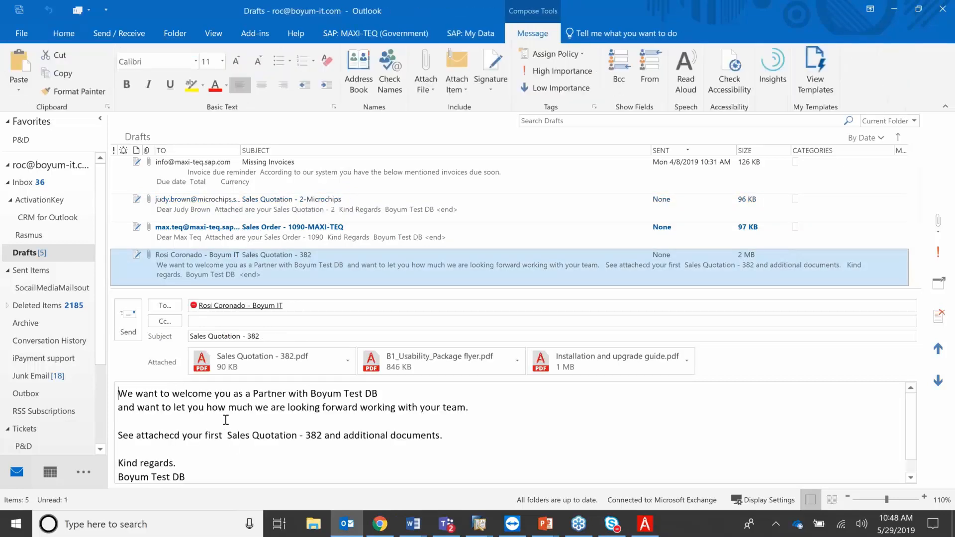
{"action": "left_click", "coordinate": [894, 10]}
Run Customer/ Vendors > Account Balance for customers with the Email action and preview before execution.
{"action": "left_click", "coordinate": [187, 101]}
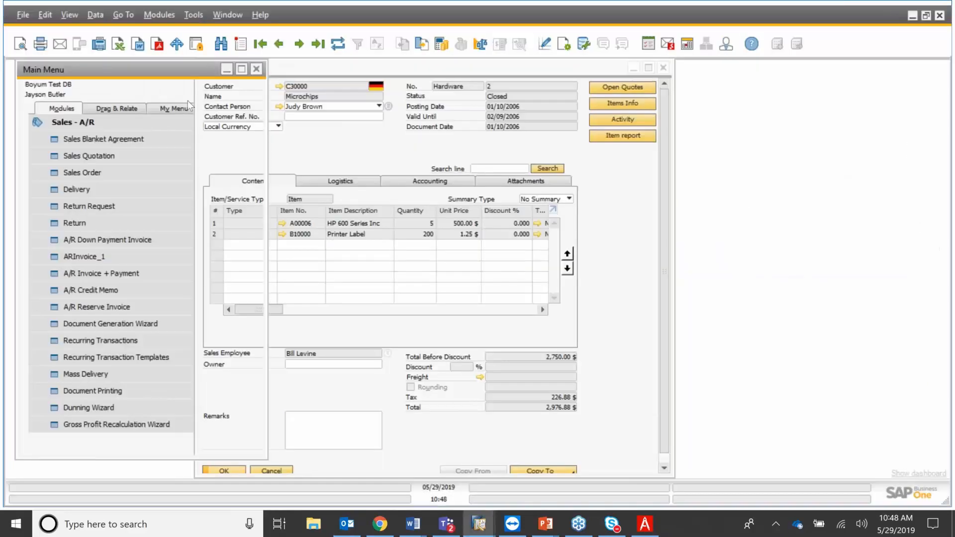
{"action": "left_click", "coordinate": [111, 123]}
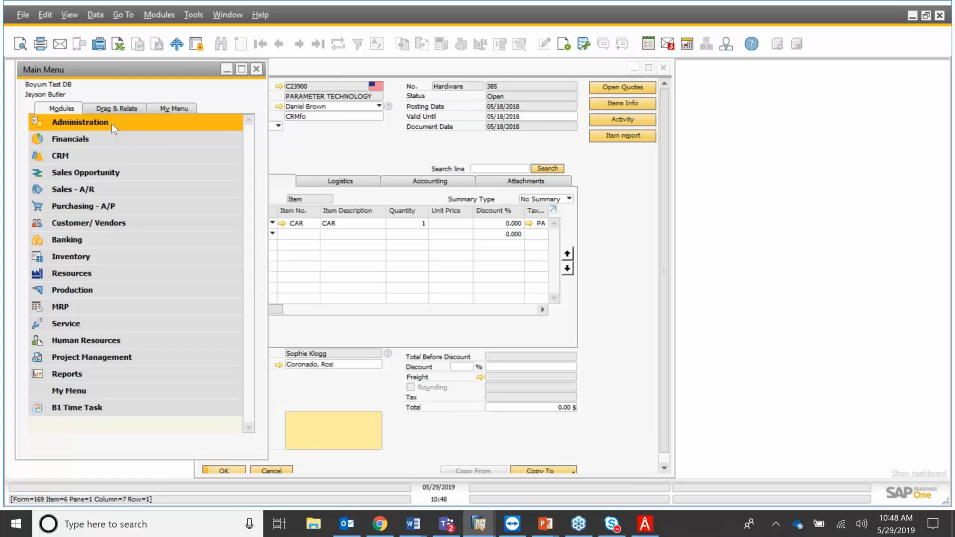
{"action": "left_click", "coordinate": [114, 225]}
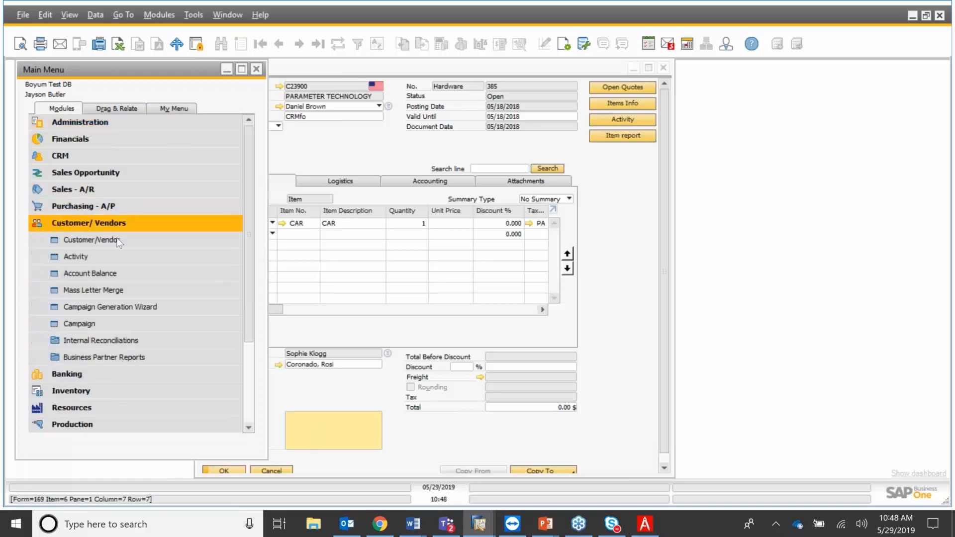
{"action": "left_click", "coordinate": [127, 275]}
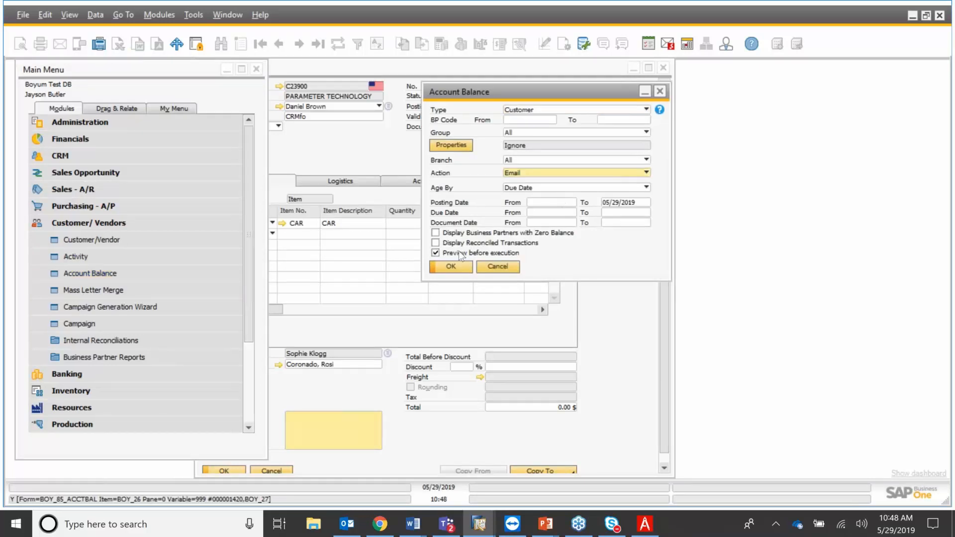
{"action": "left_click", "coordinate": [451, 266]}
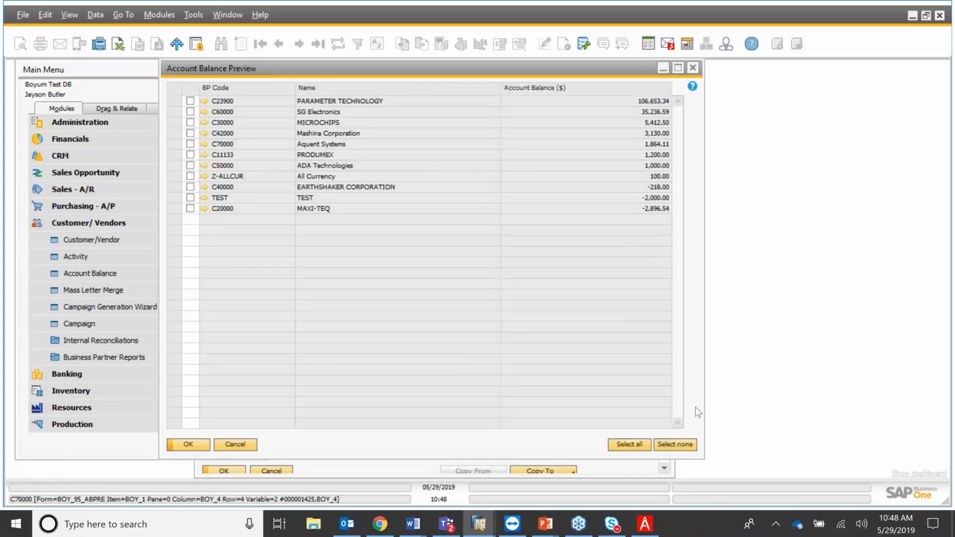
Deselect all partners, tick SG Electronics and MICROCHIPS, and generate their account balance emails.
{"action": "left_click", "coordinate": [677, 444]}
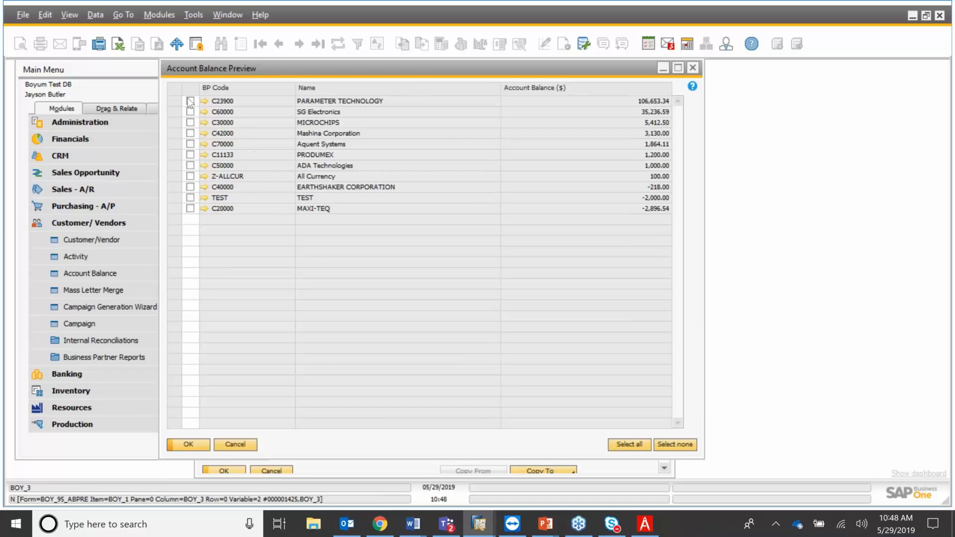
{"action": "left_click", "coordinate": [190, 122]}
{"action": "left_click", "coordinate": [190, 112]}
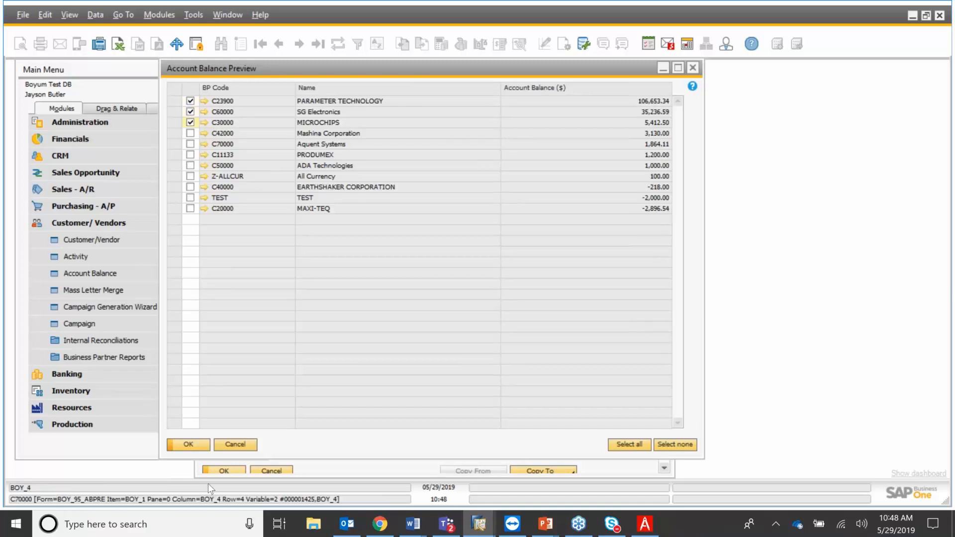
{"action": "left_click", "coordinate": [199, 446]}
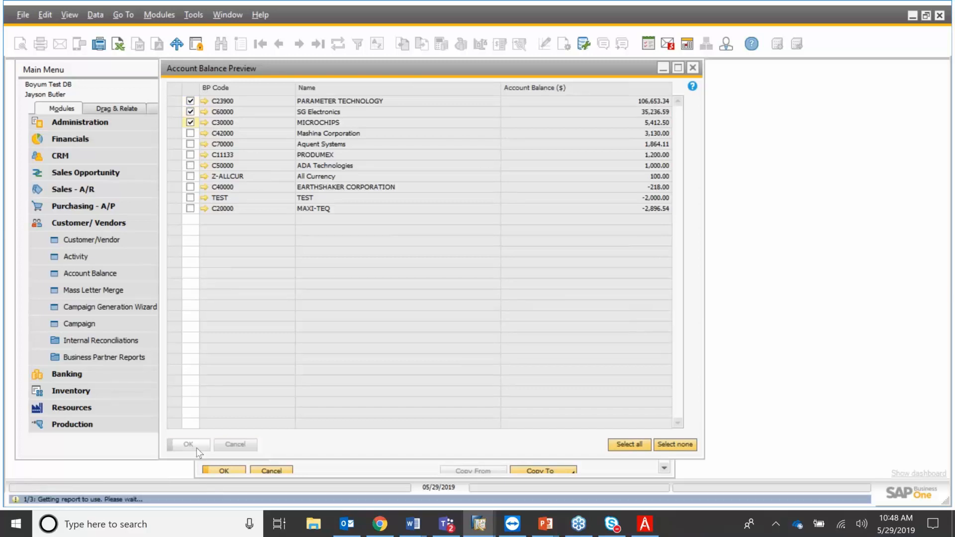
{"action": "left_click", "coordinate": [347, 525]}
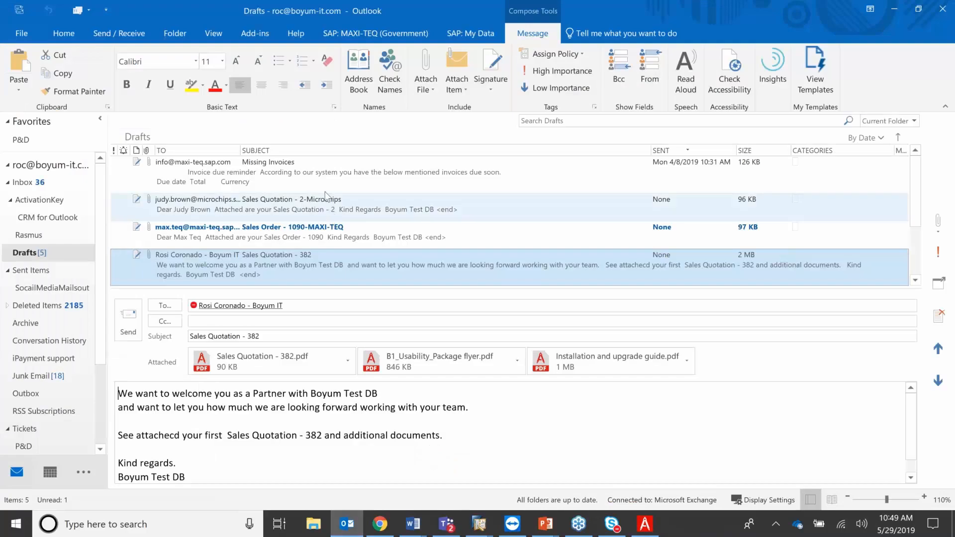
Open the MICROCHIPS Account Balance draft's attached PDF and check its 5,412.50 balance.
{"action": "scroll", "coordinate": [326, 209], "scroll_direction": "down", "scroll_amount": 1}
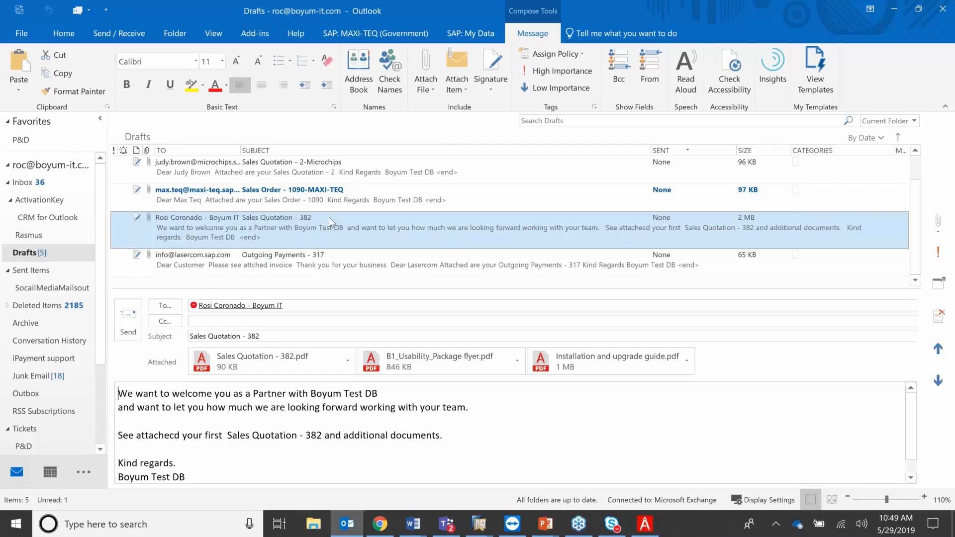
{"action": "scroll", "coordinate": [330, 218], "scroll_direction": "up", "scroll_amount": 1}
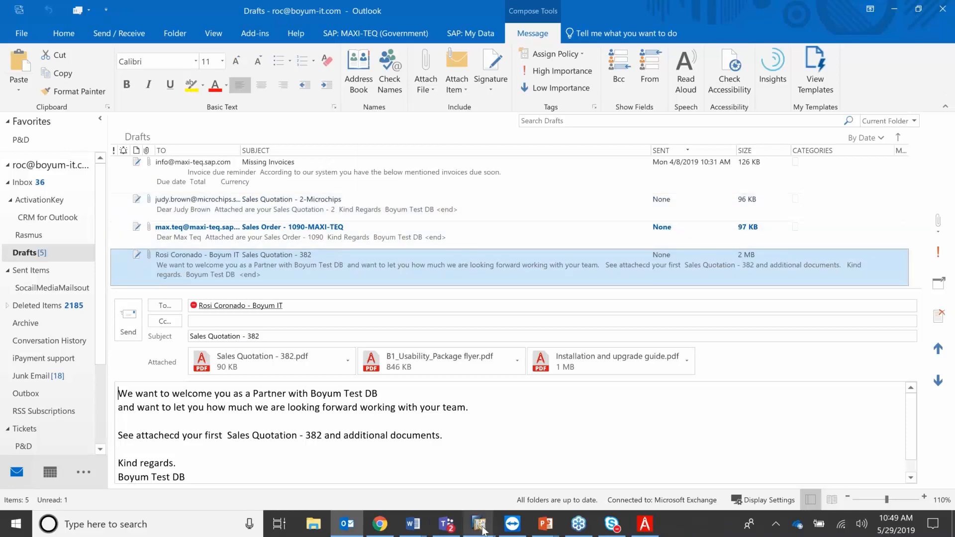
{"action": "mouse_move", "coordinate": [482, 532]}
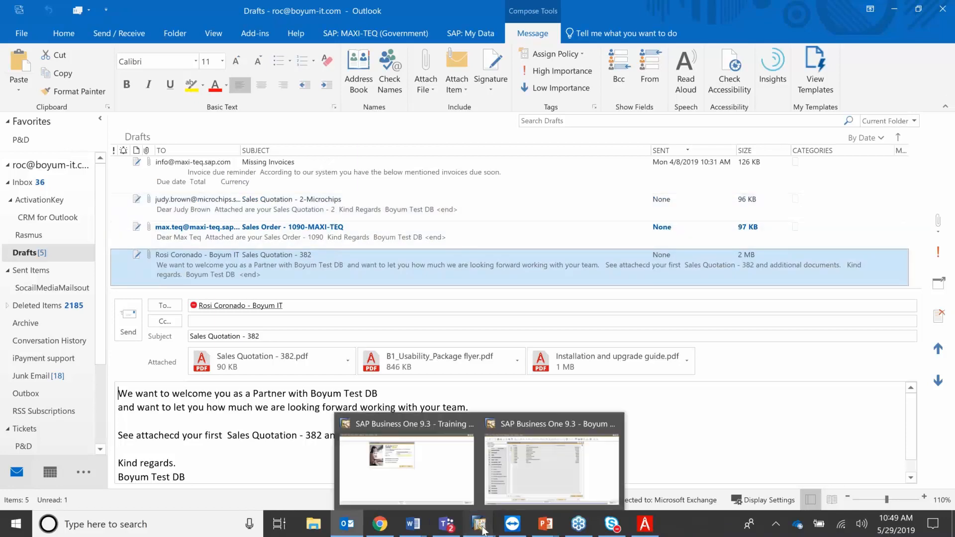
{"action": "left_click", "coordinate": [542, 485]}
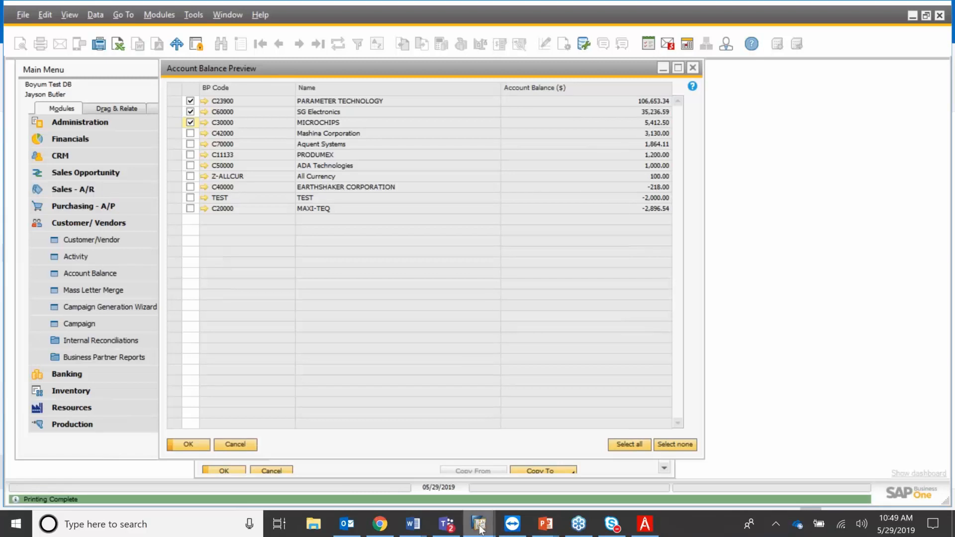
{"action": "left_click", "coordinate": [350, 531]}
{"action": "left_click", "coordinate": [267, 205]}
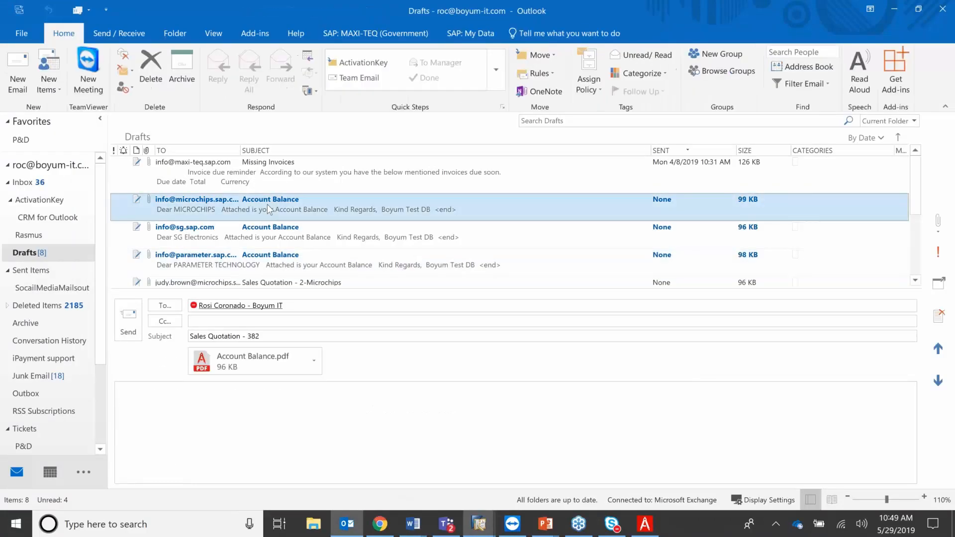
{"action": "left_click", "coordinate": [314, 362]}
{"action": "left_click", "coordinate": [300, 250]}
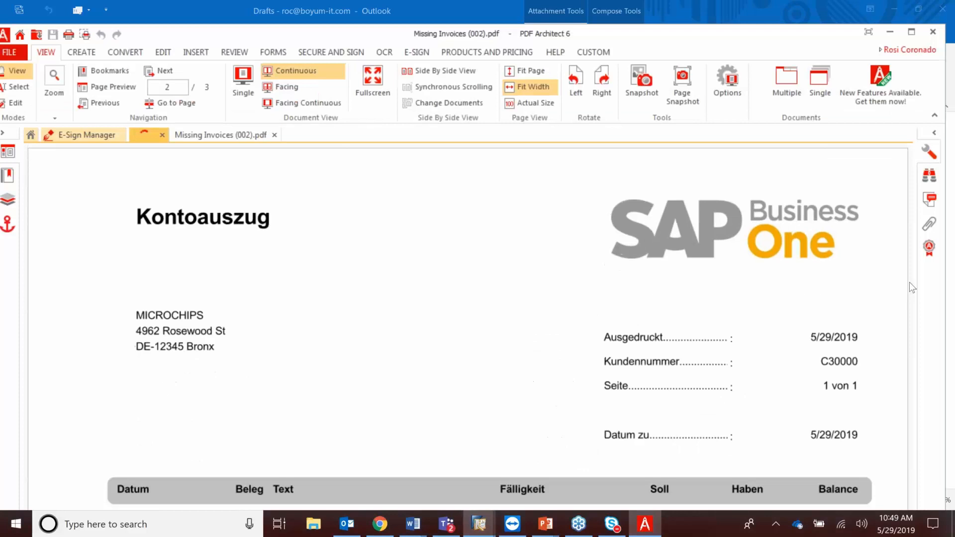
{"action": "left_click", "coordinate": [908, 276]}
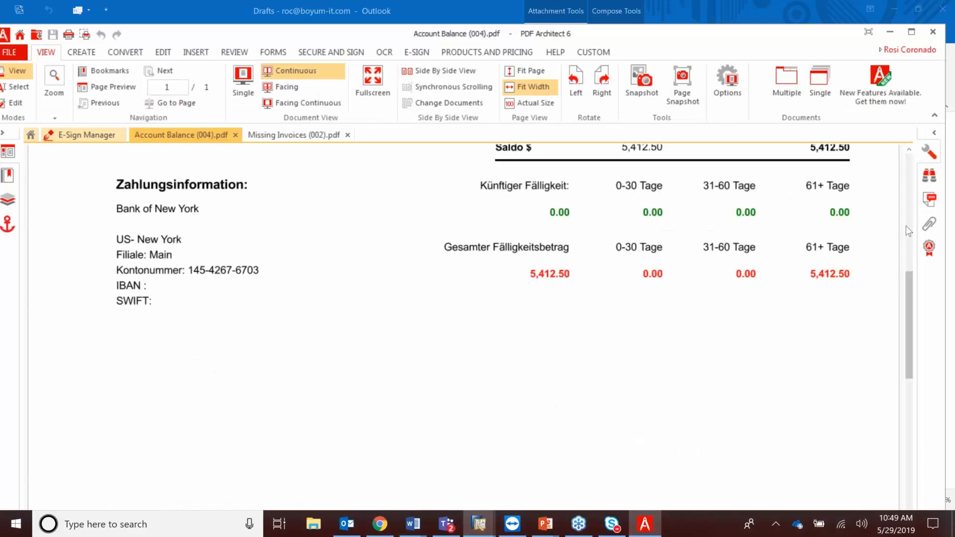
{"action": "scroll", "coordinate": [906, 225], "scroll_direction": "up", "scroll_amount": 3}
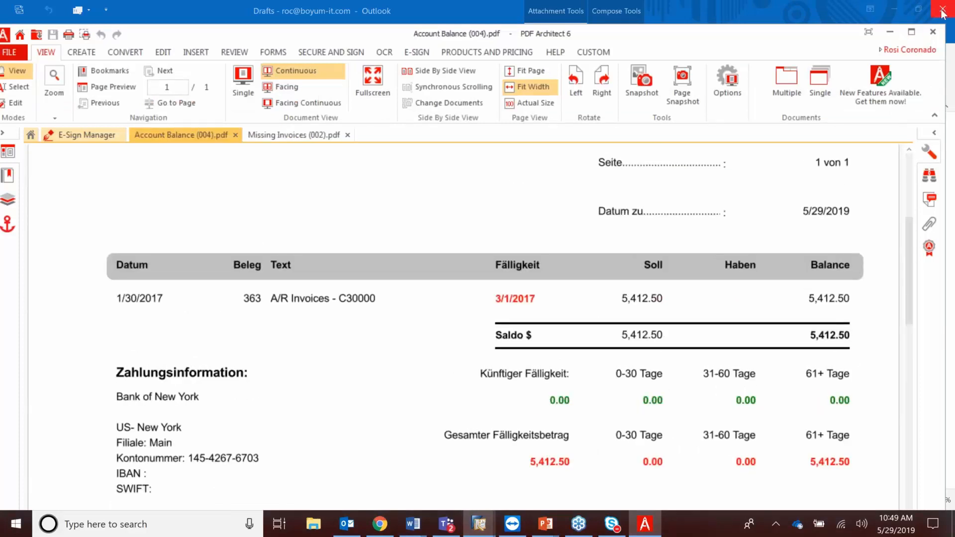
Close Outlook and answer No to quitting SAP Business One, returning to the Account Balance preview.
{"action": "left_click", "coordinate": [944, 10]}
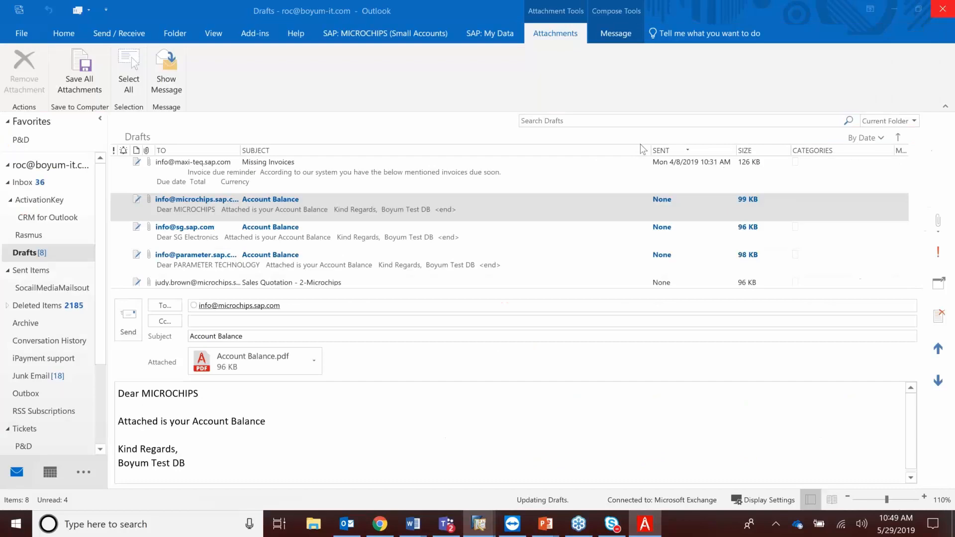
{"action": "left_click", "coordinate": [945, 19]}
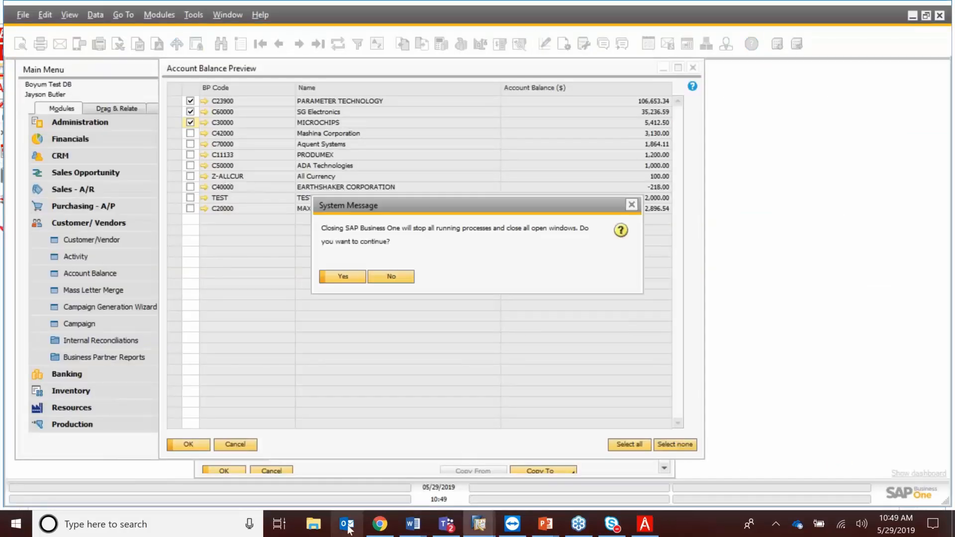
{"action": "left_click", "coordinate": [395, 277]}
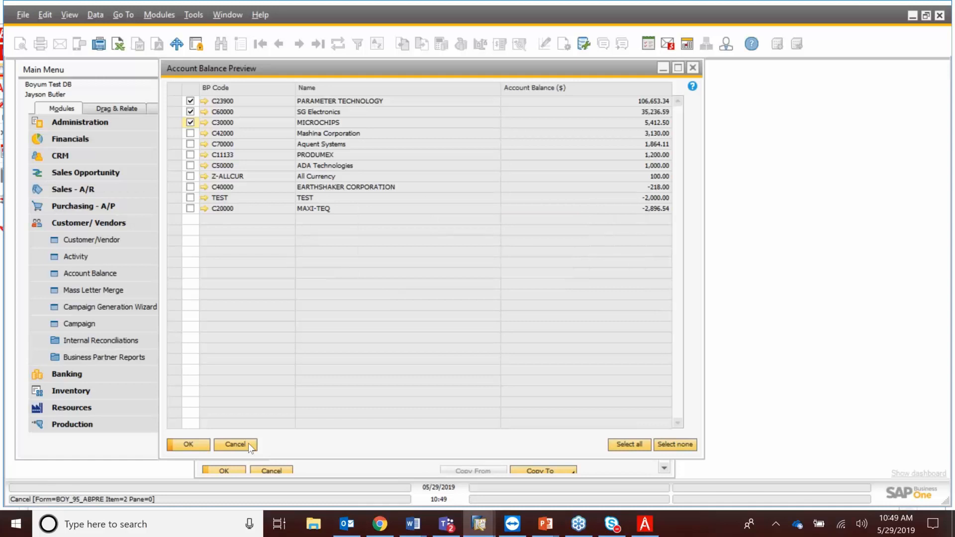
Open Schedules under Administration > Add-Ons > B1 Usability Package > Module configuration > B1 Print and Delivery.
{"action": "left_click", "coordinate": [56, 226]}
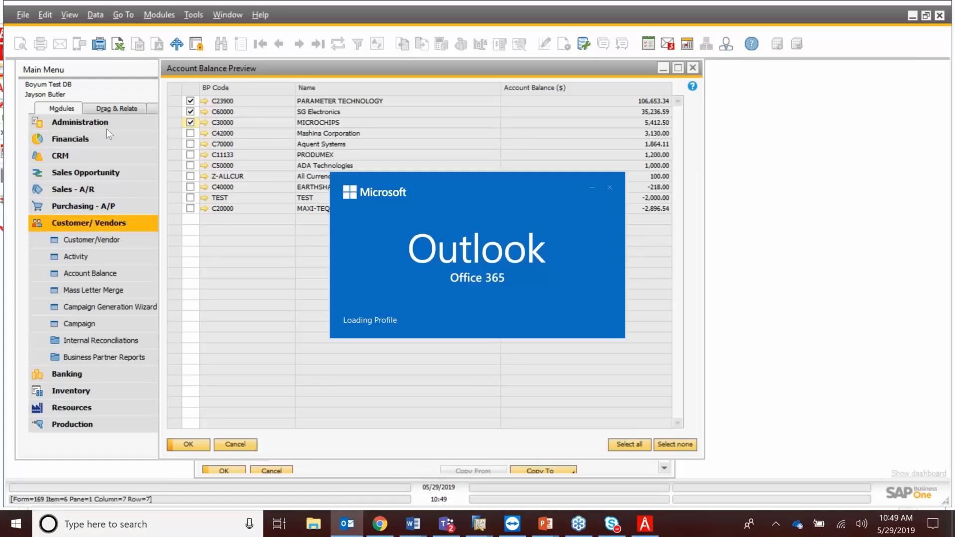
{"action": "left_click", "coordinate": [106, 130]}
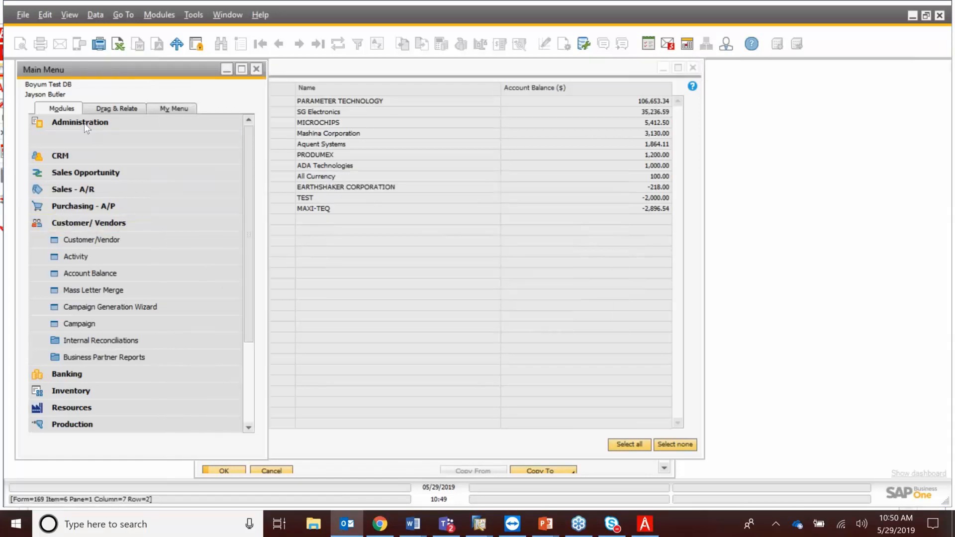
{"action": "left_click", "coordinate": [115, 227]}
{"action": "left_click", "coordinate": [124, 124]}
{"action": "left_click", "coordinate": [123, 124]}
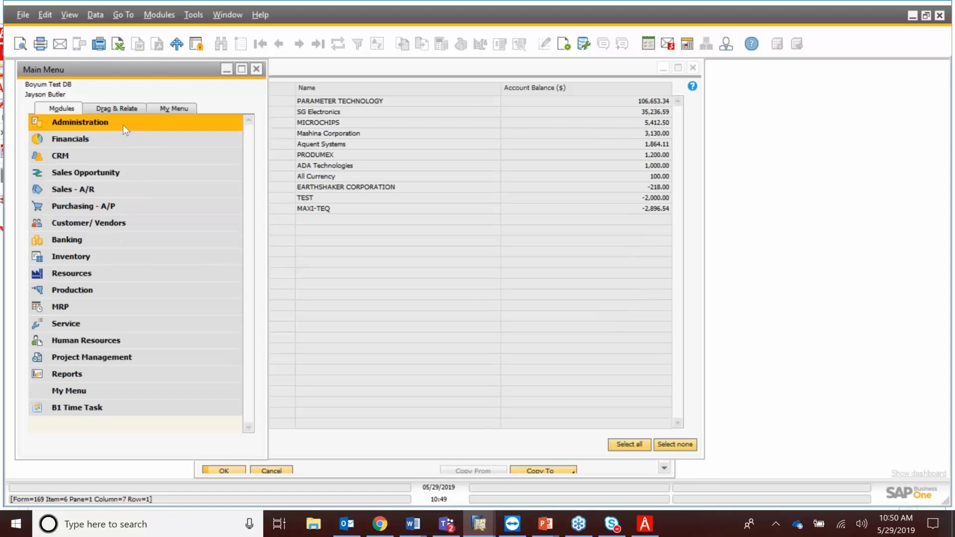
{"action": "left_click", "coordinate": [123, 124]}
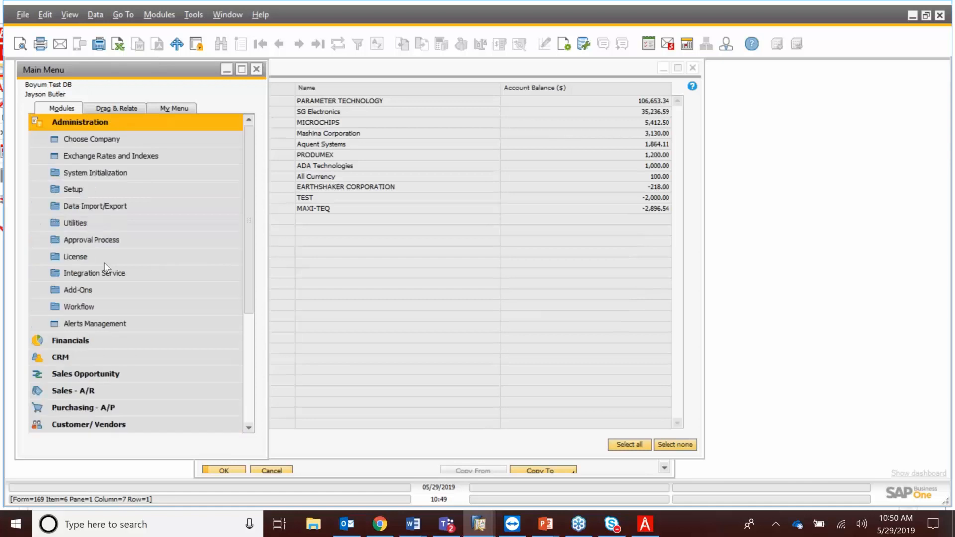
{"action": "left_click", "coordinate": [115, 296]}
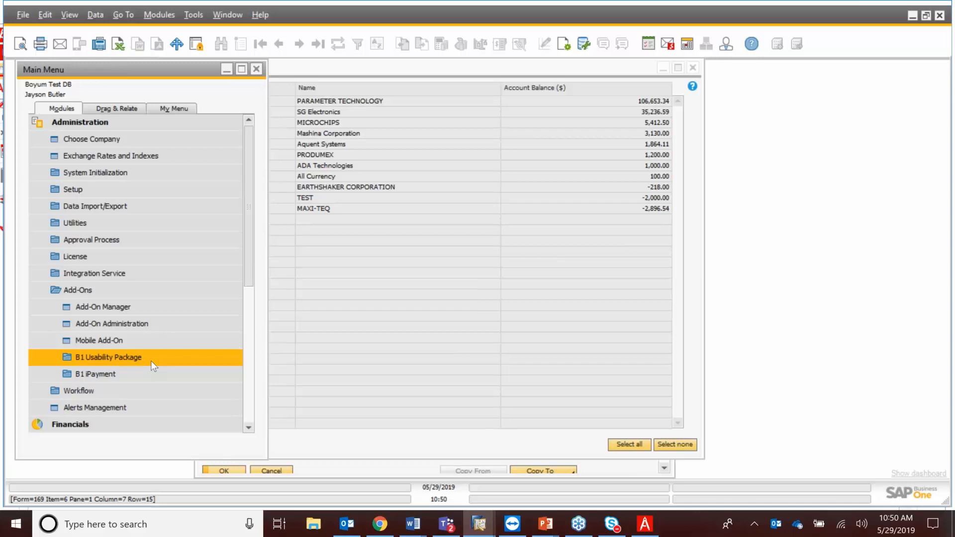
{"action": "left_click", "coordinate": [151, 361]}
{"action": "left_click", "coordinate": [162, 391]}
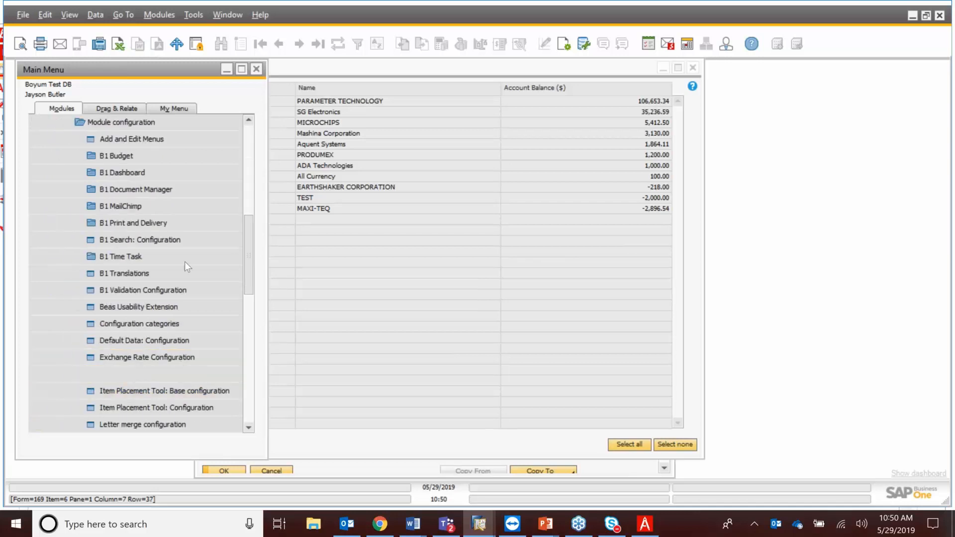
{"action": "left_click", "coordinate": [174, 223]}
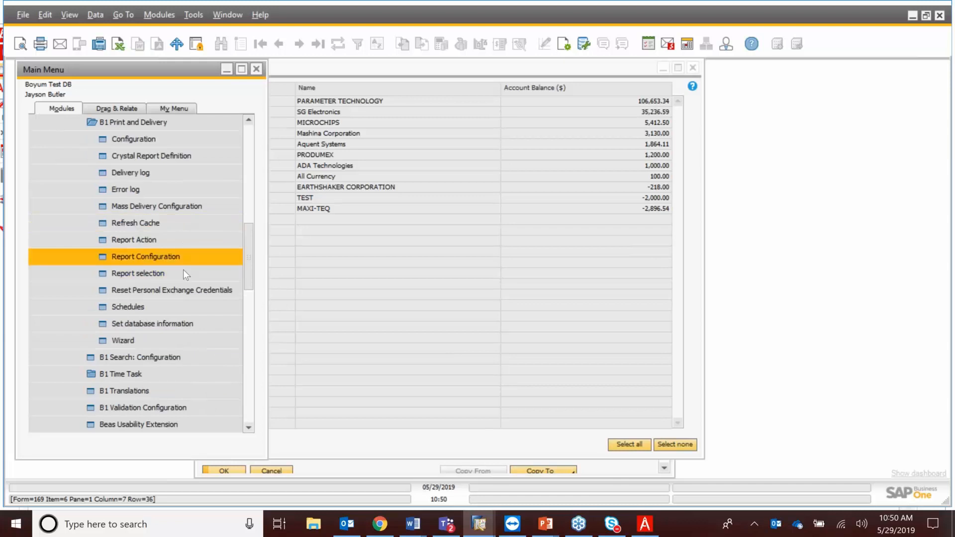
{"action": "left_click", "coordinate": [181, 307]}
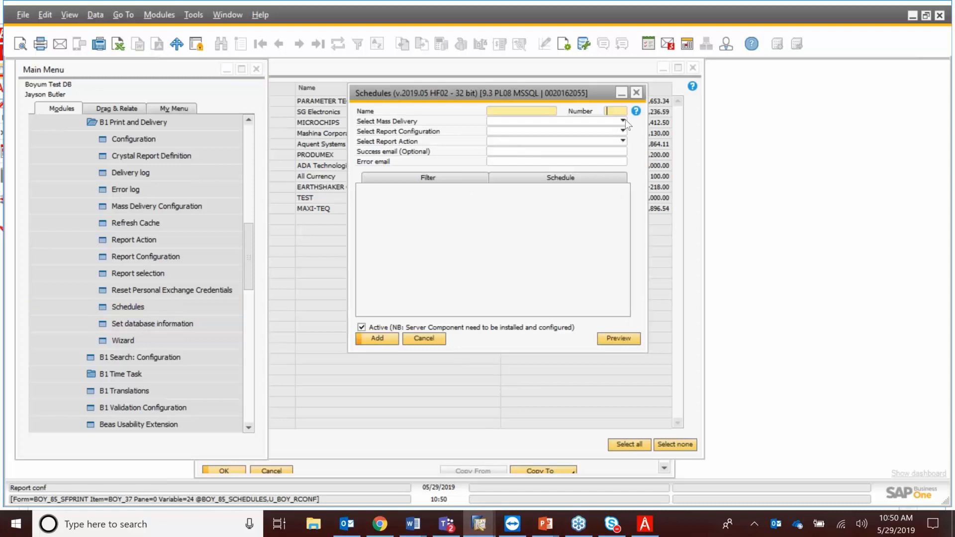
Schedule the Account Balance mass delivery with Account Balance configuration, Email action and start hour 20.
{"action": "left_click", "coordinate": [624, 121]}
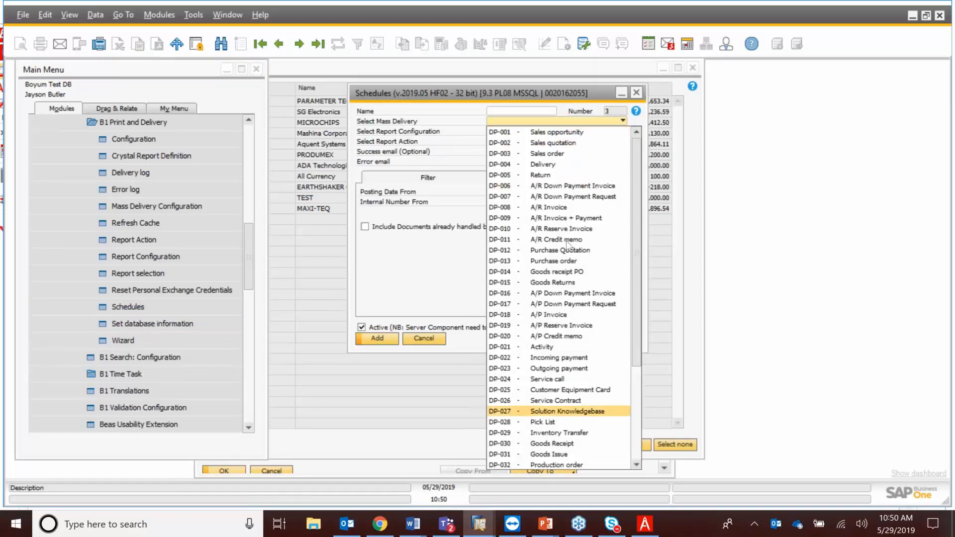
{"action": "scroll", "coordinate": [568, 411], "scroll_direction": "down", "scroll_amount": 1}
{"action": "scroll", "coordinate": [568, 411], "scroll_direction": "down", "scroll_amount": 1}
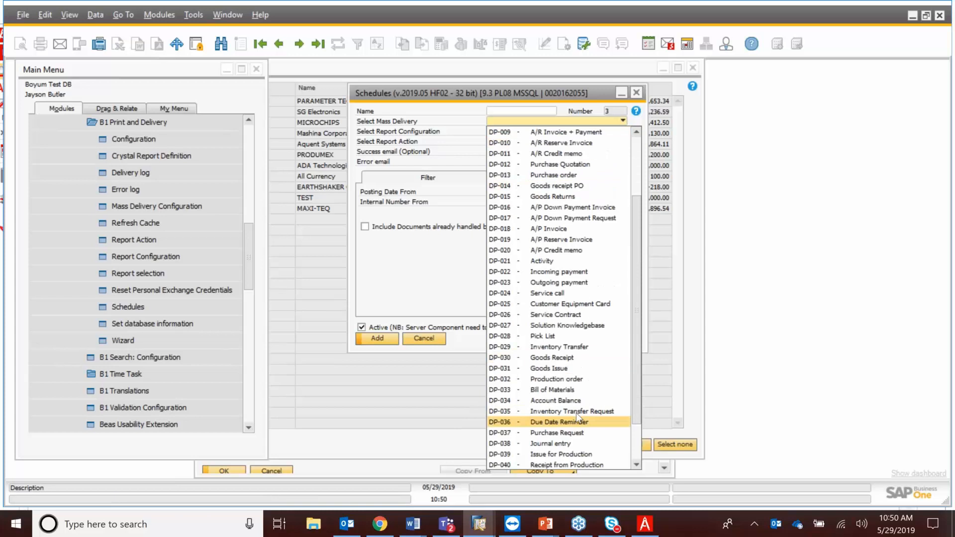
{"action": "left_click", "coordinate": [577, 414]}
{"action": "left_click", "coordinate": [623, 131]}
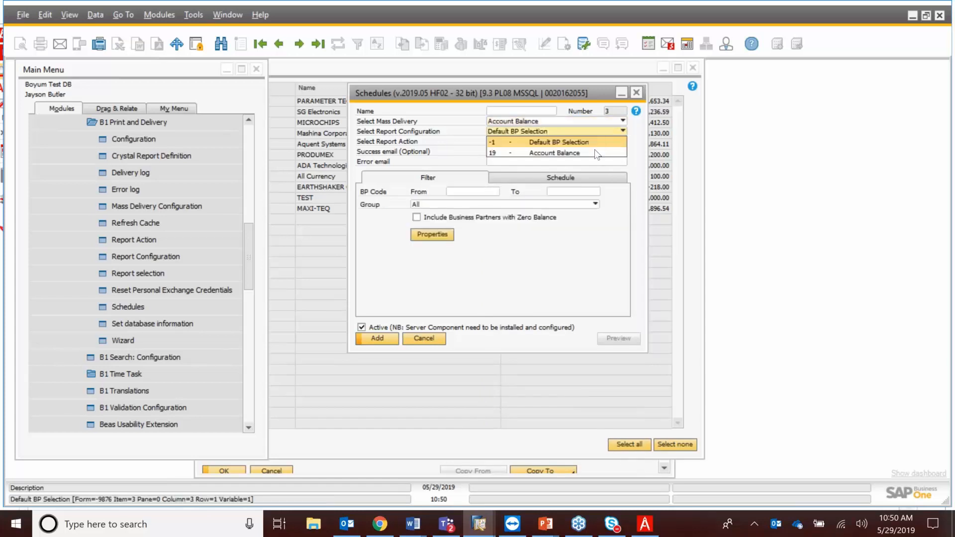
{"action": "left_click", "coordinate": [615, 151]}
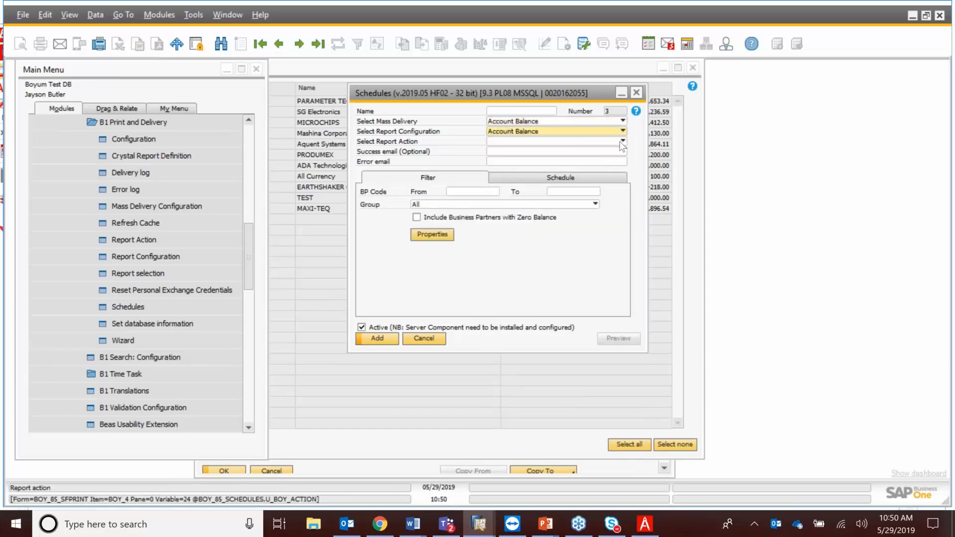
{"action": "left_click", "coordinate": [623, 141]}
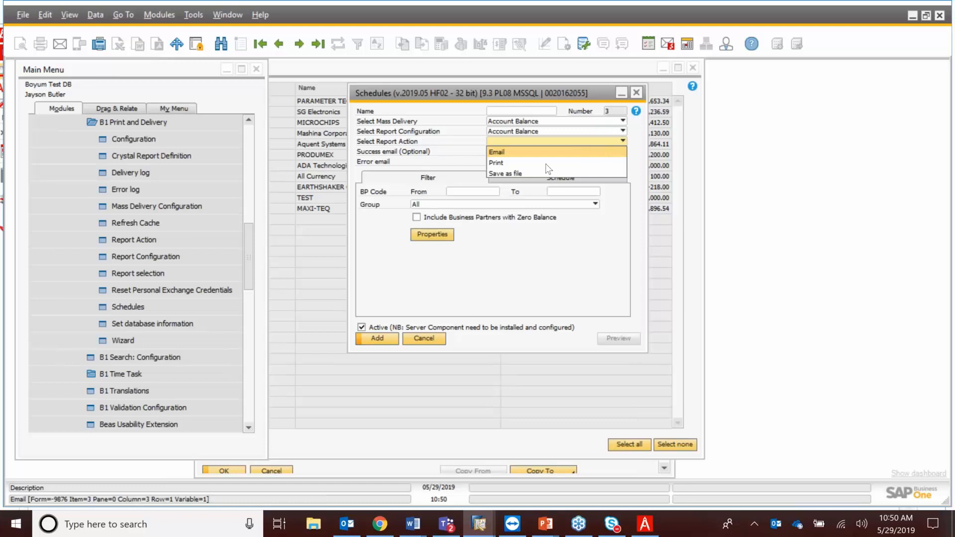
{"action": "left_click", "coordinate": [518, 152]}
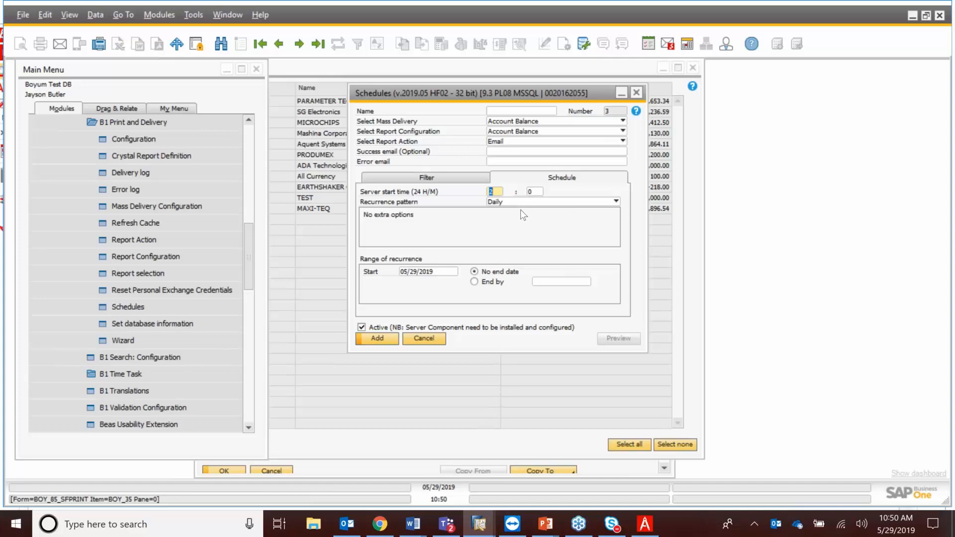
{"action": "type", "text": "0"}
Set the schedule's recurrence to Monthly on day 25 of the month.
{"action": "left_click", "coordinate": [618, 202]}
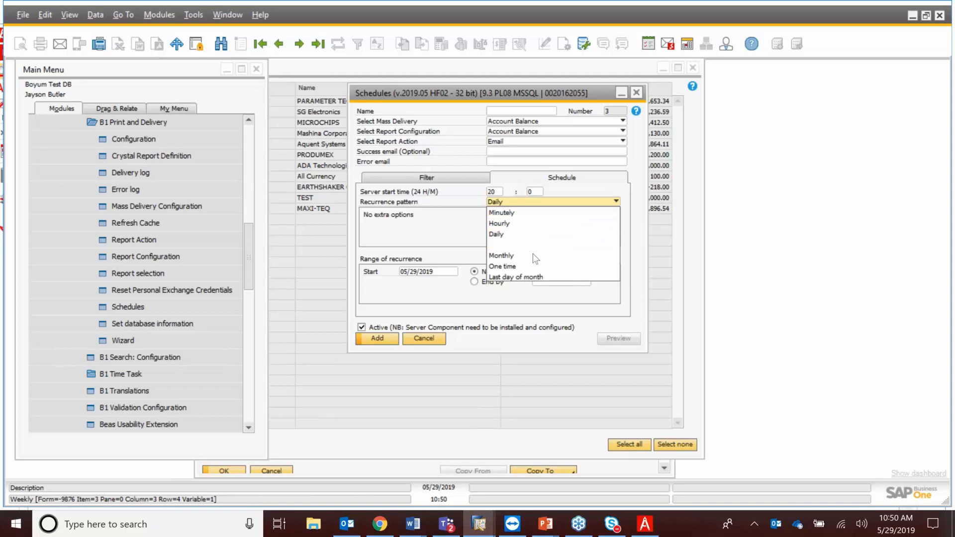
{"action": "left_click", "coordinate": [502, 255]}
{"action": "key", "text": "Tab"}
{"action": "type", "text": "25"}
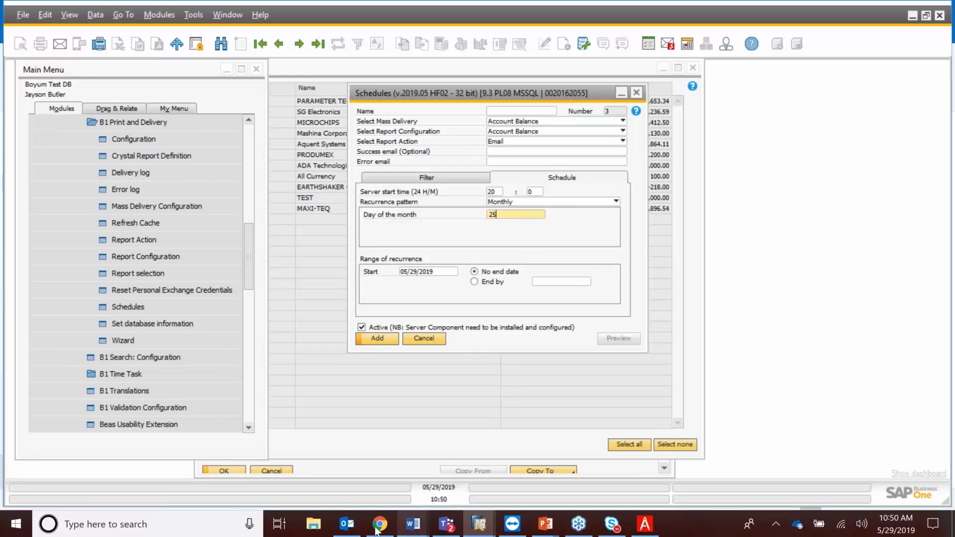
{"action": "left_click", "coordinate": [348, 525]}
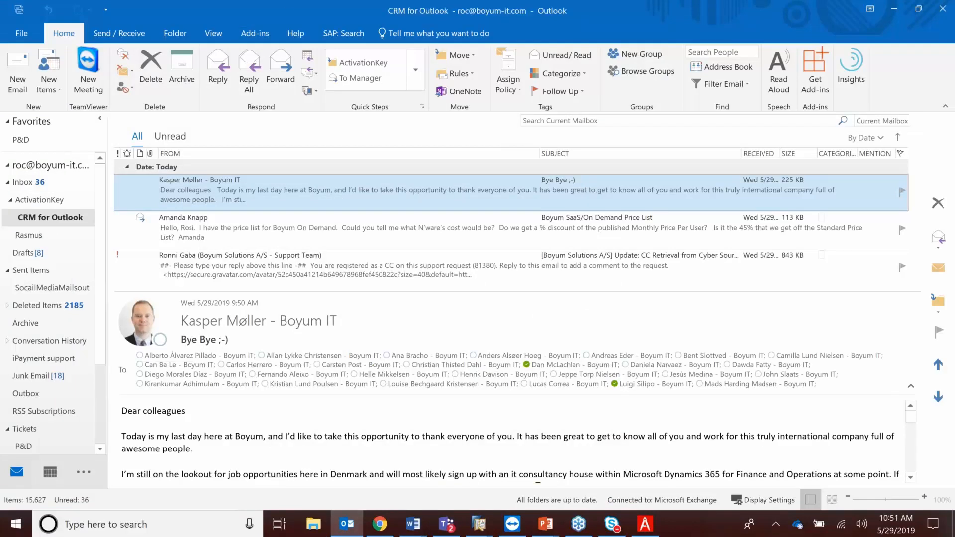
Maximize Outlook and open Account Balance.pdf from the PARAMETER TECHNOLOGY draft in Drafts.
{"action": "left_click_drag", "start_coordinate": [796, 10], "coordinate": [647, 26]}
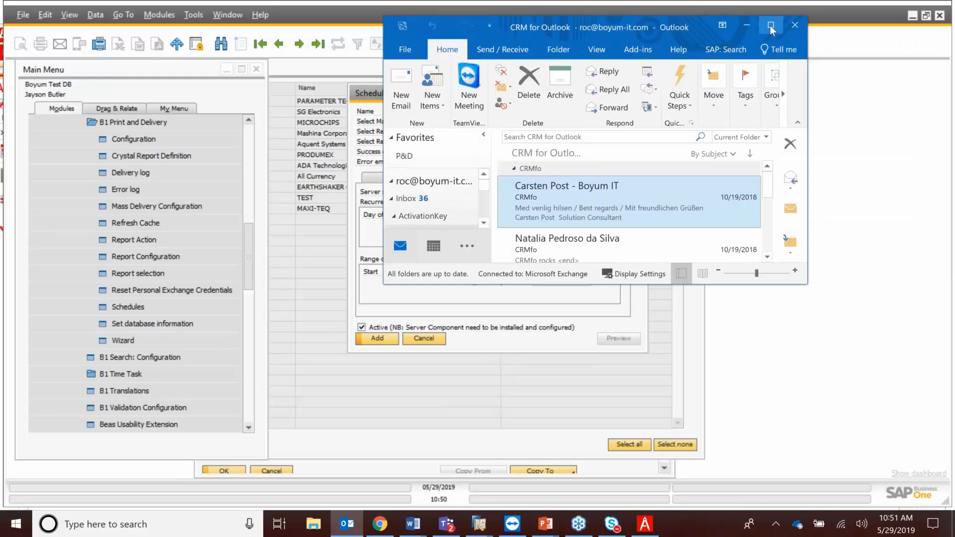
{"action": "left_click", "coordinate": [770, 26]}
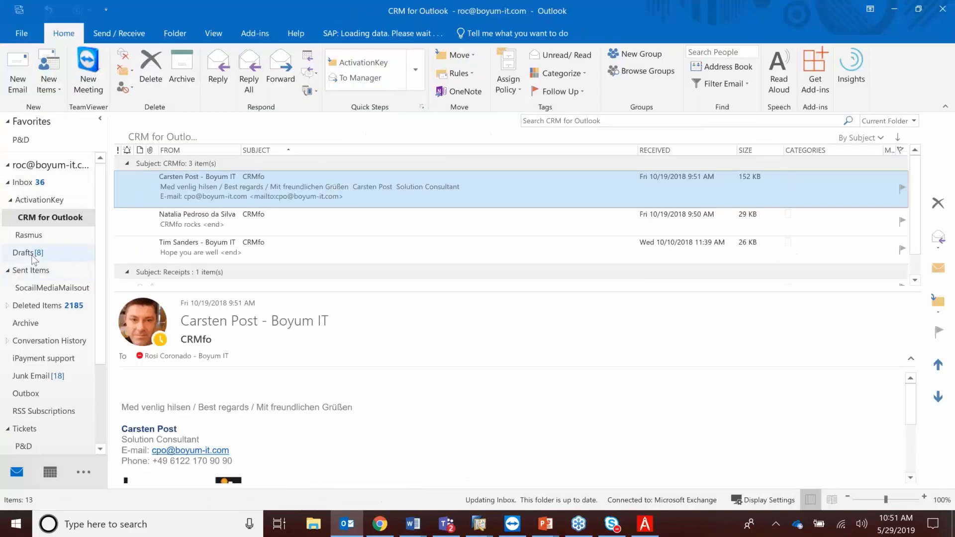
{"action": "left_click", "coordinate": [31, 253]}
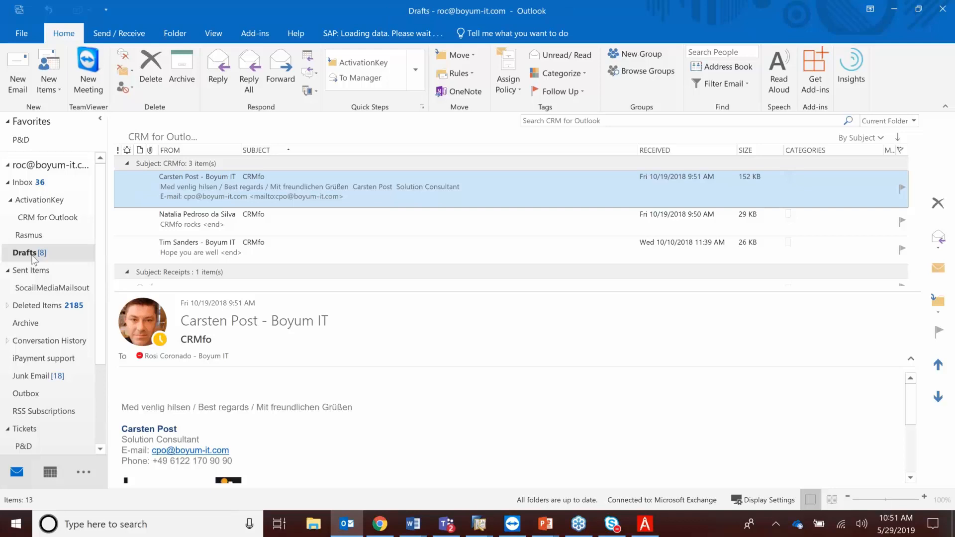
{"action": "left_click", "coordinate": [285, 233]}
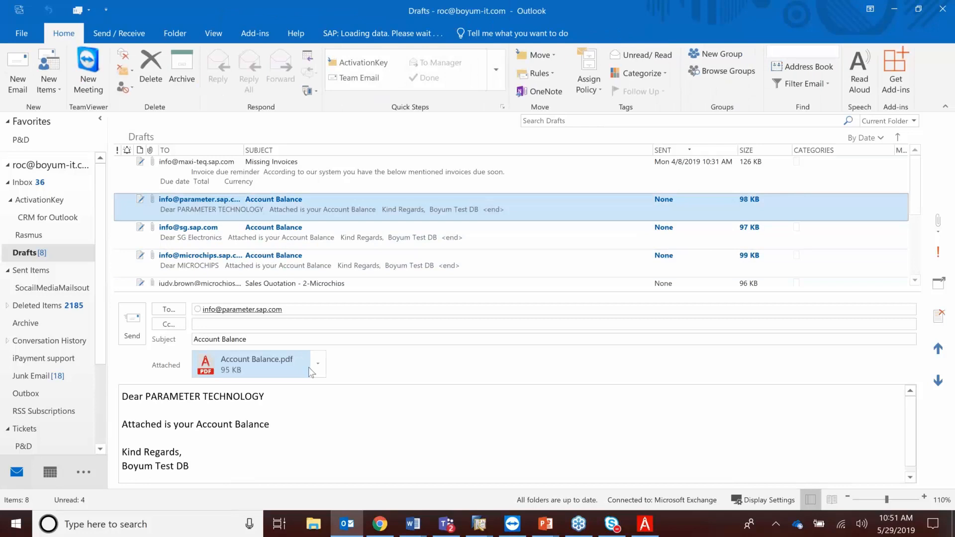
{"action": "left_click", "coordinate": [318, 365]}
{"action": "left_click", "coordinate": [291, 234]}
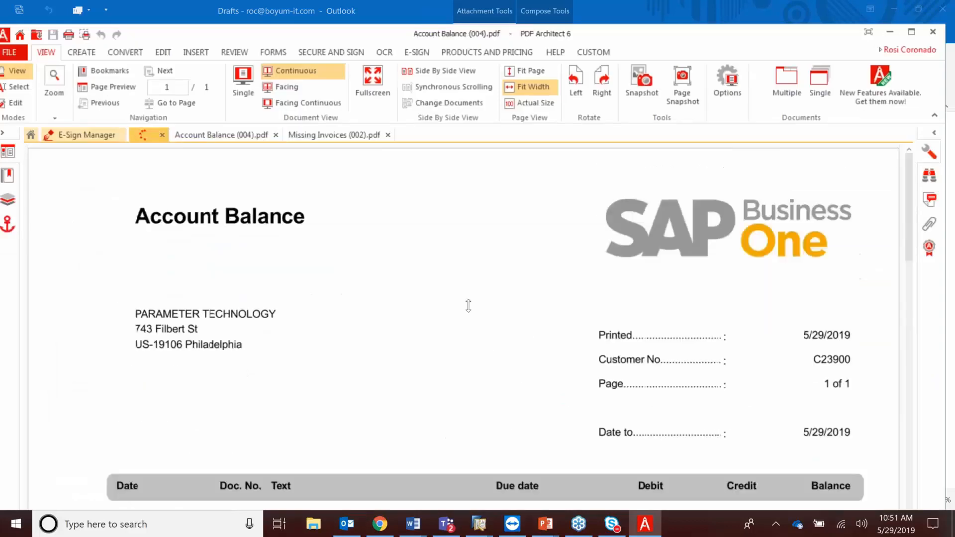
Scroll through the PARAMETER TECHNOLOGY account balance PDF, then close PDF Architect 6.
{"action": "left_click_drag", "start_coordinate": [910, 241], "coordinate": [914, 334]}
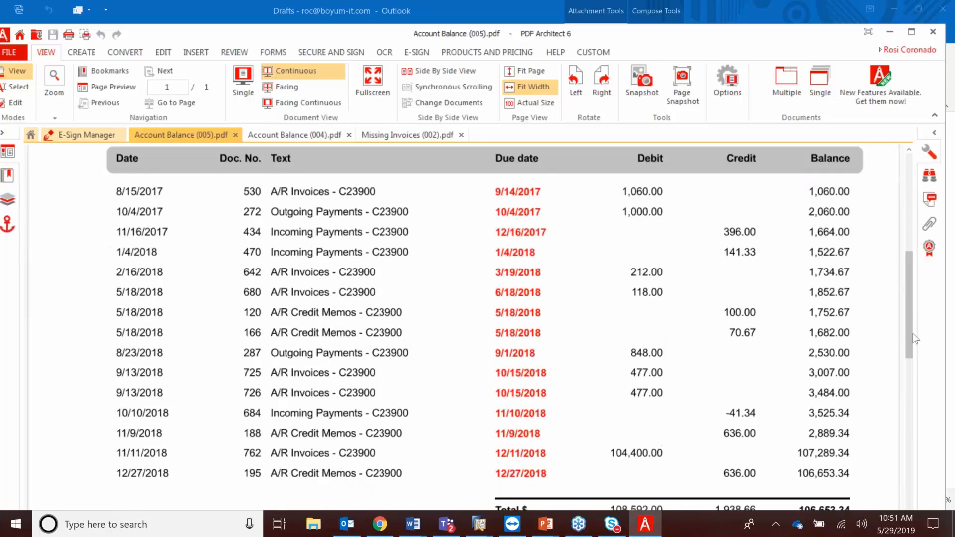
{"action": "scroll", "coordinate": [915, 329], "scroll_direction": "down", "scroll_amount": 2}
{"action": "scroll", "coordinate": [921, 333], "scroll_direction": "up", "scroll_amount": 2}
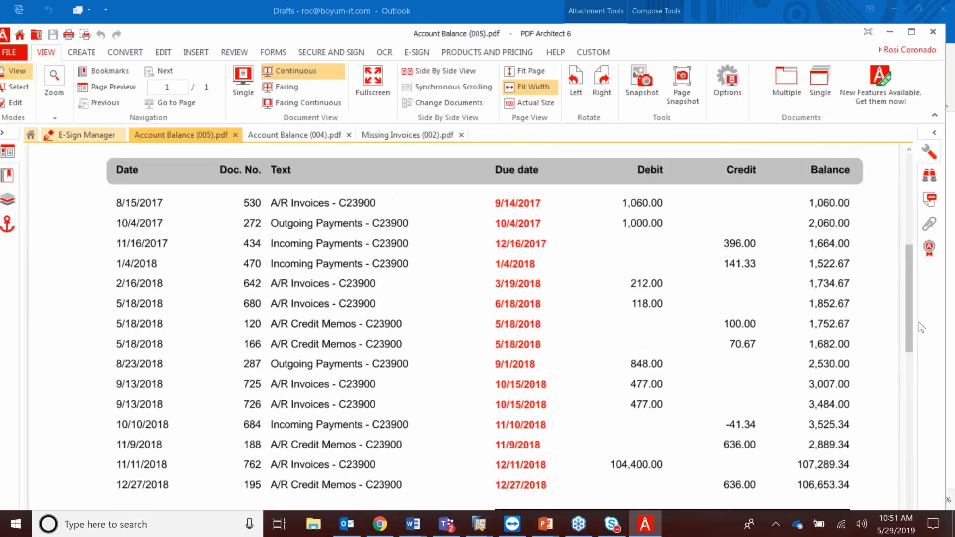
{"action": "scroll", "coordinate": [927, 353], "scroll_direction": "down", "scroll_amount": 2}
{"action": "scroll", "coordinate": [927, 353], "scroll_direction": "up", "scroll_amount": 7}
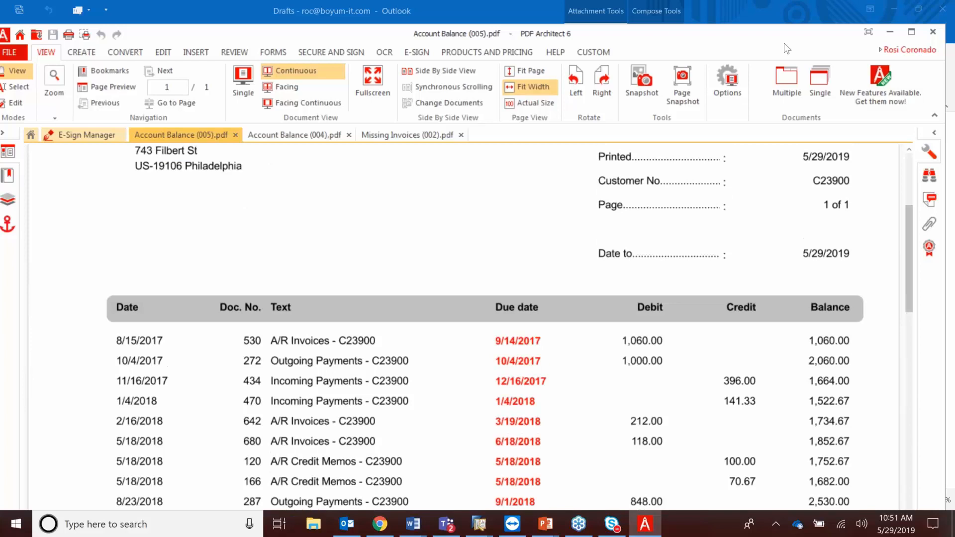
{"action": "left_click_drag", "start_coordinate": [784, 43], "coordinate": [740, 46]}
{"action": "left_click", "coordinate": [853, 30]}
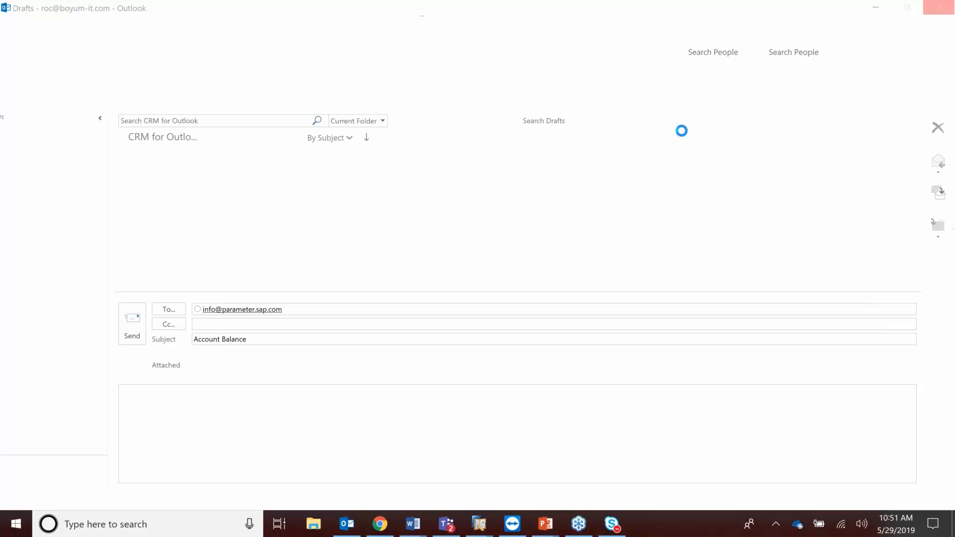
Open Sales - A/R Mass Delivery and preview the A/R Invoice documents.
{"action": "left_click", "coordinate": [480, 525]}
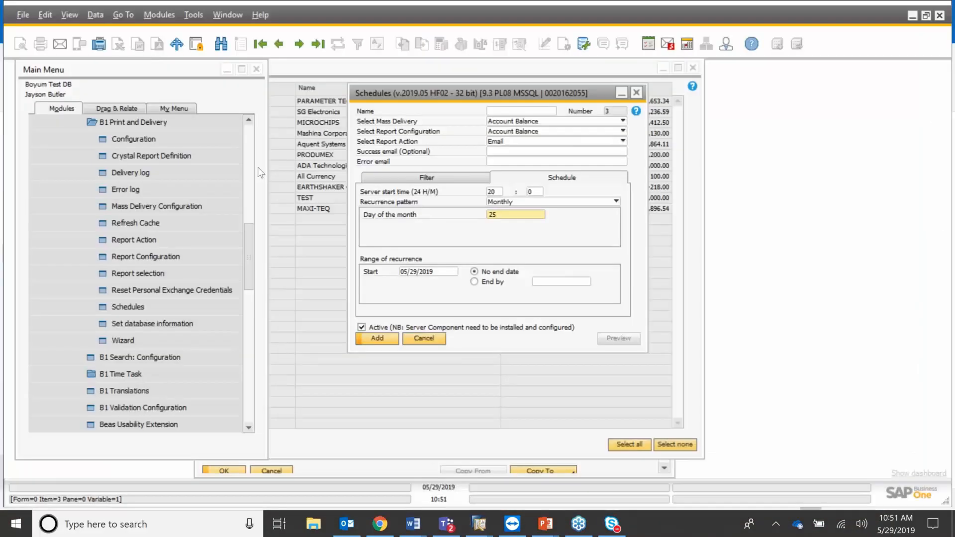
{"action": "left_click", "coordinate": [62, 108]}
{"action": "left_click", "coordinate": [102, 194]}
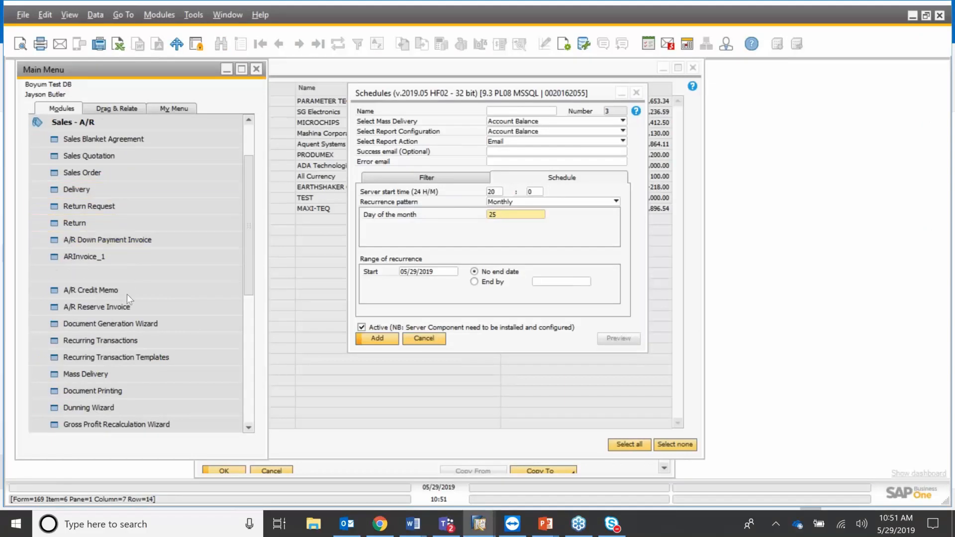
{"action": "left_click", "coordinate": [125, 377]}
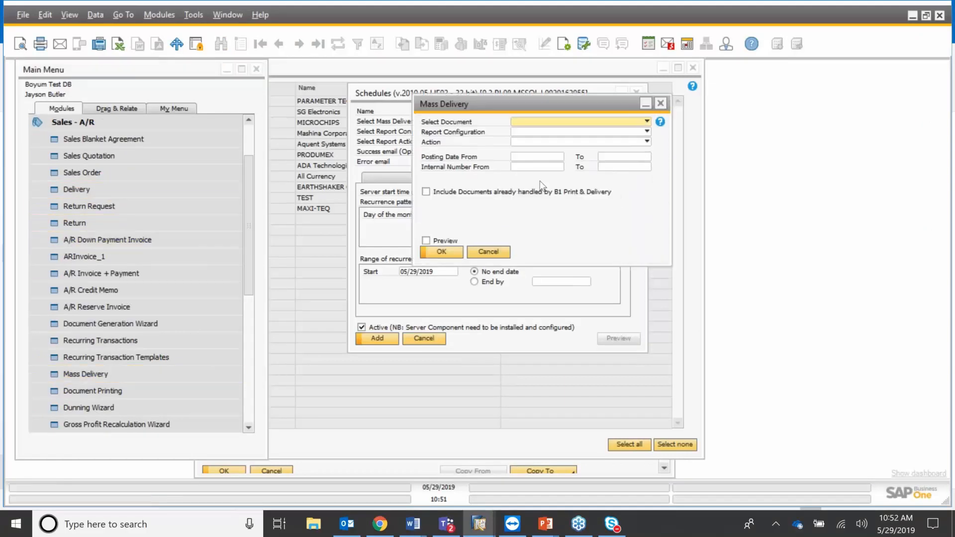
{"action": "left_click", "coordinate": [647, 122]}
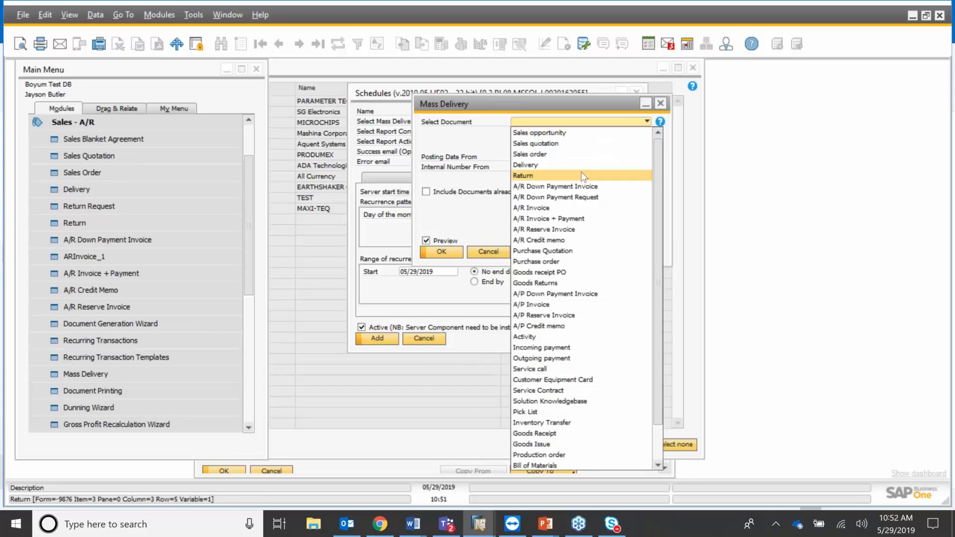
{"action": "key", "text": "Return"}
{"action": "left_click", "coordinate": [602, 157]}
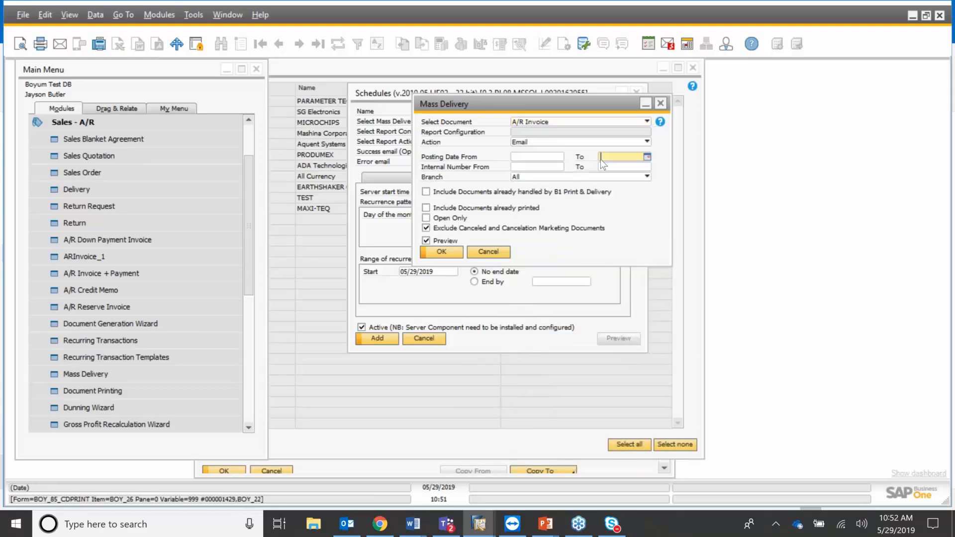
{"action": "key", "text": "shift+Tab"}
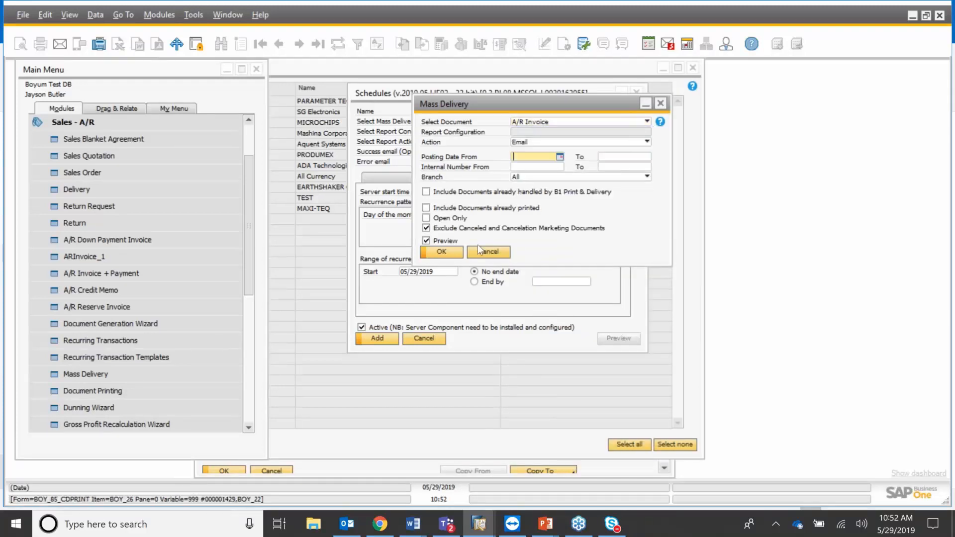
{"action": "left_click", "coordinate": [442, 252]}
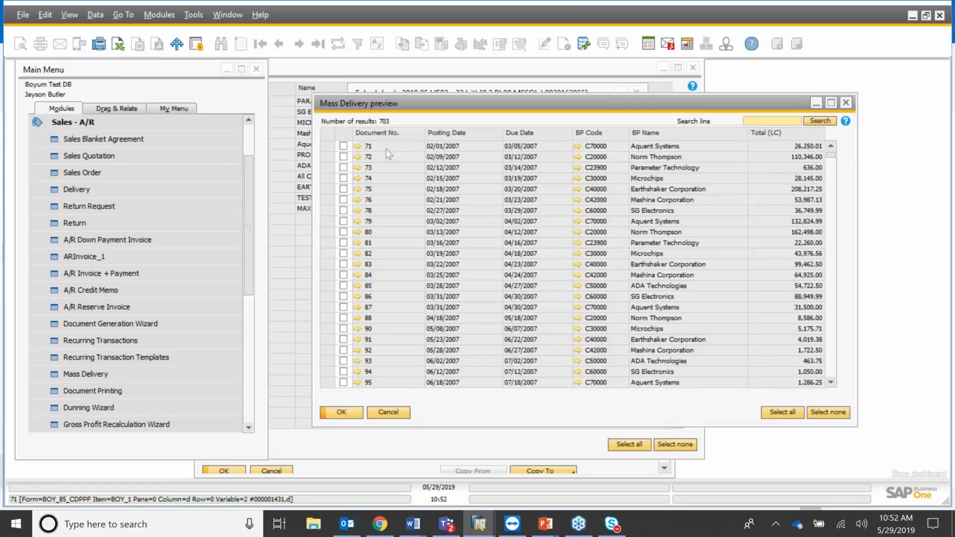
Tick invoices 71, 72, 73 and 74 for delivery, then cancel the preview.
{"action": "left_click", "coordinate": [344, 146]}
{"action": "left_click", "coordinate": [343, 157]}
{"action": "left_click", "coordinate": [343, 167]}
{"action": "left_click", "coordinate": [343, 179]}
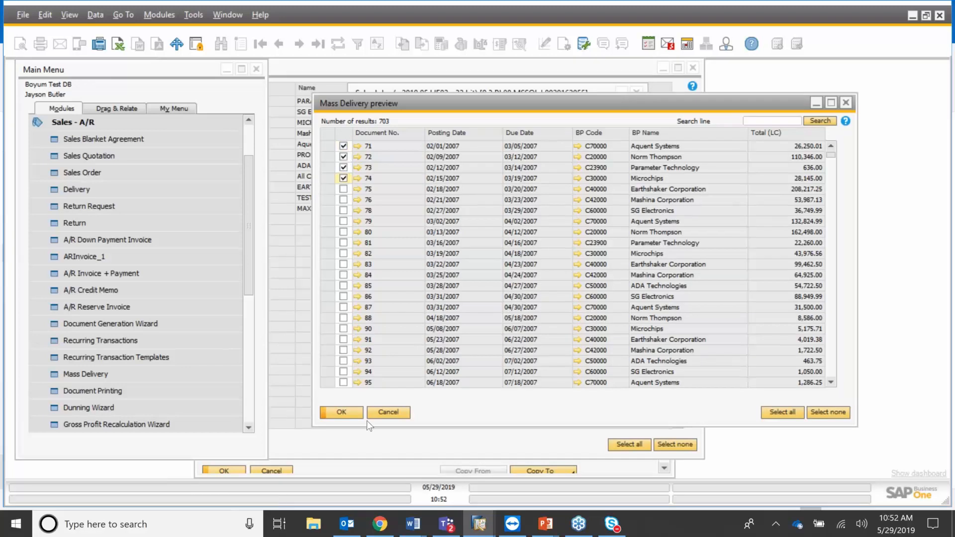
{"action": "left_click", "coordinate": [393, 414]}
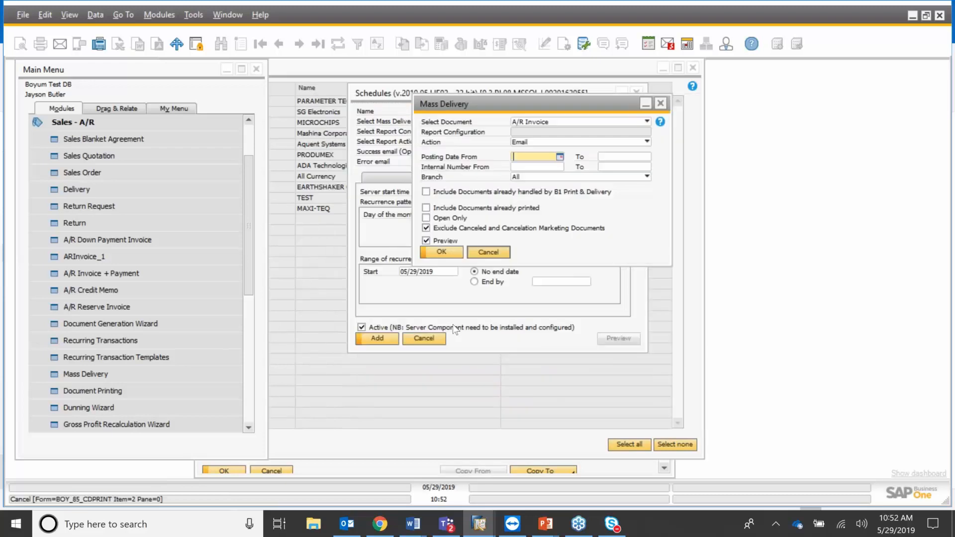
Discard the new schedule and close the Account Balance preview, criteria dialog and remaining form.
{"action": "left_click", "coordinate": [431, 341]}
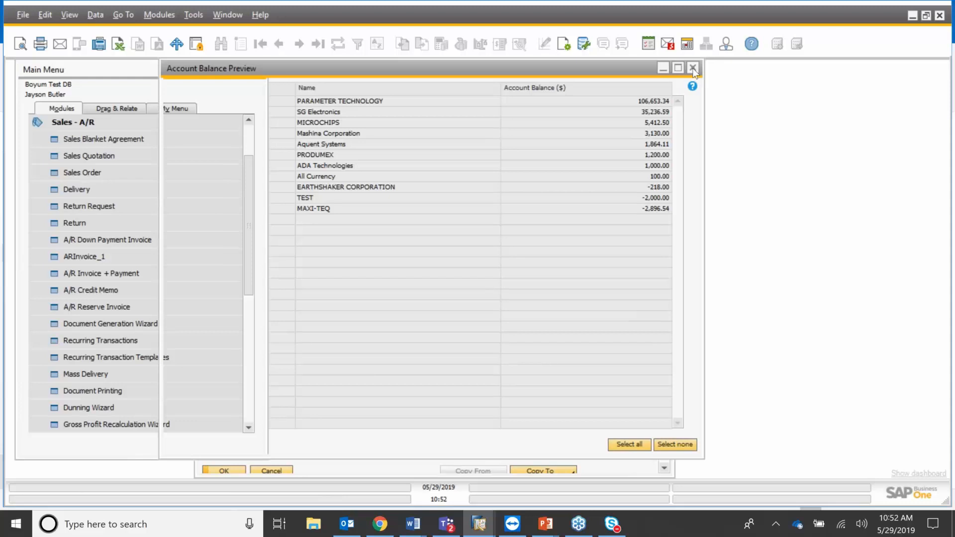
{"action": "left_click", "coordinate": [694, 68]}
{"action": "left_click", "coordinate": [660, 91]}
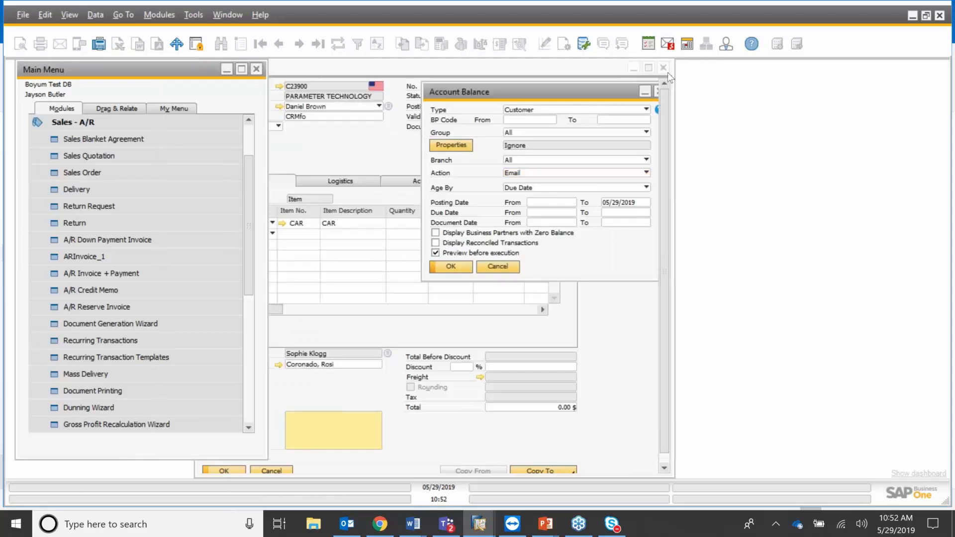
{"action": "left_click", "coordinate": [663, 68]}
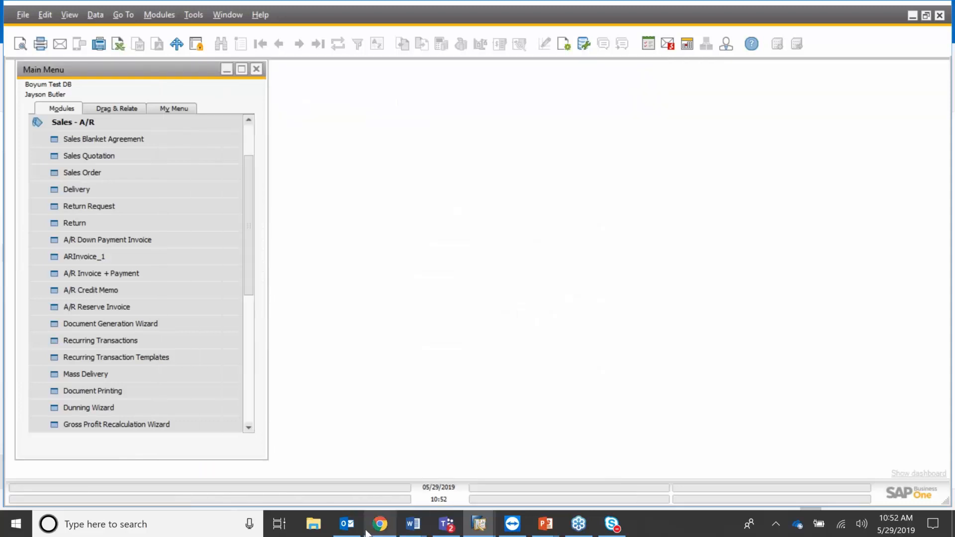
{"action": "left_click", "coordinate": [349, 528]}
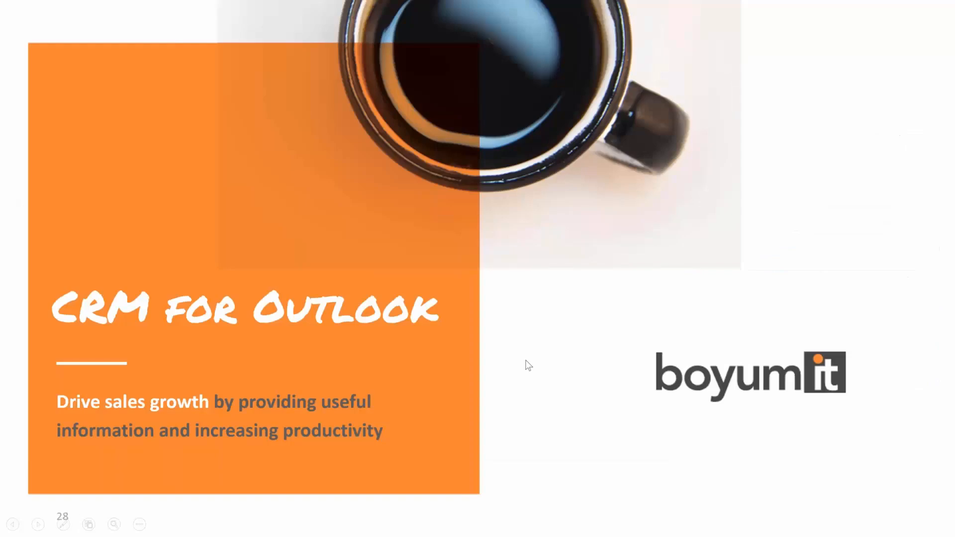
Advance the slide show past 'Product Summary' to the CRM for Outlook feature list.
{"action": "key", "text": "Right"}
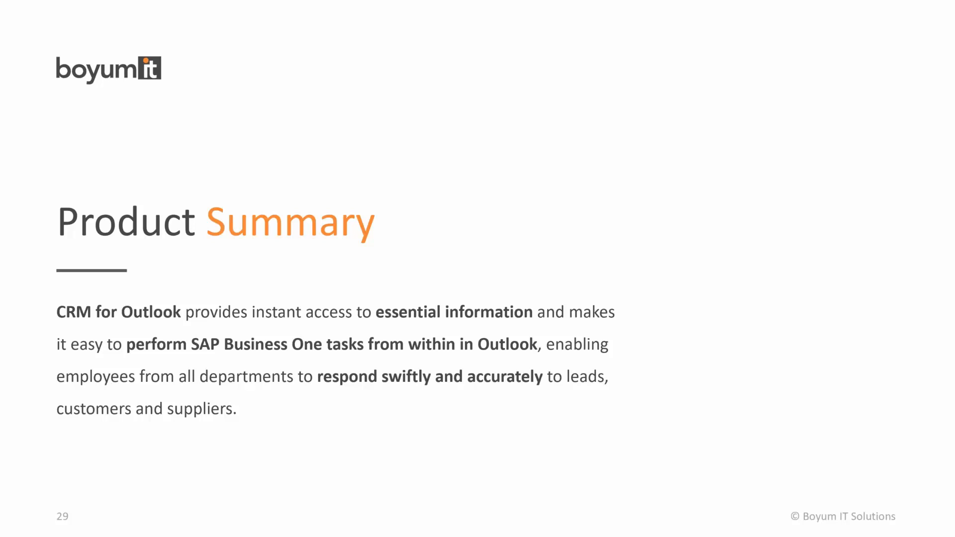
{"action": "key", "text": "Right"}
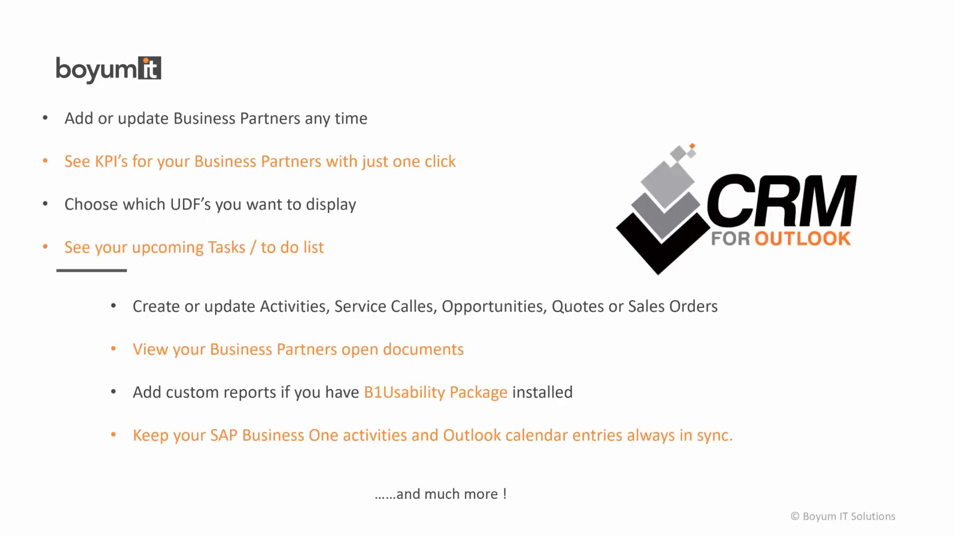
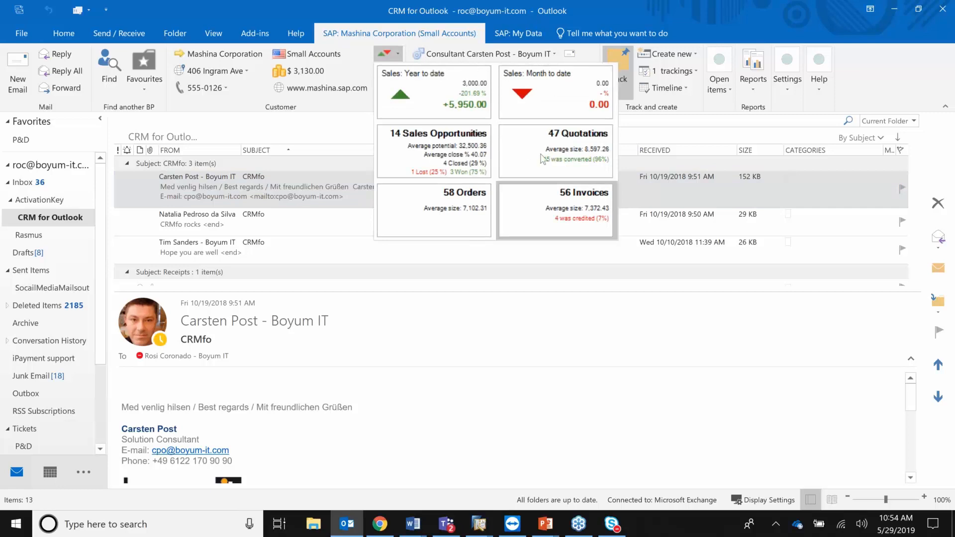
Close the sales KPI popup, then view and close the Top sold items chart.
{"action": "left_click", "coordinate": [329, 108]}
{"action": "left_click", "coordinate": [398, 72]}
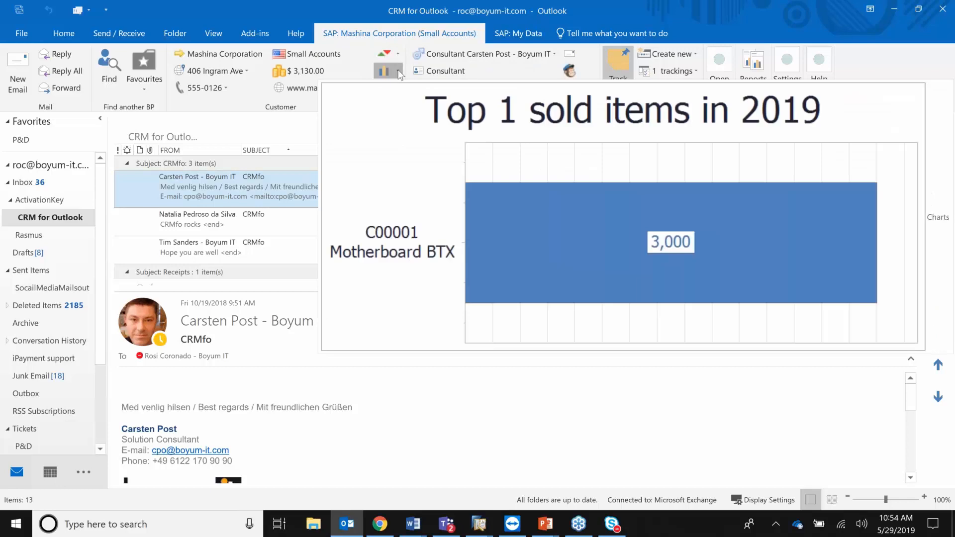
{"action": "left_click", "coordinate": [311, 99]}
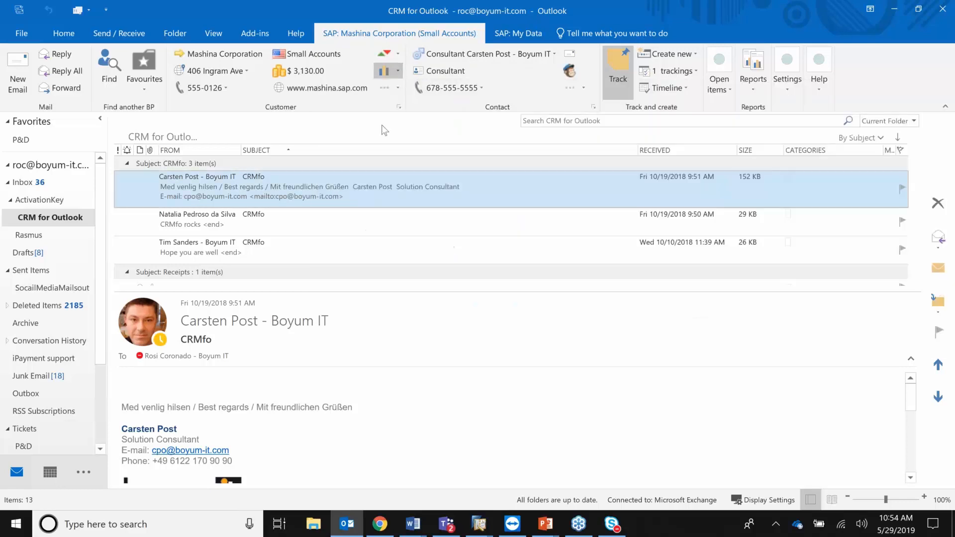
Review the 'Hope you are well' email's Top 3 and sales charts for PARAMETER TECHNOLOGY, then untrack it.
{"action": "left_click", "coordinate": [308, 247]}
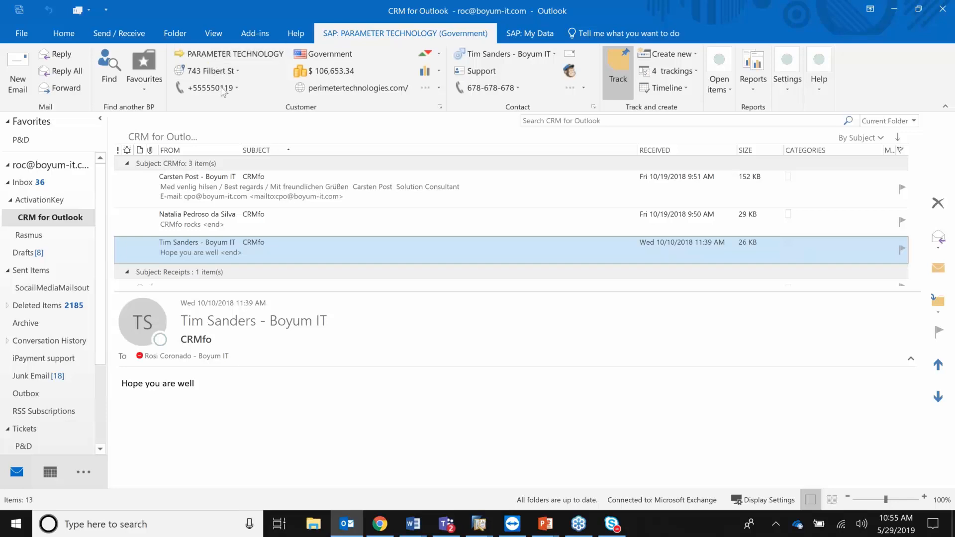
{"action": "left_click", "coordinate": [436, 70]}
{"action": "left_click", "coordinate": [437, 53]}
{"action": "left_click", "coordinate": [384, 104]}
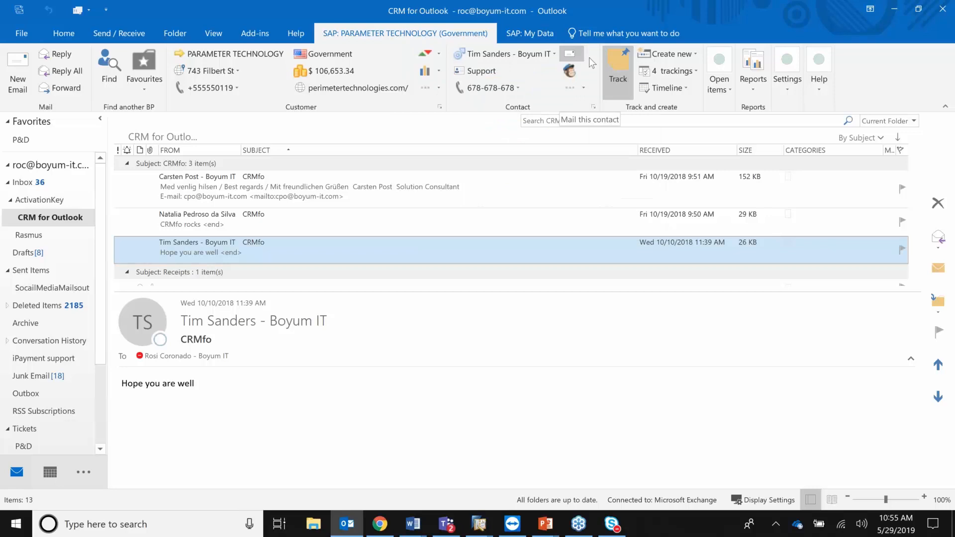
{"action": "left_click", "coordinate": [623, 66]}
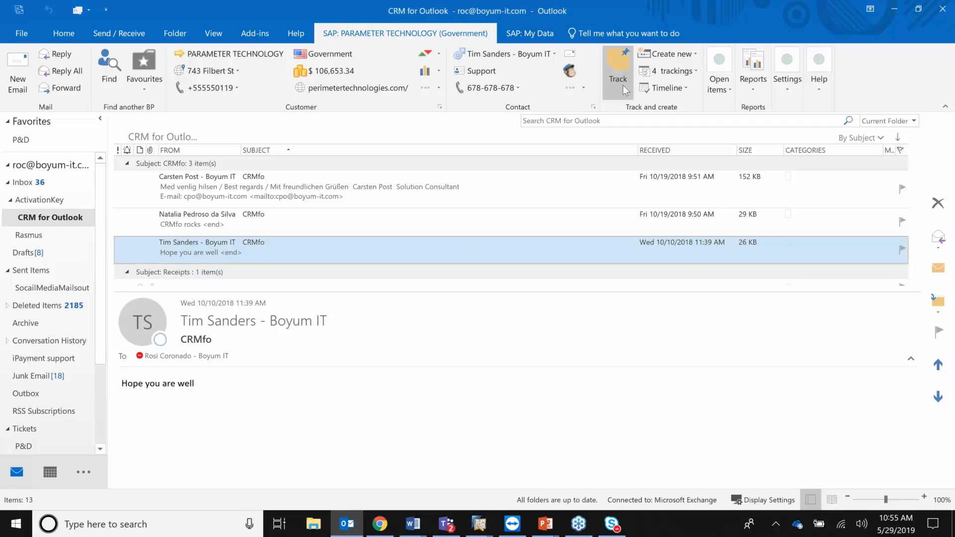
{"action": "left_click", "coordinate": [698, 73]}
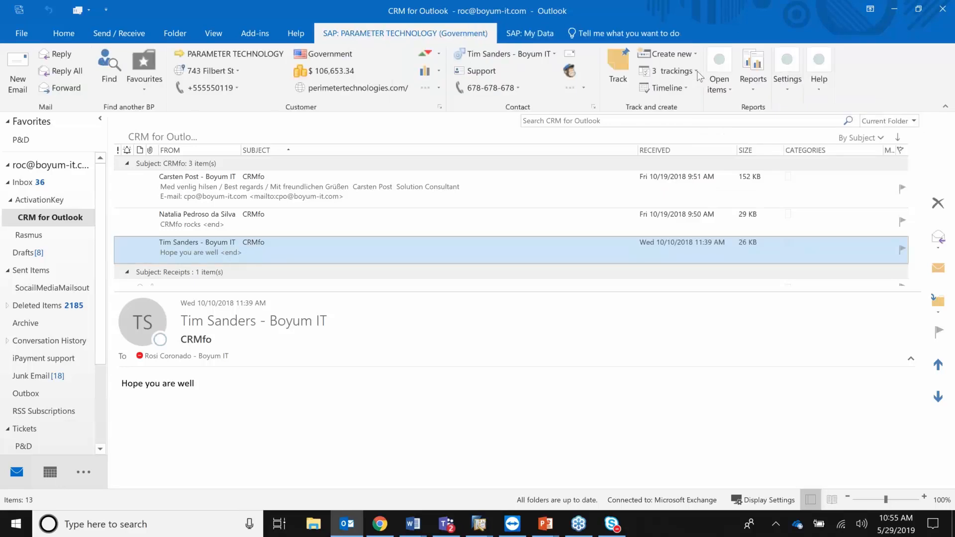
Track the email again and browse its list of four trackings.
{"action": "left_click", "coordinate": [622, 68]}
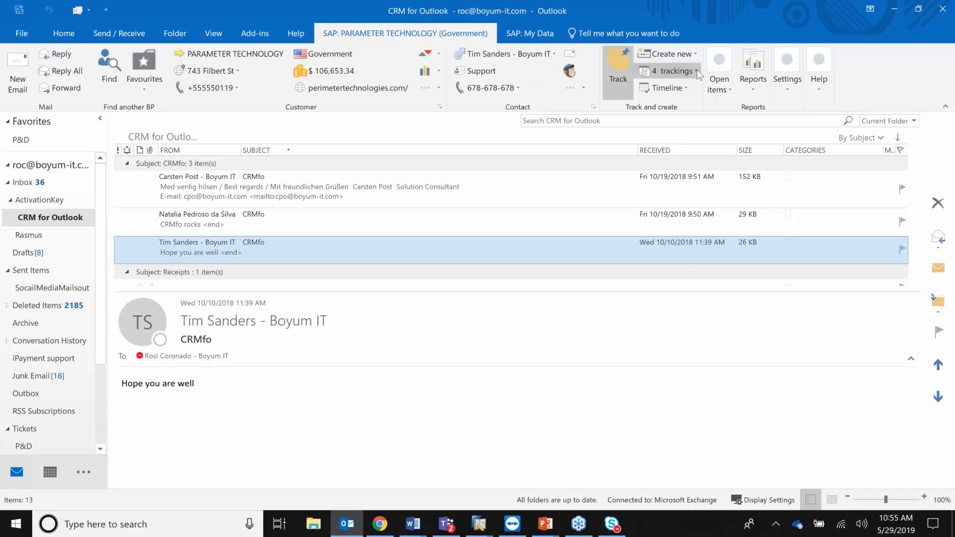
{"action": "left_click", "coordinate": [697, 70]}
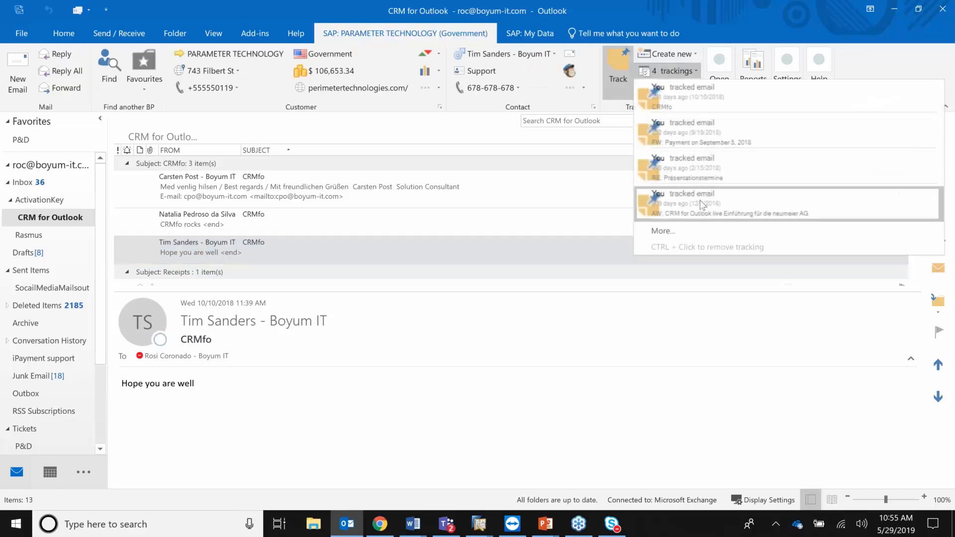
{"action": "left_click", "coordinate": [700, 200]}
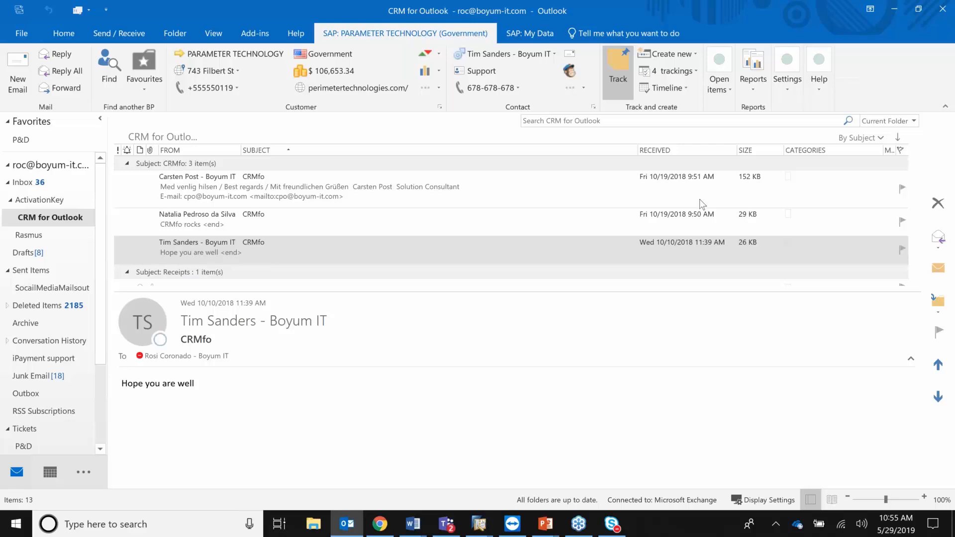
Inspect the 9/19/2018 entry in the Tracked E-mail window, then close it.
{"action": "left_click", "coordinate": [665, 71]}
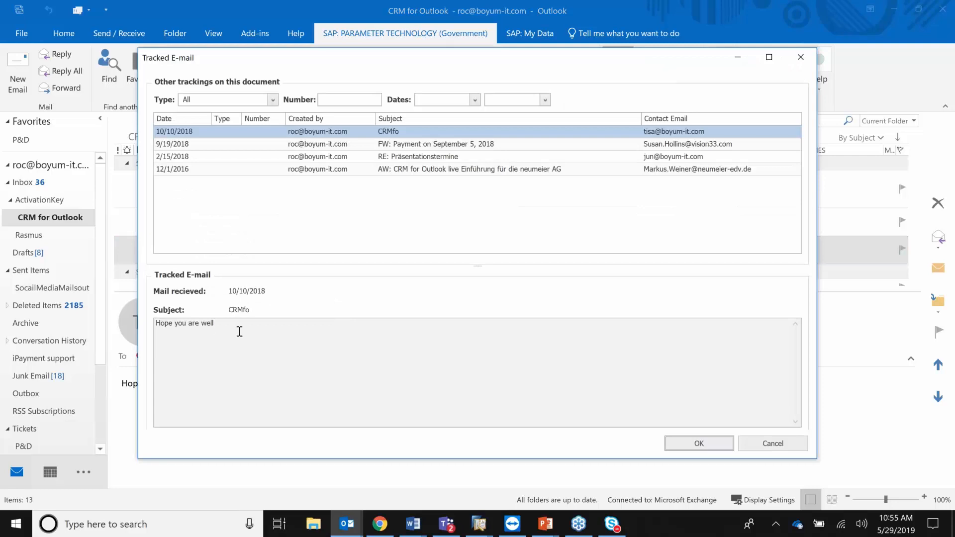
{"action": "left_click", "coordinate": [277, 144]}
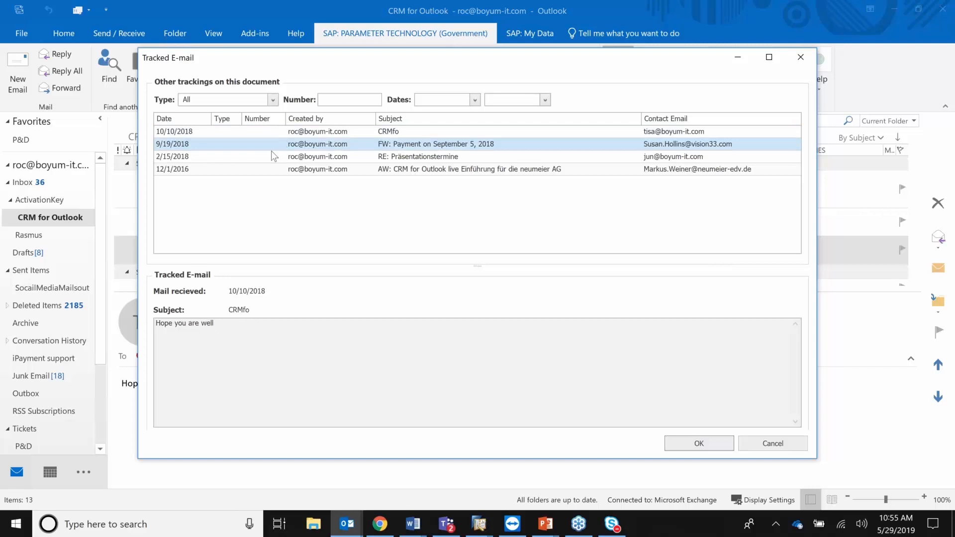
{"action": "left_click", "coordinate": [800, 58]}
{"action": "left_click", "coordinate": [690, 54]}
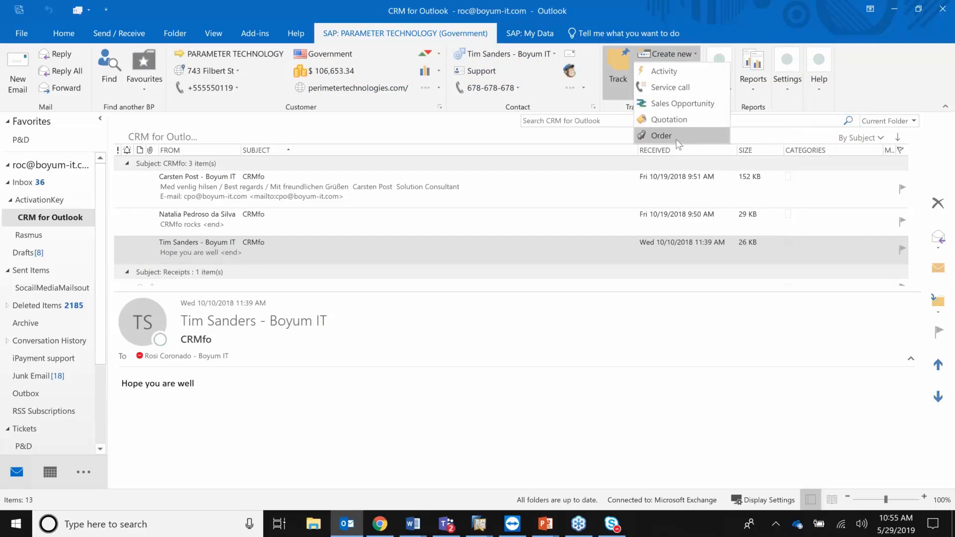
Create sales order 1091 with item A00002 J.B. Officeprint 1111, due 5/30/2019, and save it.
{"action": "left_click", "coordinate": [662, 135]}
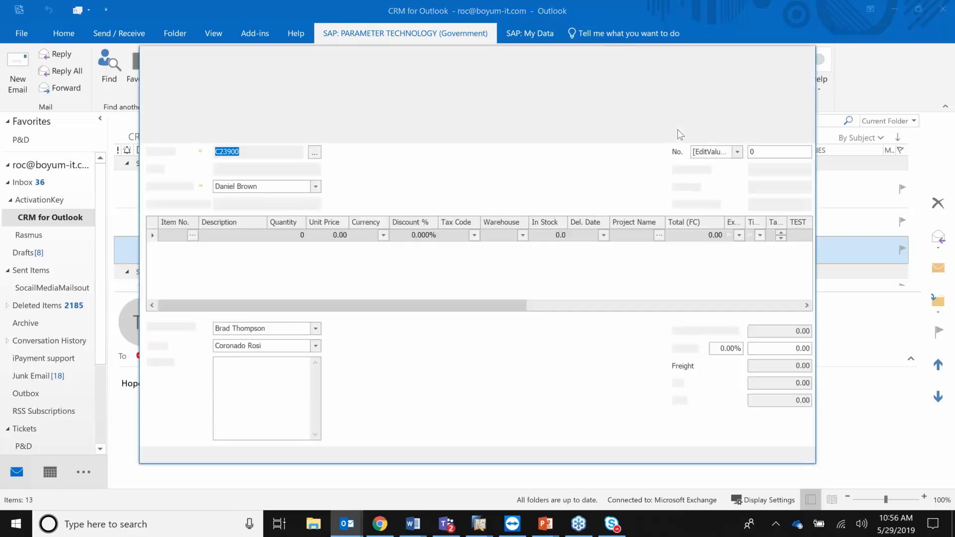
{"action": "left_click", "coordinate": [193, 235]}
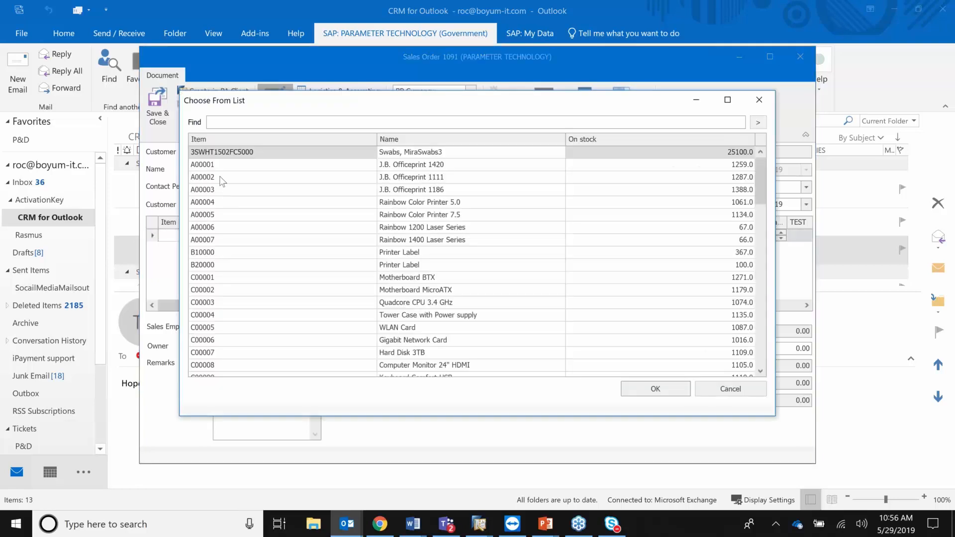
{"action": "left_click", "coordinate": [222, 180]}
{"action": "left_click", "coordinate": [667, 394]}
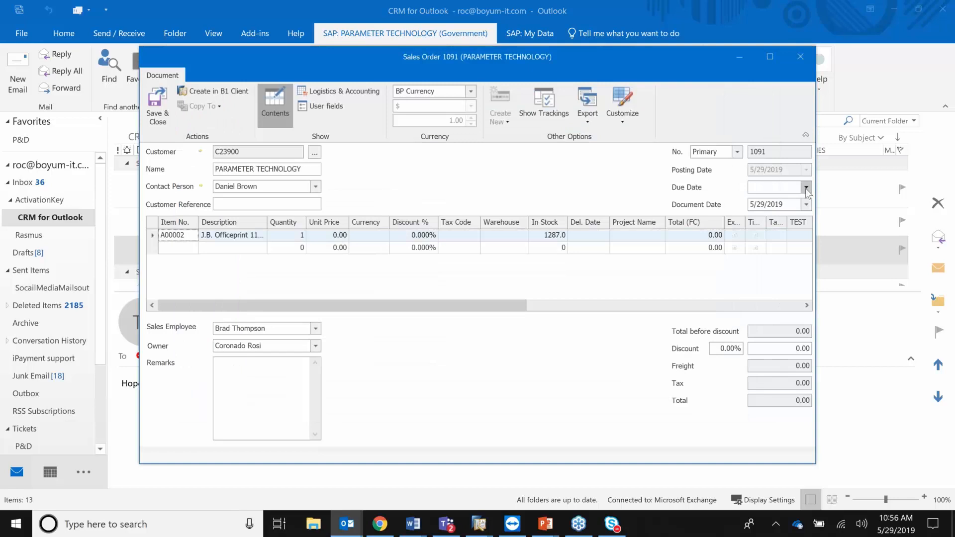
{"action": "left_click", "coordinate": [805, 188]}
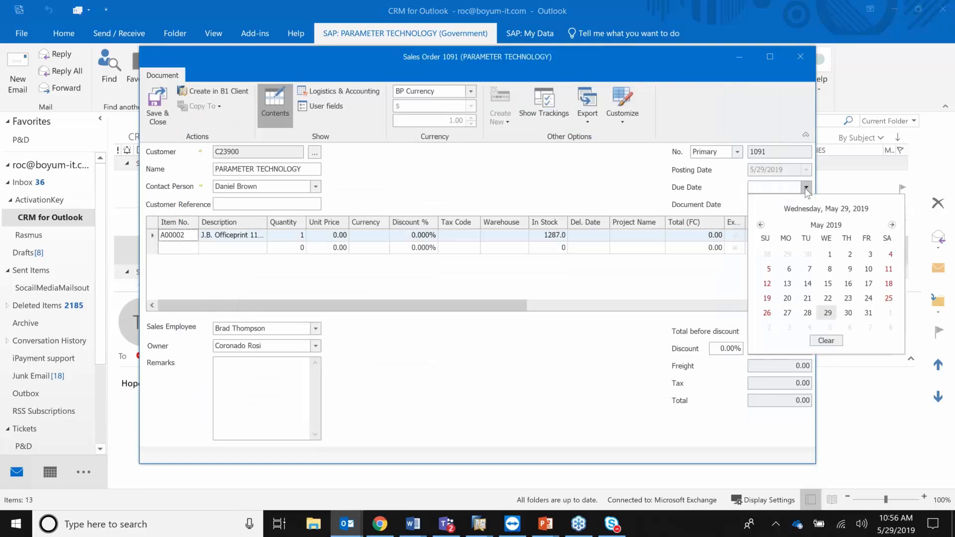
{"action": "left_click", "coordinate": [848, 313]}
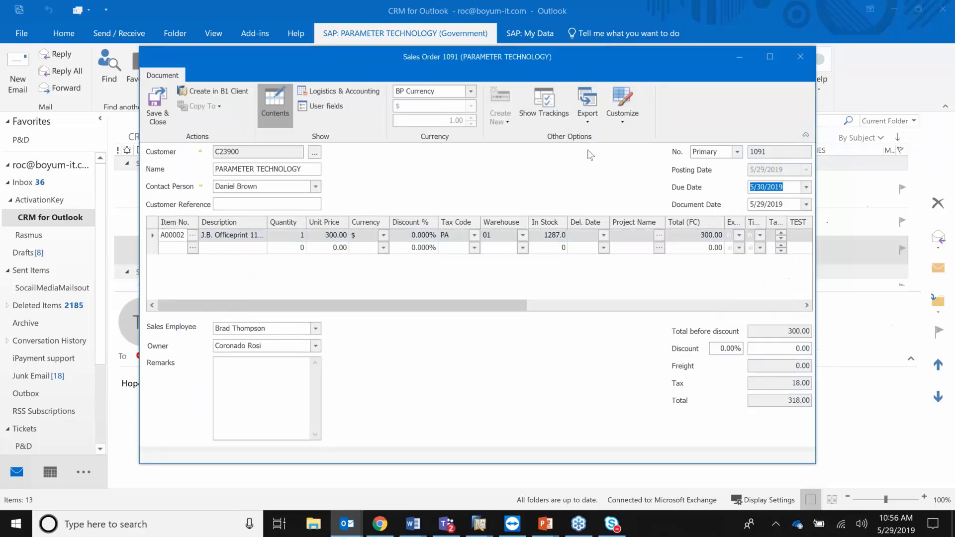
{"action": "left_click", "coordinate": [160, 112]}
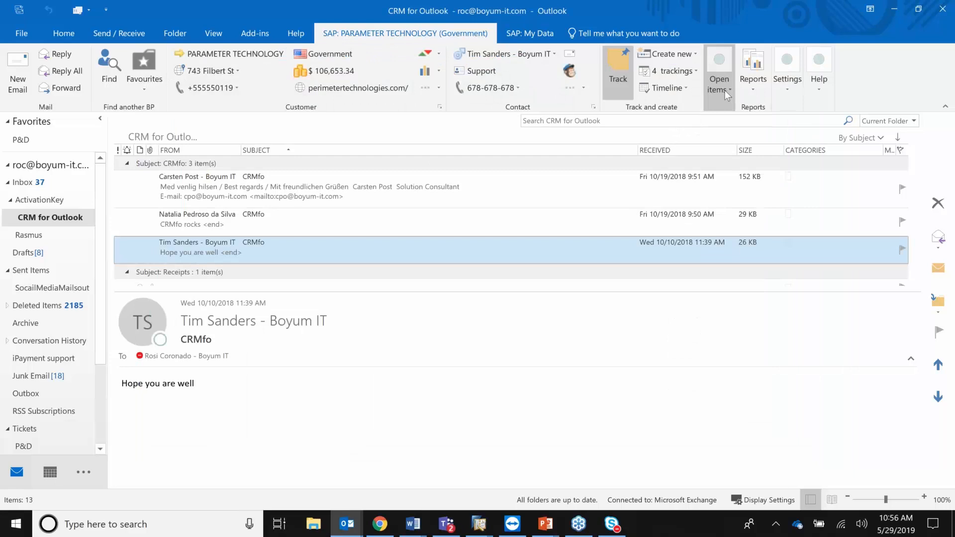
Check PARAMETER TECHNOLOGY's open items counts several times.
{"action": "left_click", "coordinate": [725, 91]}
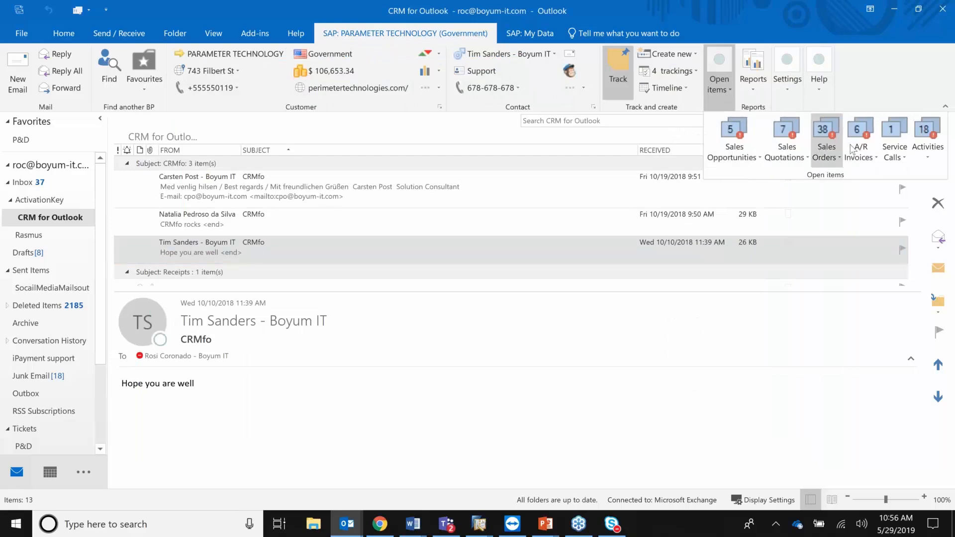
{"action": "left_click", "coordinate": [759, 160]}
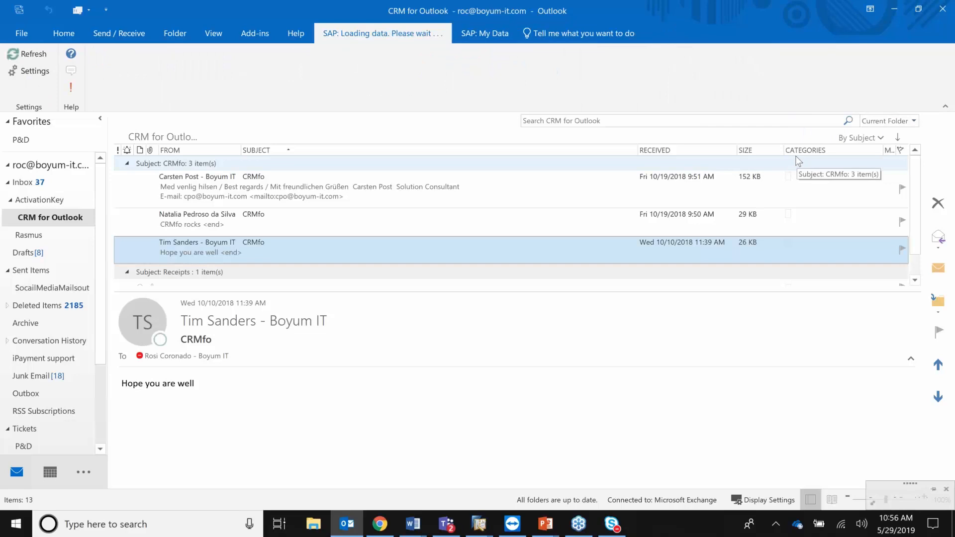
{"action": "left_click", "coordinate": [730, 91]}
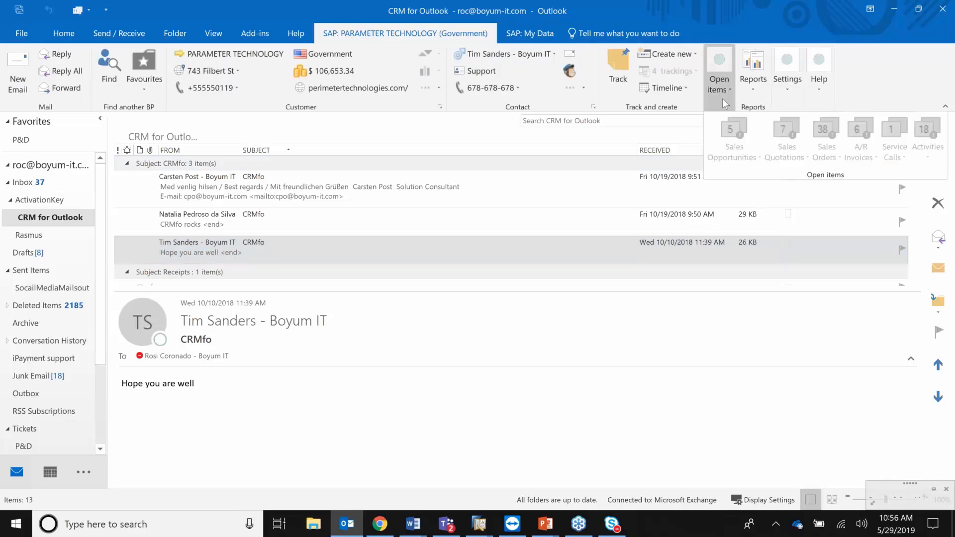
{"action": "left_click", "coordinate": [726, 83]}
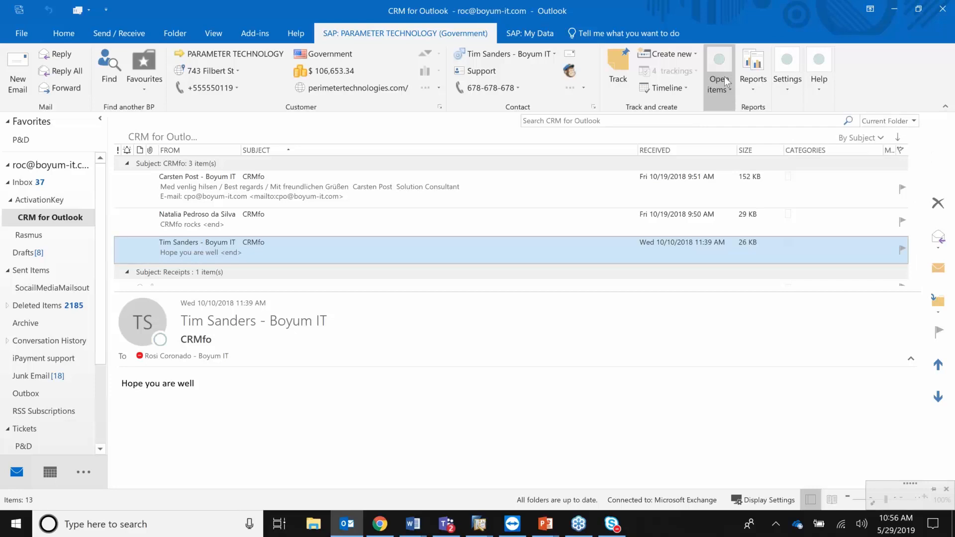
{"action": "left_click", "coordinate": [727, 89]}
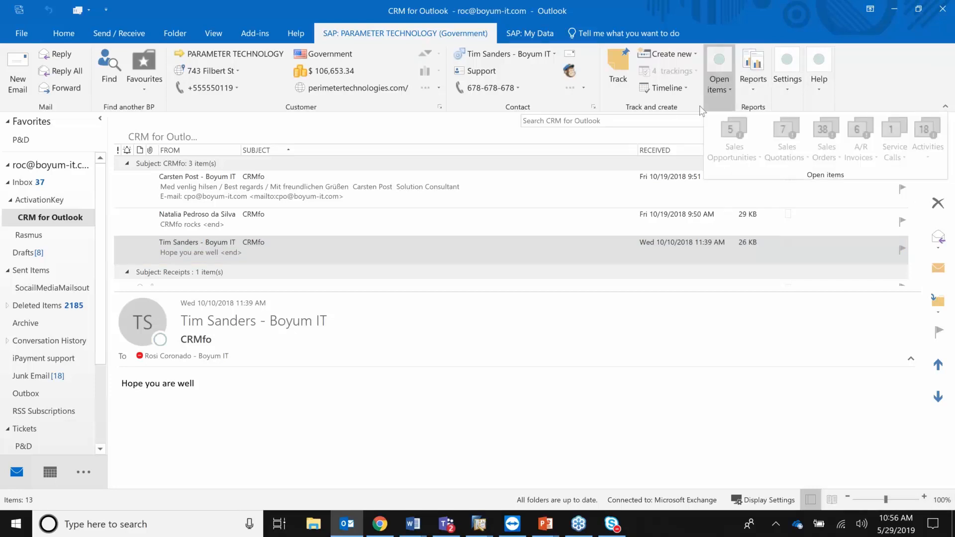
{"action": "left_click", "coordinate": [722, 59]}
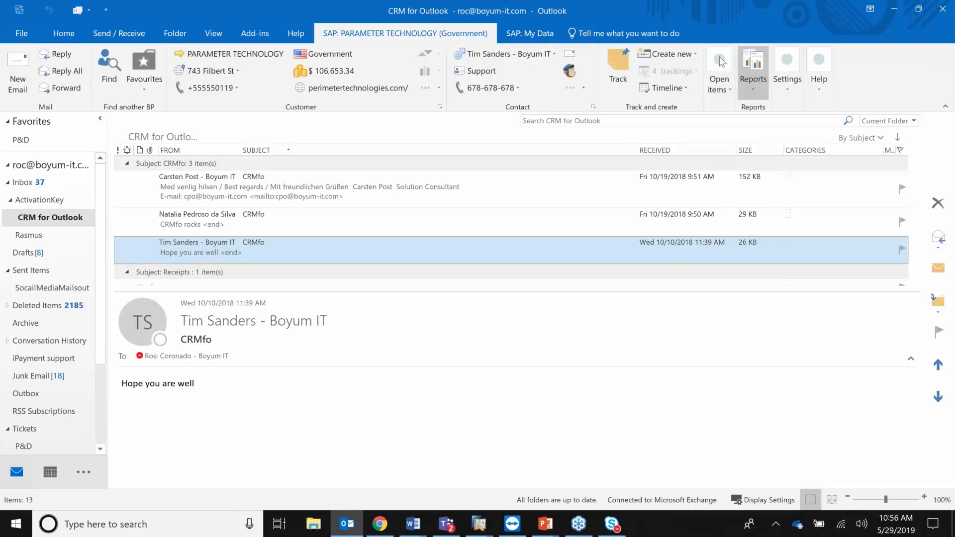
{"action": "left_click", "coordinate": [667, 55]}
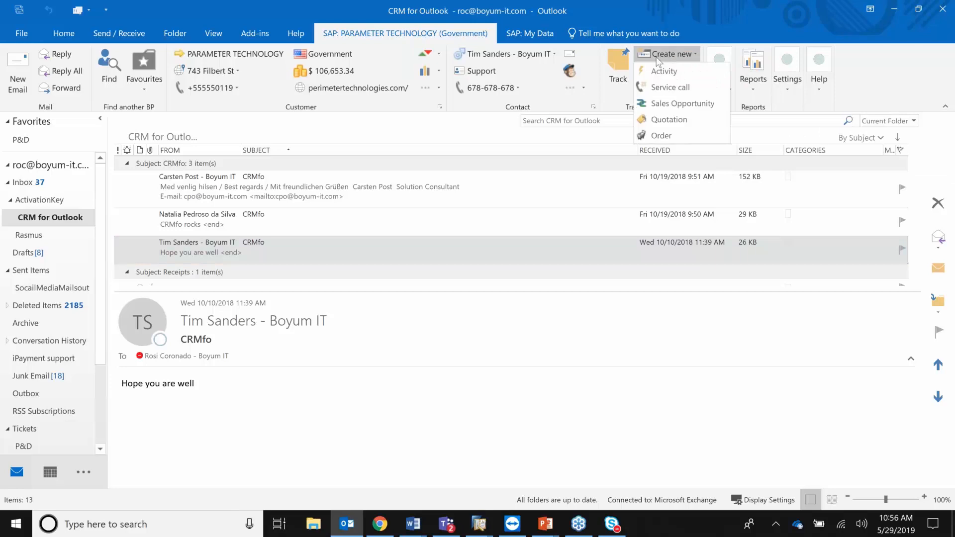
{"action": "left_click", "coordinate": [473, 105]}
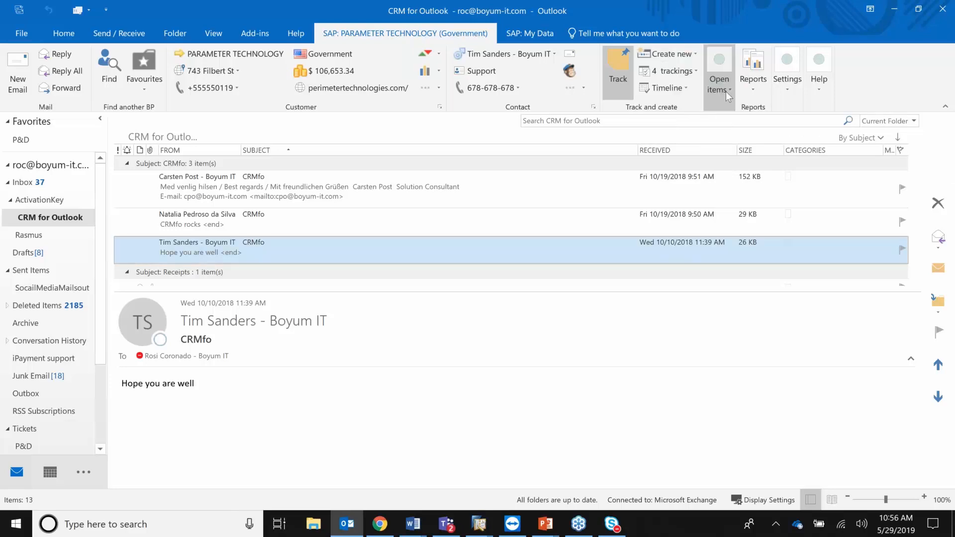
Show the 39 open sales orders and scroll to the newest, 1012 to 1091.
{"action": "left_click", "coordinate": [726, 91]}
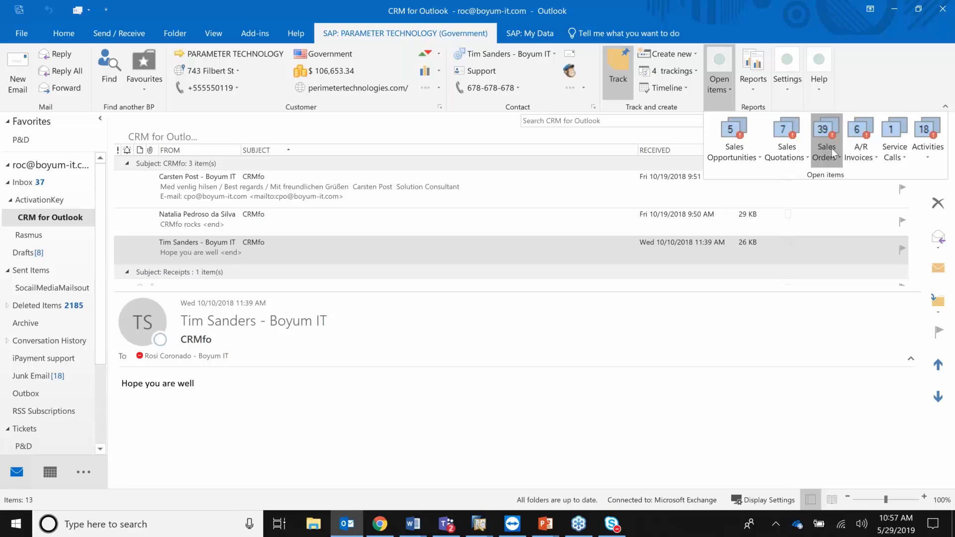
{"action": "mouse_move", "coordinate": [831, 148]}
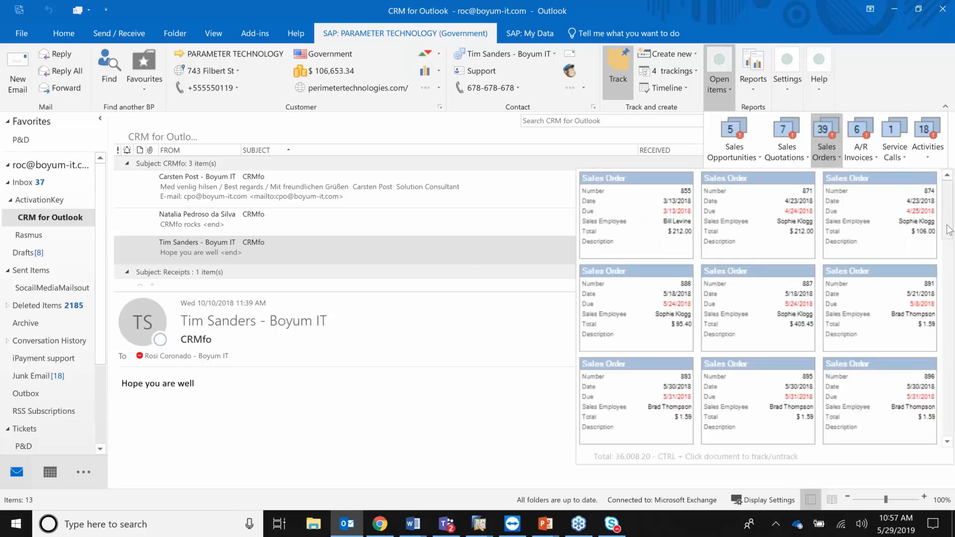
{"action": "scroll", "coordinate": [883, 402], "scroll_direction": "down", "scroll_amount": 10}
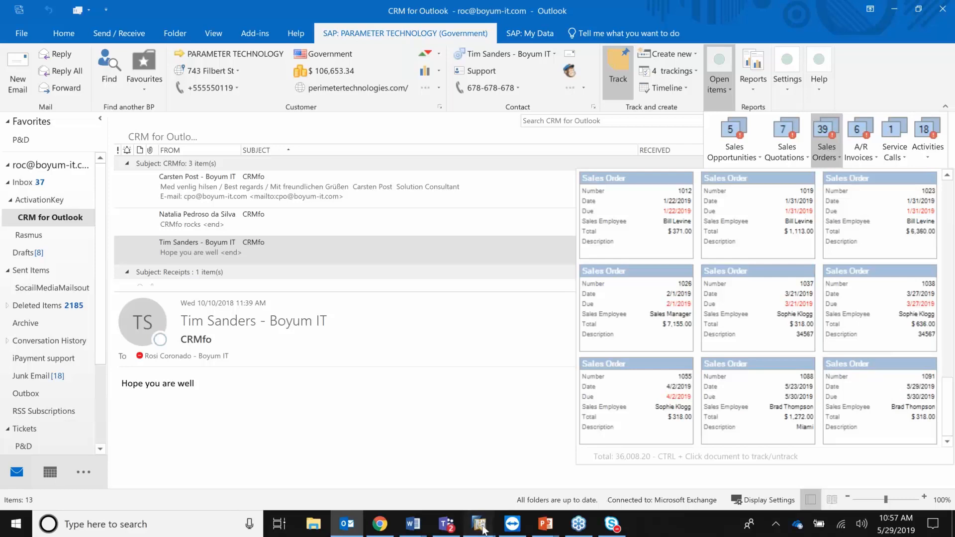
Open the latest sales order 1091 in SAP, then return to Outlook's 'CRMfo rocks' message.
{"action": "mouse_move", "coordinate": [483, 530]}
{"action": "left_click", "coordinate": [547, 399]}
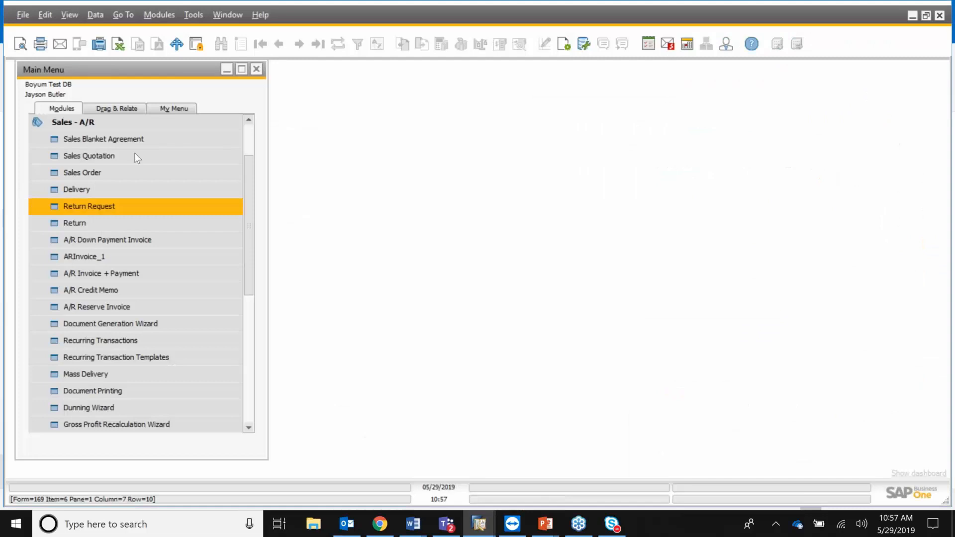
{"action": "left_click", "coordinate": [135, 172]}
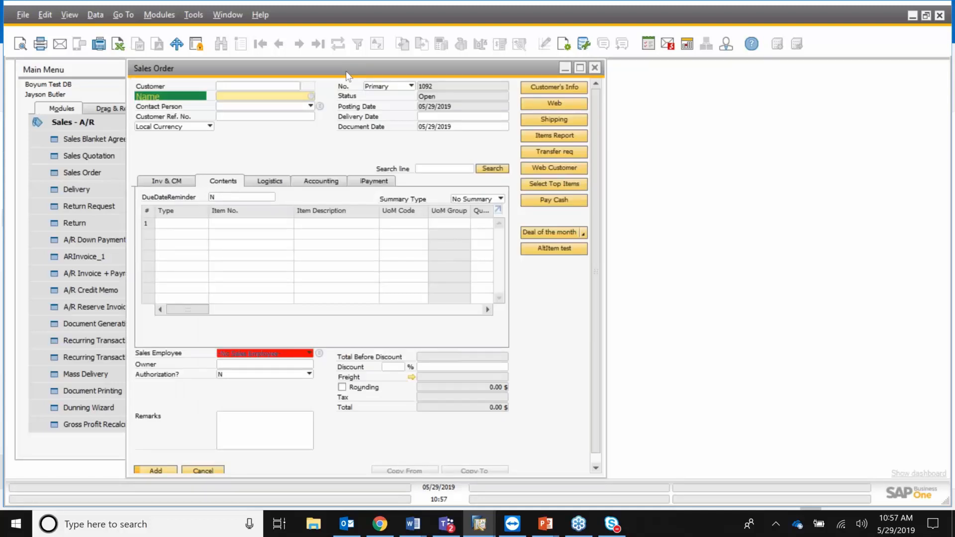
{"action": "key", "text": "ctrl+f"}
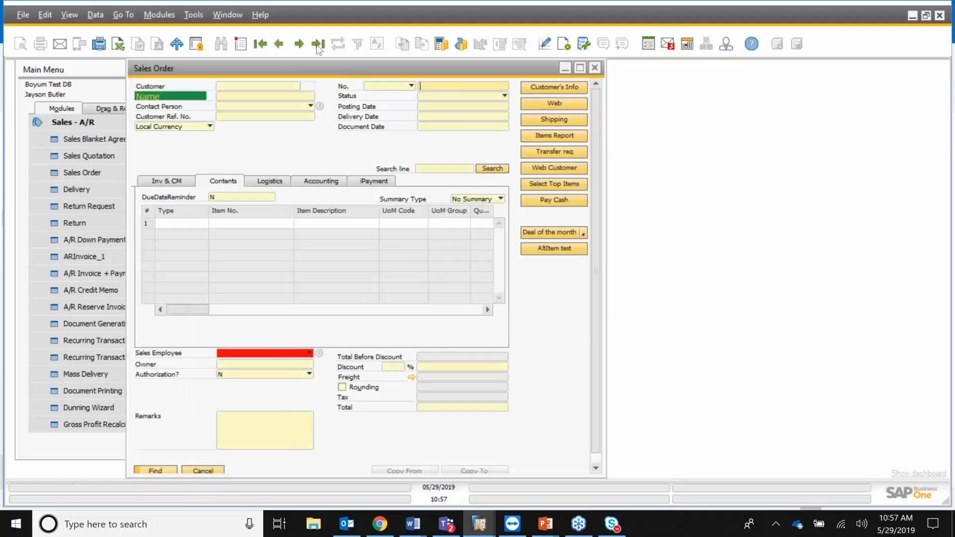
{"action": "left_click", "coordinate": [318, 46]}
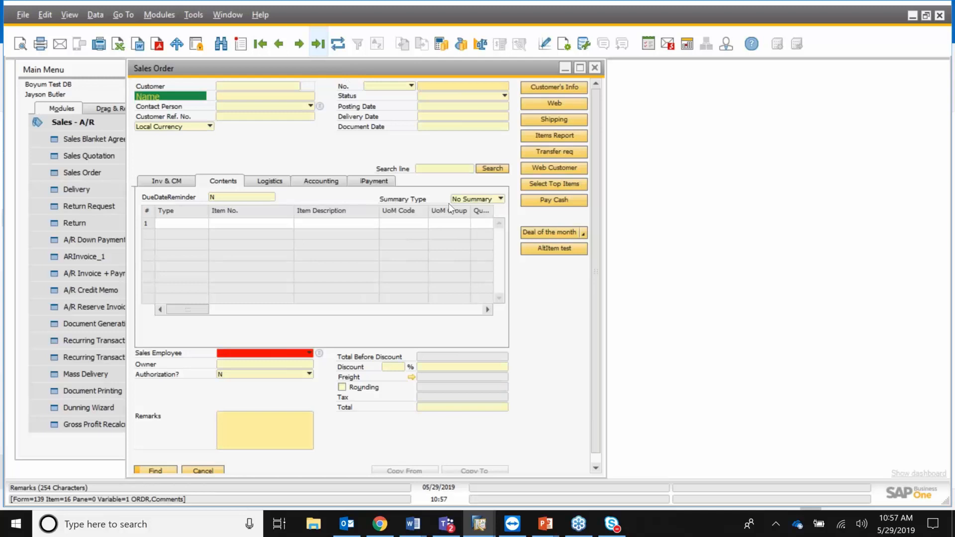
{"action": "left_click", "coordinate": [914, 15]}
{"action": "left_click", "coordinate": [262, 223]}
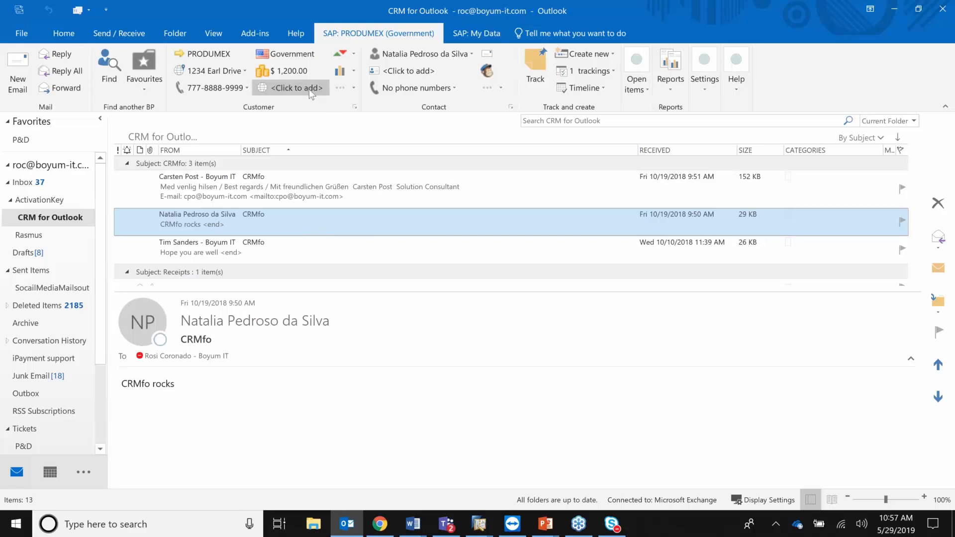
Select the Receipts draft and its IMG_0842.JPG attachment.
{"action": "scroll", "coordinate": [338, 161], "scroll_direction": "down", "scroll_amount": 2}
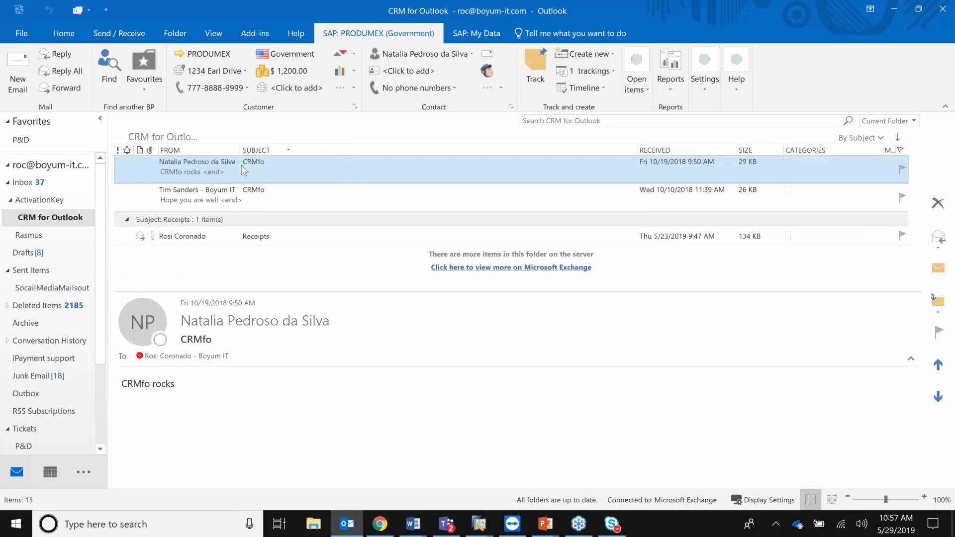
{"action": "left_click", "coordinate": [265, 238]}
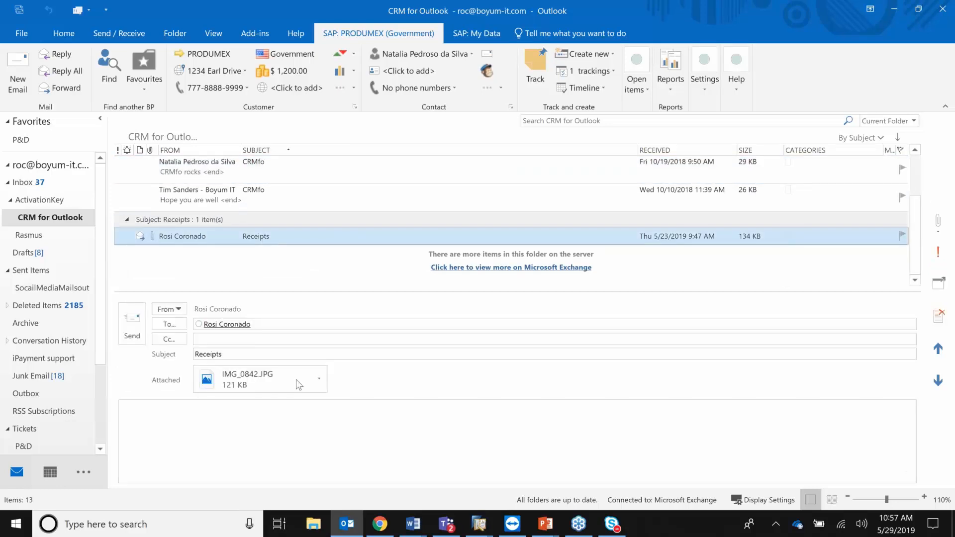
{"action": "left_click", "coordinate": [296, 380]}
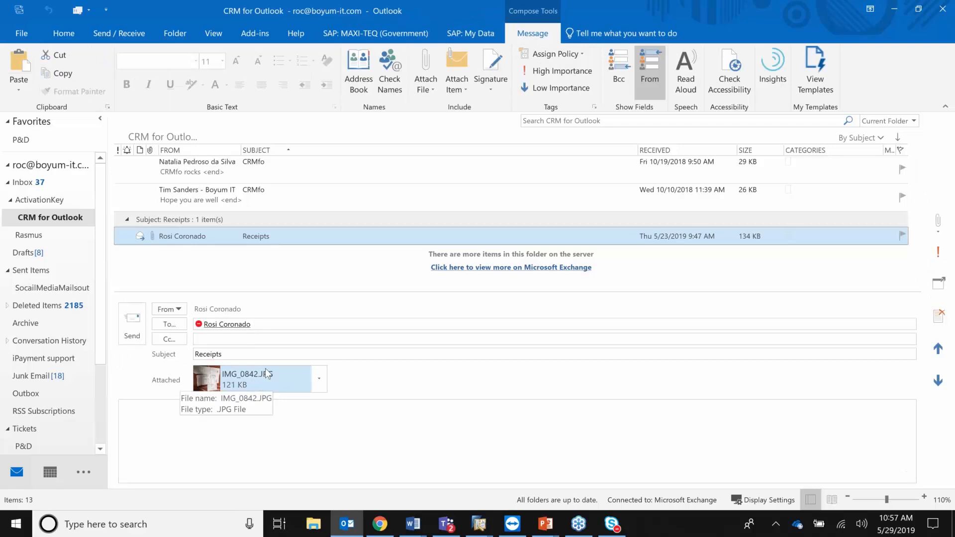
Create a MAXI-TEQ activity from the draft, close it, and reopen the 'CRMfo rocks' message.
{"action": "left_click", "coordinate": [375, 33]}
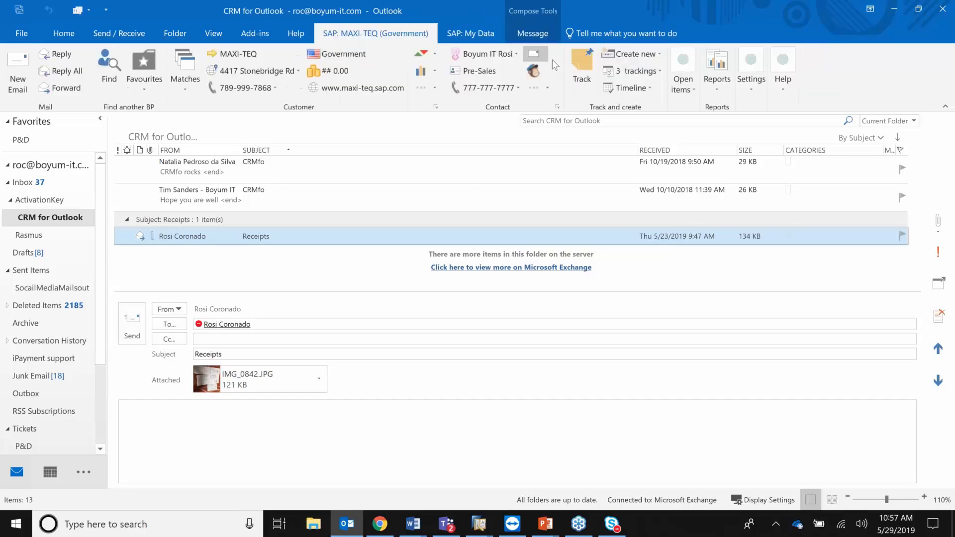
{"action": "left_click", "coordinate": [660, 54]}
{"action": "left_click", "coordinate": [630, 71]}
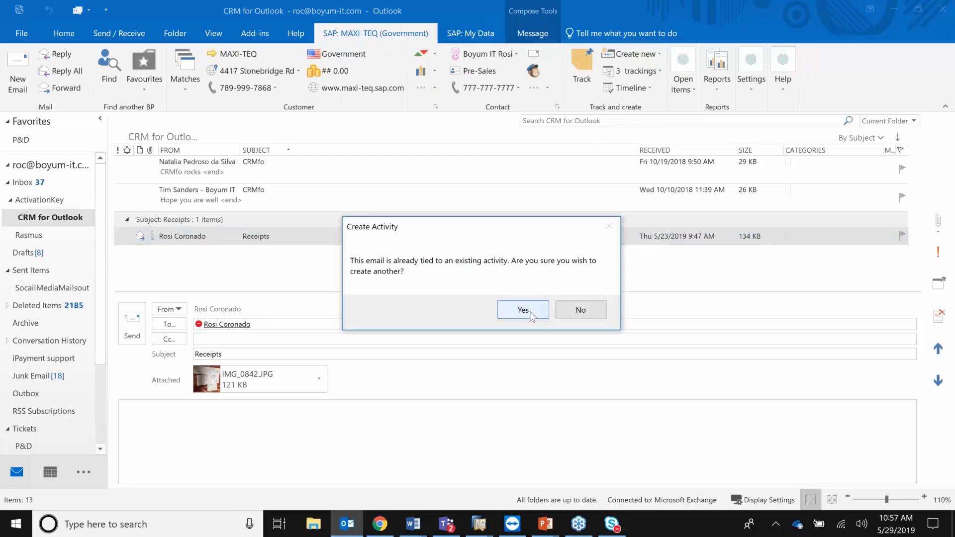
{"action": "left_click", "coordinate": [530, 312]}
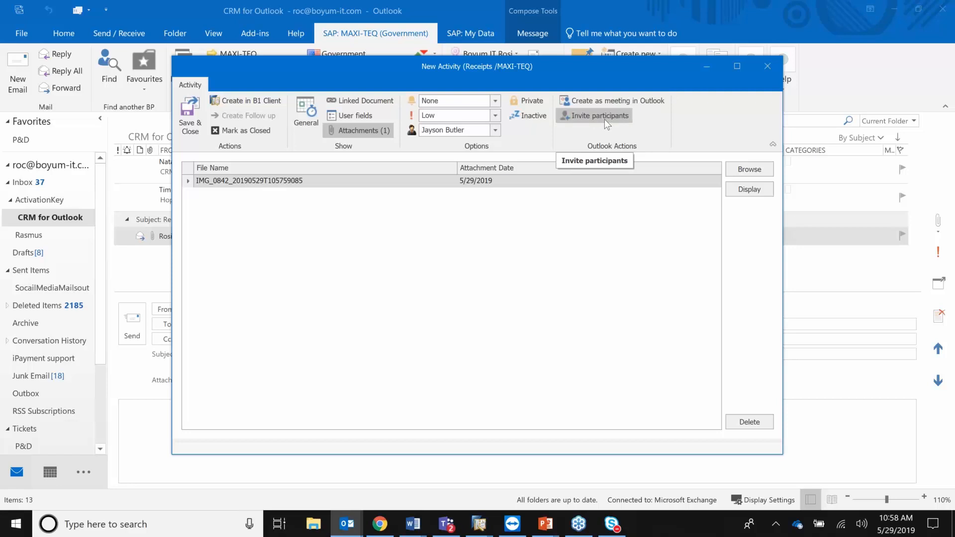
{"action": "left_click", "coordinate": [771, 66]}
{"action": "left_click", "coordinate": [302, 164]}
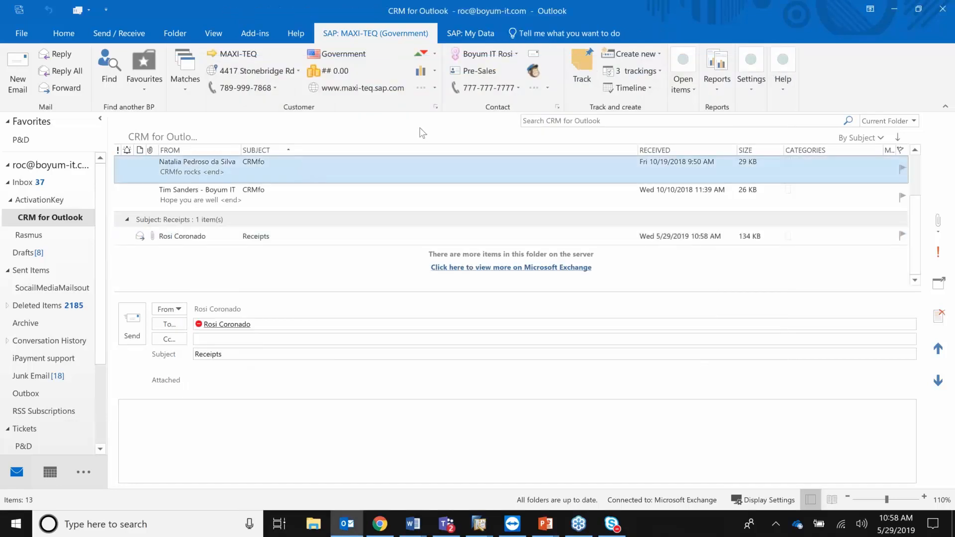
{"action": "left_click", "coordinate": [391, 165]}
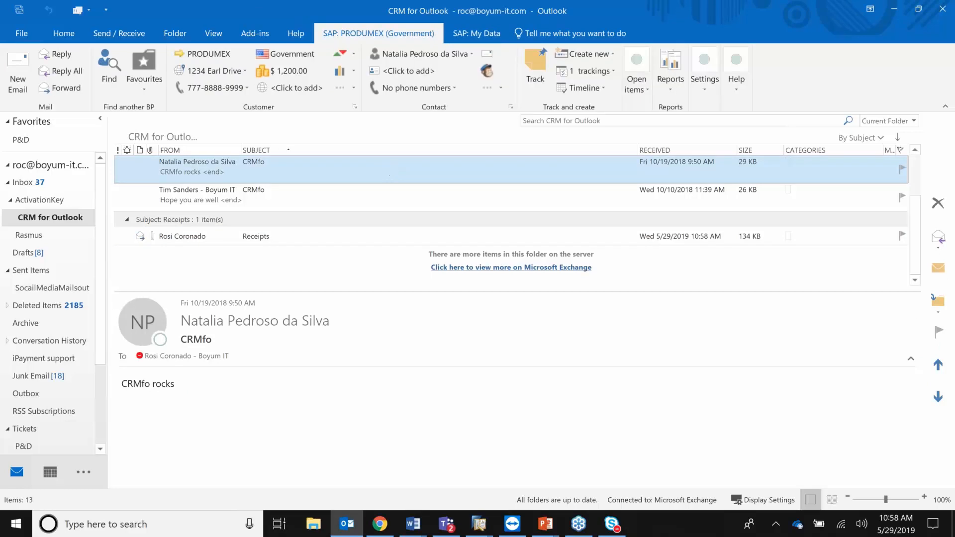
View the unknown sender's Contact Person record, then open the PRODUMEX business partner search.
{"action": "left_click", "coordinate": [510, 107]}
{"action": "left_click", "coordinate": [450, 315]}
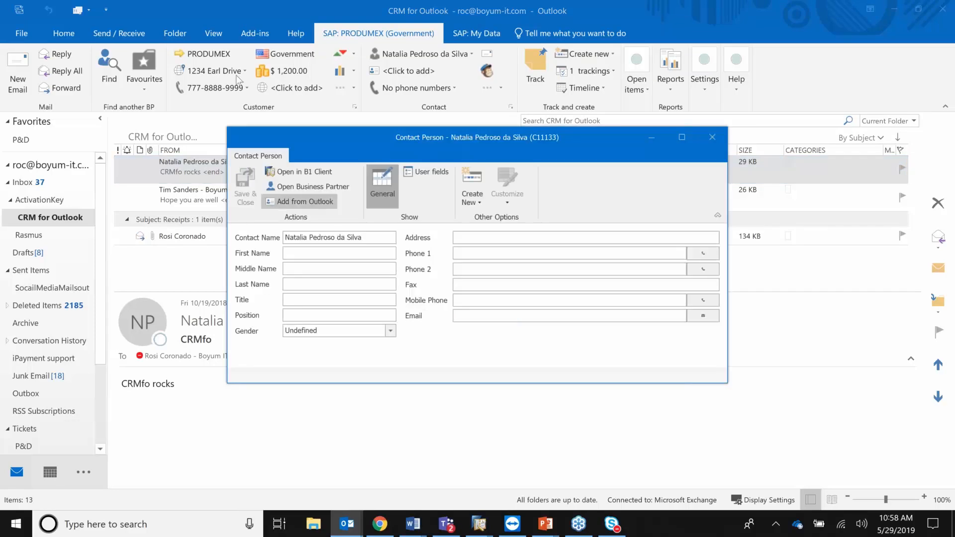
{"action": "left_click", "coordinate": [112, 68]}
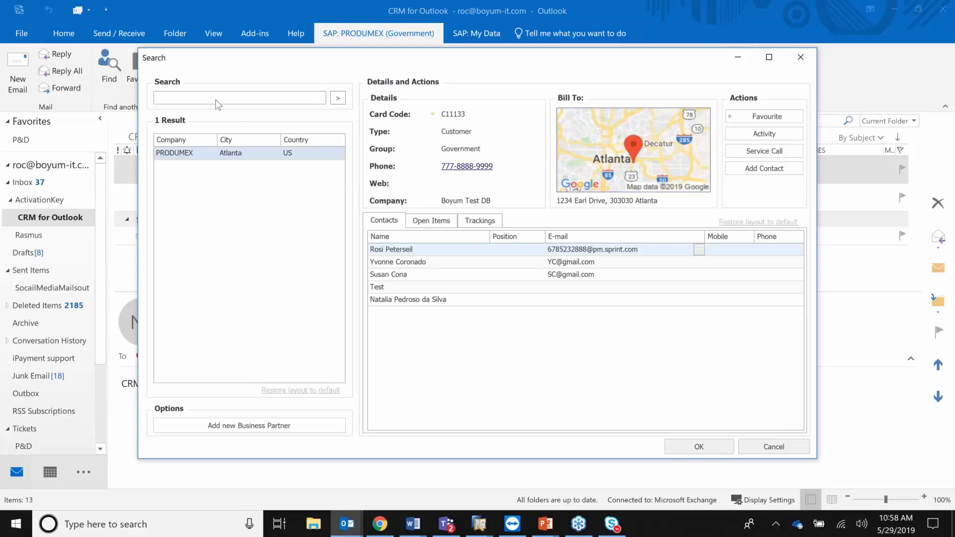
Search 'smd' for the Philadelphia supplier, check its Open Items and Trackings, and start a new partner.
{"action": "type", "text": "smd"}
{"action": "left_click", "coordinate": [338, 99]}
{"action": "left_click", "coordinate": [339, 100]}
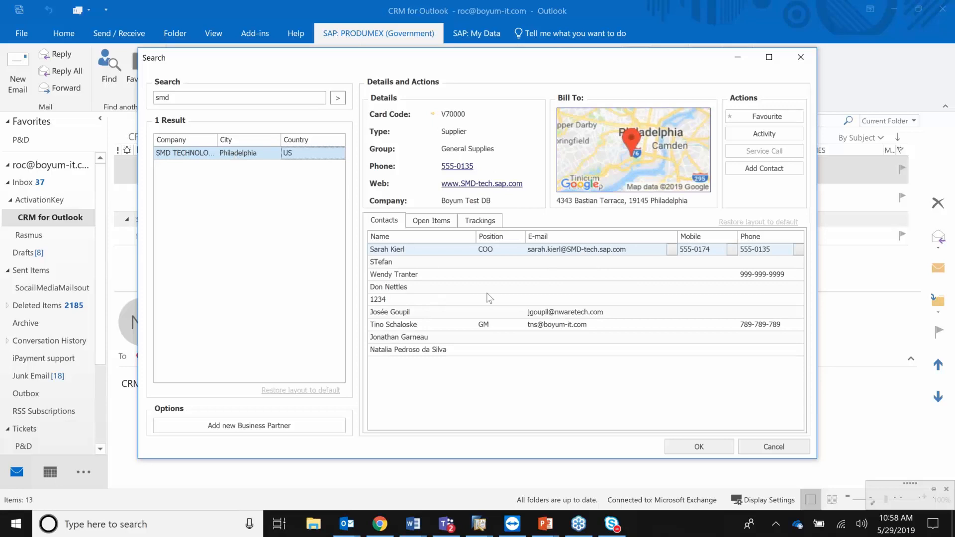
{"action": "left_click", "coordinate": [440, 224]}
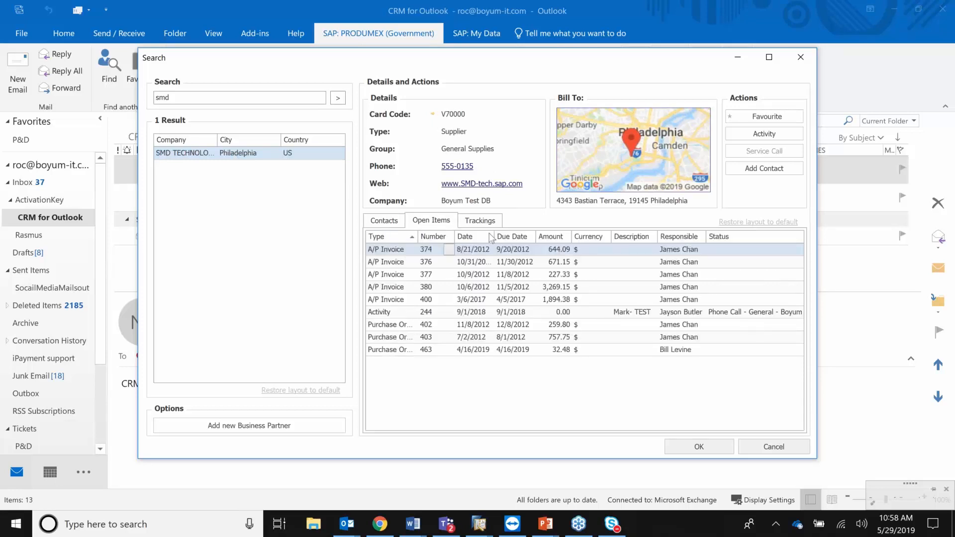
{"action": "left_click", "coordinate": [480, 221]}
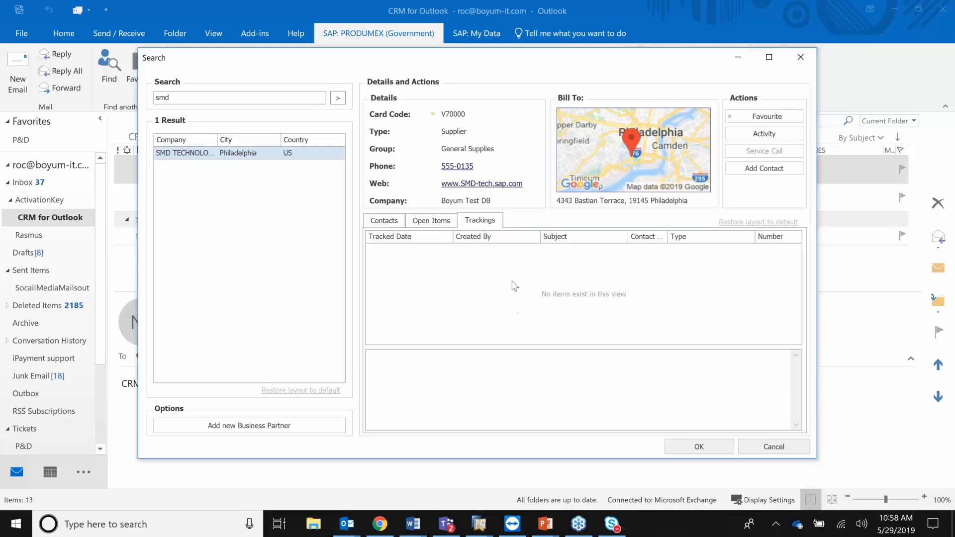
{"action": "left_click", "coordinate": [287, 426]}
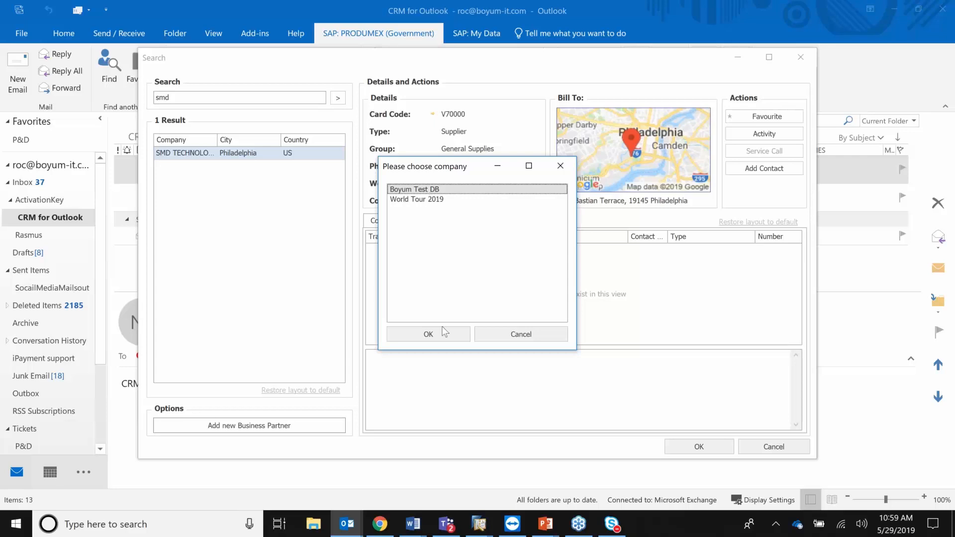
Choose Boyum Test DB and close the new Business Partner form unsaved.
{"action": "left_click", "coordinate": [444, 340]}
{"action": "left_click", "coordinate": [444, 340]}
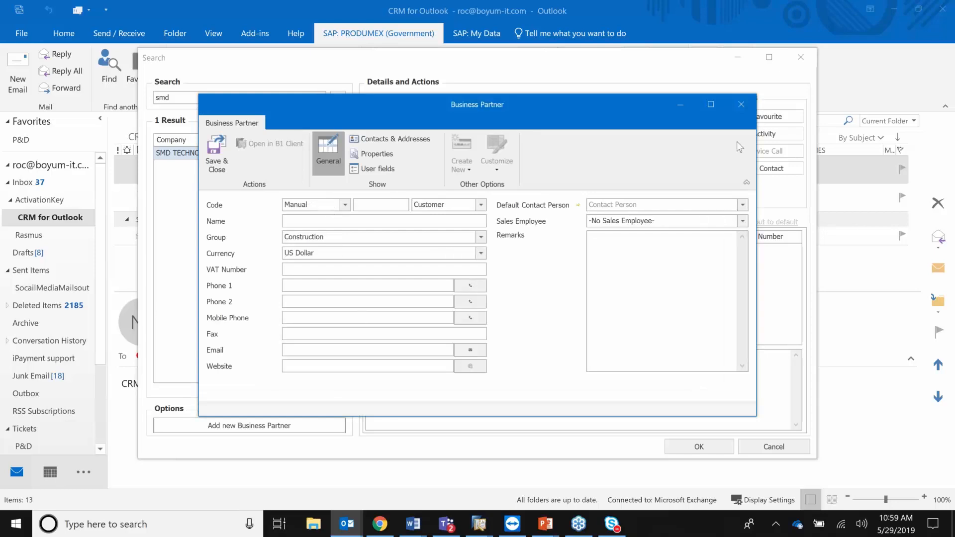
{"action": "left_click", "coordinate": [745, 107]}
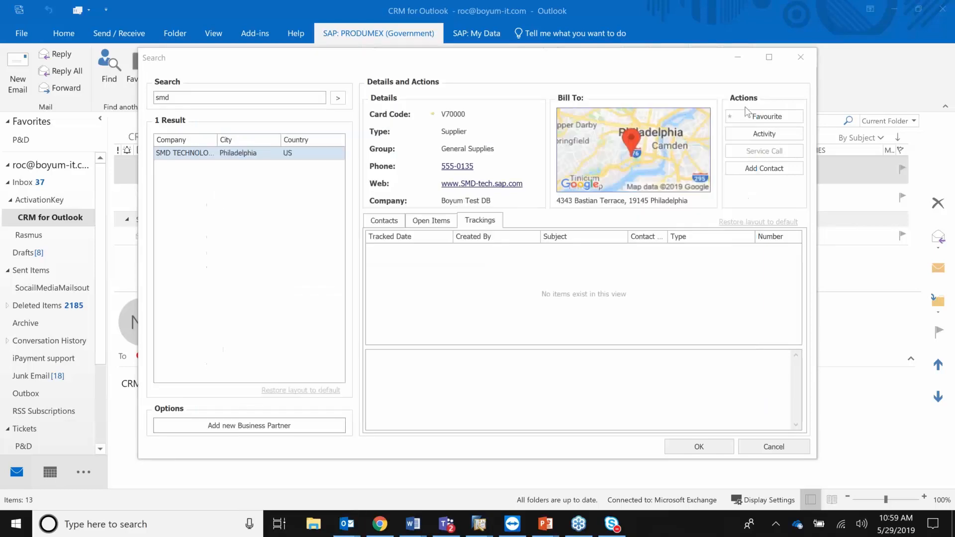
Start an SMD contact from Outlook's Public Folders address book, then close everything unsaved.
{"action": "left_click", "coordinate": [773, 170]}
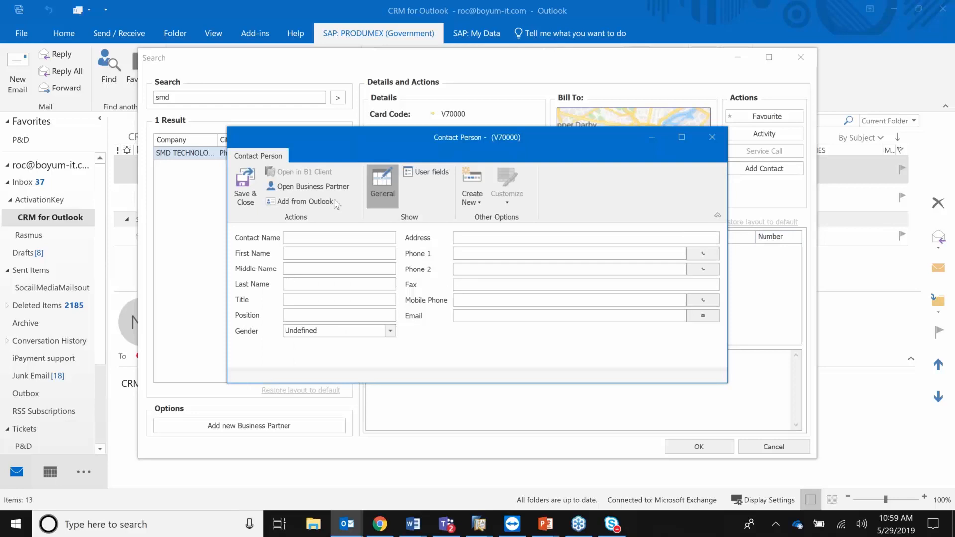
{"action": "left_click", "coordinate": [313, 202]}
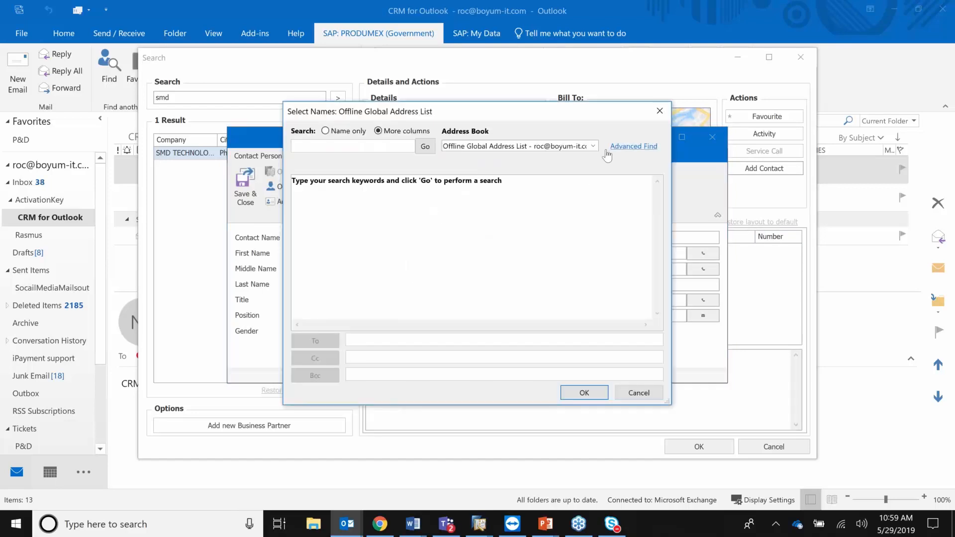
{"action": "left_click", "coordinate": [593, 146]}
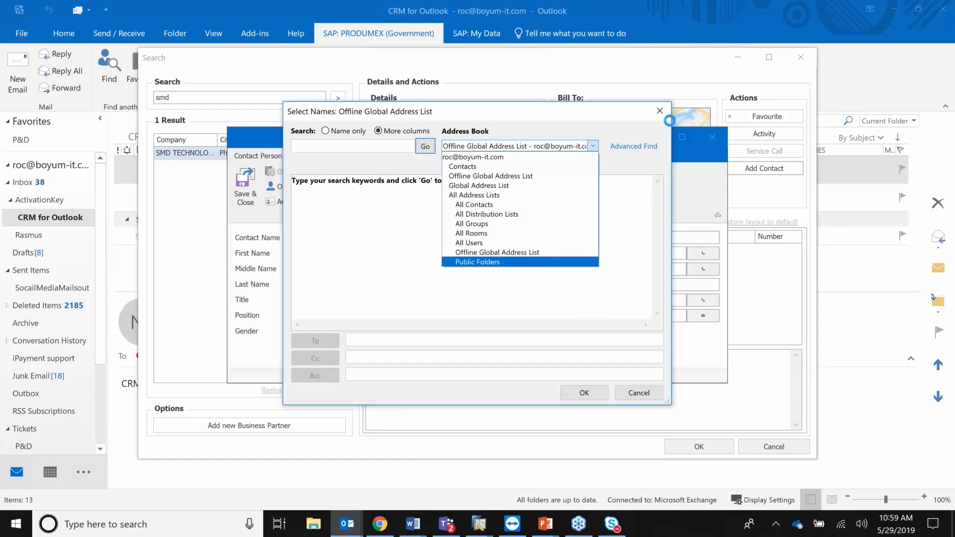
{"action": "left_click", "coordinate": [664, 113]}
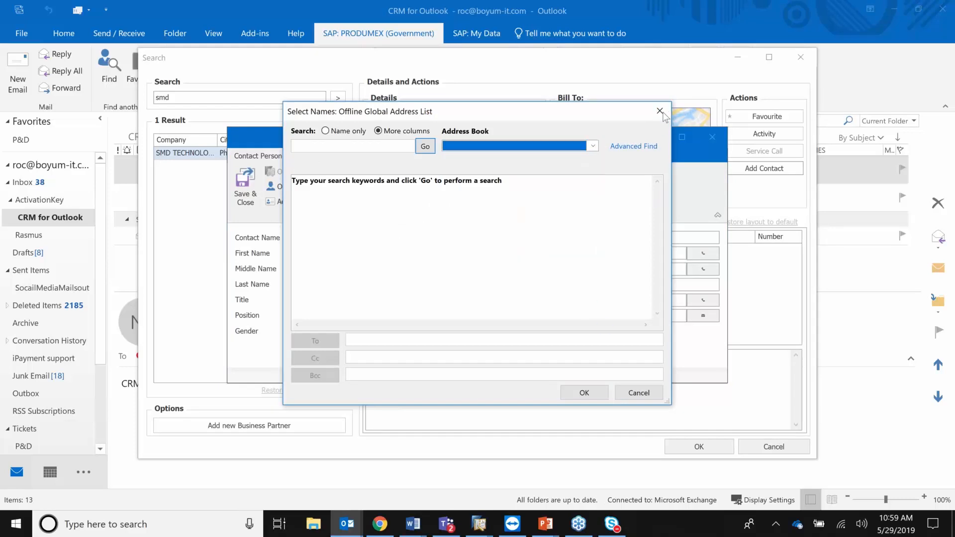
{"action": "left_click", "coordinate": [660, 112]}
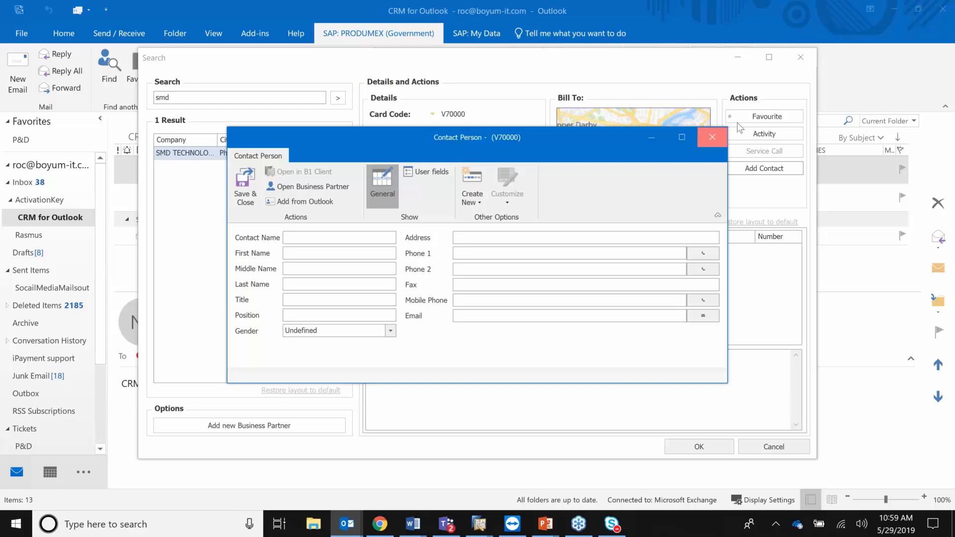
{"action": "left_click", "coordinate": [800, 58]}
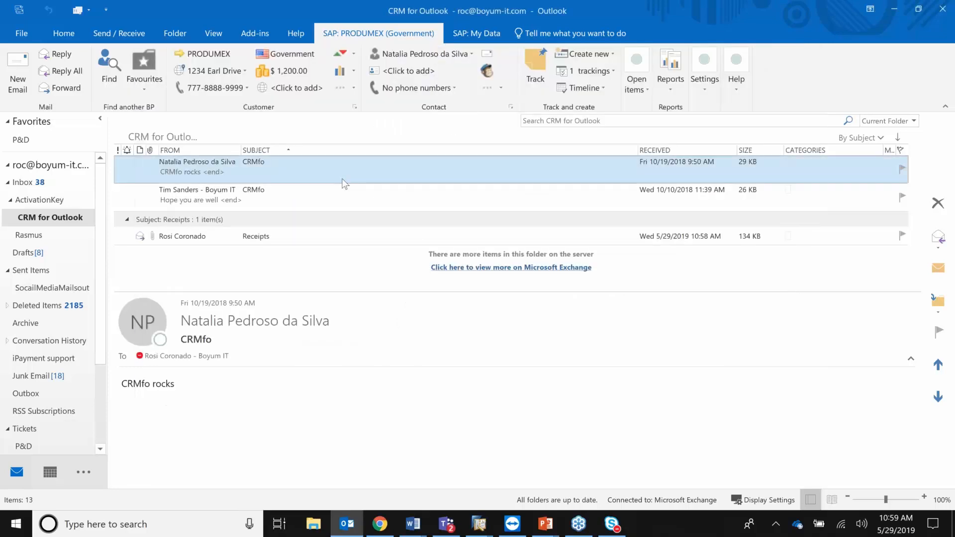
Link the unknown 'CRMfo rocks' sender as a contact of ADA Technologies using 'This is a B1 connection'.
{"action": "left_click", "coordinate": [325, 192]}
{"action": "left_click", "coordinate": [327, 175]}
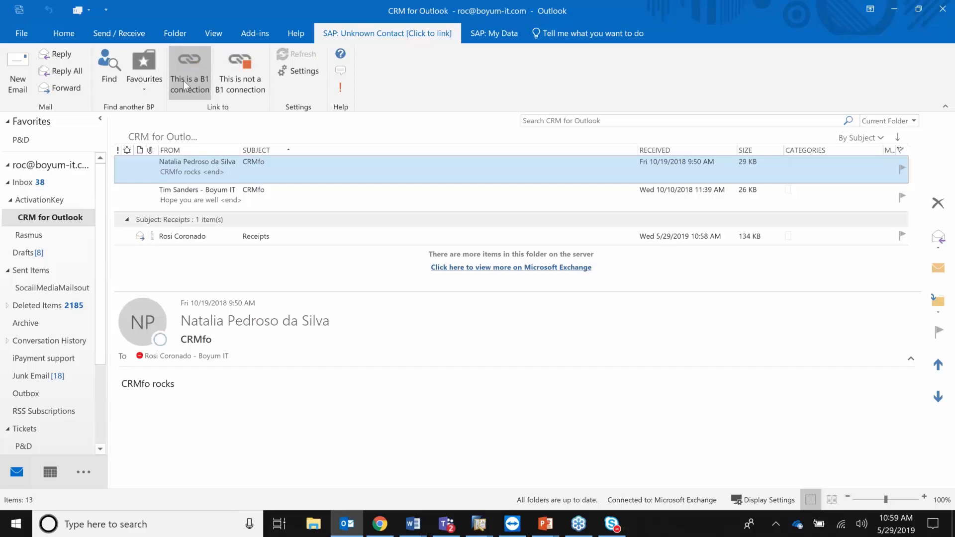
{"action": "left_click", "coordinate": [221, 101]}
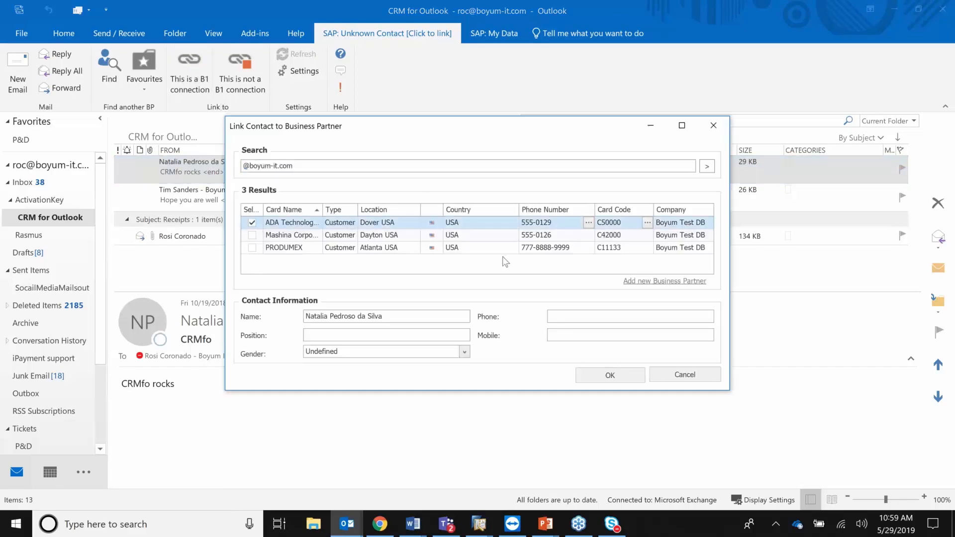
{"action": "left_click", "coordinate": [616, 377]}
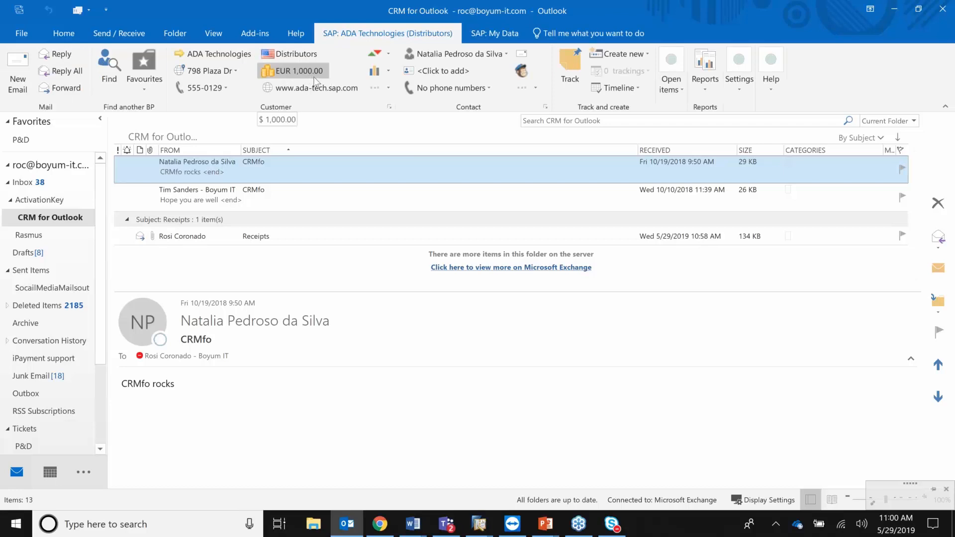
Review ADA Technologies' open items and sales figures overviews.
{"action": "left_click", "coordinate": [680, 89]}
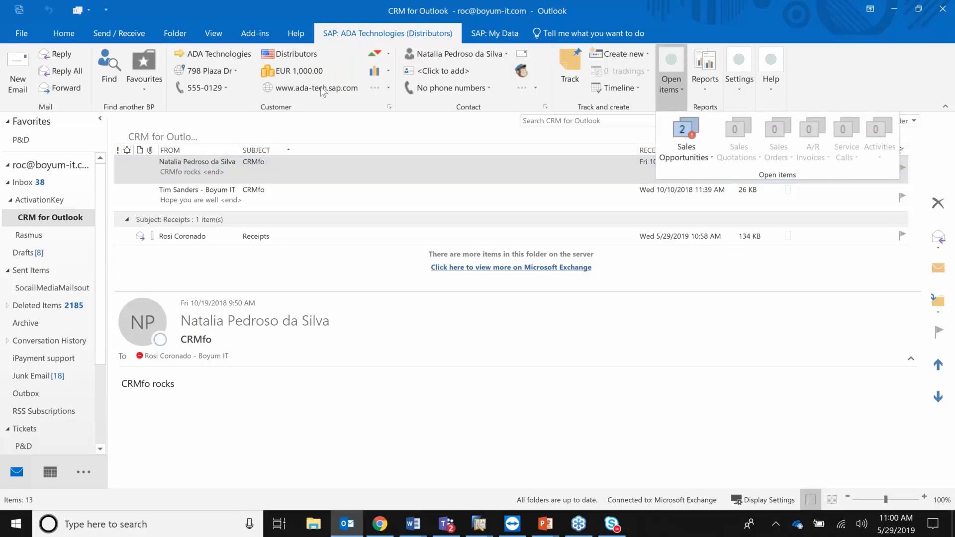
{"action": "left_click", "coordinate": [346, 112]}
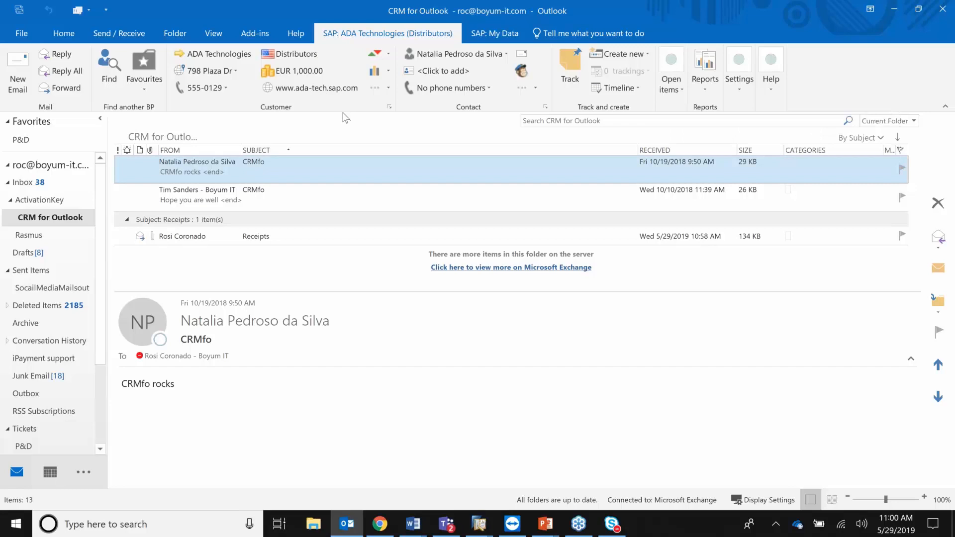
{"action": "mouse_move", "coordinate": [387, 53]}
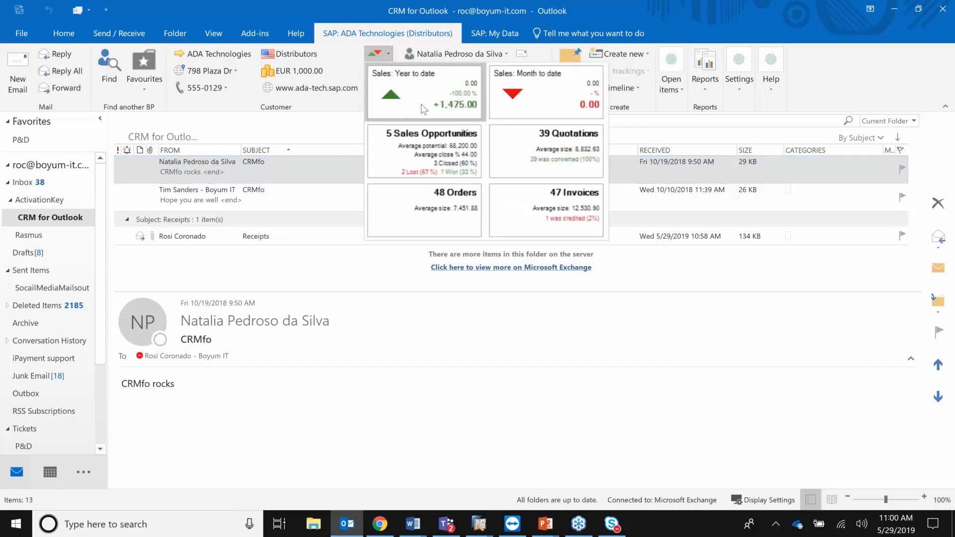
{"action": "left_click", "coordinate": [339, 101]}
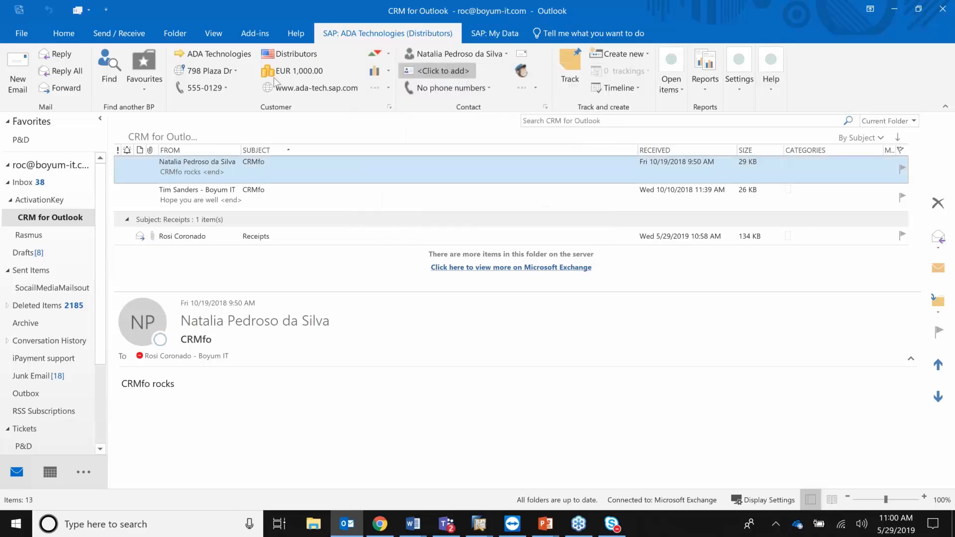
Run ADA Technologies' Last 10 Items report, then open the 'Hope you are well' message.
{"action": "left_click", "coordinate": [705, 88]}
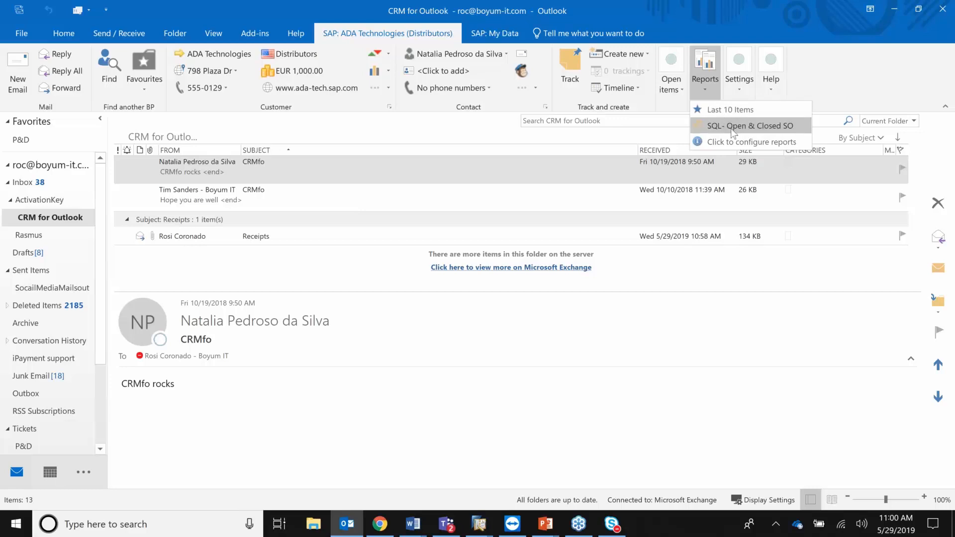
{"action": "left_click", "coordinate": [724, 112]}
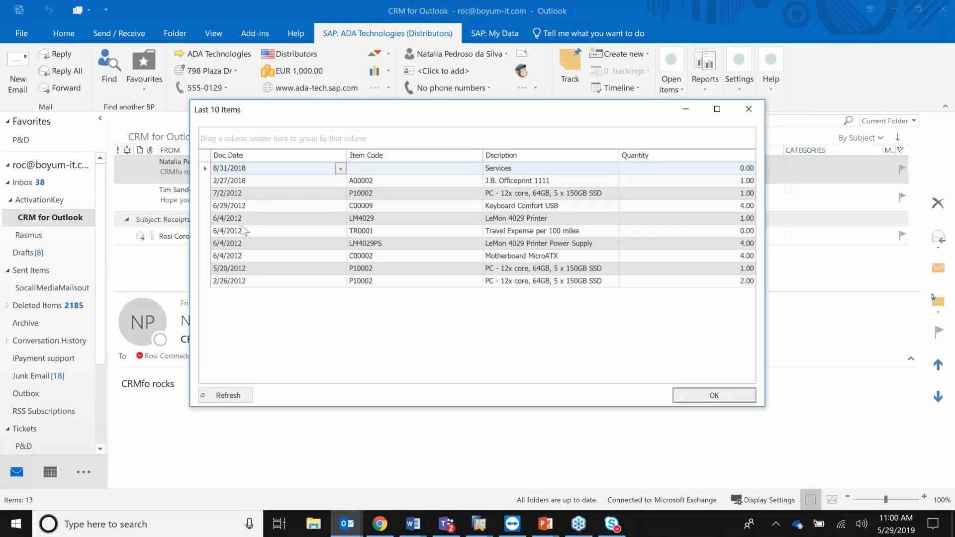
{"action": "left_click", "coordinate": [751, 110]}
{"action": "left_click", "coordinate": [230, 198]}
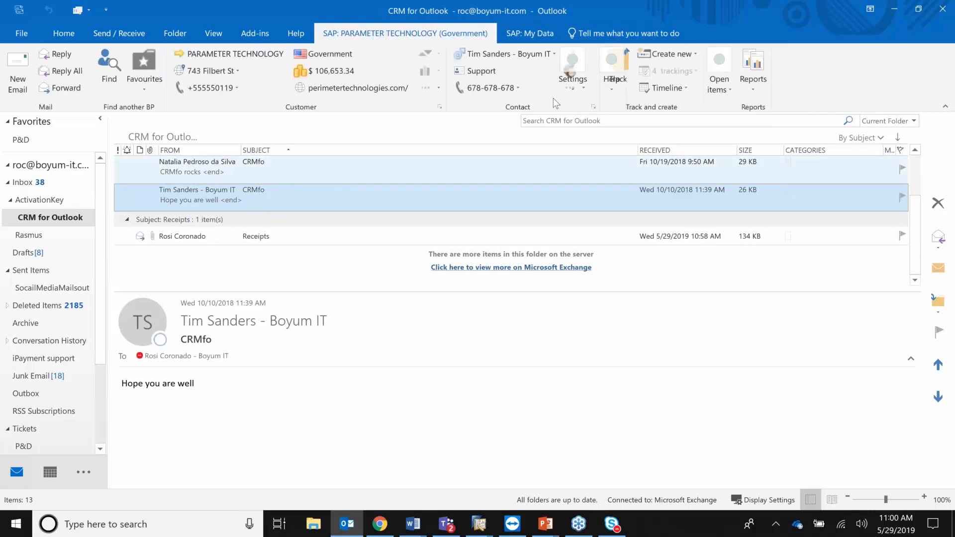
Check PARAMETER TECHNOLOGY's open items and Last 10 Items report, then show the SAP: My Data dashboard.
{"action": "left_click", "coordinate": [731, 90]}
{"action": "left_click", "coordinate": [753, 86]}
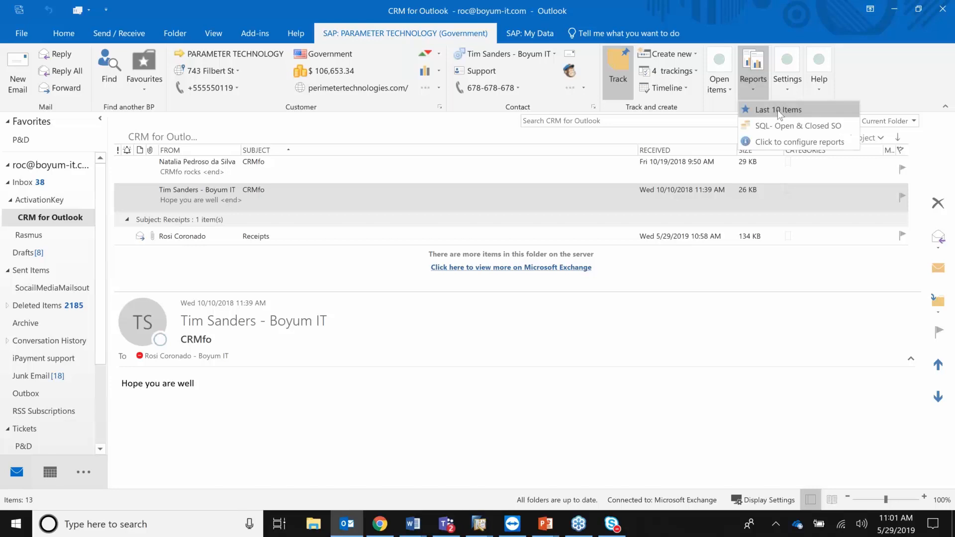
{"action": "left_click", "coordinate": [779, 111]}
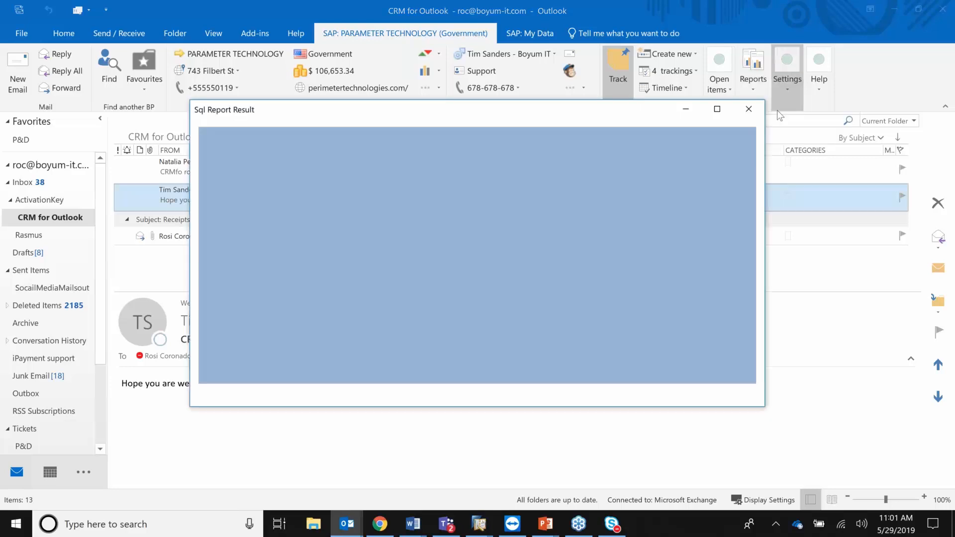
{"action": "left_click", "coordinate": [749, 108]}
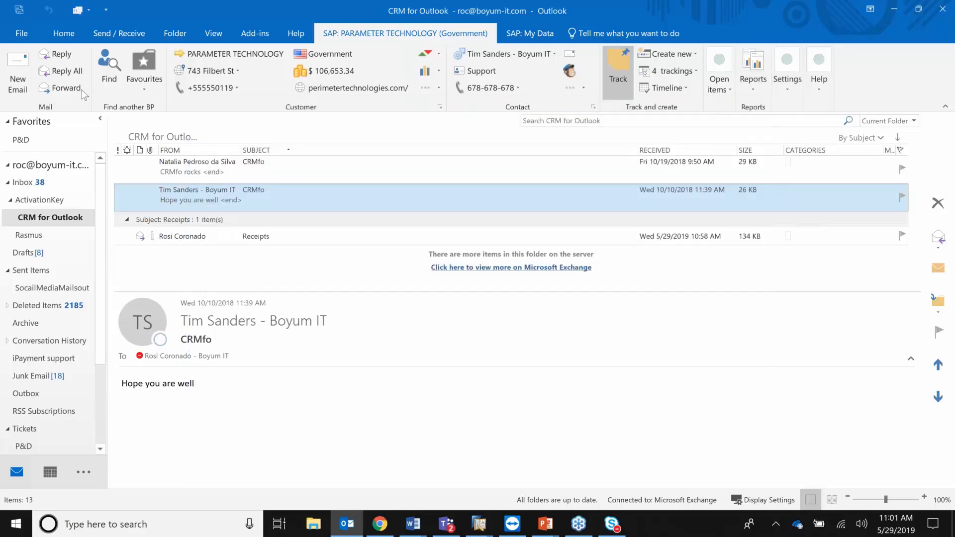
{"action": "left_click", "coordinate": [535, 35]}
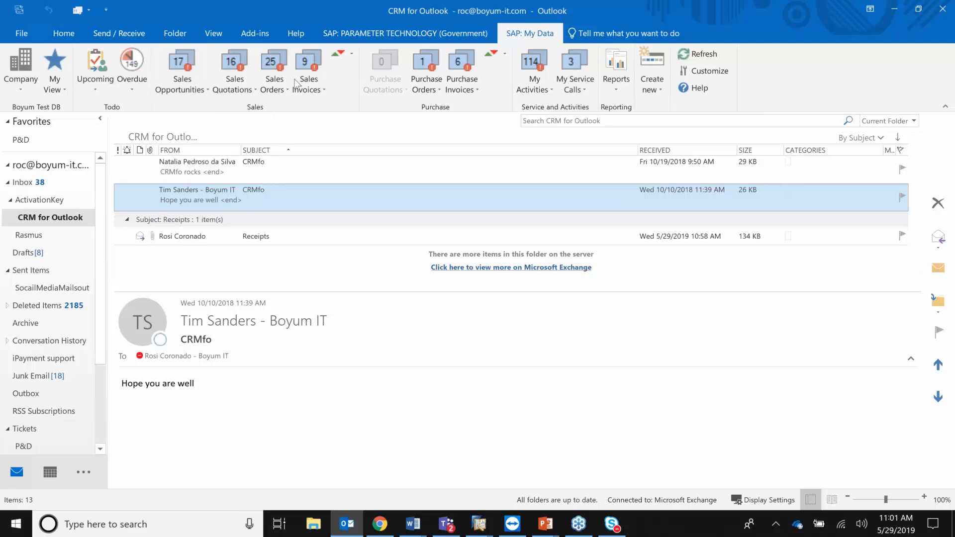
{"action": "left_click", "coordinate": [181, 79]}
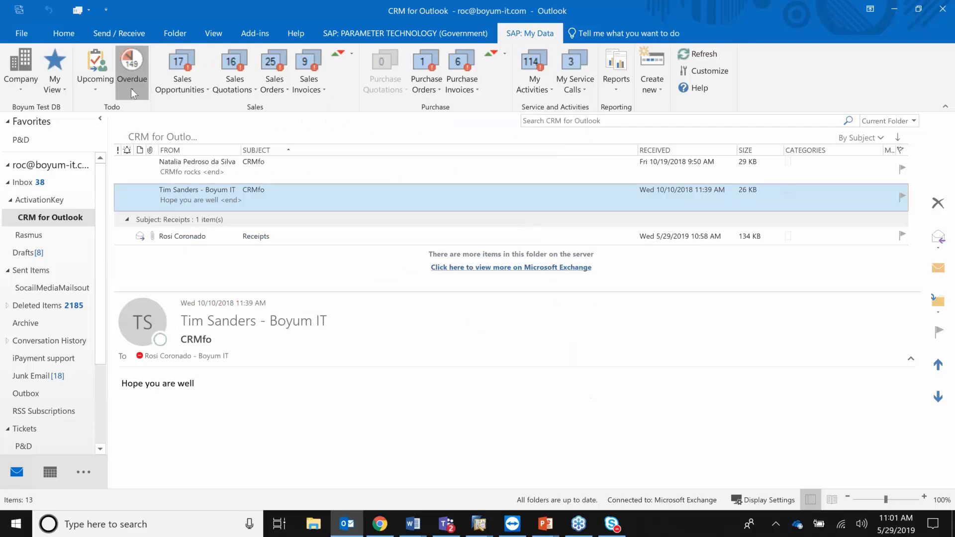
{"action": "left_click", "coordinate": [131, 89]}
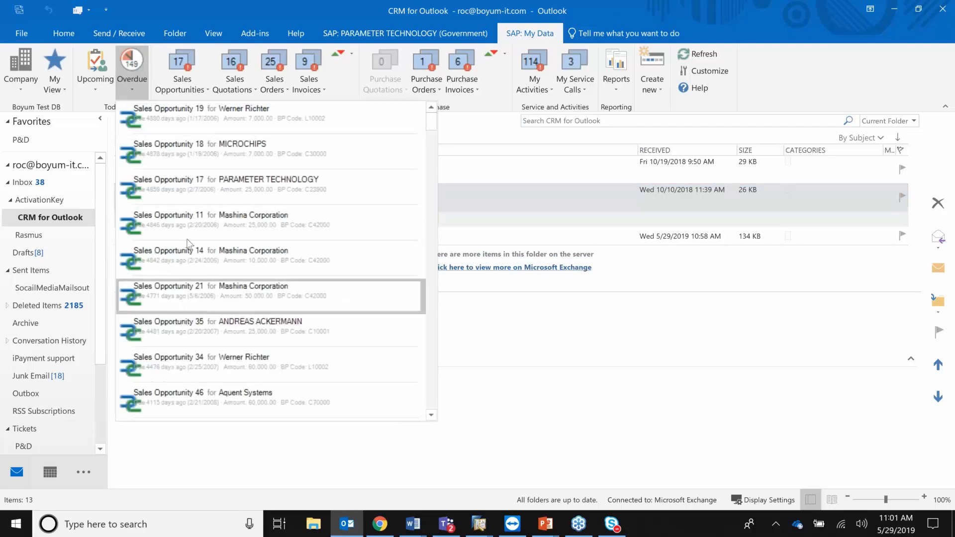
{"action": "left_click", "coordinate": [98, 91]}
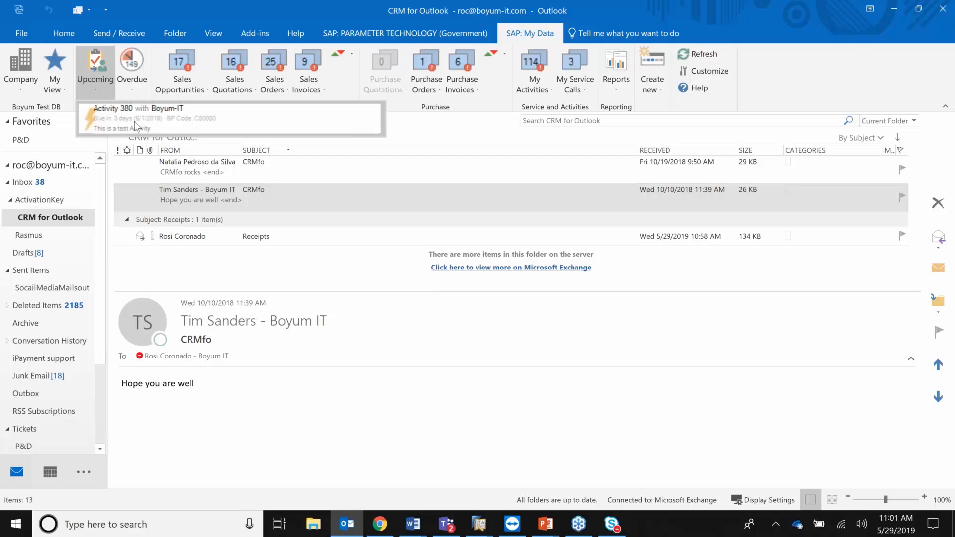
{"action": "left_click", "coordinate": [504, 56]}
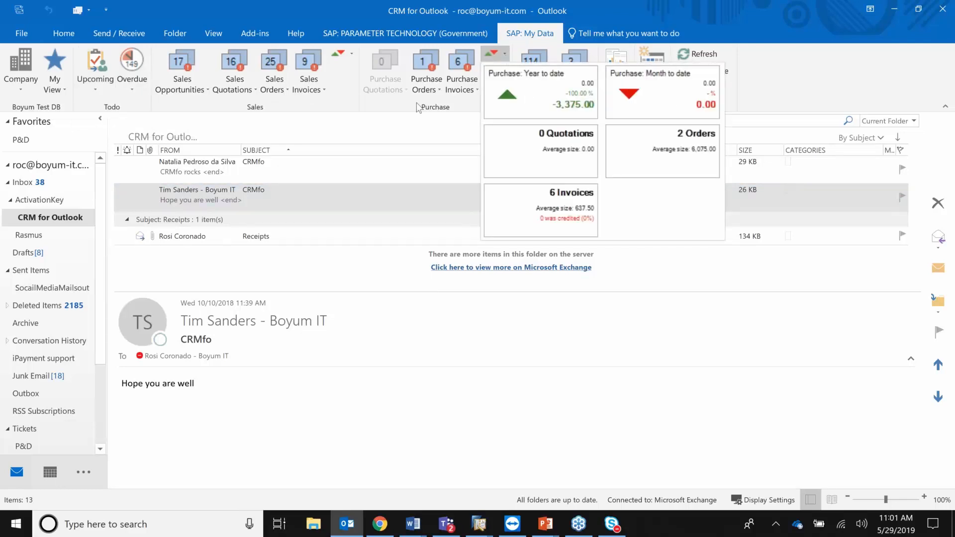
{"action": "left_click", "coordinate": [348, 52]}
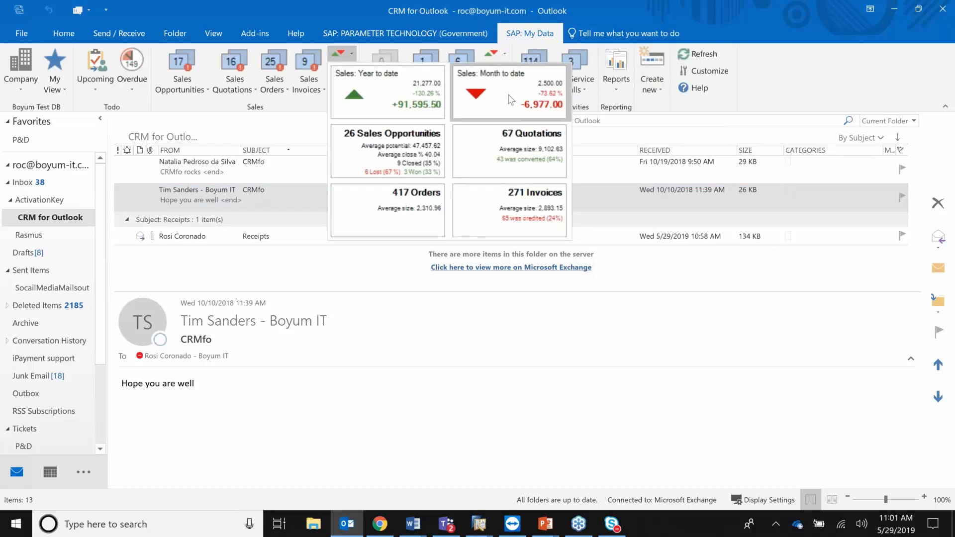
Run the SQL- Customer List report to view customer balances.
{"action": "left_click", "coordinate": [794, 97]}
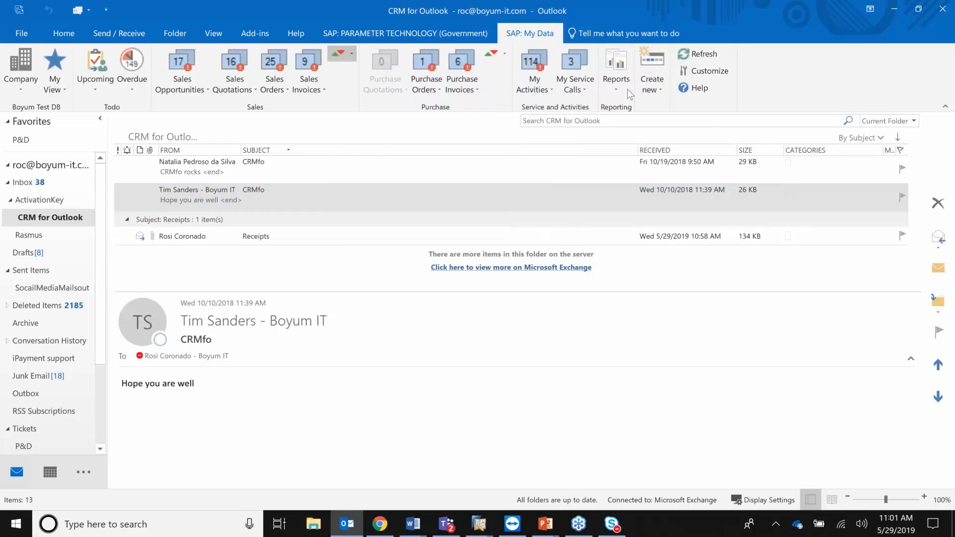
{"action": "left_click", "coordinate": [617, 85]}
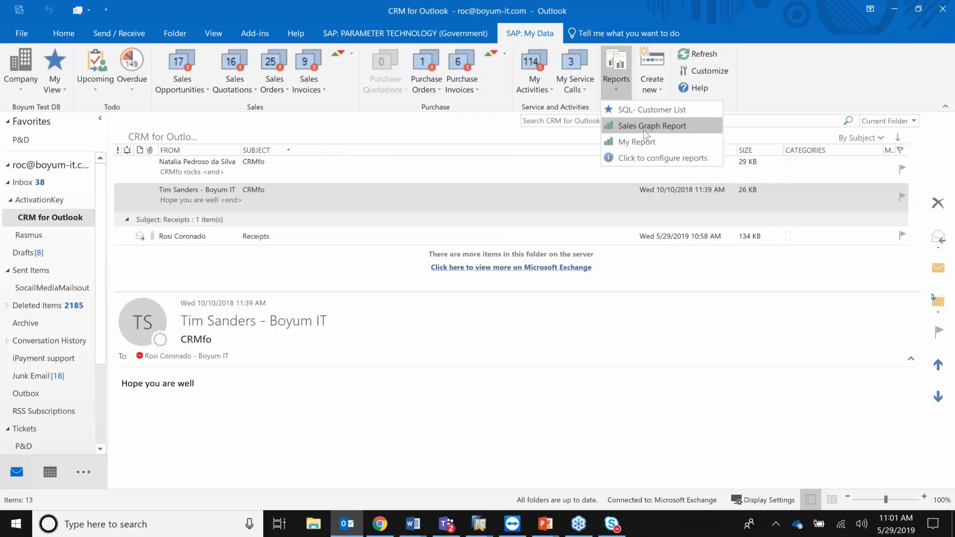
{"action": "left_click", "coordinate": [652, 110]}
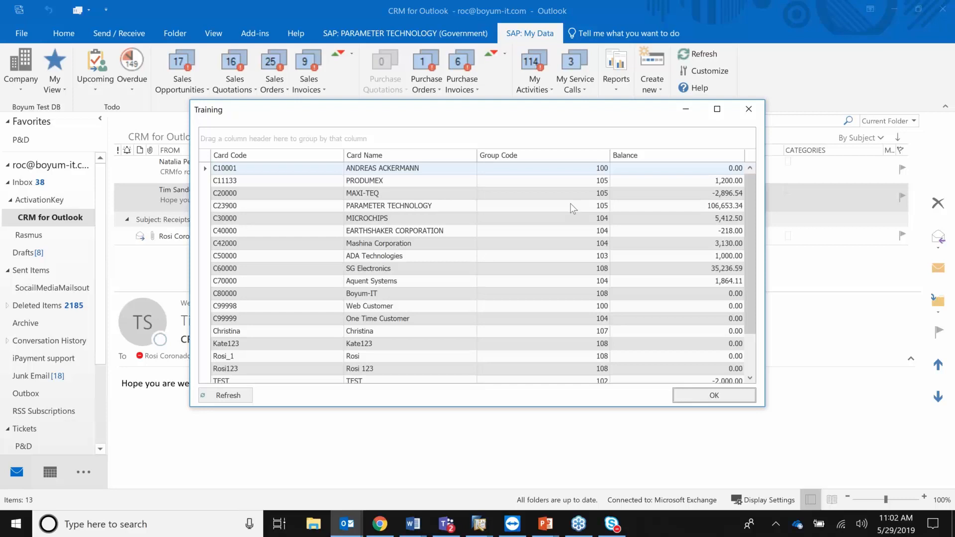
{"action": "left_click", "coordinate": [751, 109]}
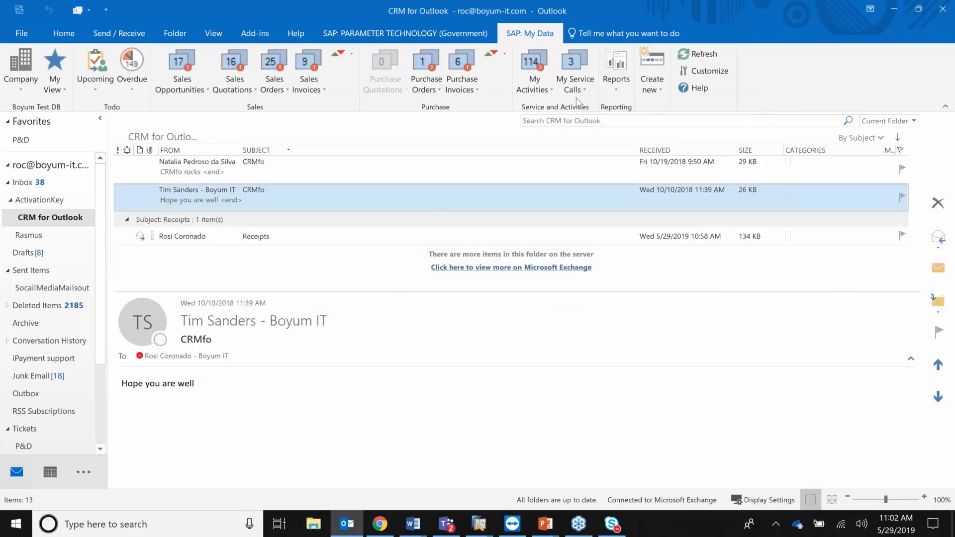
Check the Create new options on My Data, then return to the PARAMETER TECHNOLOGY view.
{"action": "left_click", "coordinate": [410, 34]}
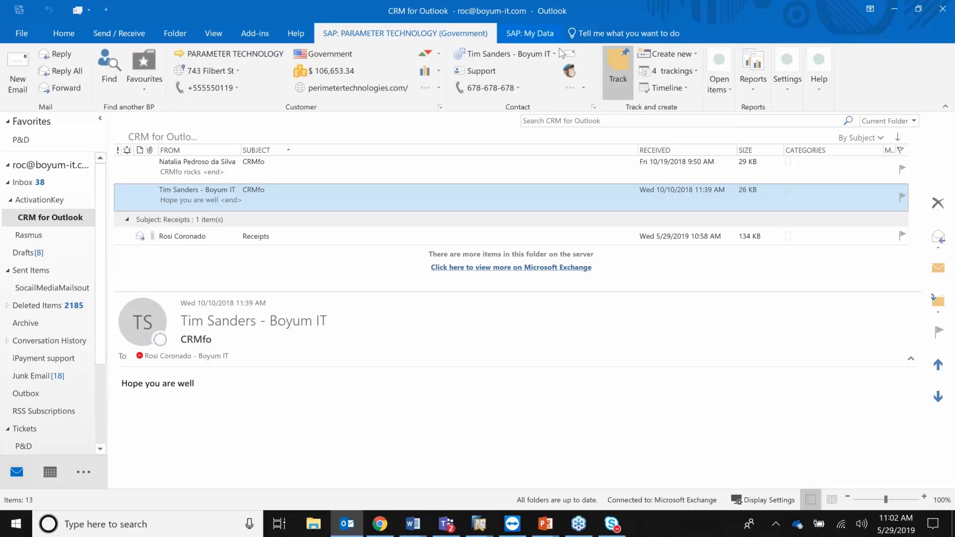
{"action": "left_click", "coordinate": [533, 35]}
{"action": "left_click", "coordinate": [660, 89]}
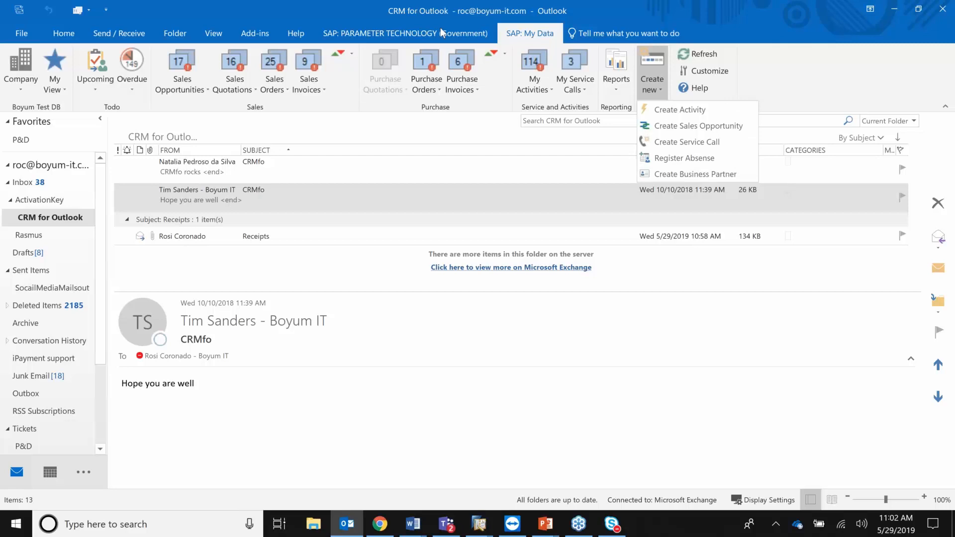
{"action": "left_click", "coordinate": [408, 35]}
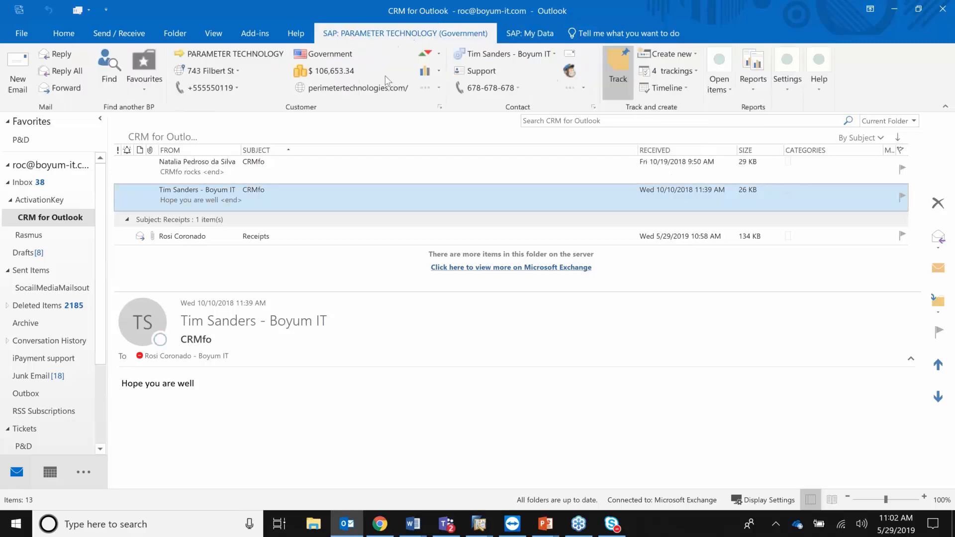